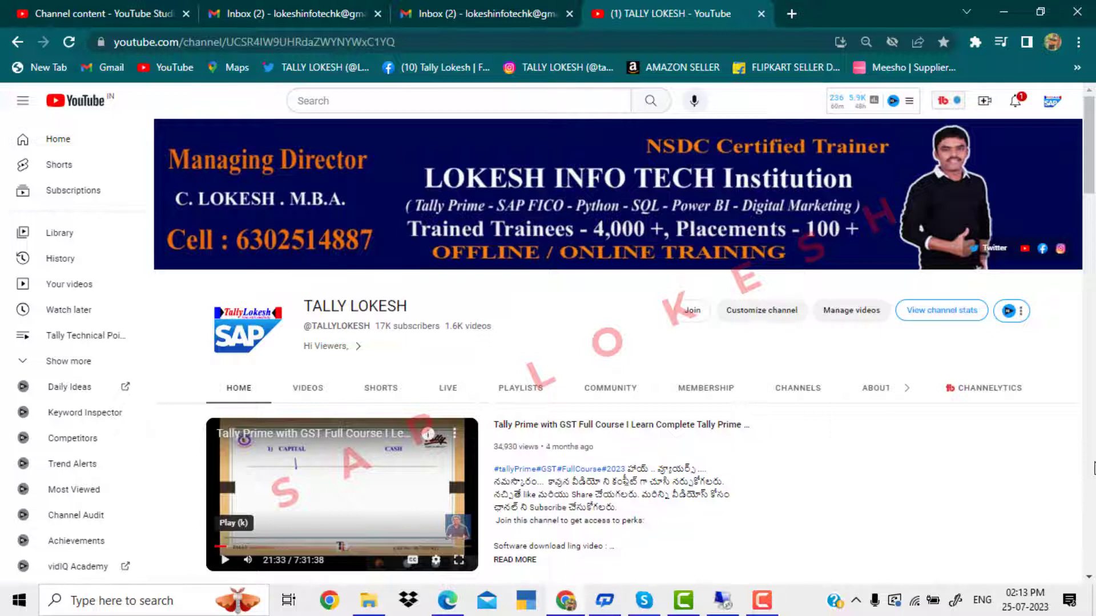
Switch from YouTube back to the remote session's ENTERPRISE STRUCTRE workbook listing 12 SAP steps.
{"action": "left_click", "coordinate": [723, 604]}
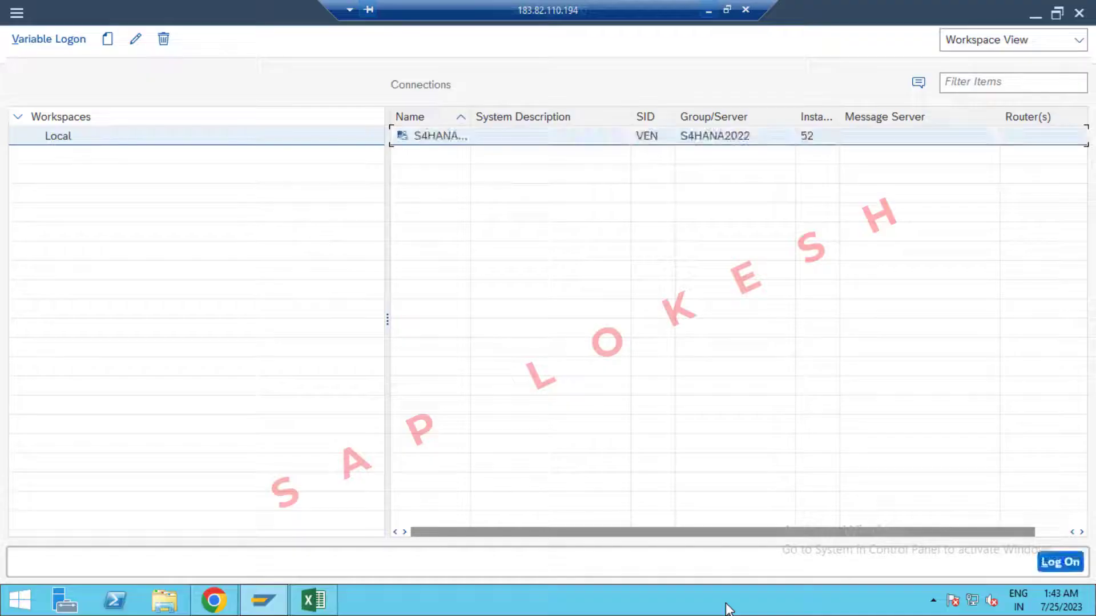
{"action": "left_click", "coordinate": [323, 608]}
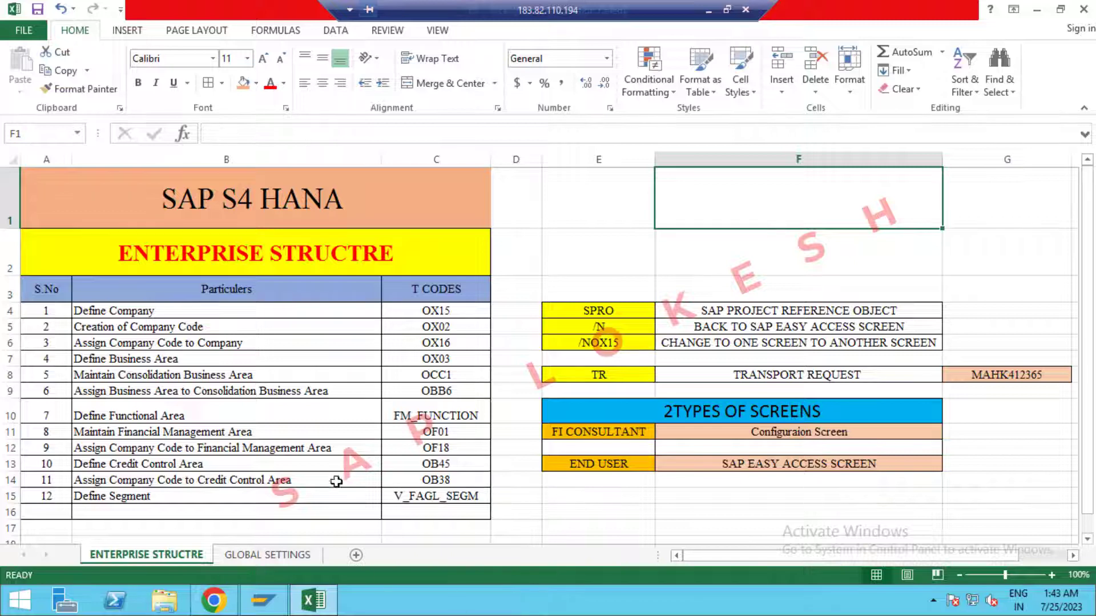
{"action": "left_click", "coordinate": [707, 9]}
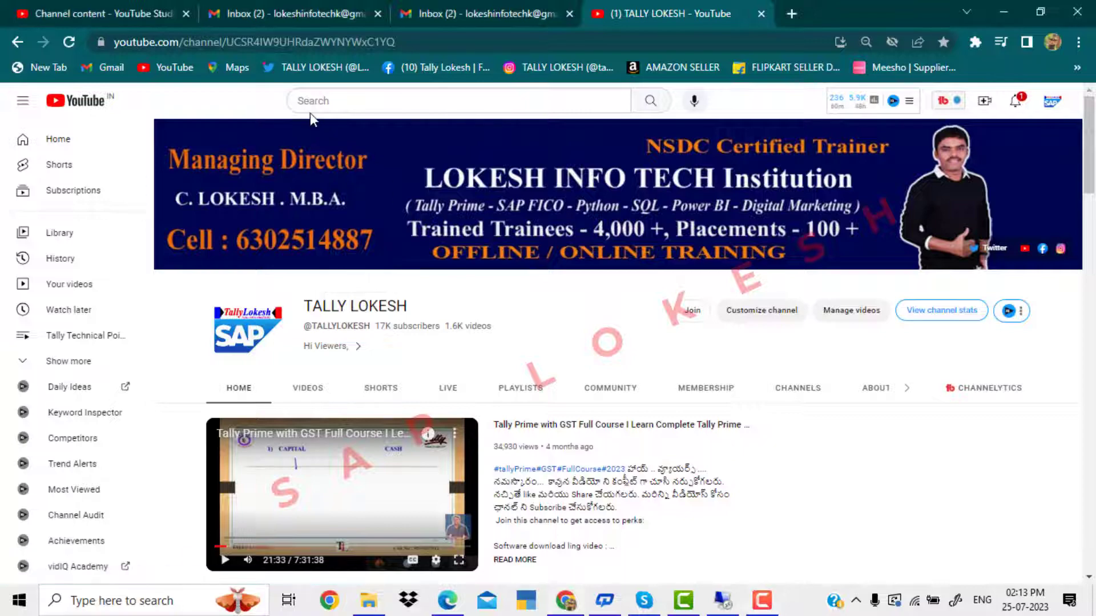
{"action": "left_click", "coordinate": [722, 606]}
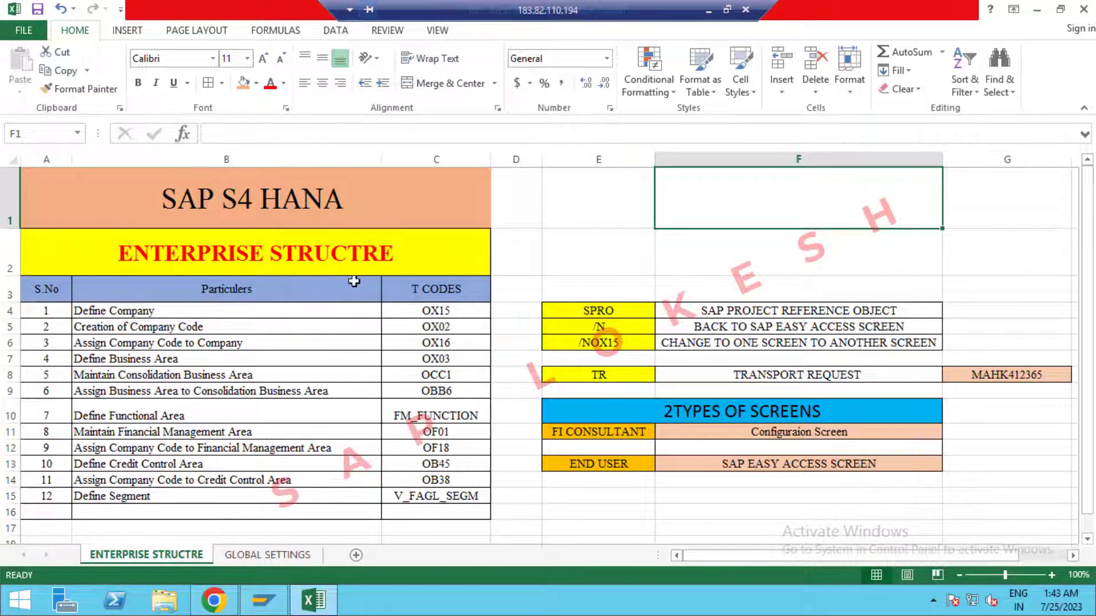
{"action": "left_click_drag", "start_coordinate": [282, 309], "coordinate": [412, 498]}
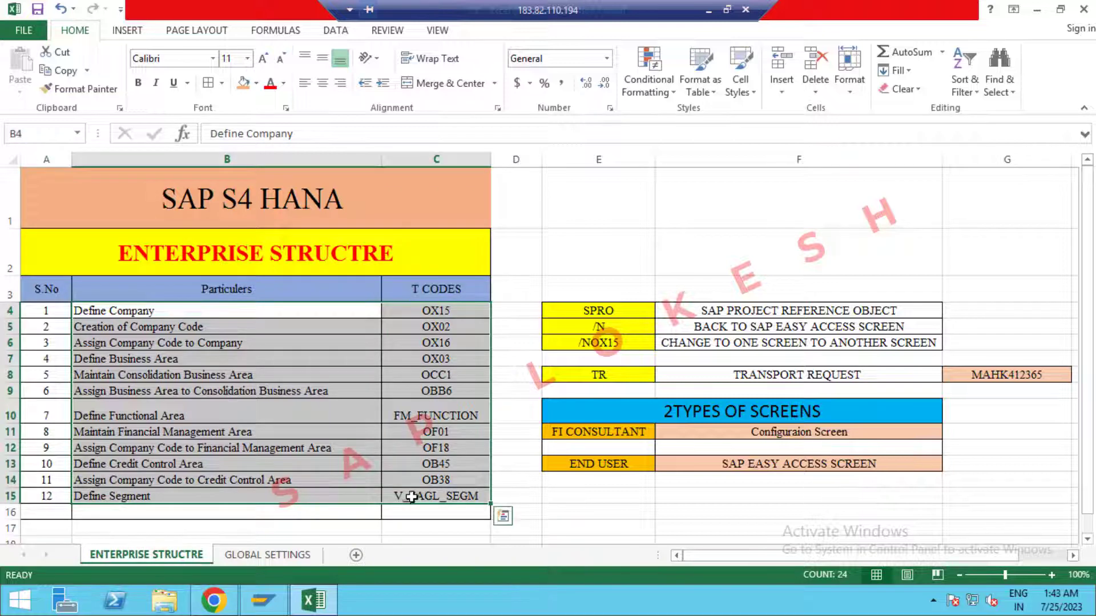
{"action": "left_click", "coordinate": [424, 313]}
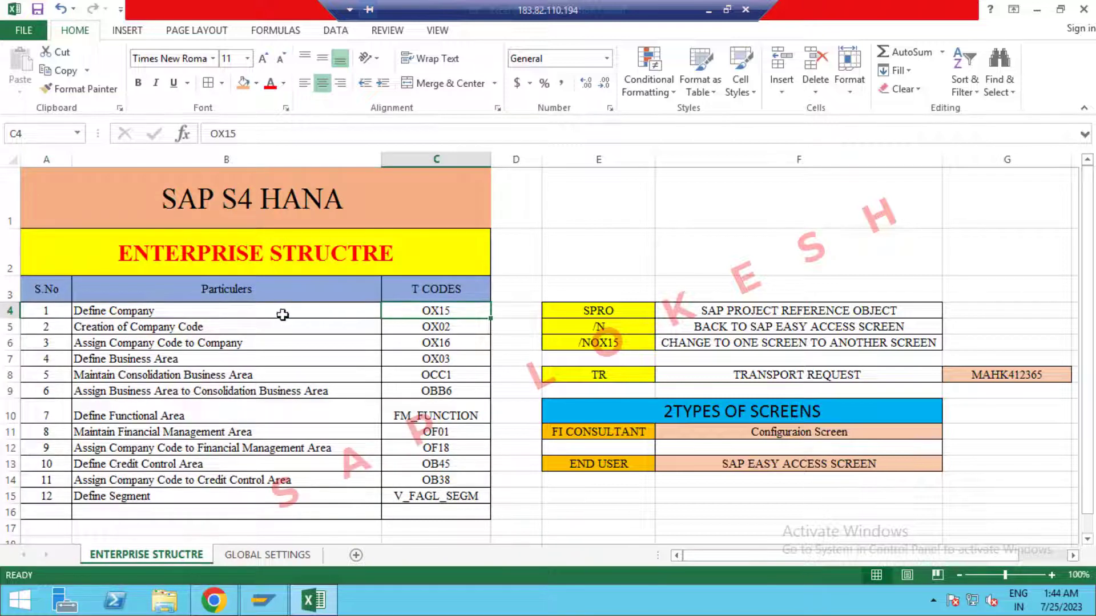
{"action": "left_click_drag", "start_coordinate": [281, 313], "coordinate": [280, 499]}
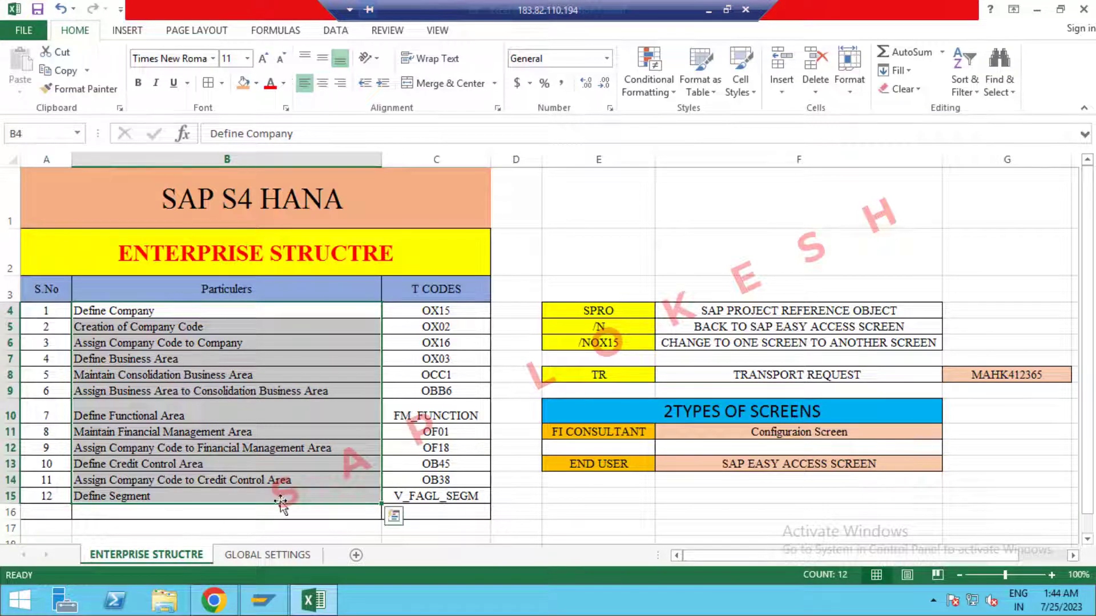
{"action": "left_click", "coordinate": [682, 363]}
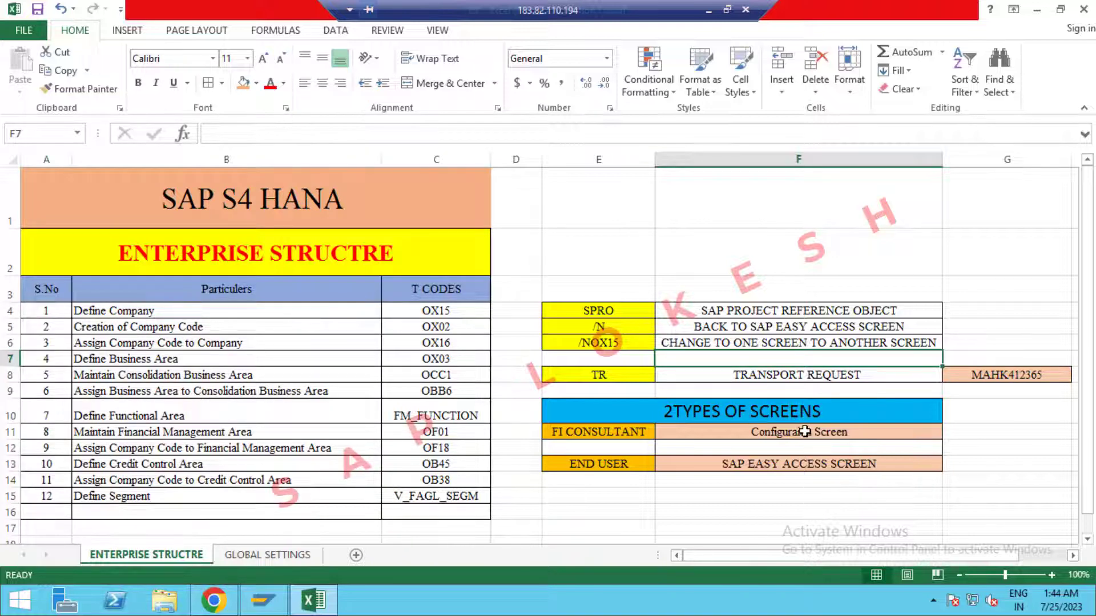
{"action": "left_click", "coordinate": [724, 421]}
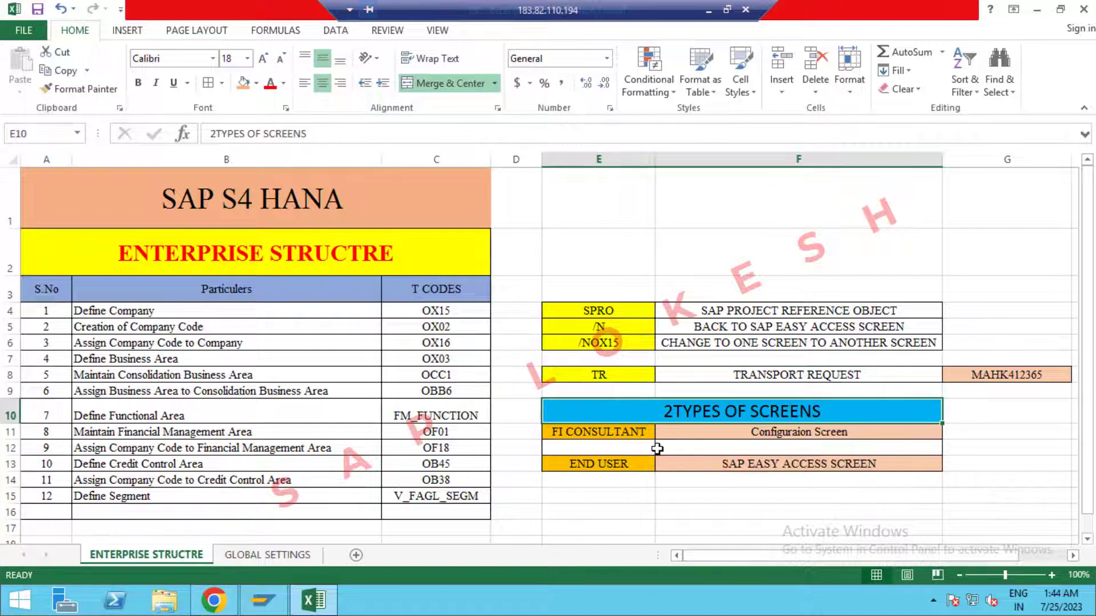
{"action": "left_click", "coordinate": [787, 435]}
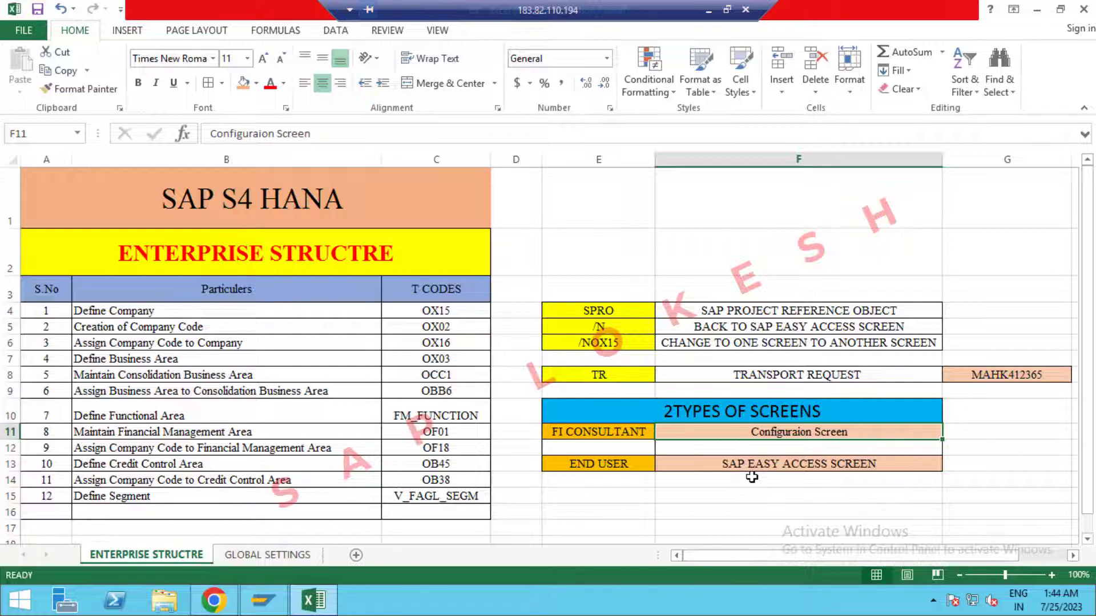
Label cell G13 beside the END USER row as 'T CODES'.
{"action": "left_click", "coordinate": [960, 463]}
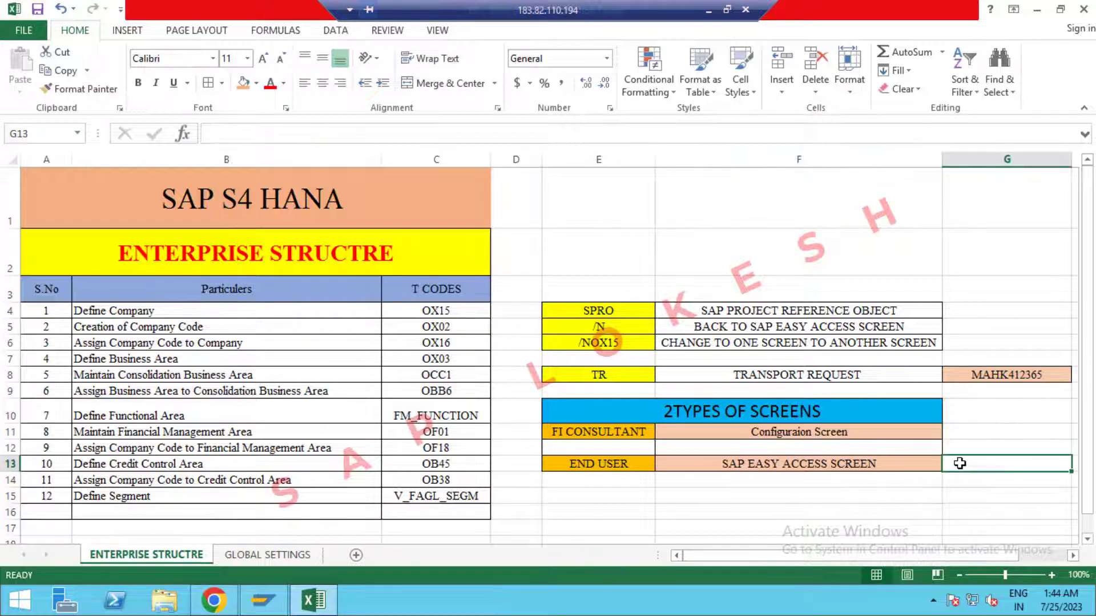
{"action": "type", "text": "T CODES"}
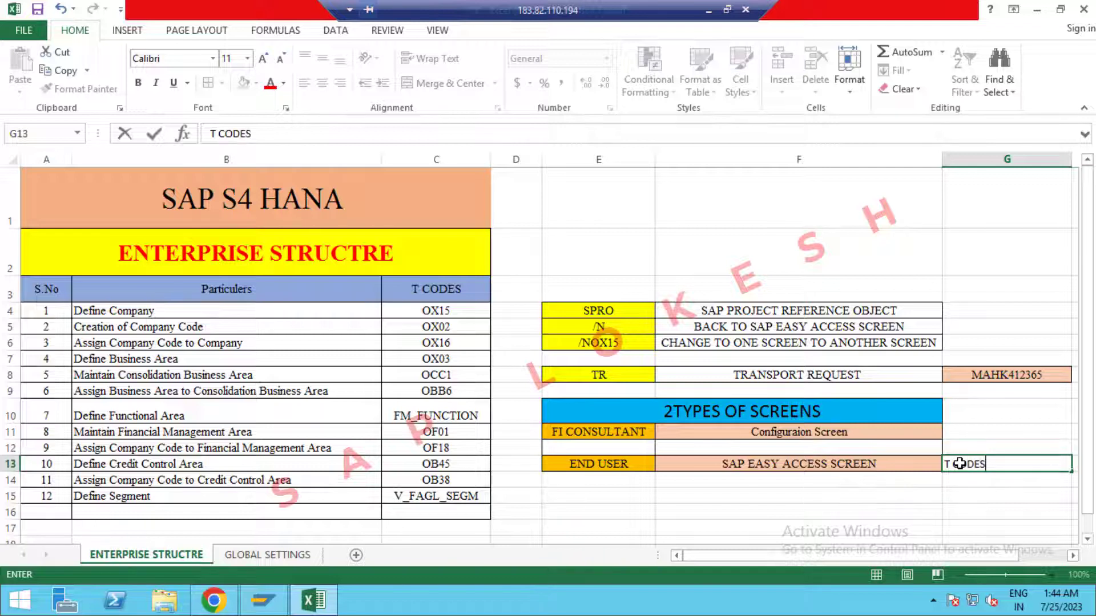
{"action": "left_click", "coordinate": [874, 496]}
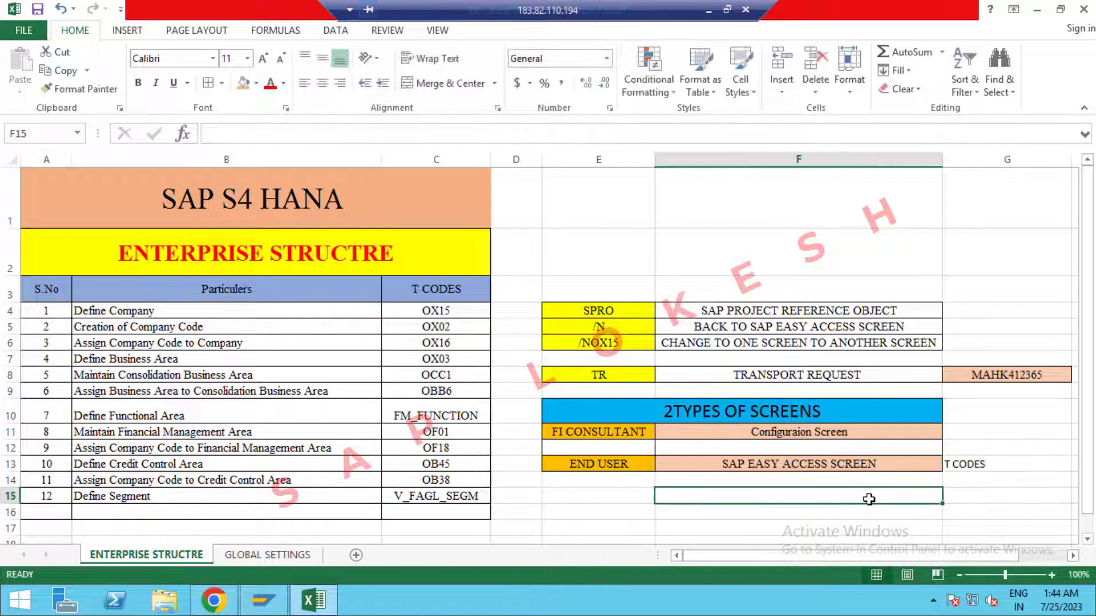
{"action": "left_click", "coordinate": [875, 468]}
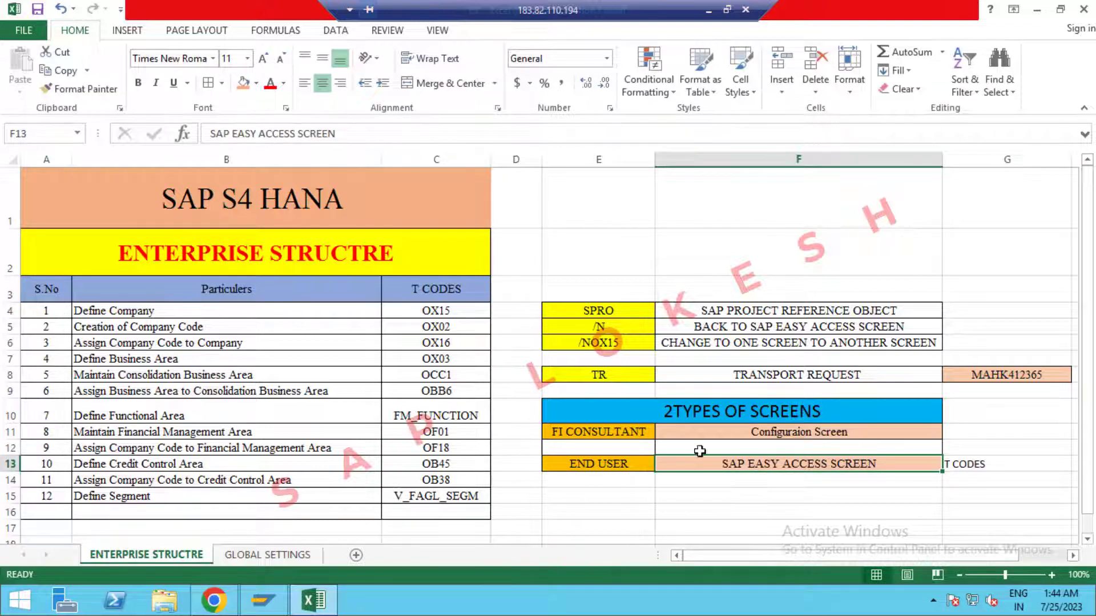
{"action": "left_click", "coordinate": [758, 434]}
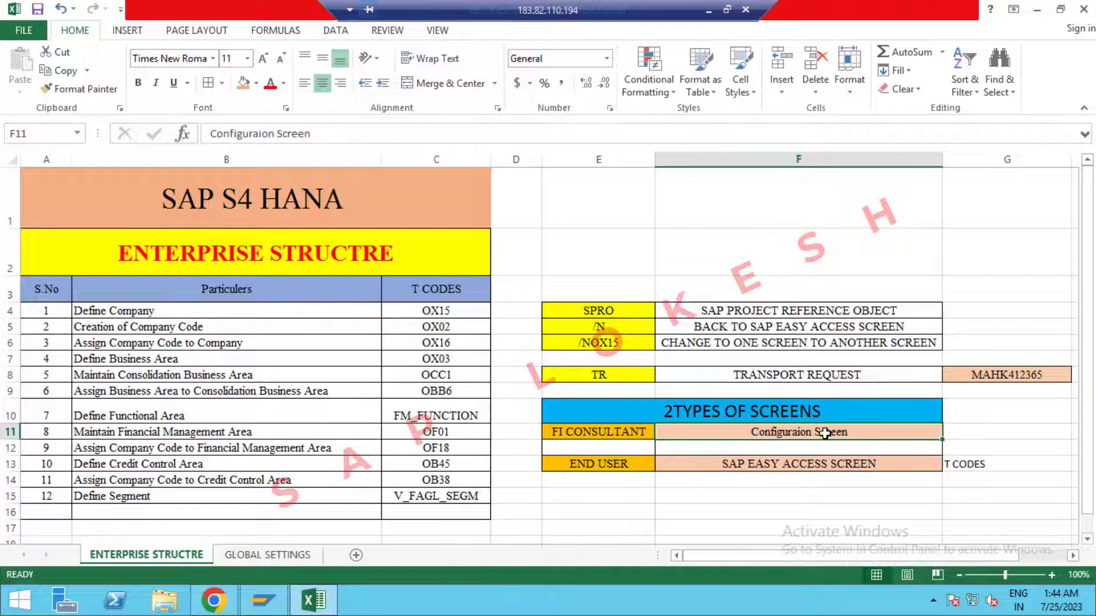
Label cell G11 beside the FI CONSULTANT row as 'SPRO'.
{"action": "left_click", "coordinate": [985, 434]}
{"action": "type", "text": "SPRO"}
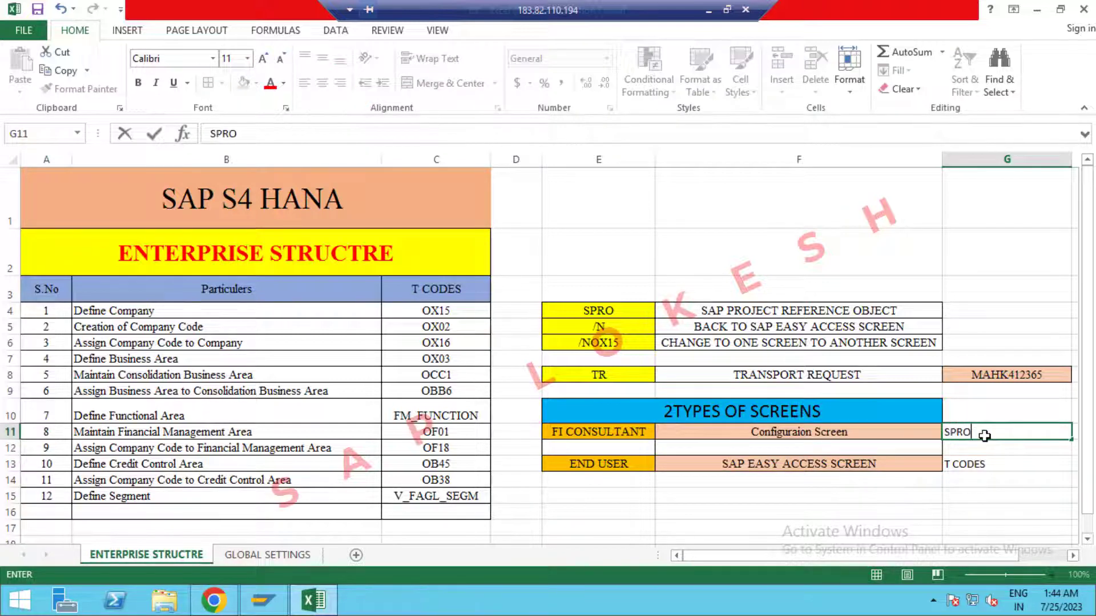
{"action": "left_click", "coordinate": [1003, 456]}
{"action": "left_click", "coordinate": [992, 433]}
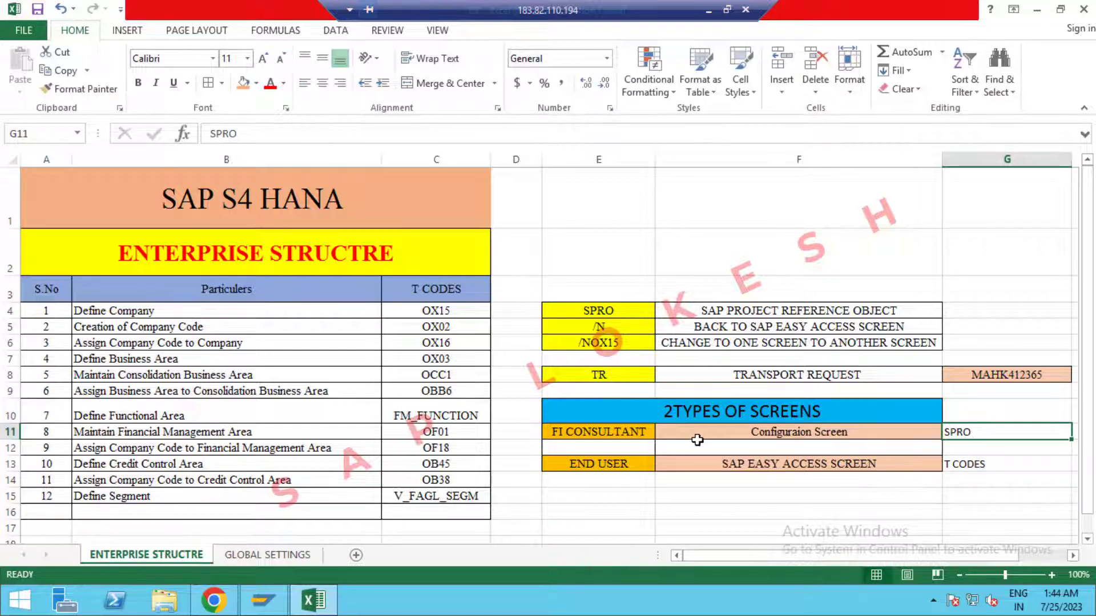
{"action": "left_click", "coordinate": [630, 310]}
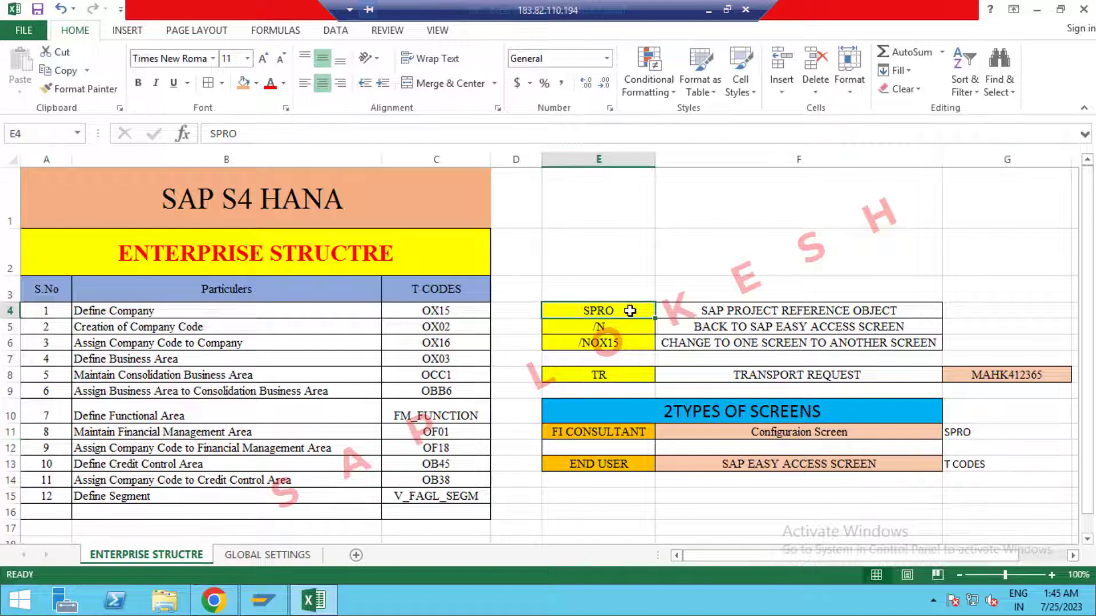
{"action": "left_click", "coordinate": [710, 315]}
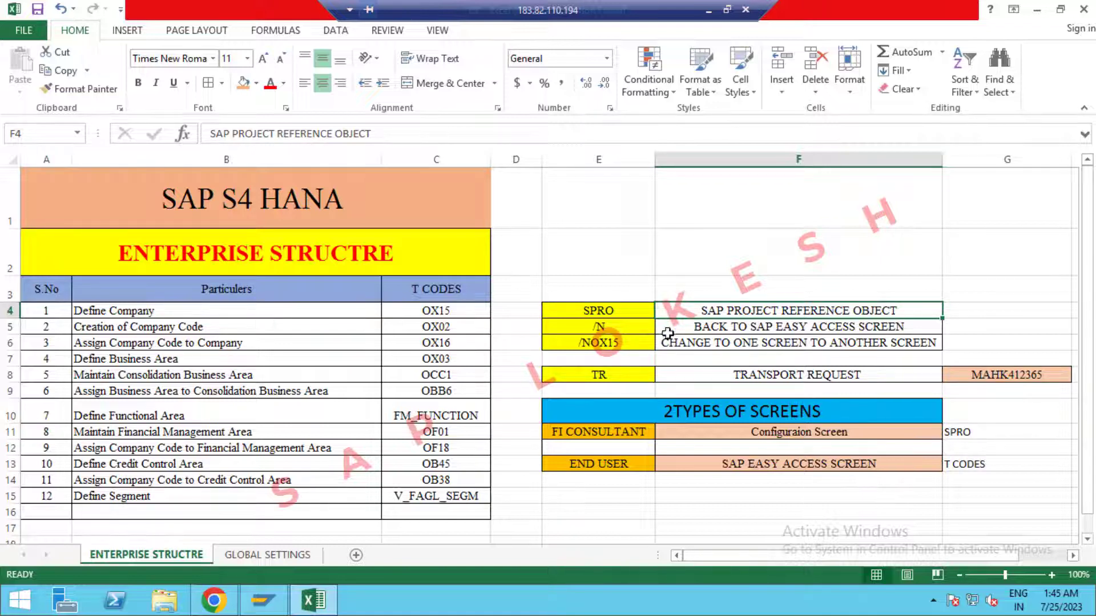
{"action": "left_click", "coordinate": [630, 328]}
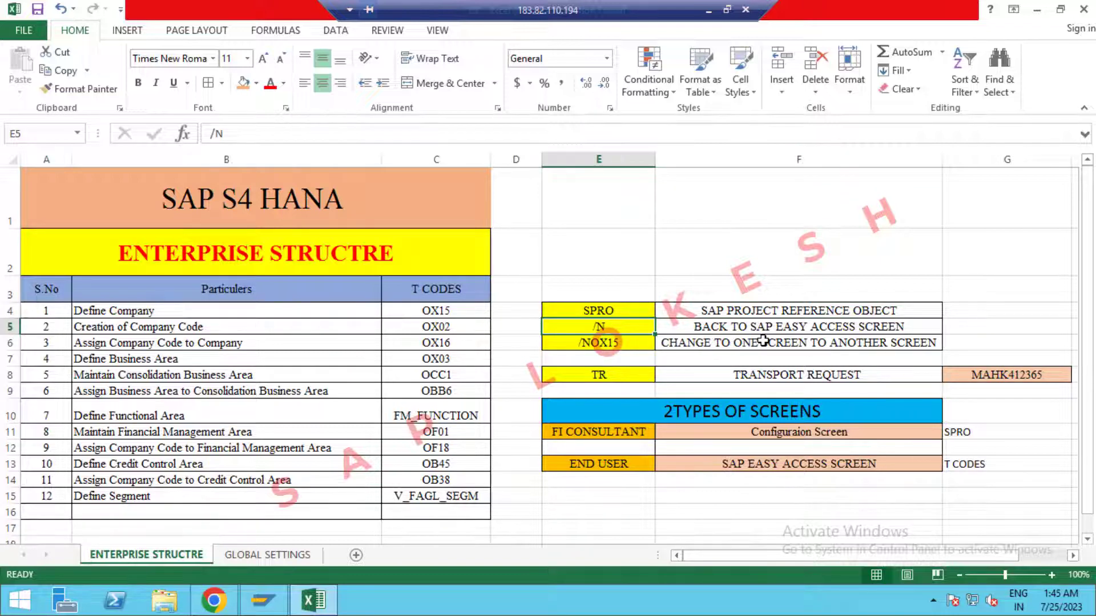
{"action": "left_click", "coordinate": [932, 328]}
{"action": "left_click", "coordinate": [963, 325]}
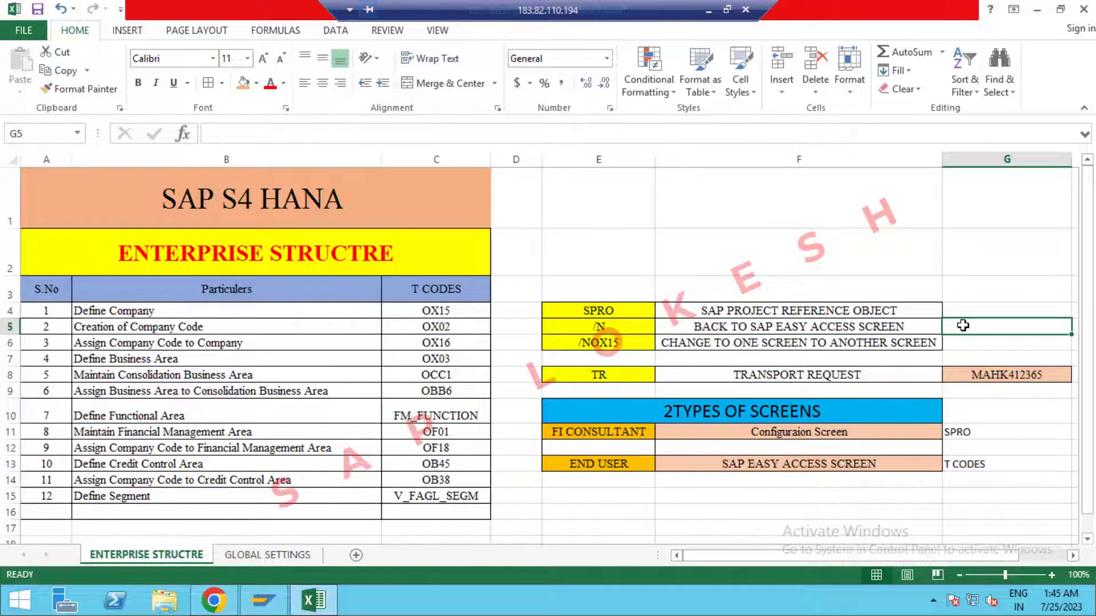
{"action": "left_click", "coordinate": [792, 461]}
{"action": "left_click", "coordinate": [635, 329]}
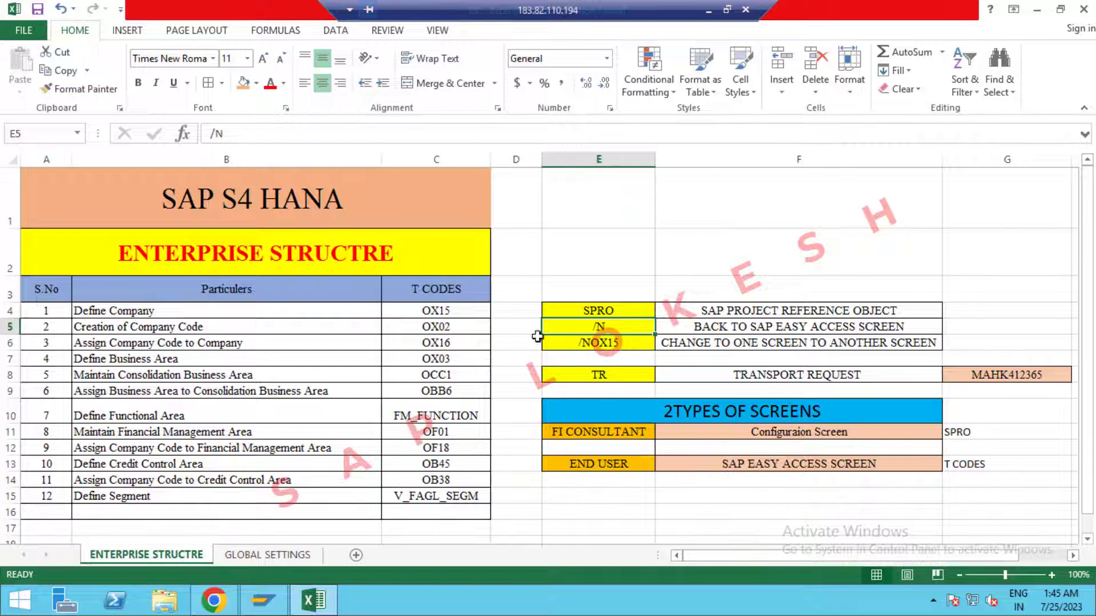
{"action": "left_click", "coordinate": [468, 310]}
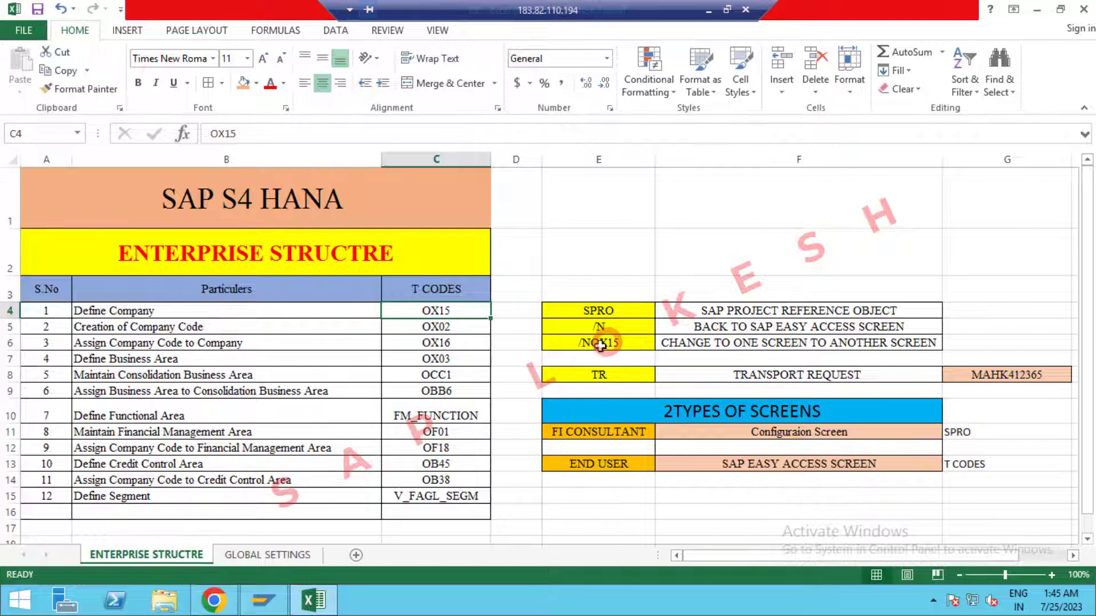
{"action": "left_click", "coordinate": [440, 327]}
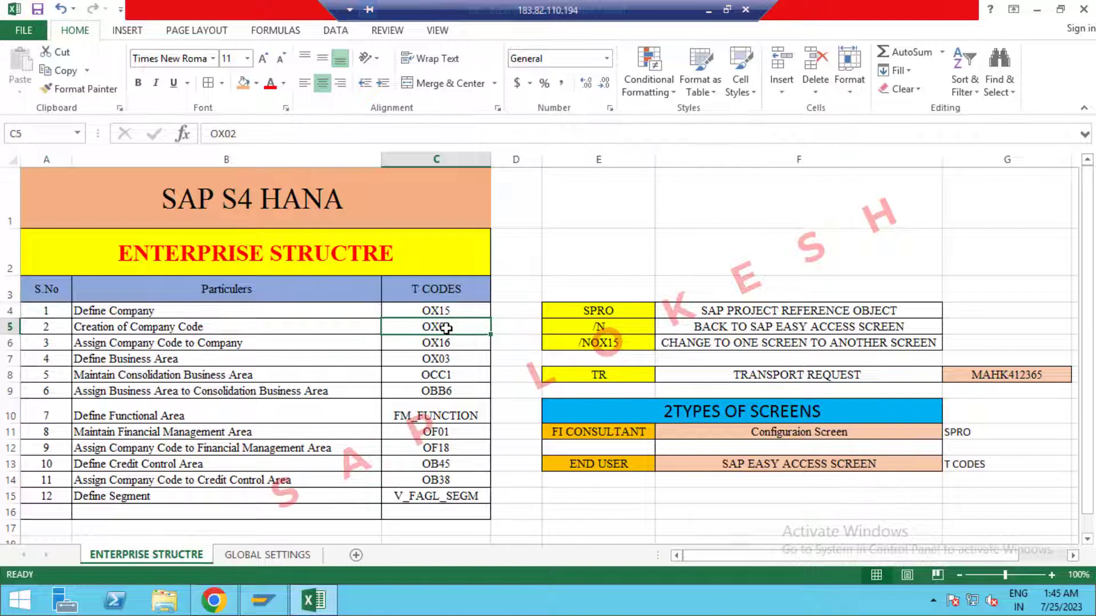
{"action": "left_click", "coordinate": [628, 346]}
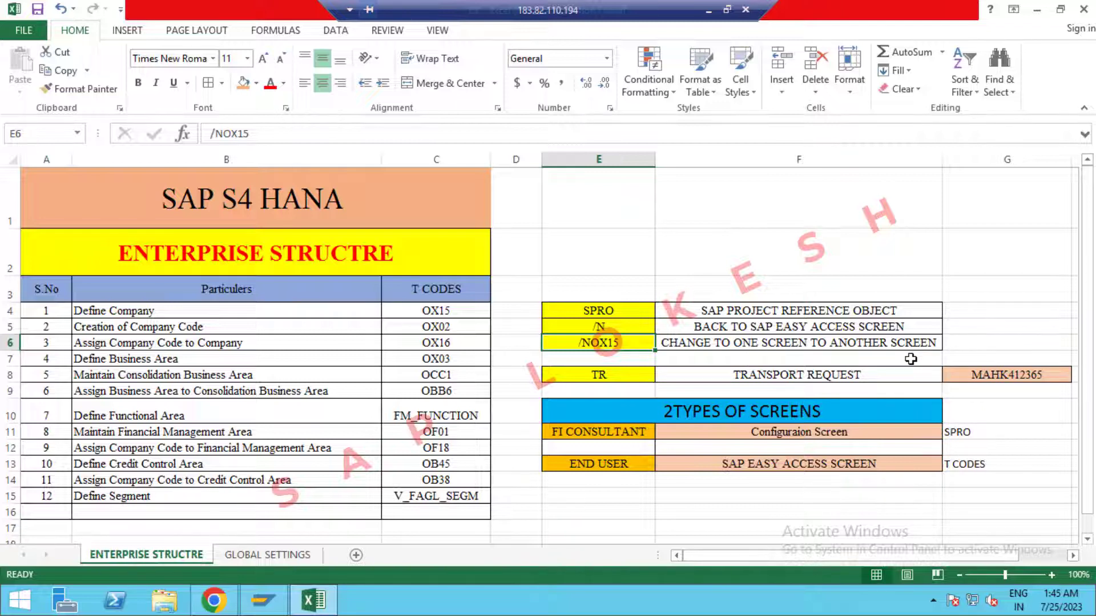
{"action": "left_click", "coordinate": [719, 372]}
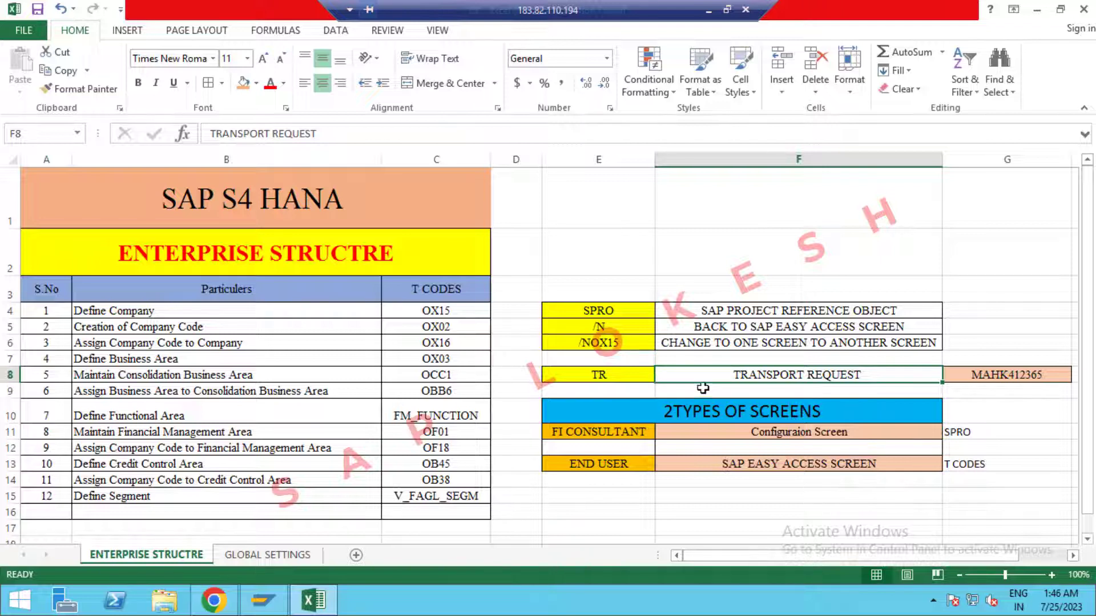
{"action": "left_click", "coordinate": [993, 376]}
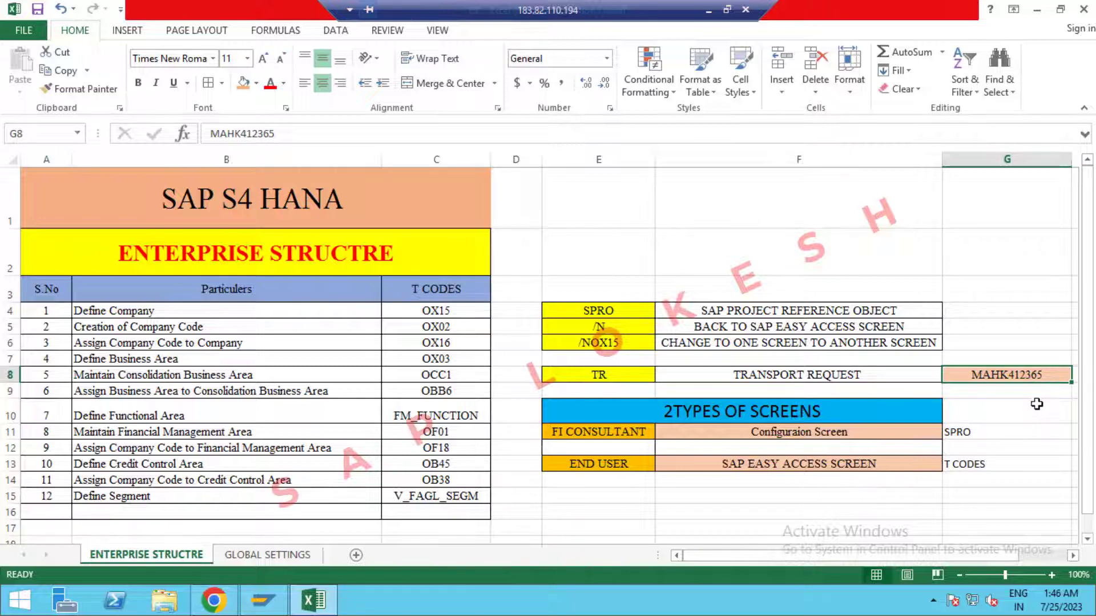
{"action": "left_click", "coordinate": [737, 377]}
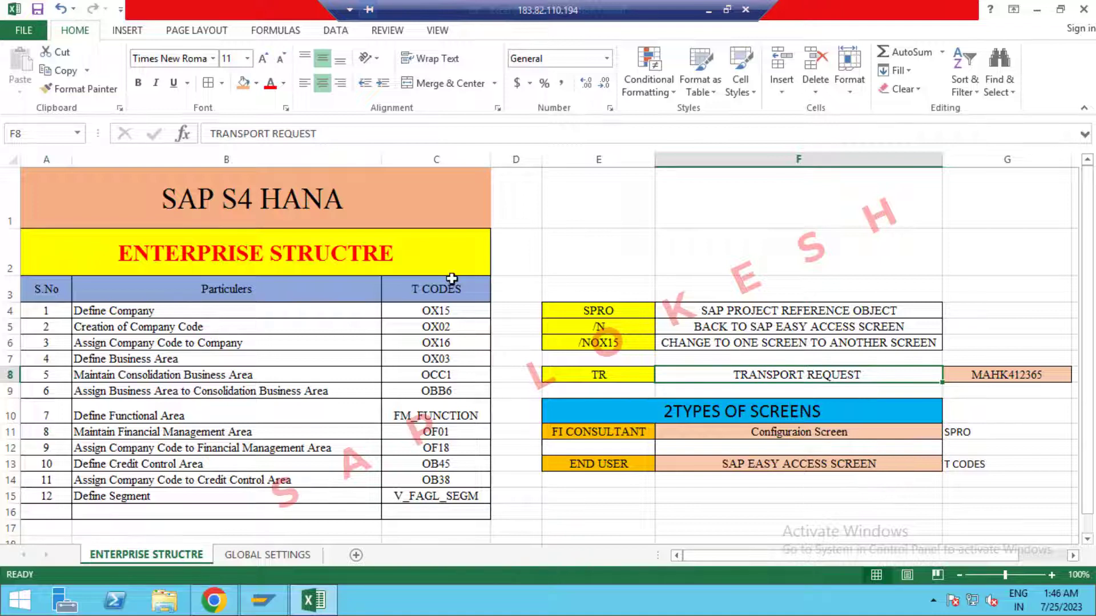
{"action": "left_click", "coordinate": [291, 315]}
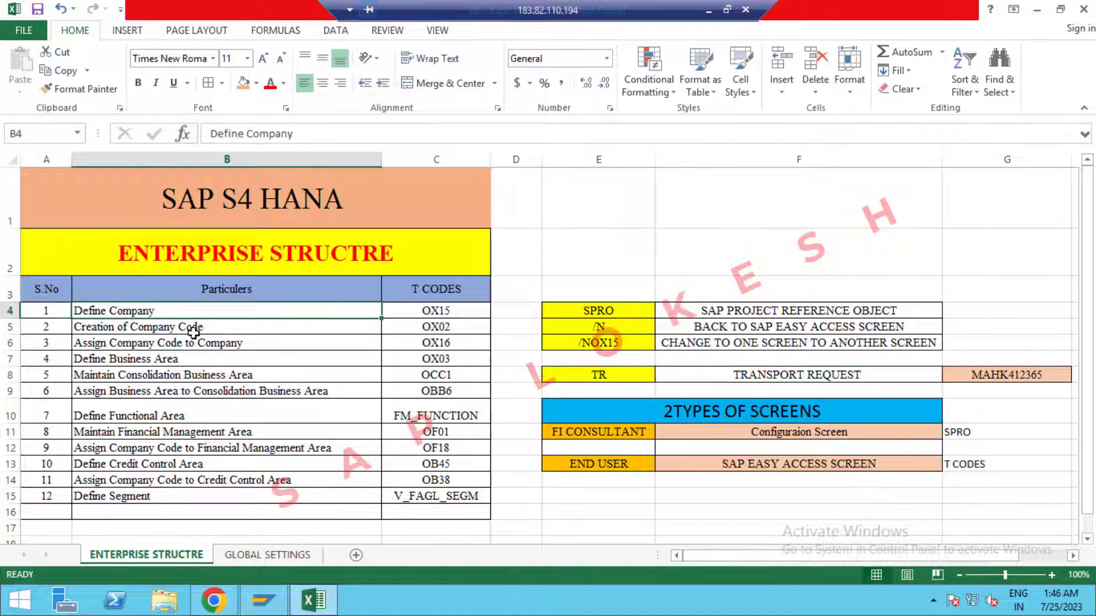
{"action": "left_click", "coordinate": [460, 311]}
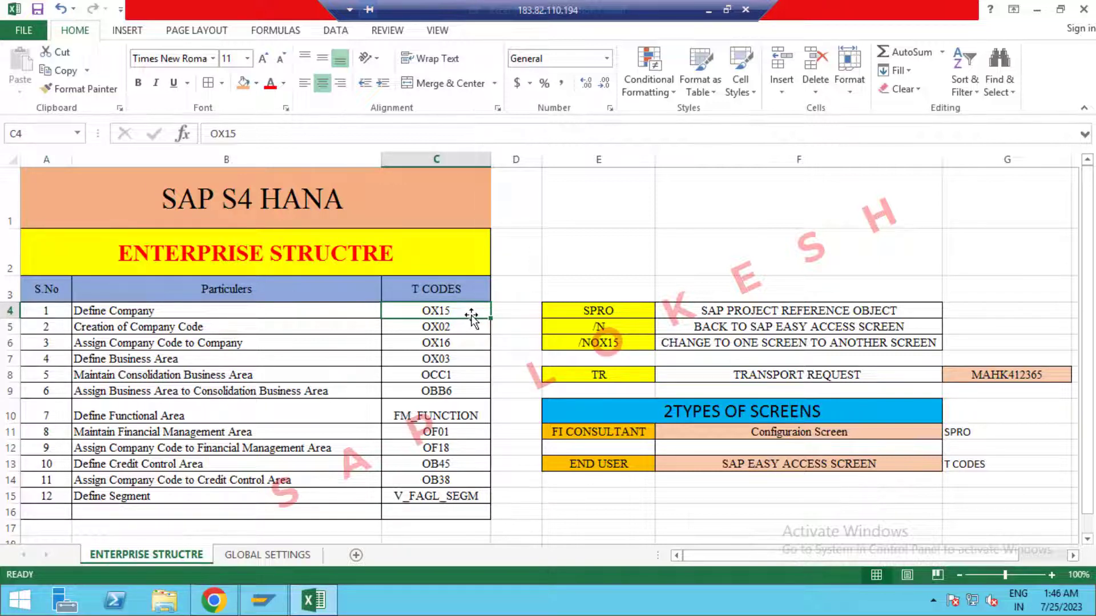
{"action": "left_click", "coordinate": [226, 312]}
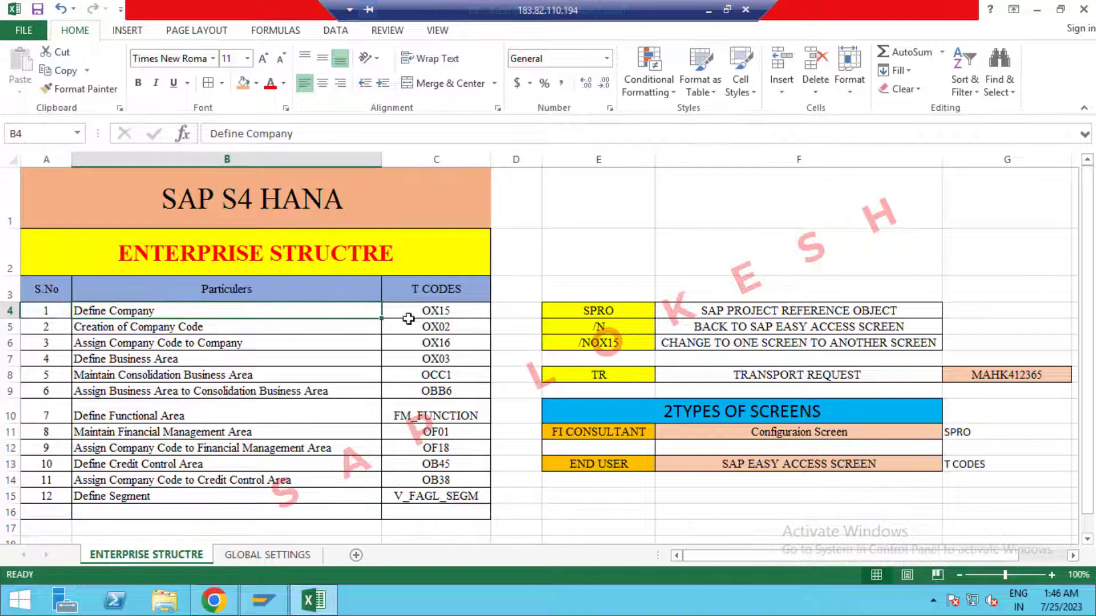
{"action": "left_click", "coordinate": [287, 331]}
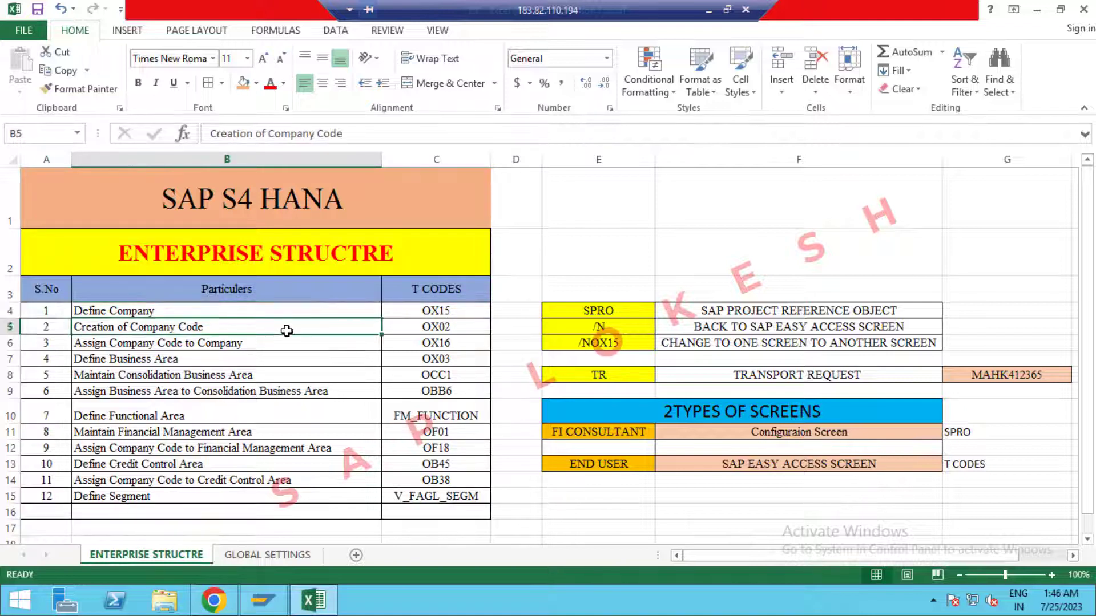
{"action": "left_click", "coordinate": [451, 329]}
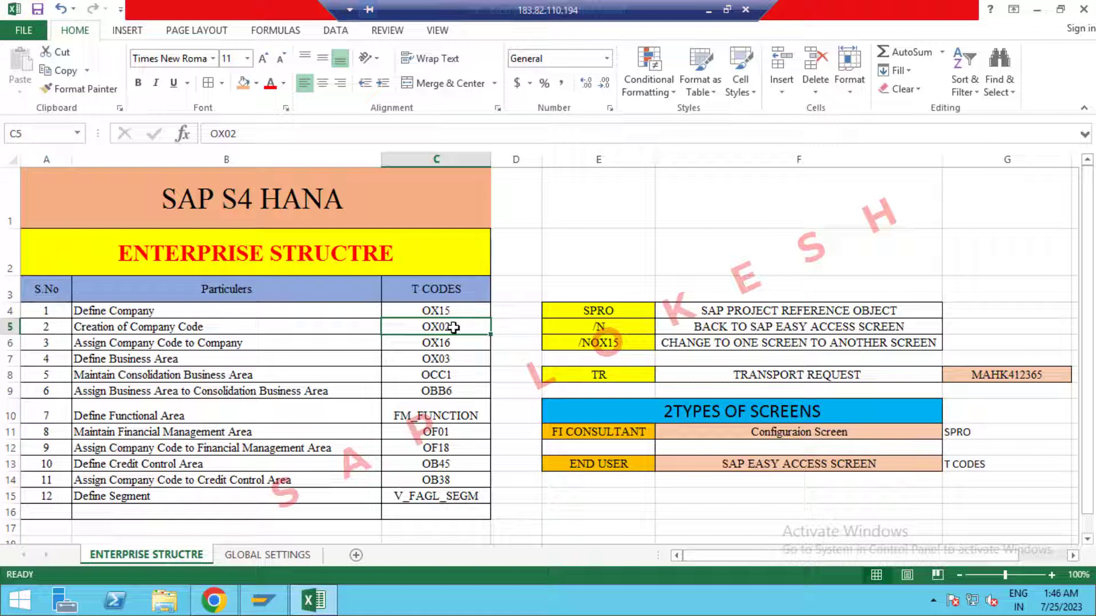
{"action": "left_click", "coordinate": [287, 339]}
{"action": "left_click", "coordinate": [453, 346]}
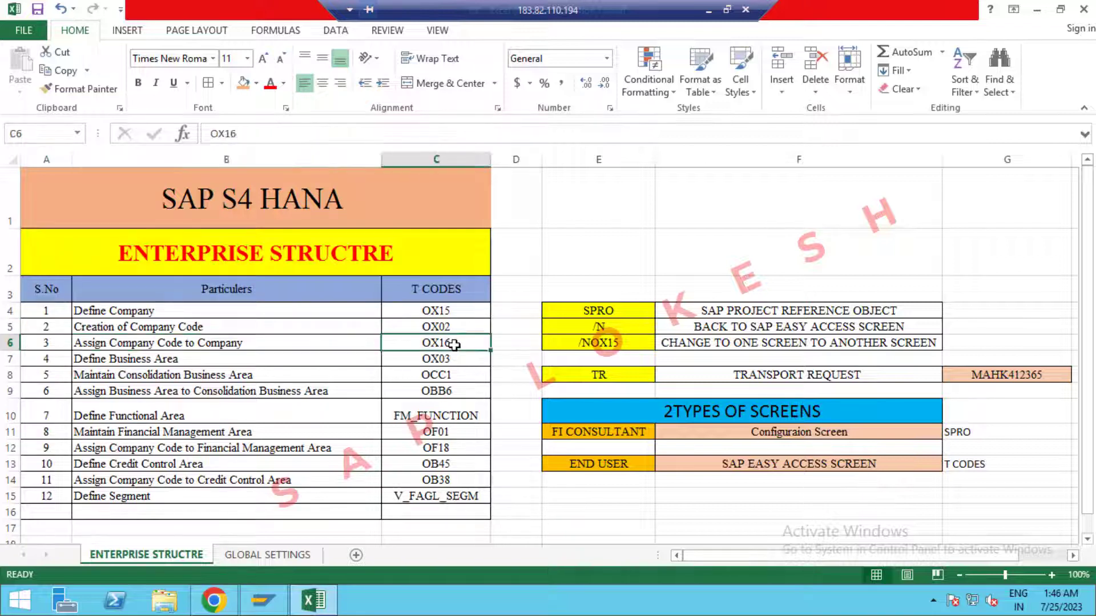
{"action": "left_click", "coordinate": [278, 358]}
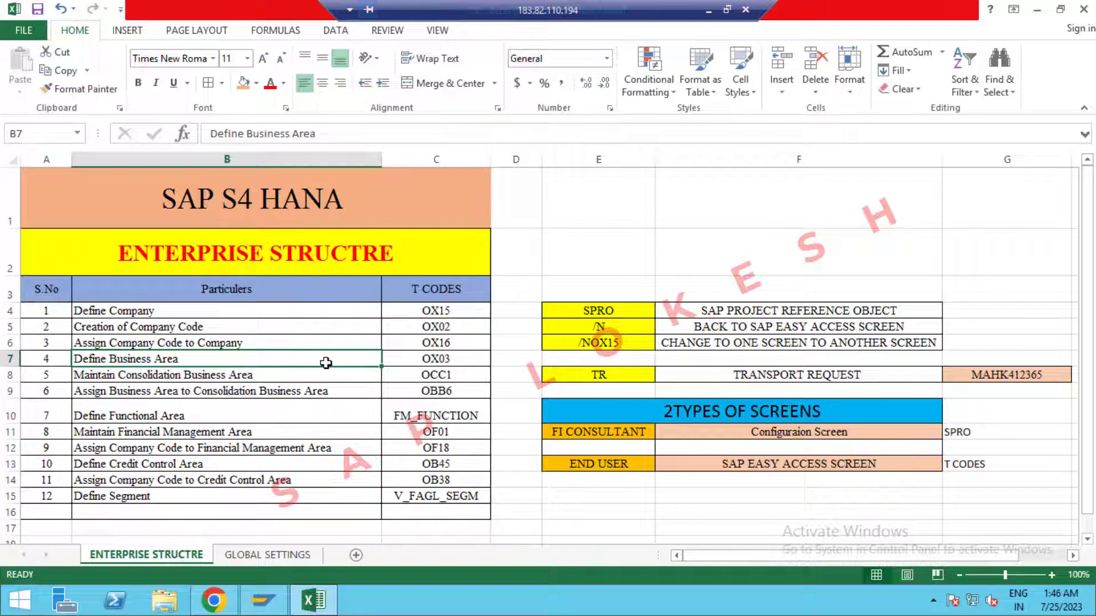
{"action": "left_click", "coordinate": [455, 360]}
{"action": "left_click", "coordinate": [266, 382]}
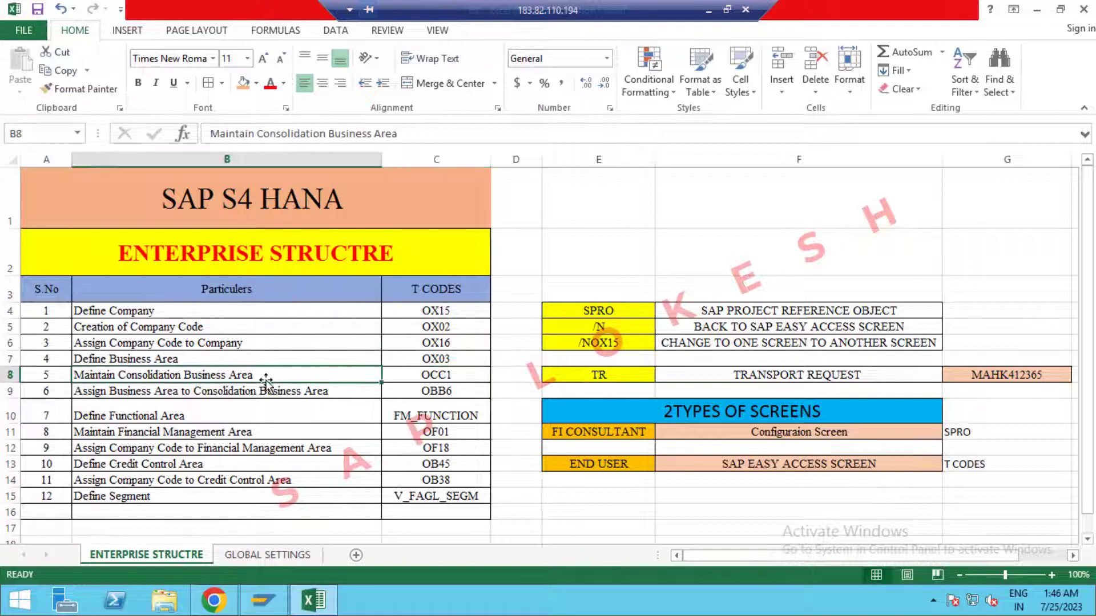
{"action": "left_click", "coordinate": [449, 383]}
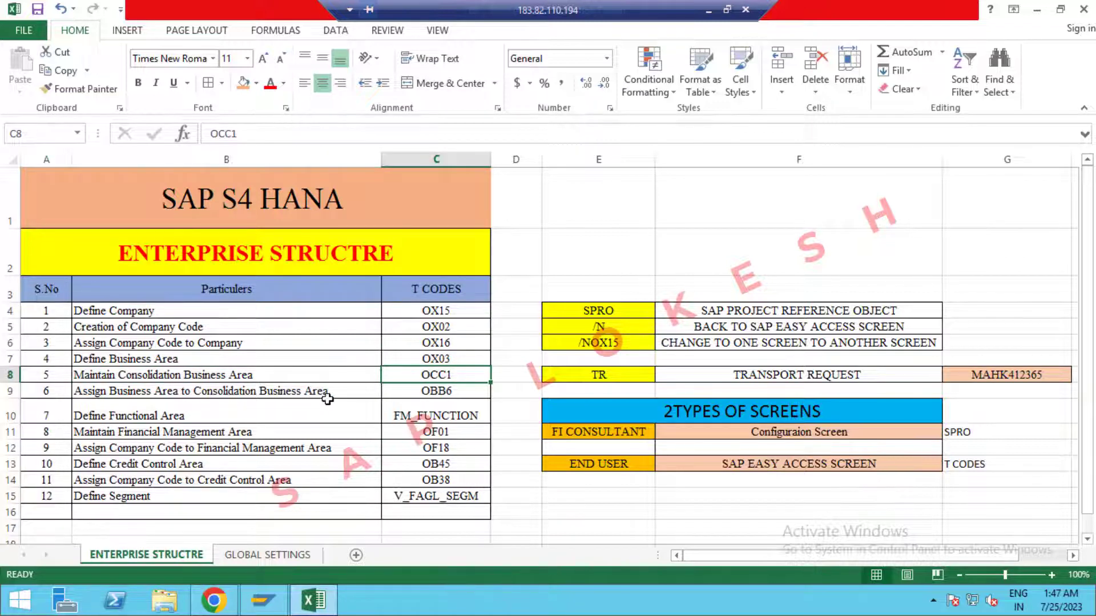
{"action": "left_click", "coordinate": [466, 390]}
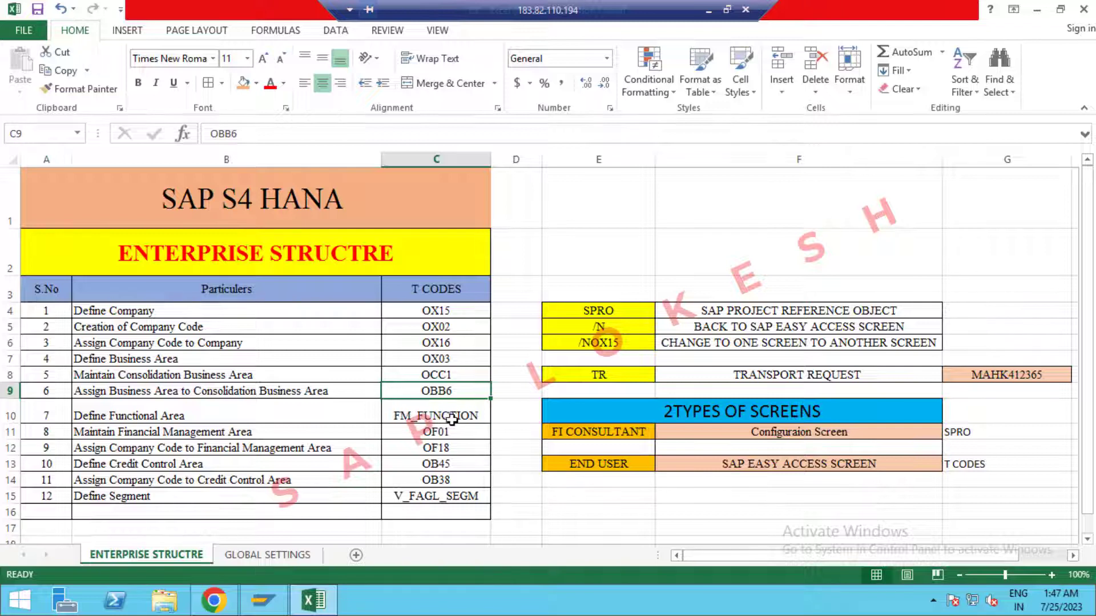
{"action": "left_click", "coordinate": [299, 437]}
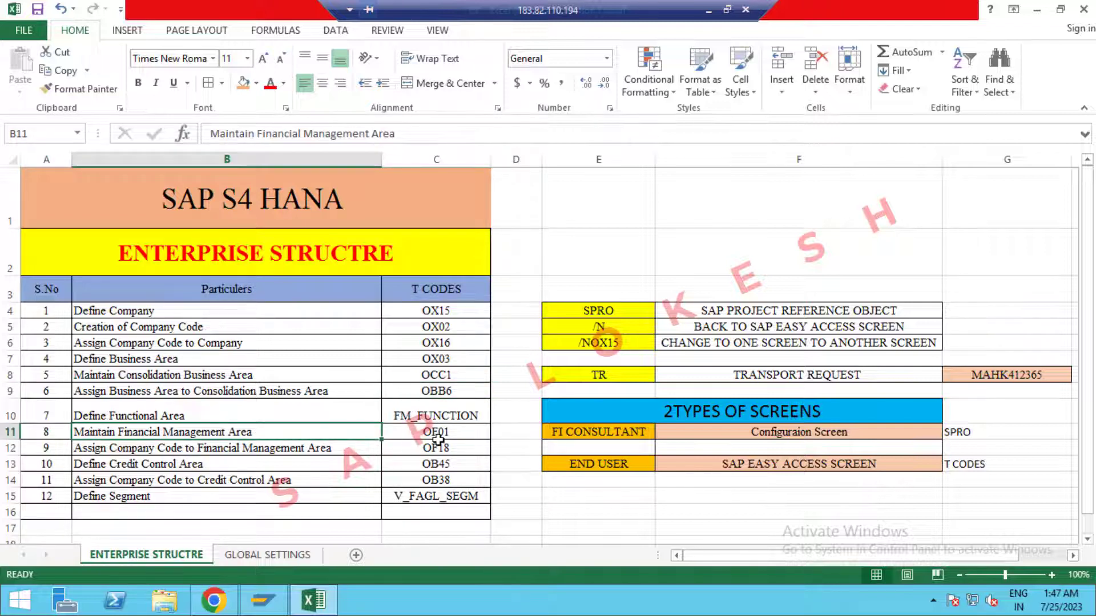
{"action": "left_click", "coordinate": [283, 451]}
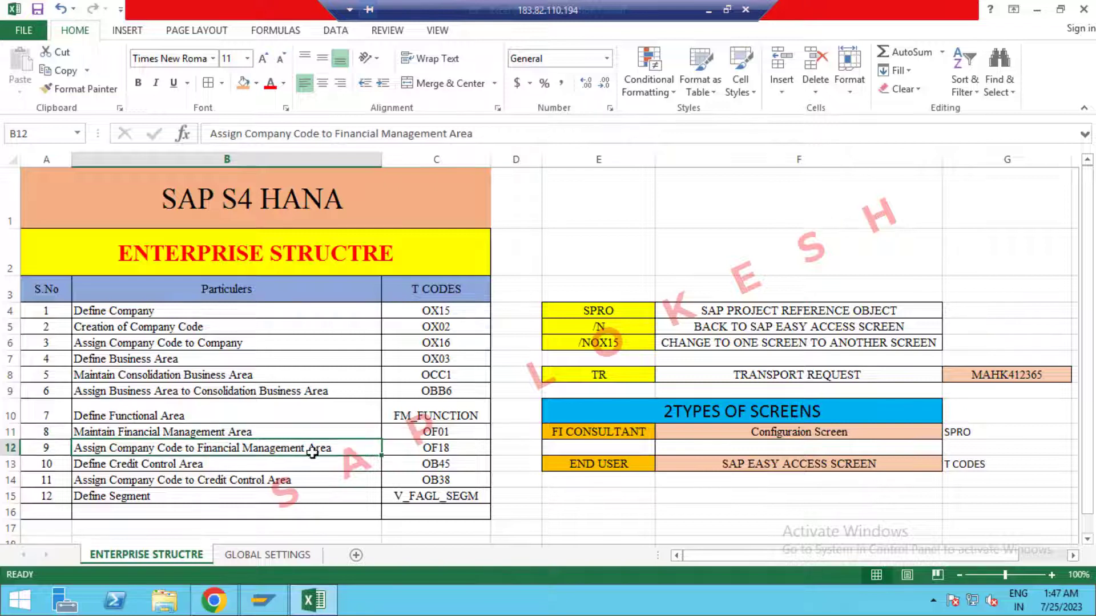
{"action": "left_click", "coordinate": [466, 452]}
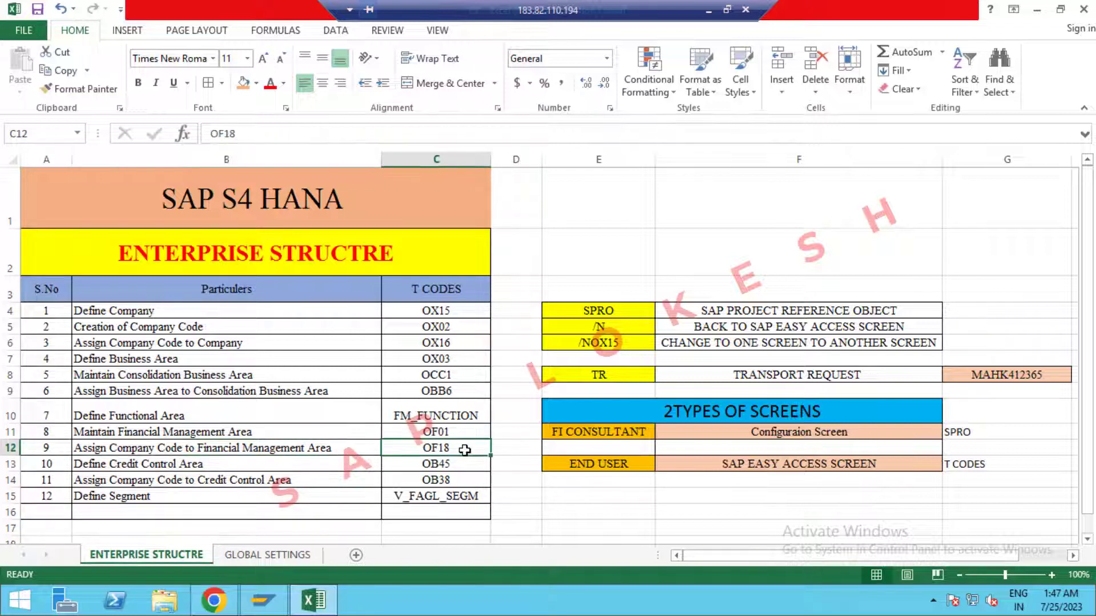
{"action": "left_click", "coordinate": [262, 466]}
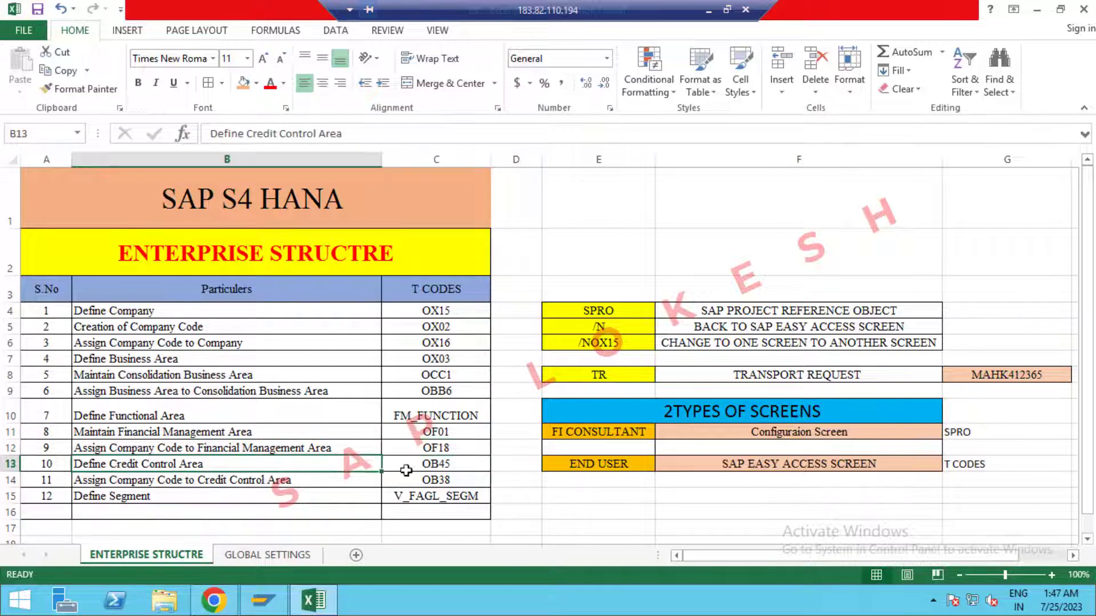
{"action": "left_click", "coordinate": [460, 466]}
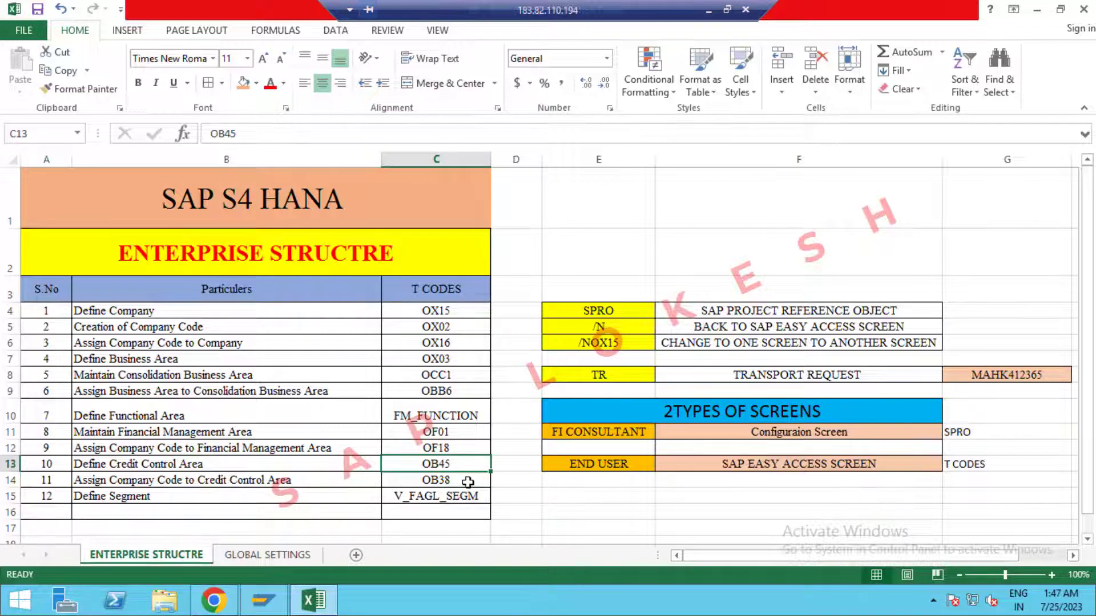
{"action": "left_click", "coordinate": [397, 483]}
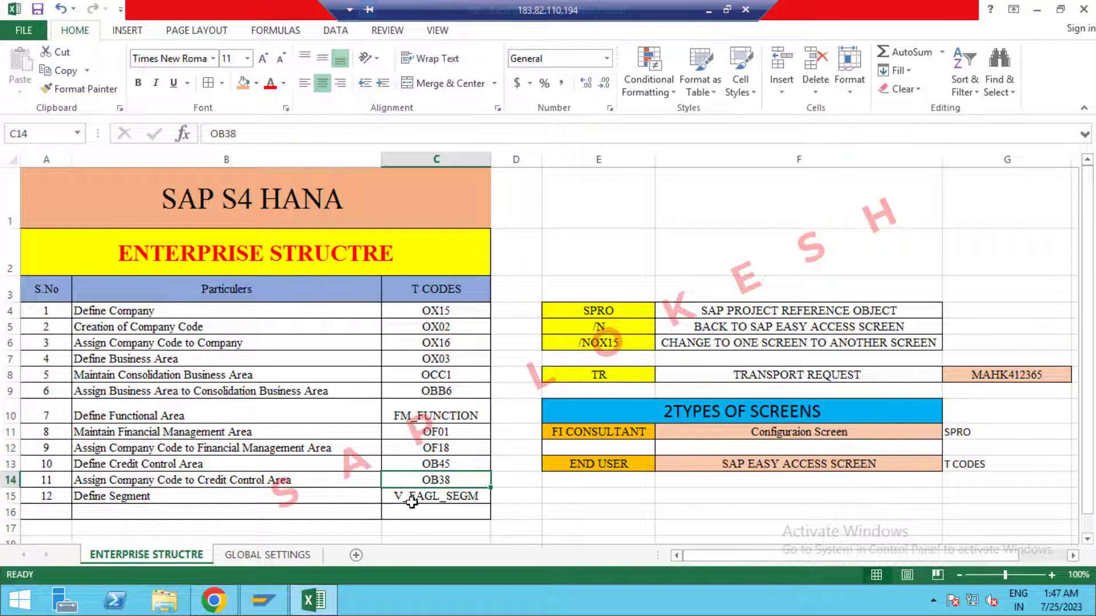
{"action": "left_click", "coordinate": [411, 502]}
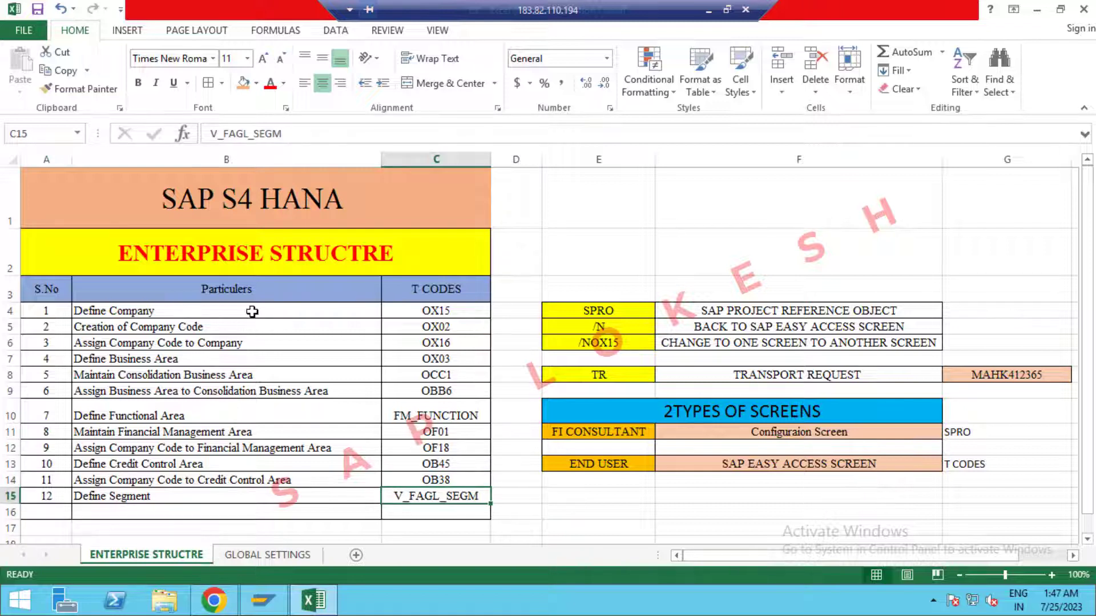
{"action": "left_click_drag", "start_coordinate": [245, 310], "coordinate": [433, 498]}
Bring the SAP Logon connection list to the front from the taskbar.
{"action": "left_click", "coordinate": [295, 393]}
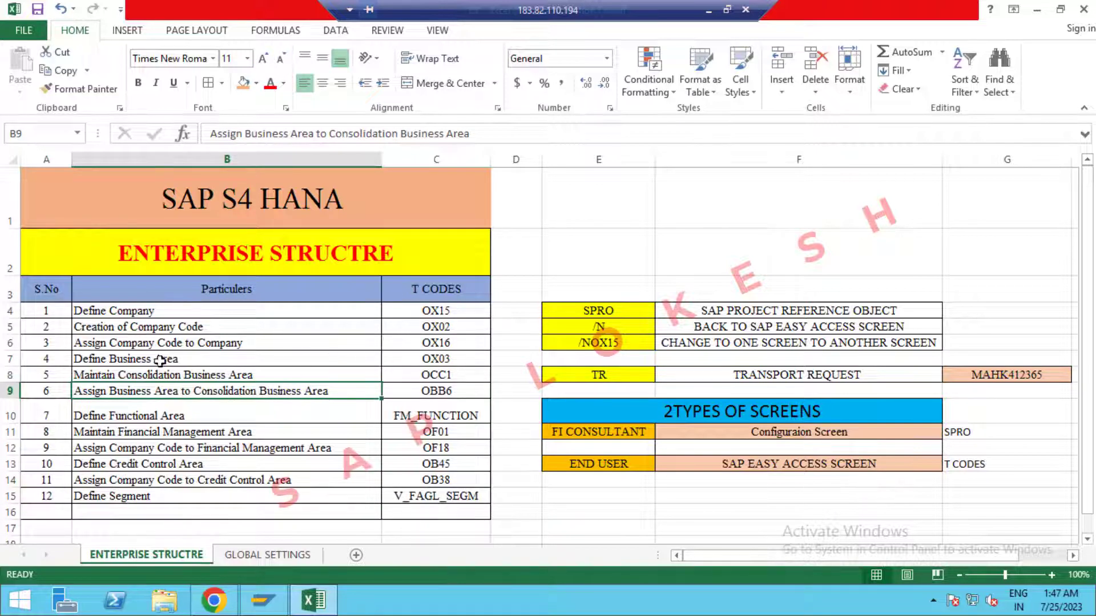
{"action": "mouse_move", "coordinate": [279, 606]}
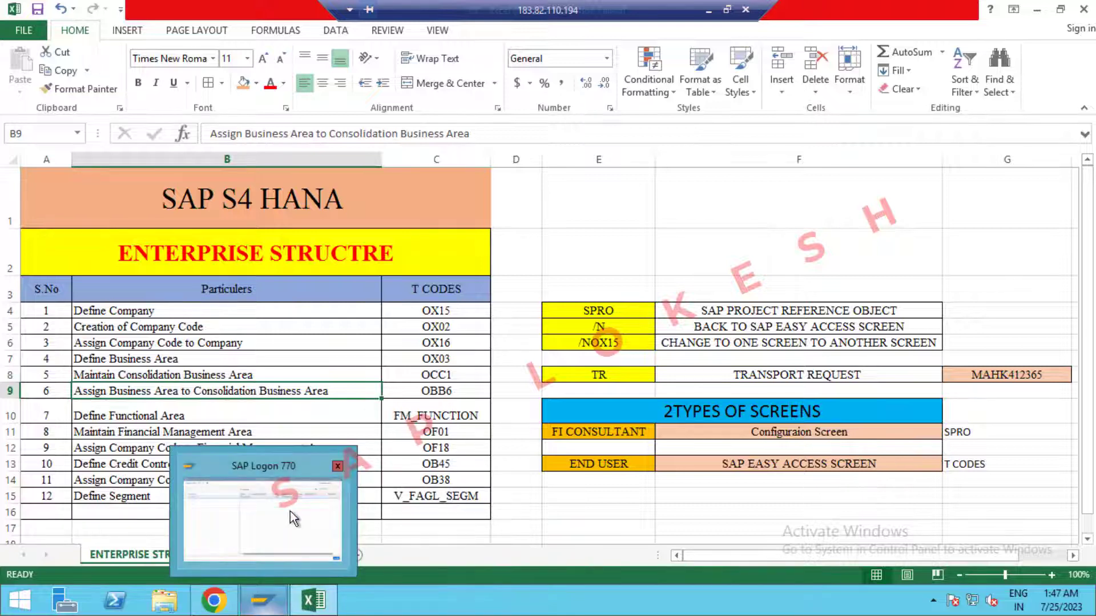
{"action": "left_click", "coordinate": [290, 511]}
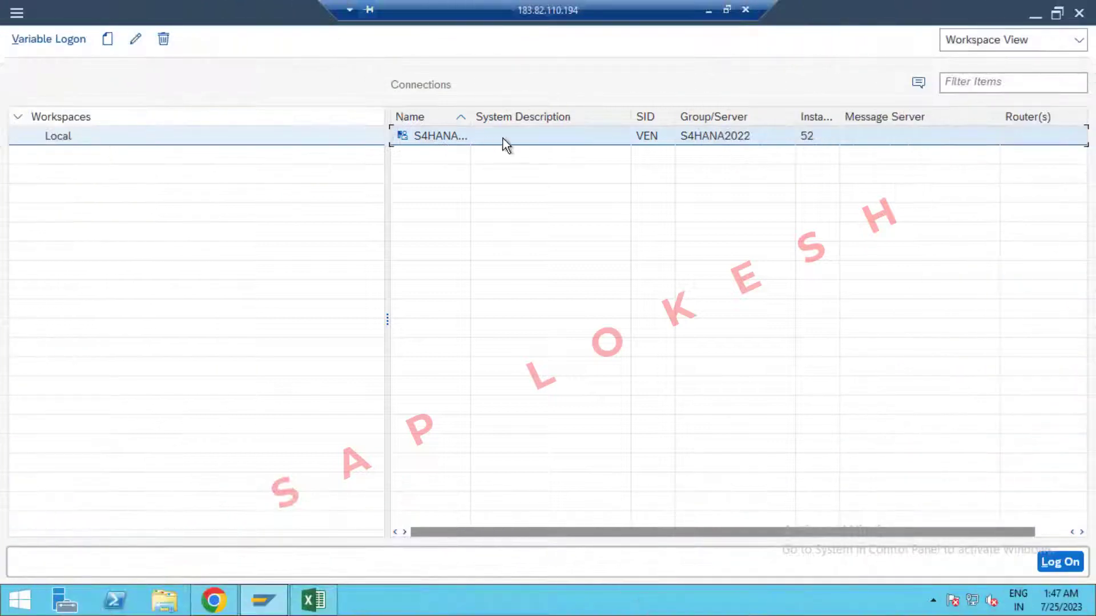
Log on to the S4HANA connection on client 400 with the saved user and password.
{"action": "double_click", "coordinate": [563, 136]}
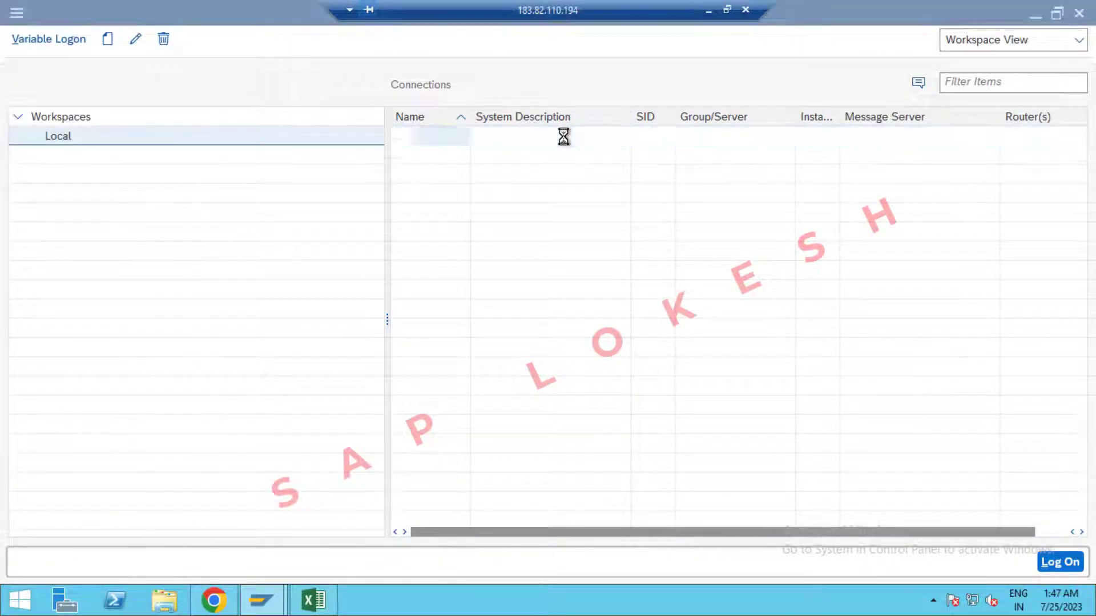
{"action": "left_click", "coordinate": [223, 178]}
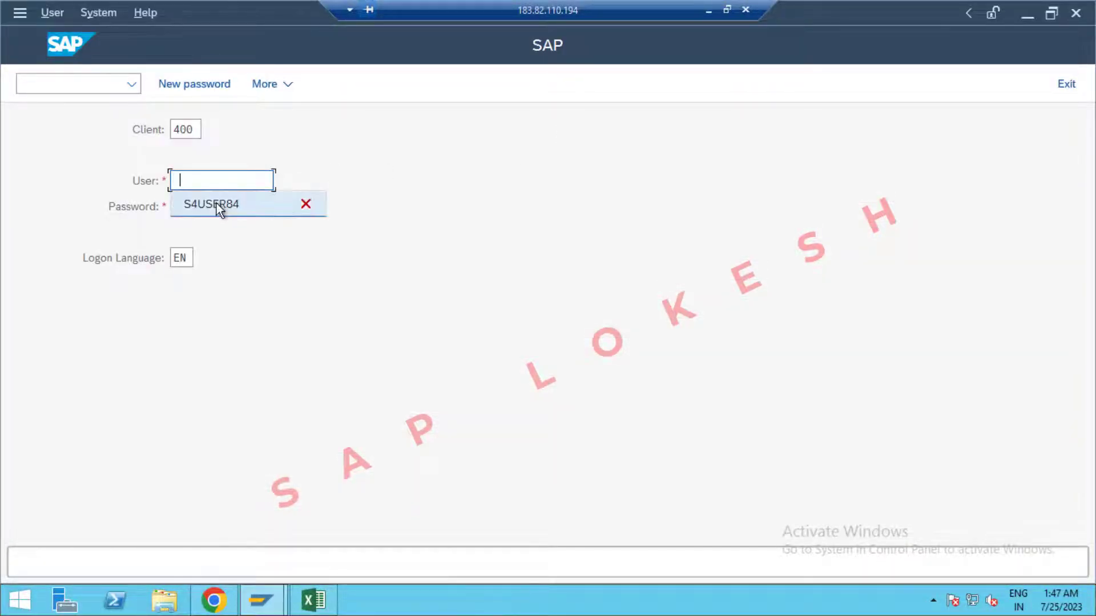
{"action": "left_click", "coordinate": [217, 203]}
{"action": "left_click", "coordinate": [211, 206]}
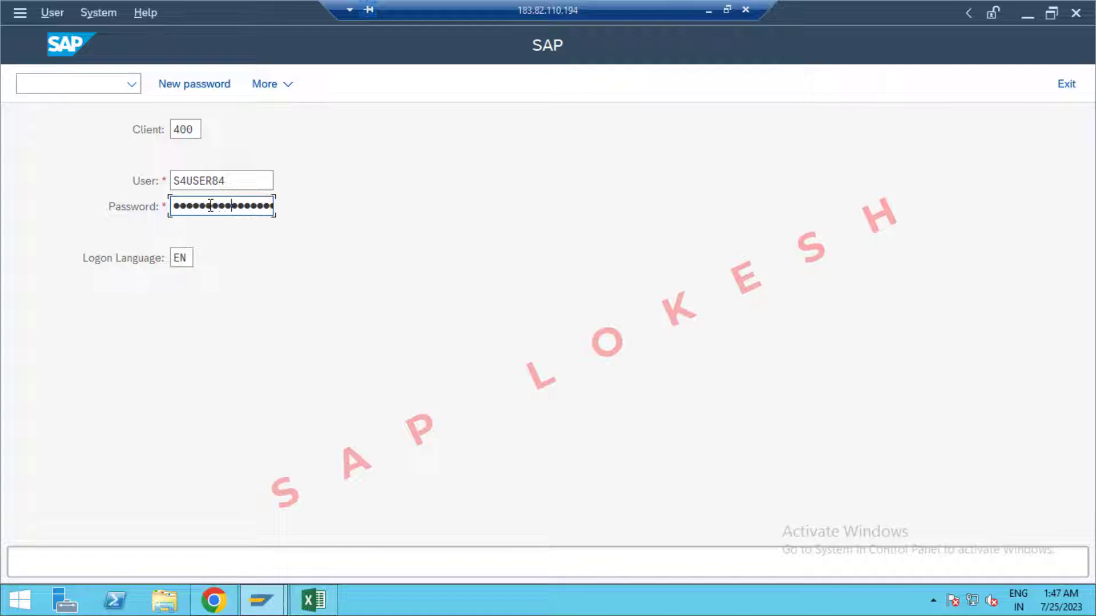
{"action": "key", "text": "Return"}
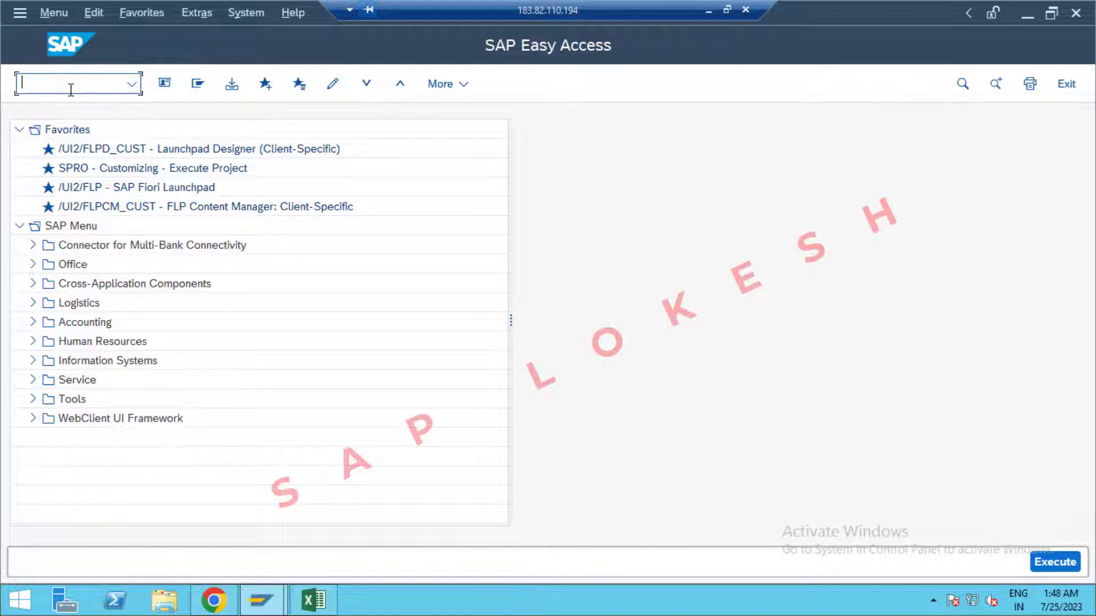
Run SPRO and open Define company documentation under SAP Reference IMG > Enterprise Structure > Definition > Financial Accounting.
{"action": "type", "text": "PRO"}
{"action": "key", "text": "Return"}
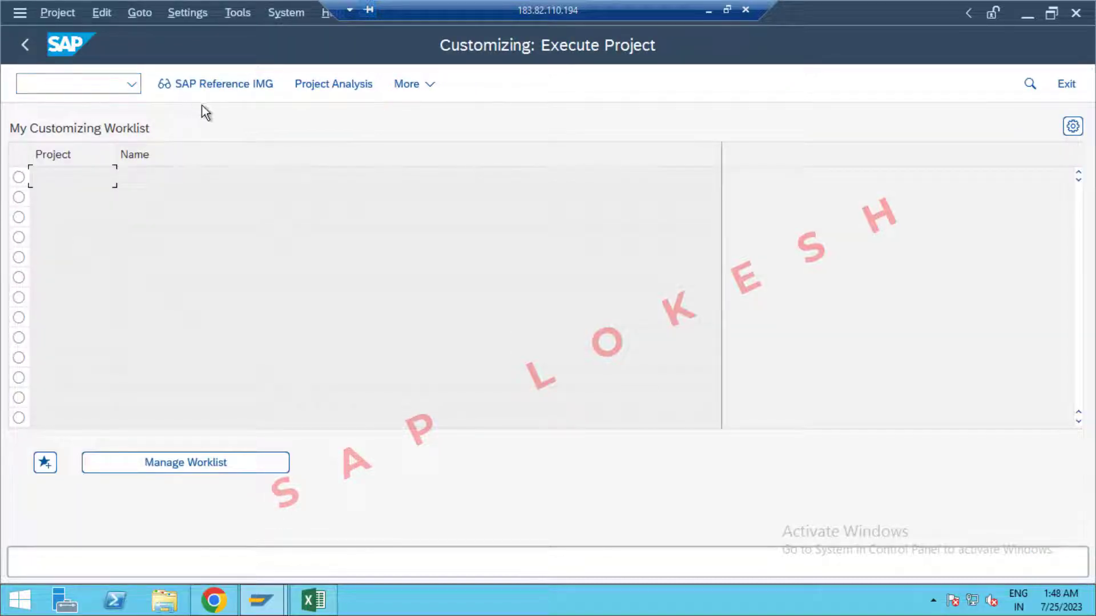
{"action": "left_click", "coordinate": [237, 86]}
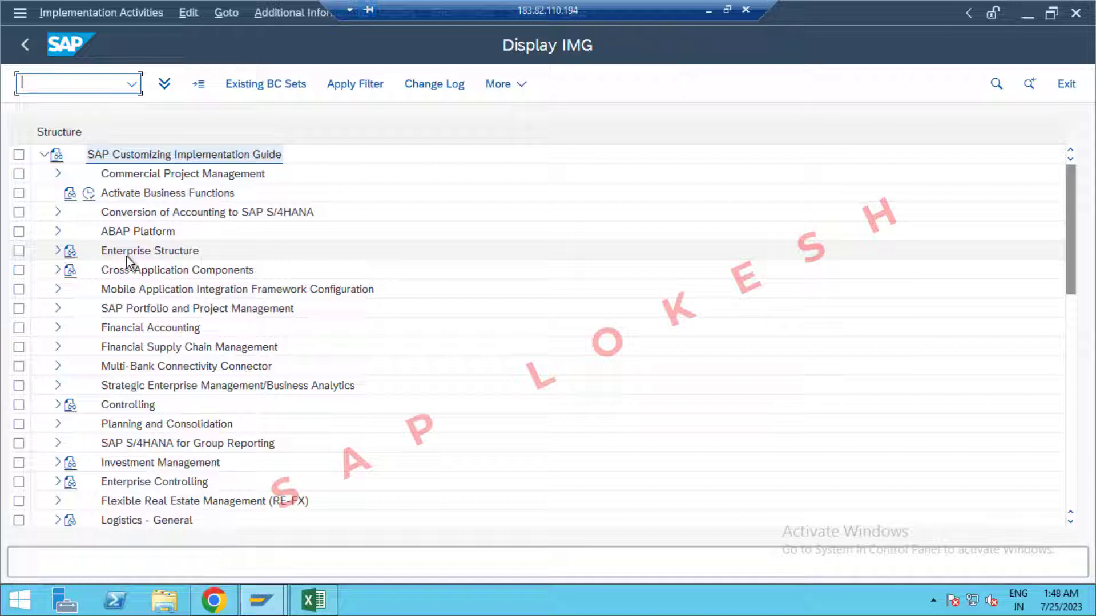
{"action": "left_click", "coordinate": [58, 250]}
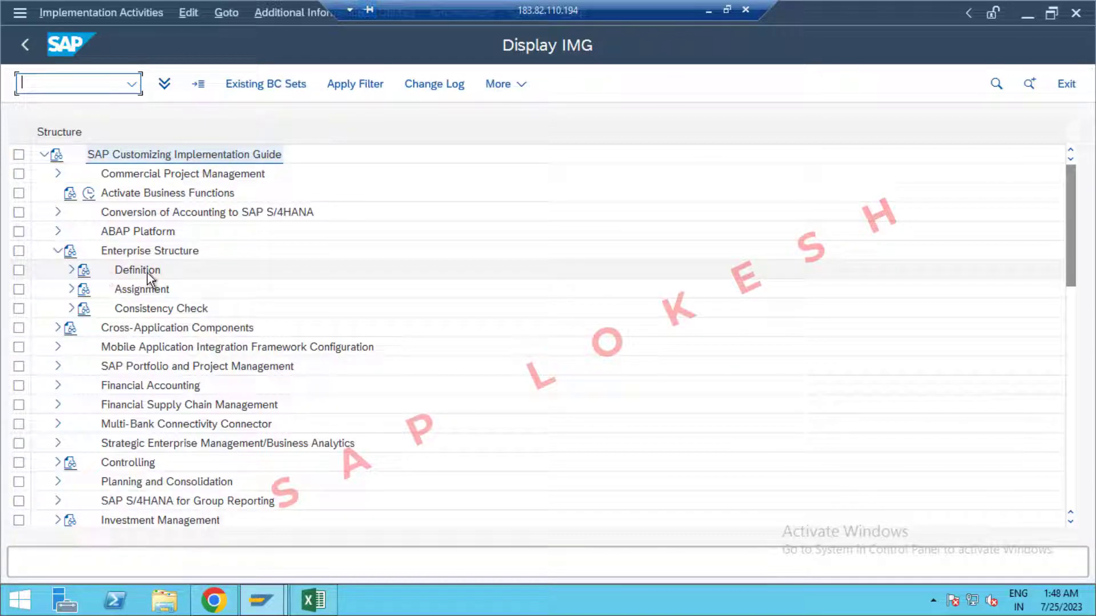
{"action": "left_click", "coordinate": [72, 270]}
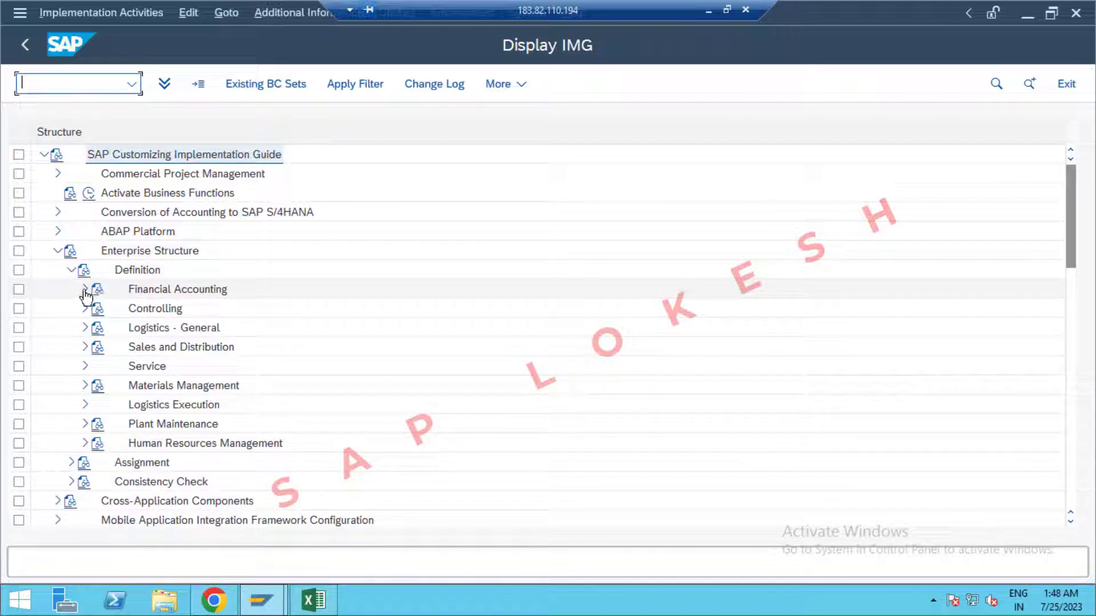
{"action": "left_click", "coordinate": [84, 290]}
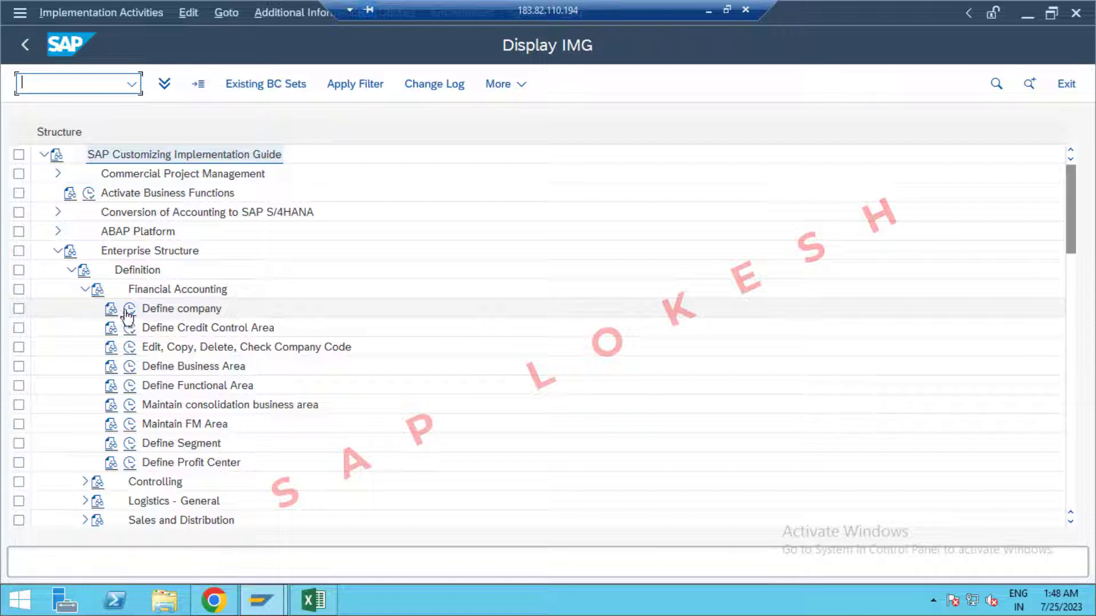
{"action": "left_click", "coordinate": [112, 310]}
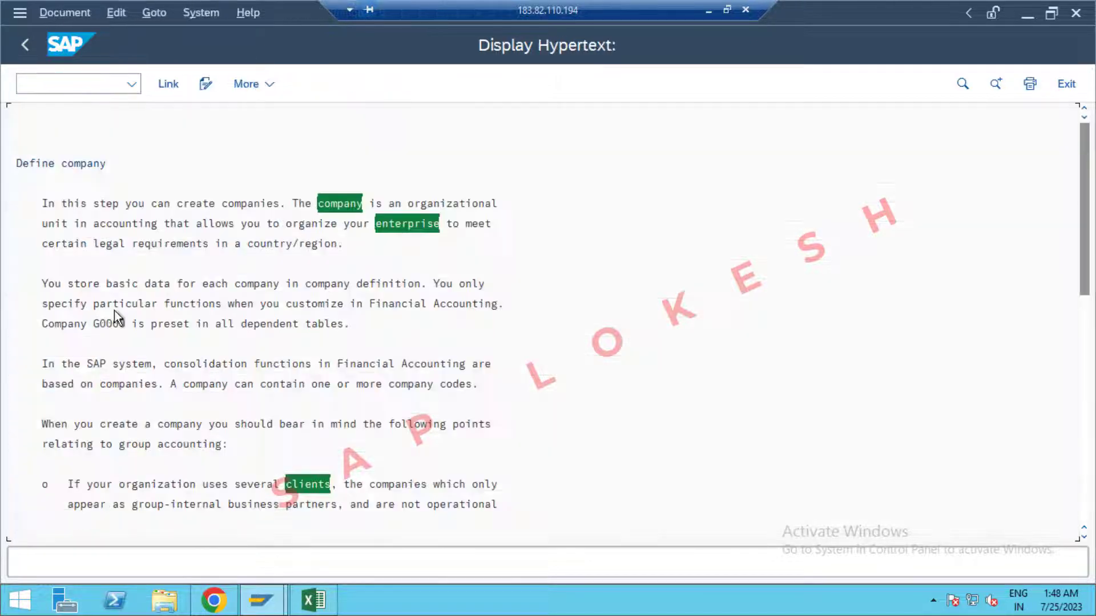
Read through the Define company documentation, then exit back to the IMG tree.
{"action": "scroll", "coordinate": [295, 288], "scroll_direction": "down", "scroll_amount": 5}
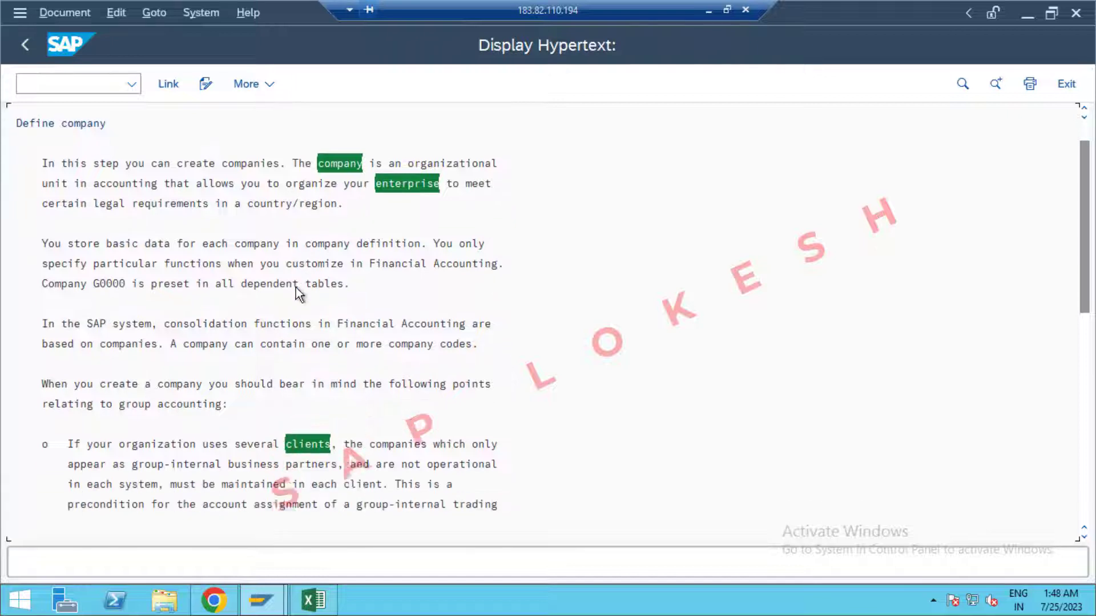
{"action": "scroll", "coordinate": [295, 288], "scroll_direction": "down", "scroll_amount": 4}
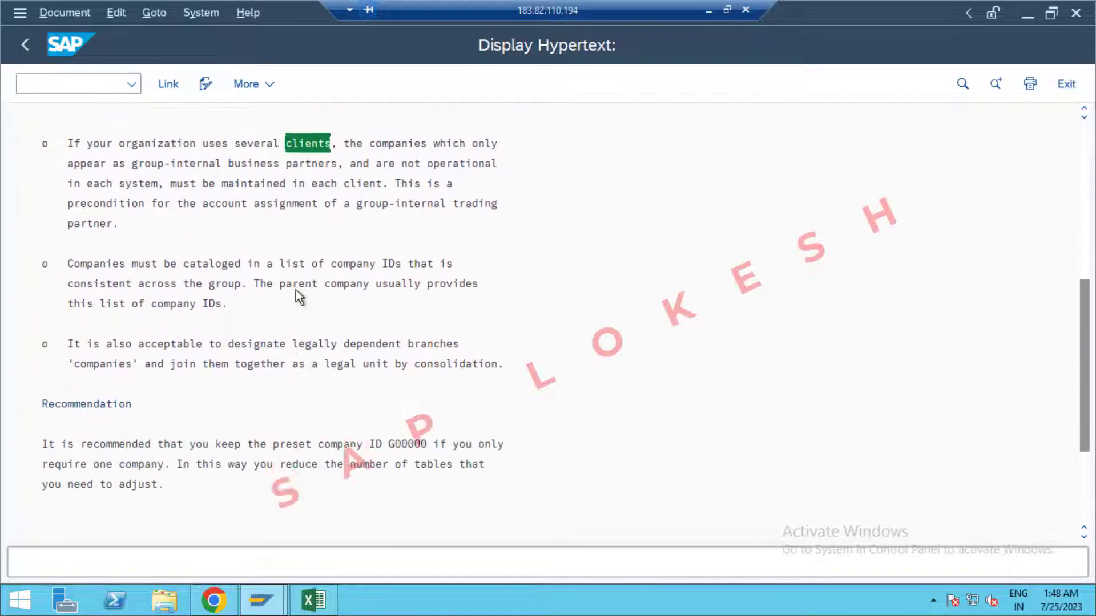
{"action": "scroll", "coordinate": [295, 290], "scroll_direction": "up", "scroll_amount": 5}
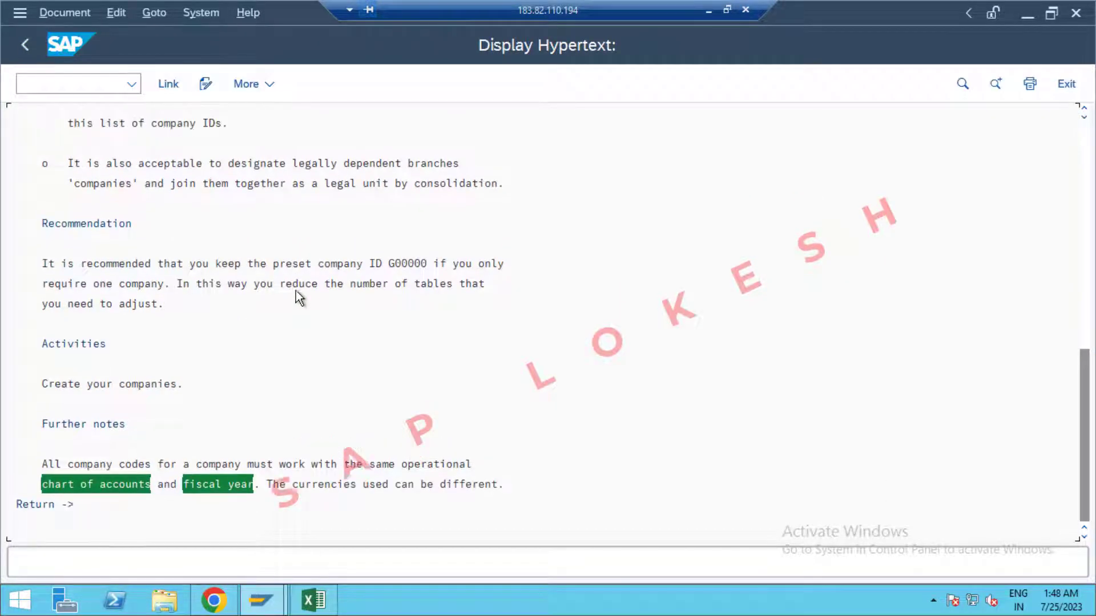
{"action": "scroll", "coordinate": [295, 290], "scroll_direction": "up", "scroll_amount": 4}
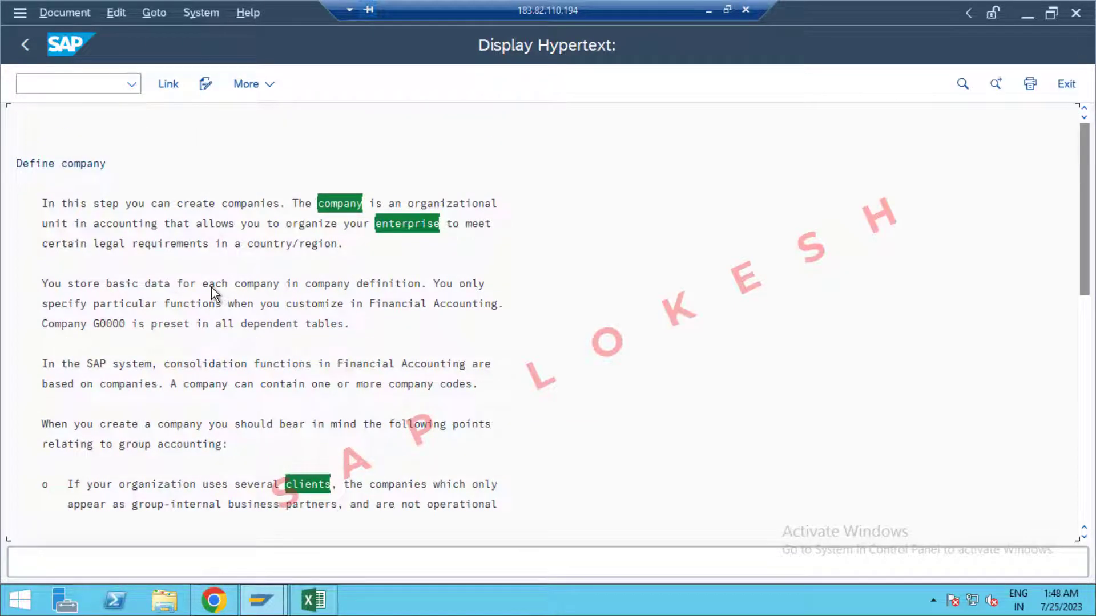
{"action": "left_click", "coordinate": [1066, 85]}
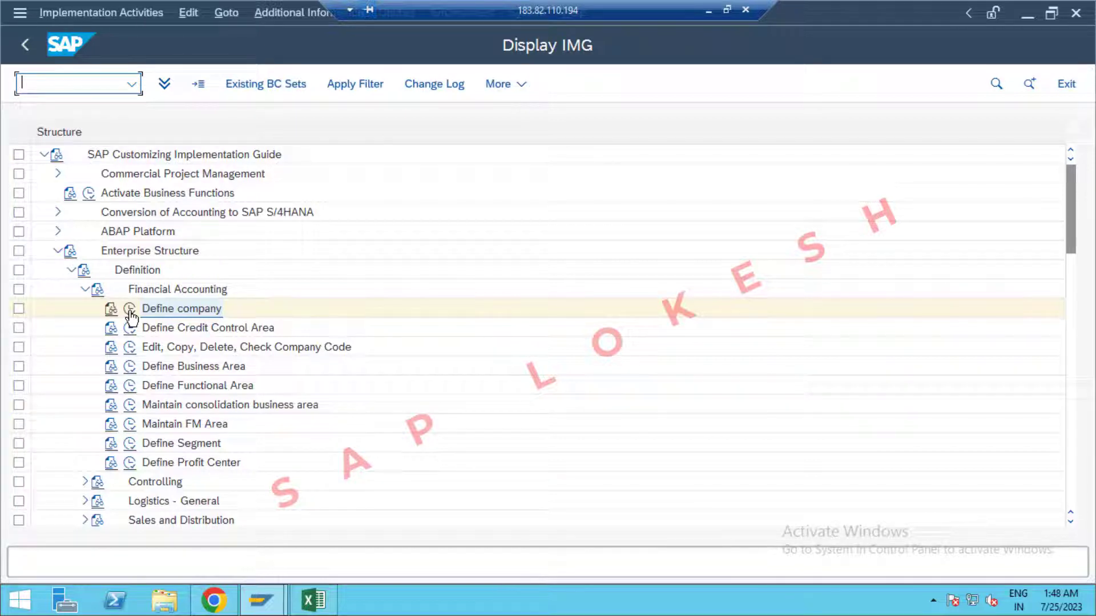
Run Define company, start a blank New Entries form, then switch to the Excel tracking sheet.
{"action": "left_click", "coordinate": [130, 310]}
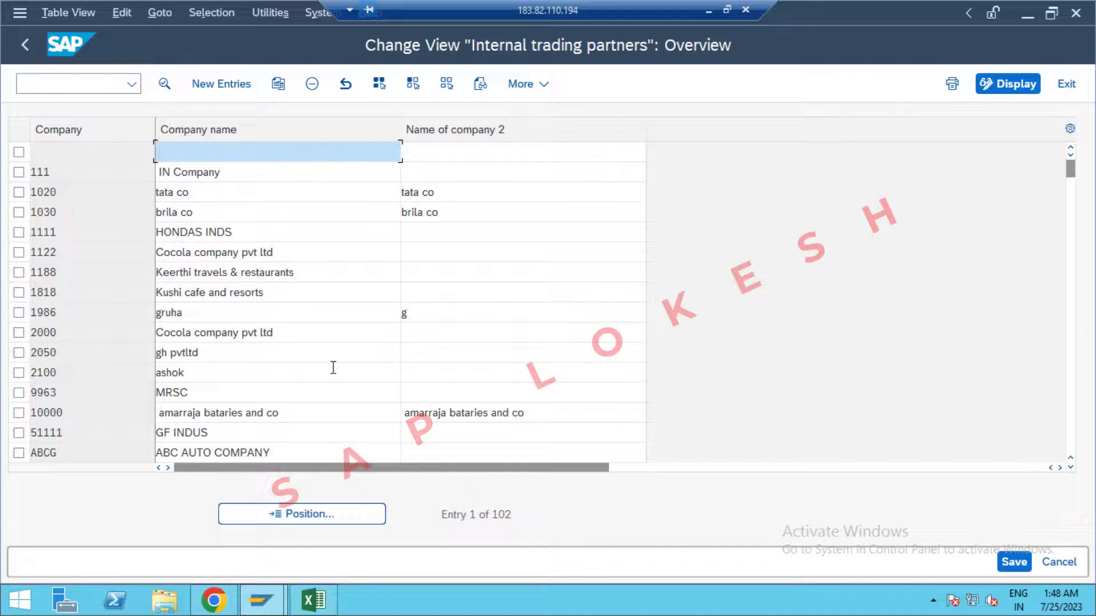
{"action": "left_click", "coordinate": [225, 87]}
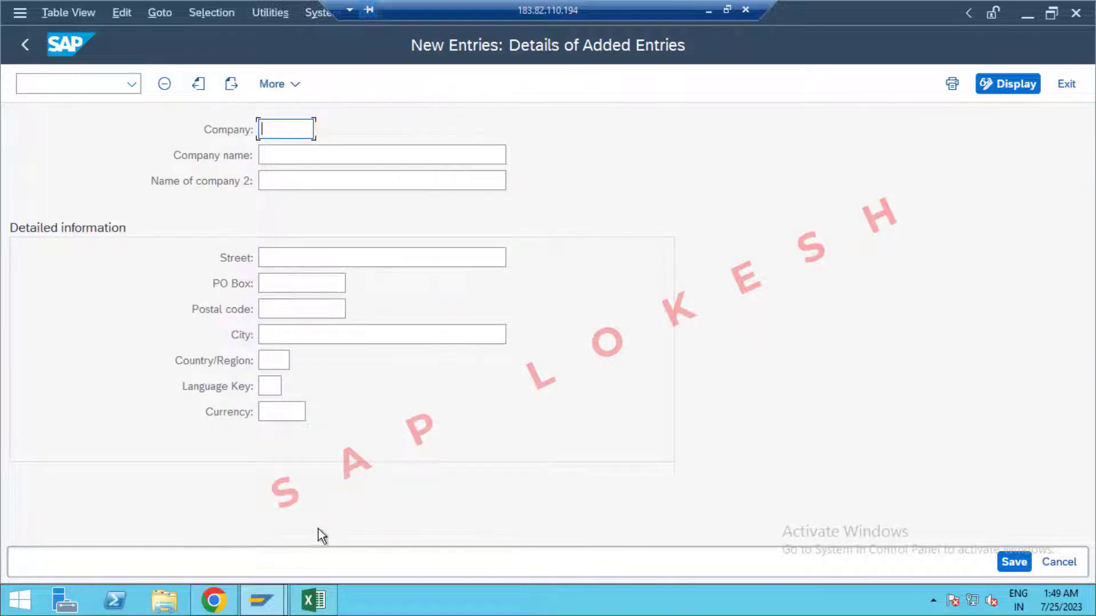
{"action": "left_click", "coordinate": [313, 600]}
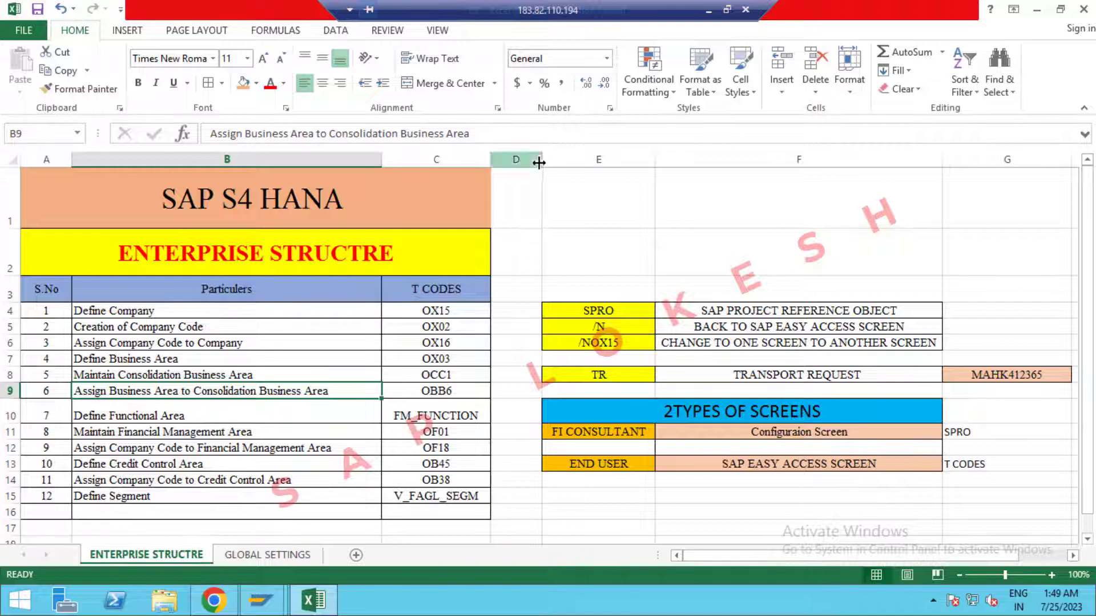
Widen column D of the Enterprise Structure sheet, then switch back to SAP's New Entries form.
{"action": "left_click_drag", "start_coordinate": [541, 161], "coordinate": [636, 172]}
{"action": "left_click", "coordinate": [538, 291]}
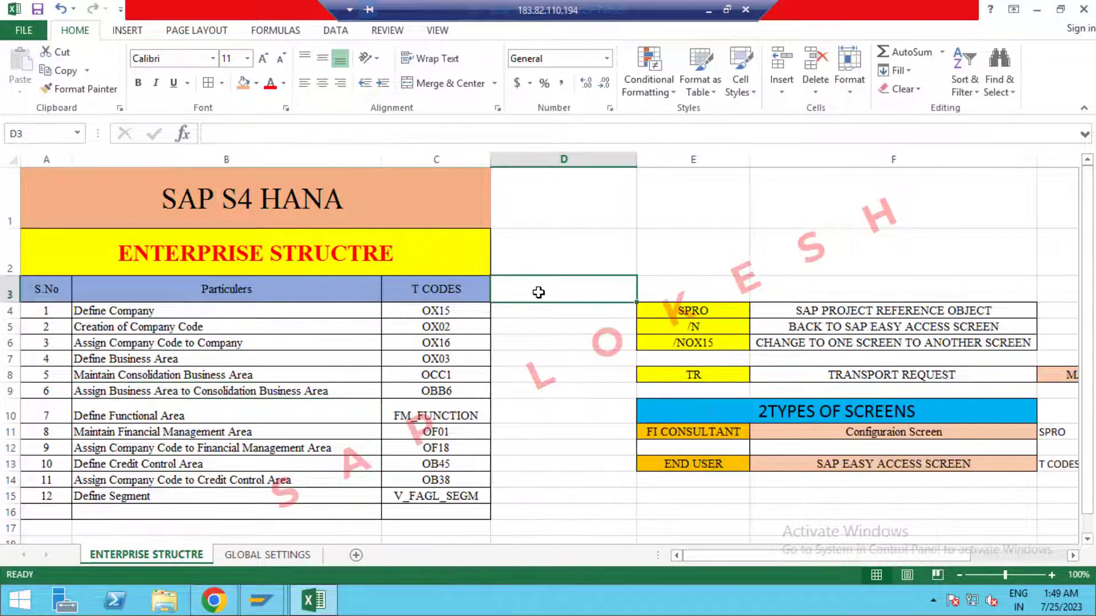
{"action": "left_click", "coordinate": [532, 317]}
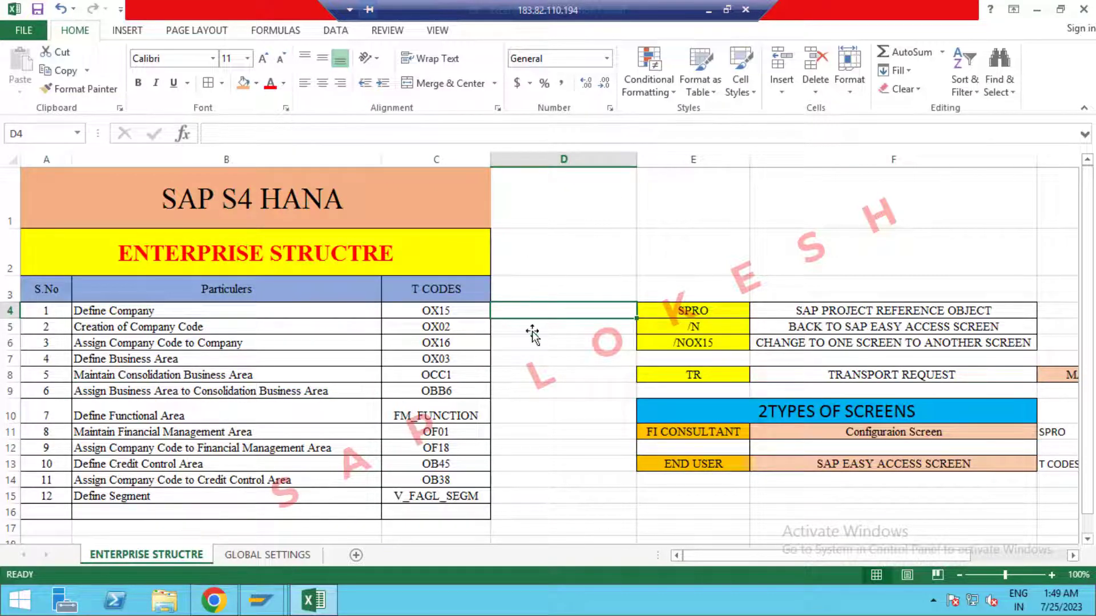
{"action": "left_click", "coordinate": [263, 609]}
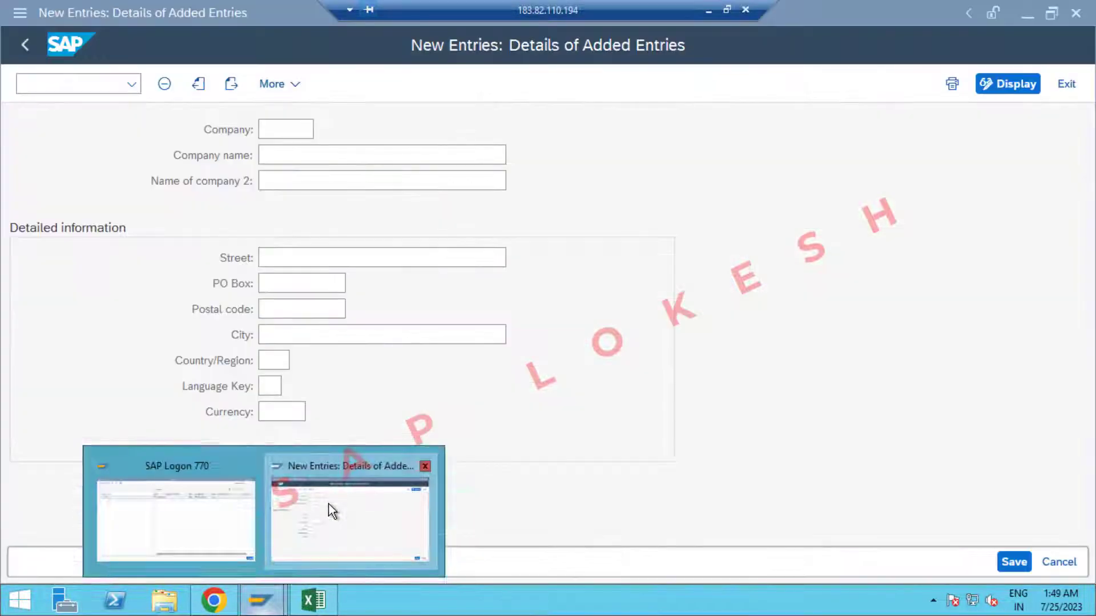
{"action": "left_click", "coordinate": [329, 505]}
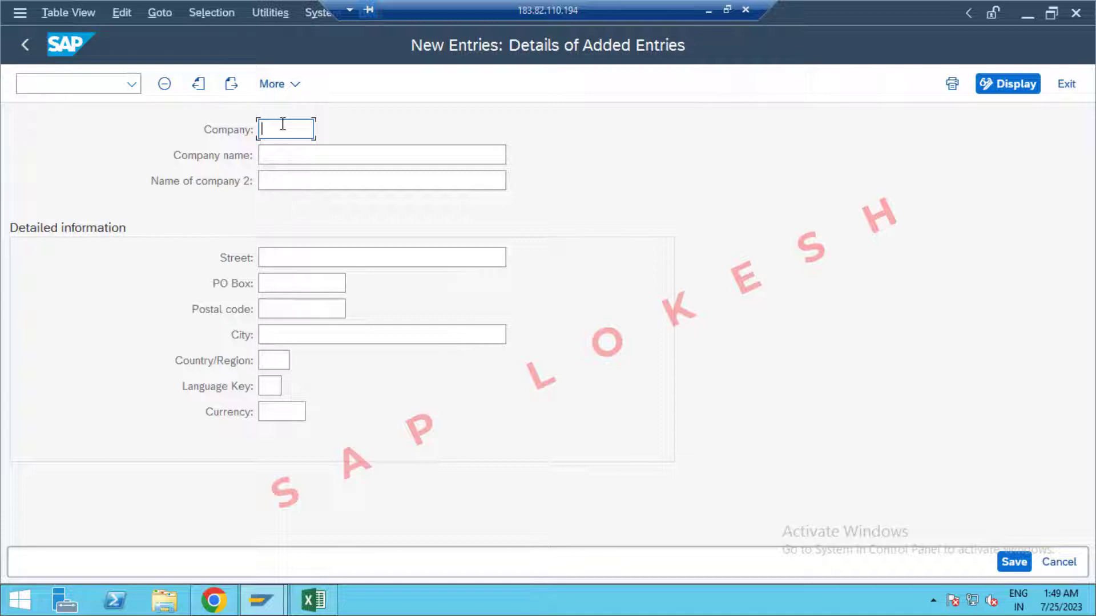
Enter company ID OPPO with company name OPPO PVT LTD.
{"action": "type", "text": "0"}
{"action": "key", "text": "BackSpace"}
{"action": "type", "text": "oppo"}
{"action": "key", "text": "BackSpace"}
{"action": "key", "text": "BackSpace"}
{"action": "key", "text": "BackSpace"}
{"action": "key", "text": "BackSpace"}
{"action": "type", "text": "0PPO"}
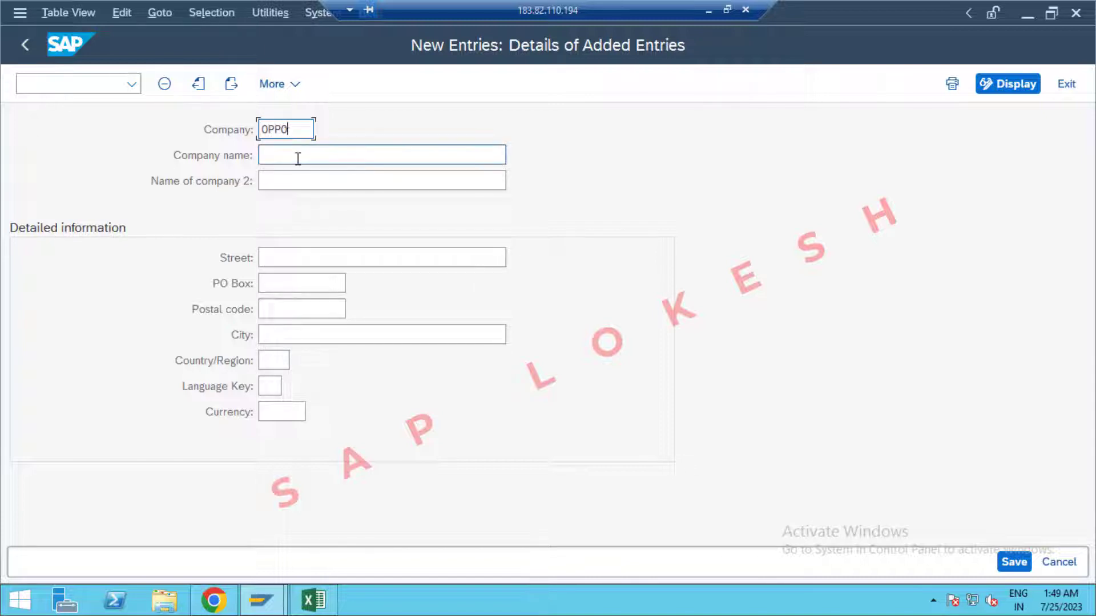
{"action": "left_click", "coordinate": [298, 159]}
{"action": "type", "text": "OPPO PVT LTD"}
{"action": "left_click", "coordinate": [304, 184]}
Fill the address: street SR NAGAR, PO box and postal code 516216, city HYDERBAD, country India.
{"action": "left_click", "coordinate": [314, 249]}
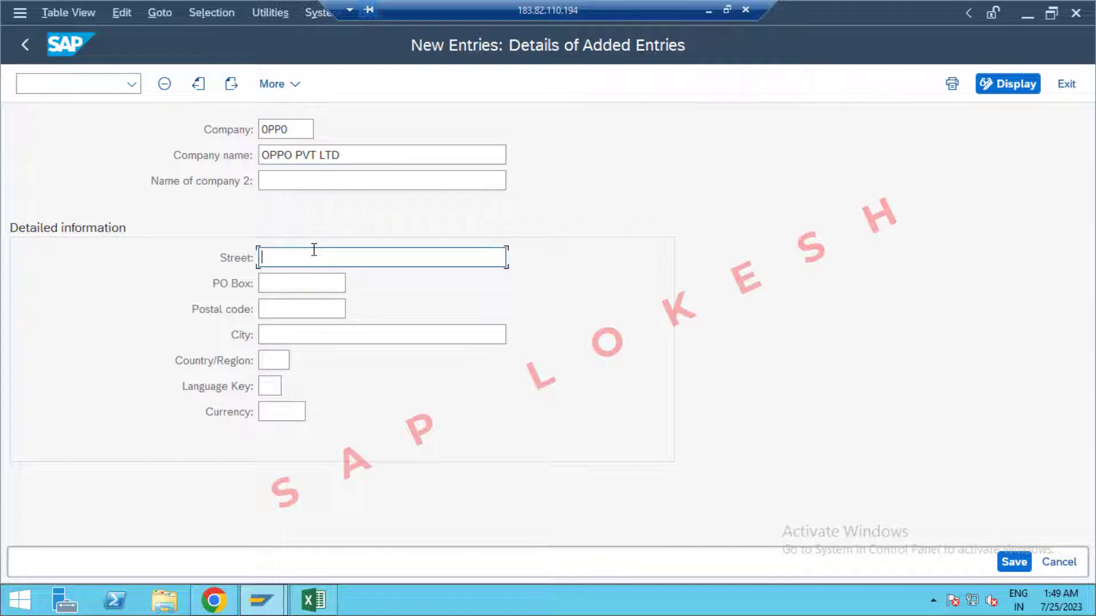
{"action": "type", "text": "SR NAGAR"}
{"action": "left_click", "coordinate": [301, 281]}
{"action": "type", "text": "5"}
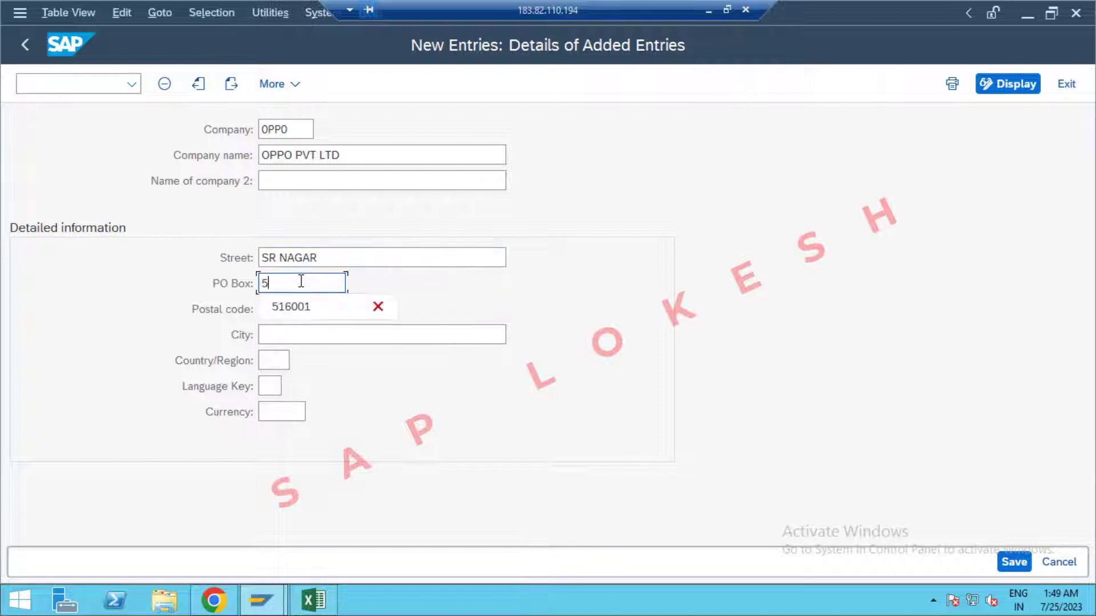
{"action": "type", "text": "16216"}
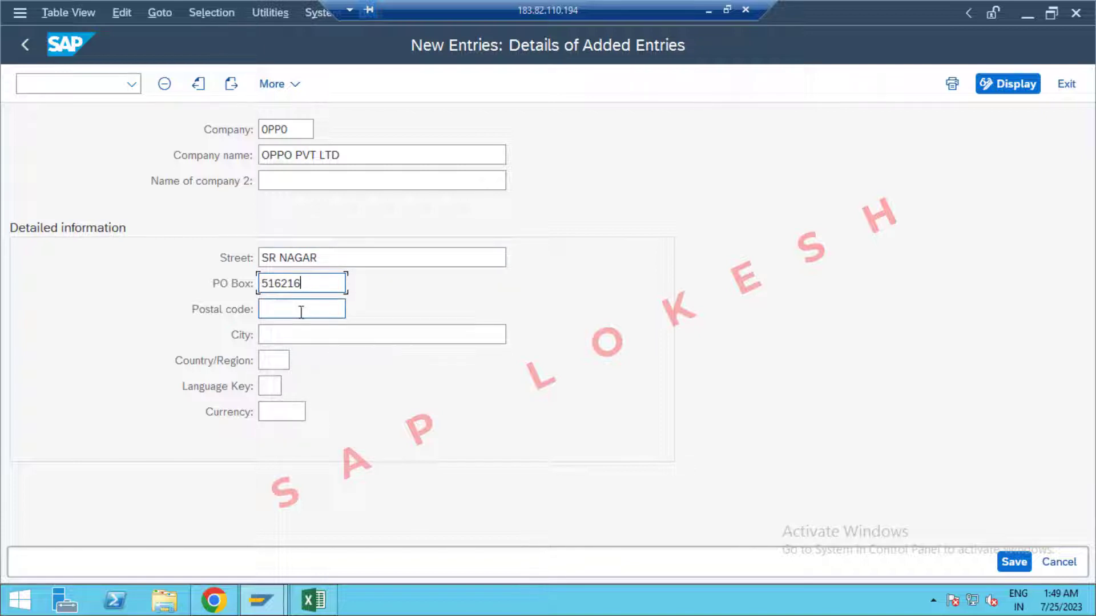
{"action": "left_click", "coordinate": [301, 309]}
{"action": "type", "text": "51621"}
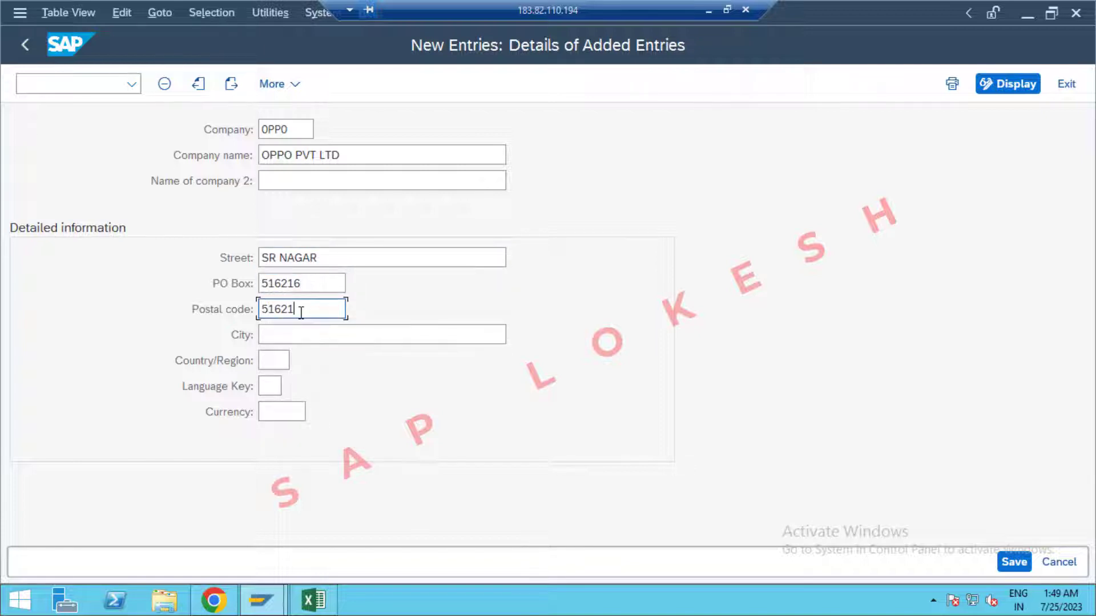
{"action": "type", "text": "6"}
{"action": "left_click", "coordinate": [307, 337]}
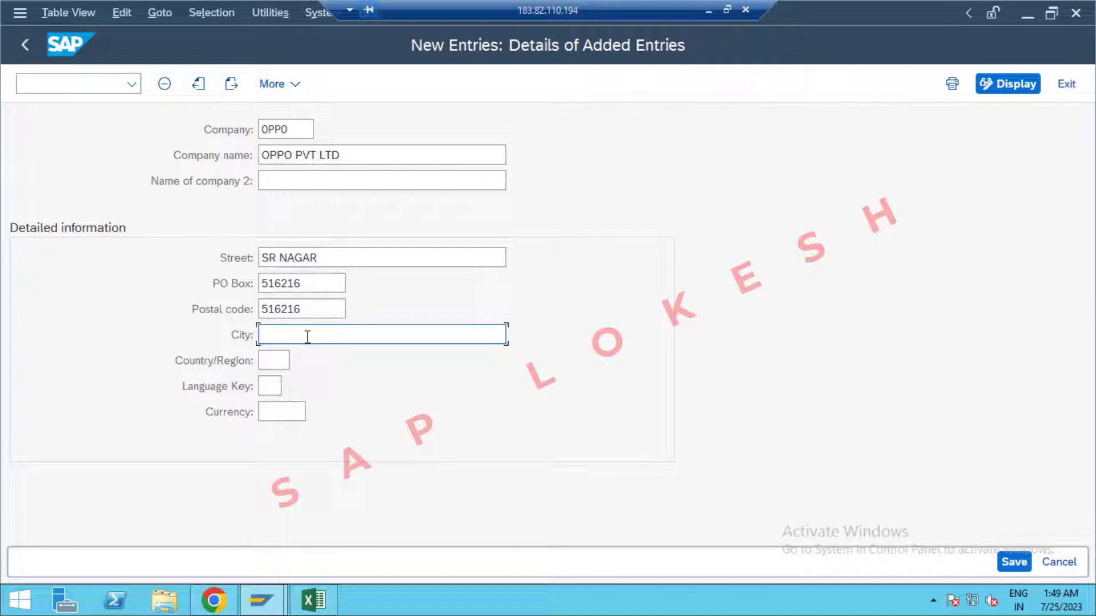
{"action": "type", "text": "HYDERBAD"}
{"action": "left_click", "coordinate": [277, 363]}
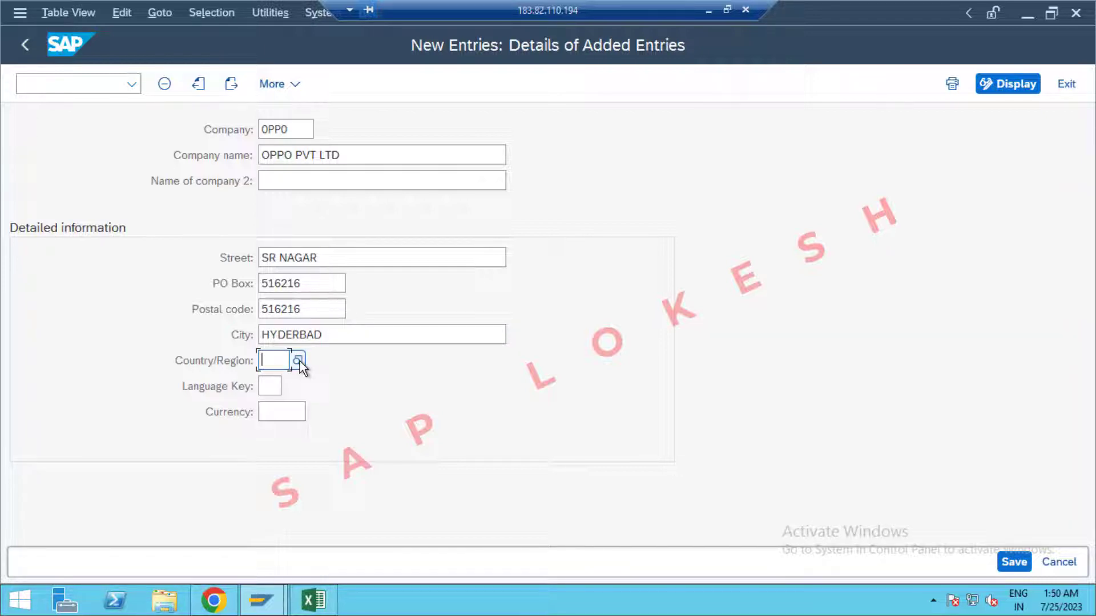
{"action": "type", "text": "IN"}
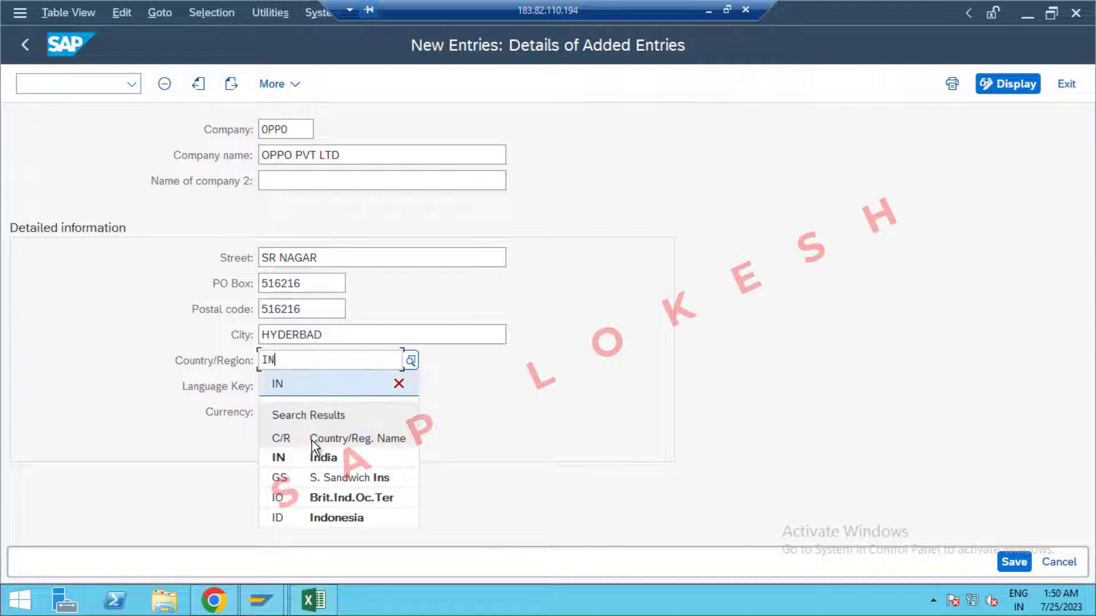
{"action": "left_click", "coordinate": [320, 461]}
Set language EN and currency INR, then save the company entry.
{"action": "left_click", "coordinate": [271, 386]}
{"action": "type", "text": "EN"}
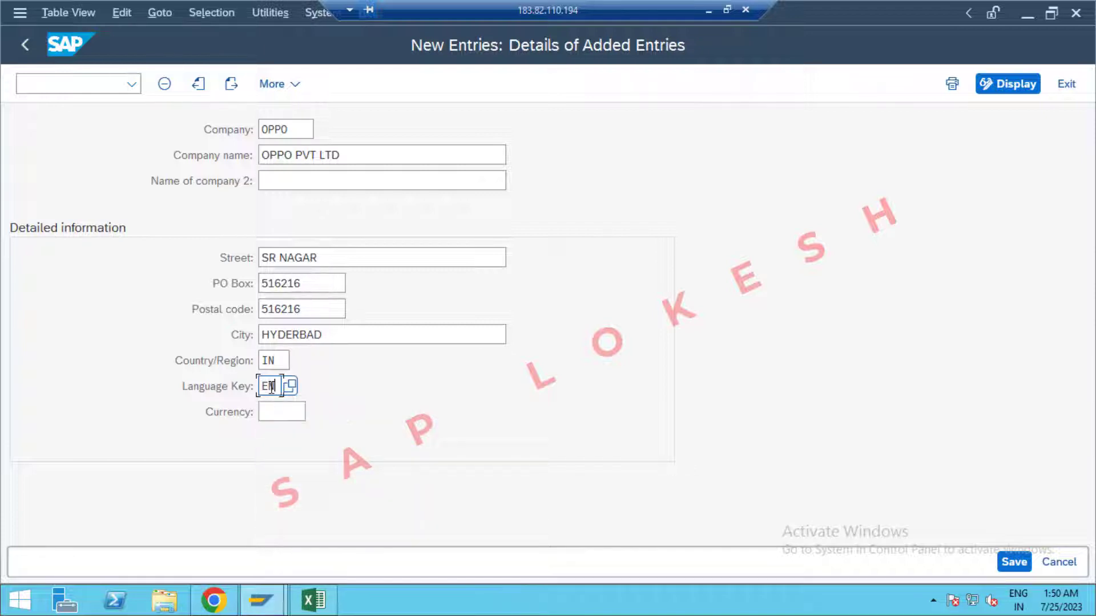
{"action": "left_click", "coordinate": [284, 412]}
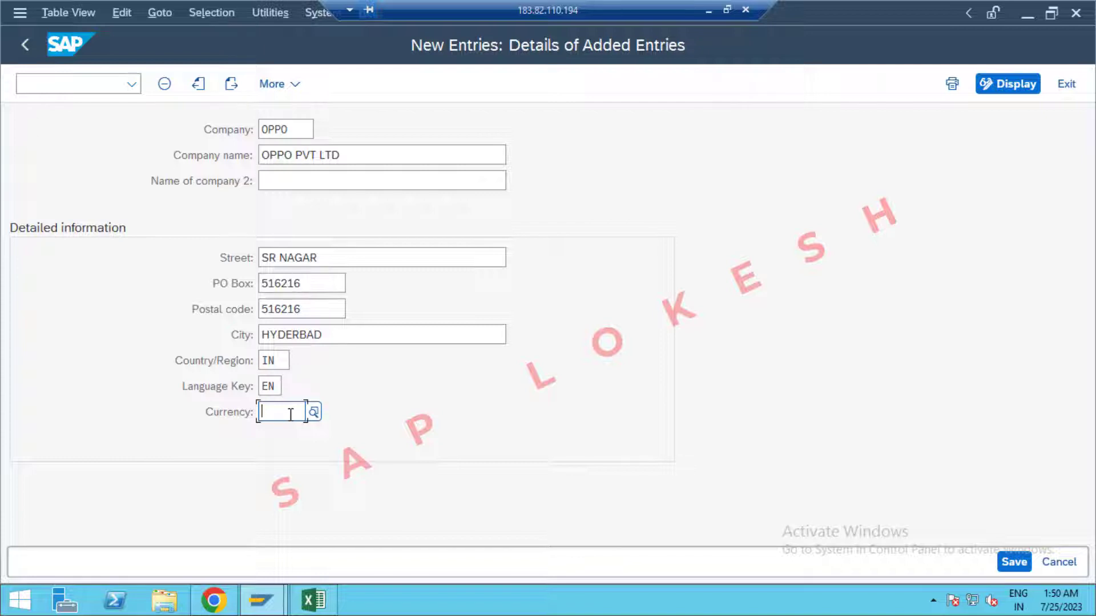
{"action": "type", "text": "INR"}
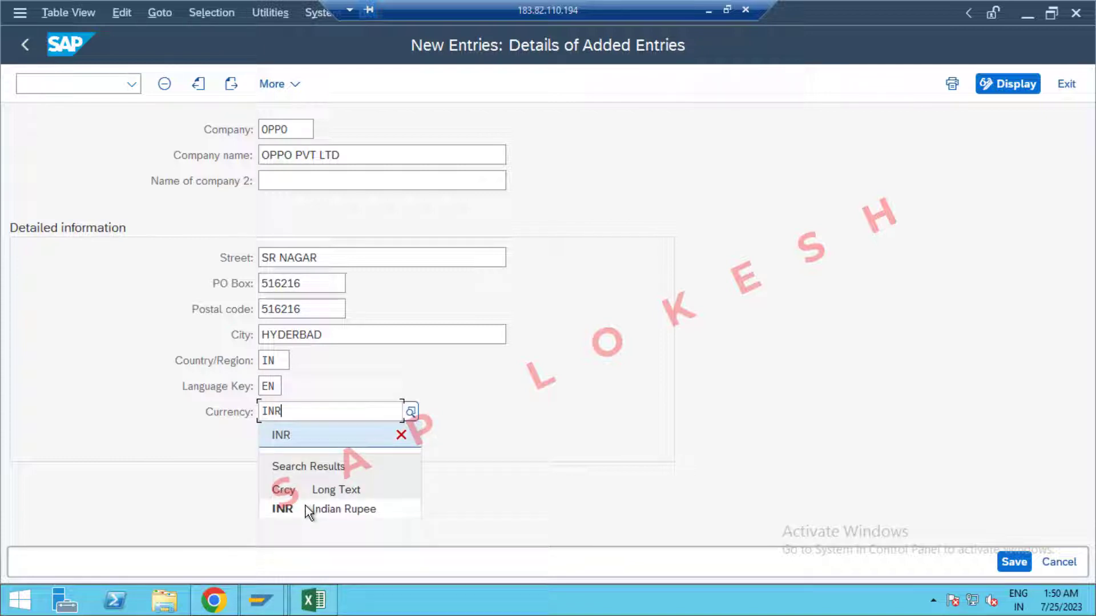
{"action": "left_click", "coordinate": [308, 510]}
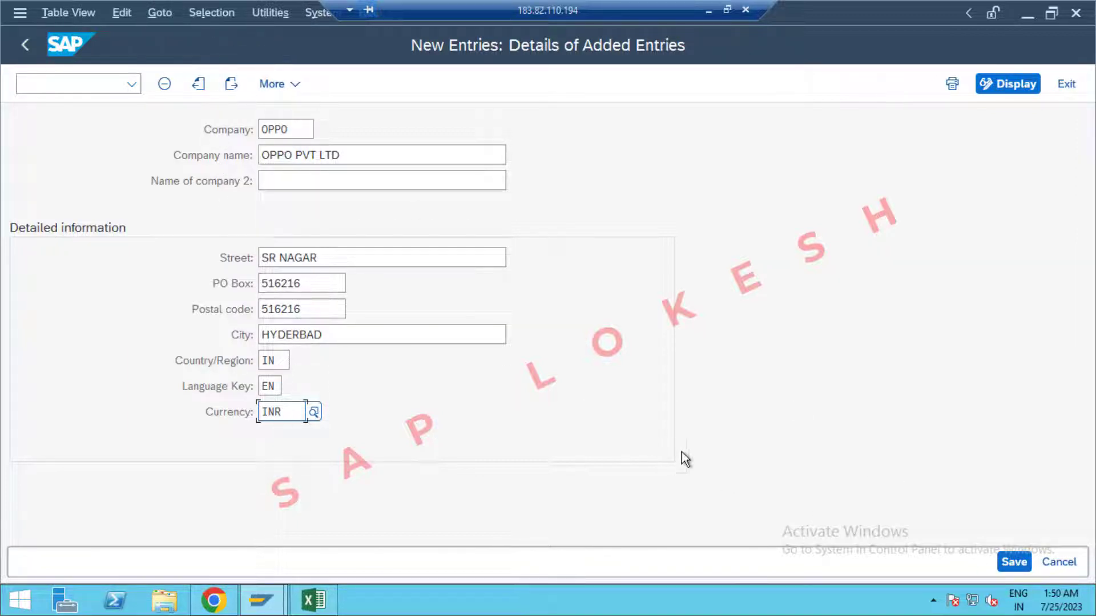
{"action": "left_click", "coordinate": [1016, 563]}
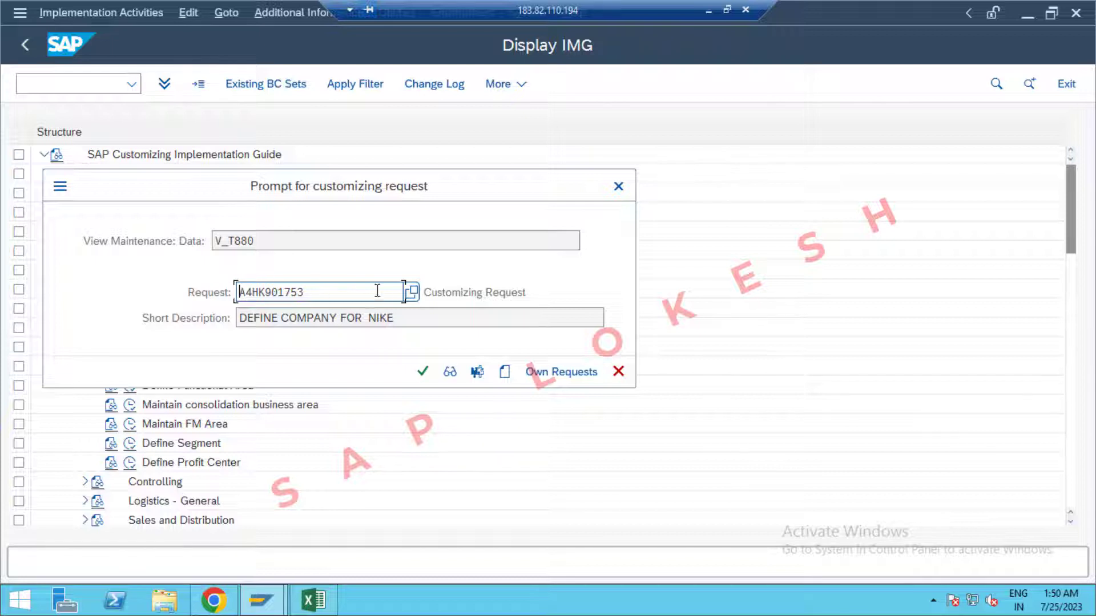
Create customizing request 'DEFINE COMPANY OPPO' and assign the entry to request A4HK901785.
{"action": "left_click", "coordinate": [506, 373]}
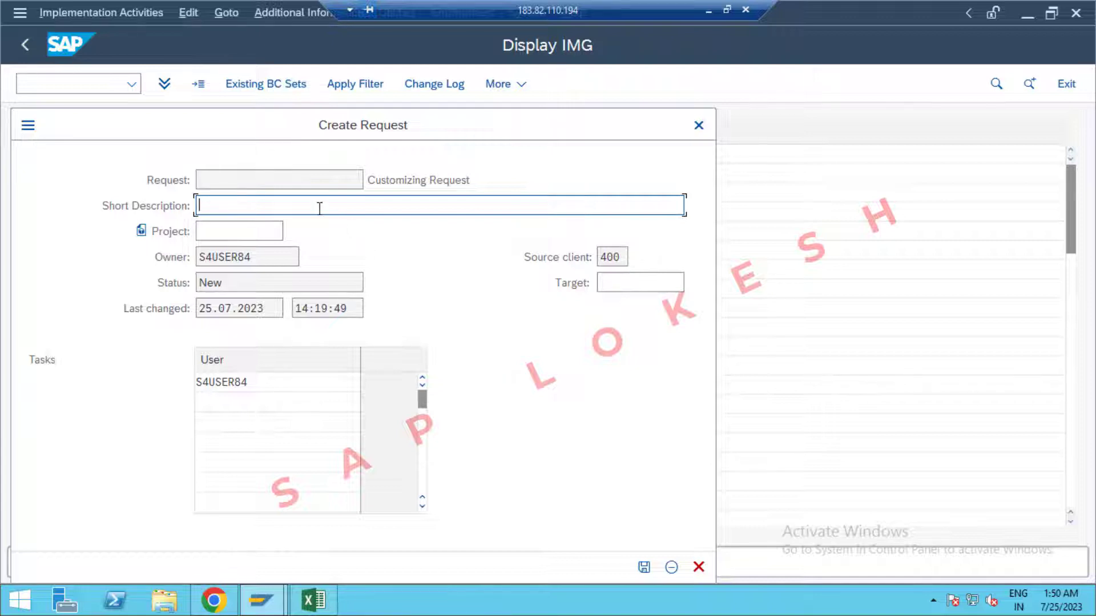
{"action": "type", "text": "DEFINE COMPANY "}
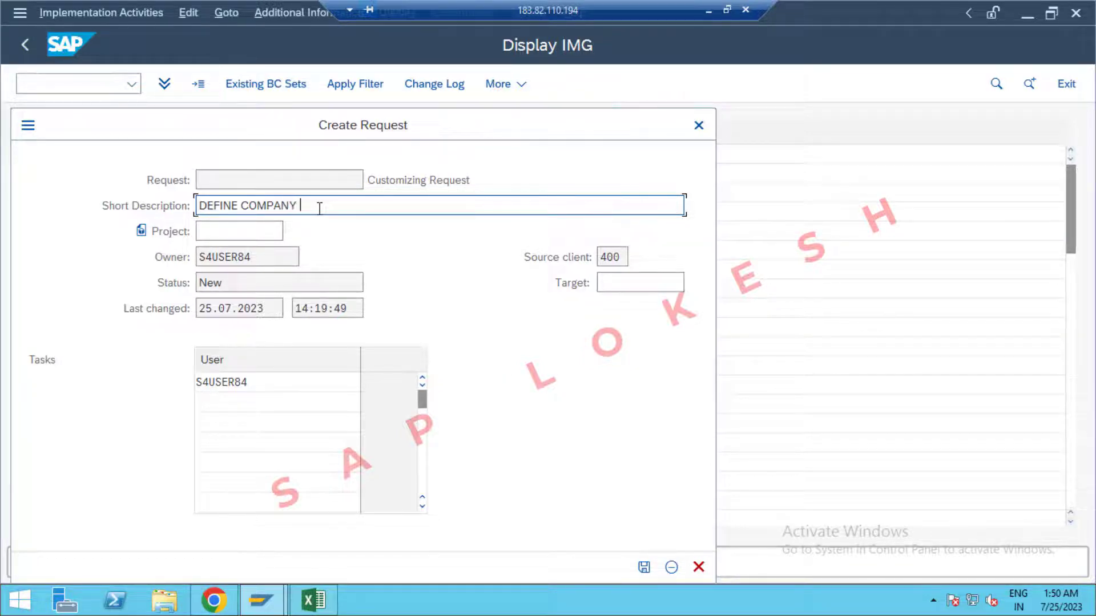
{"action": "type", "text": "OPPO"}
{"action": "left_click", "coordinate": [644, 569]}
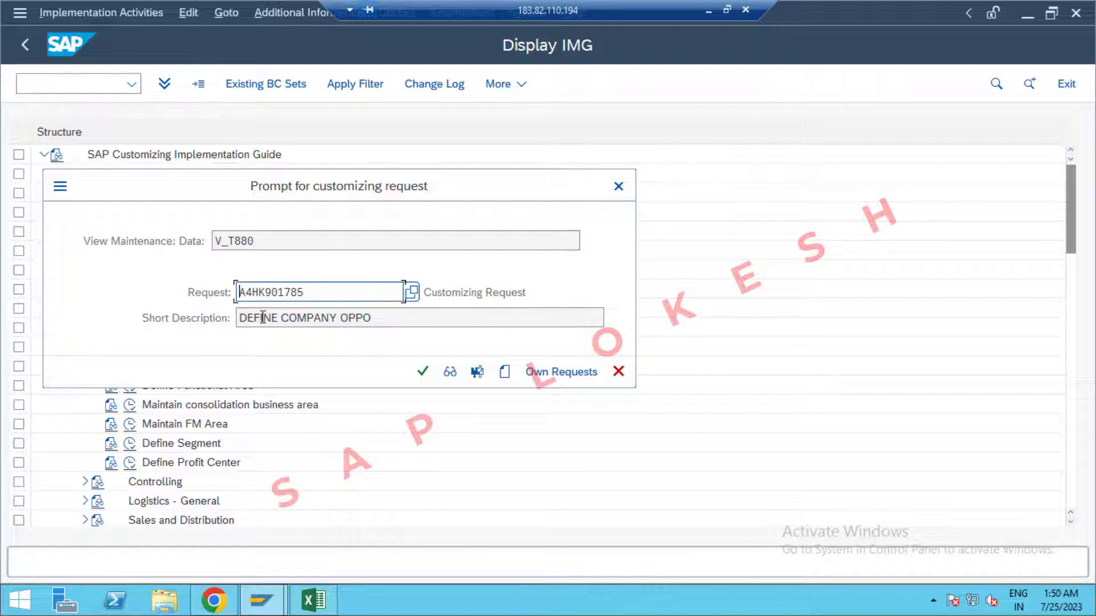
{"action": "left_click", "coordinate": [420, 374]}
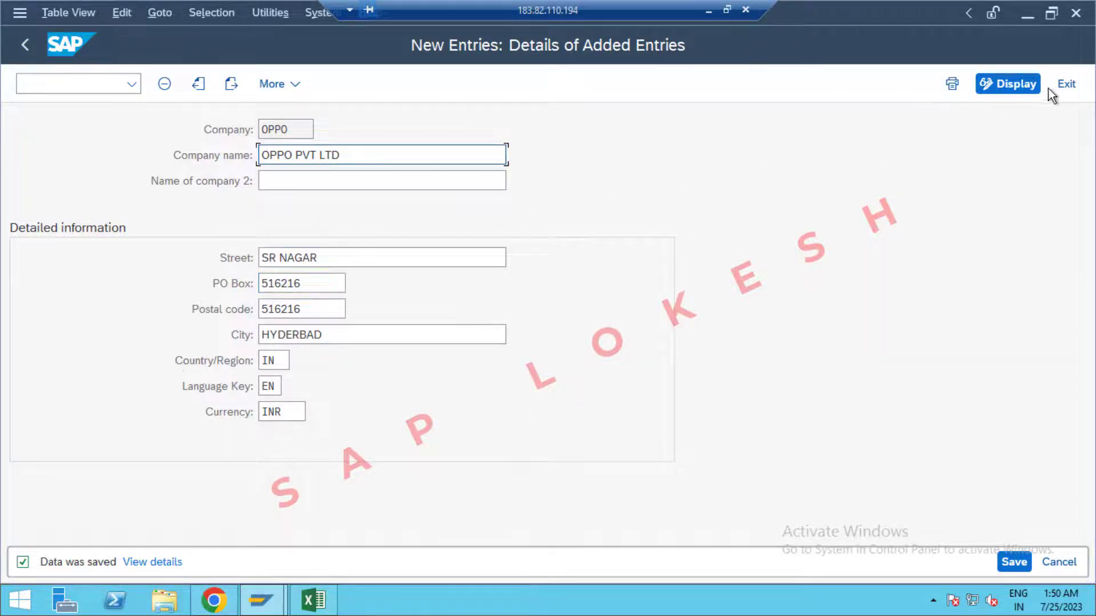
Exit the company screen, log OPPO in Excel cell D4, and return to the SAP guide tree.
{"action": "left_click", "coordinate": [1066, 85]}
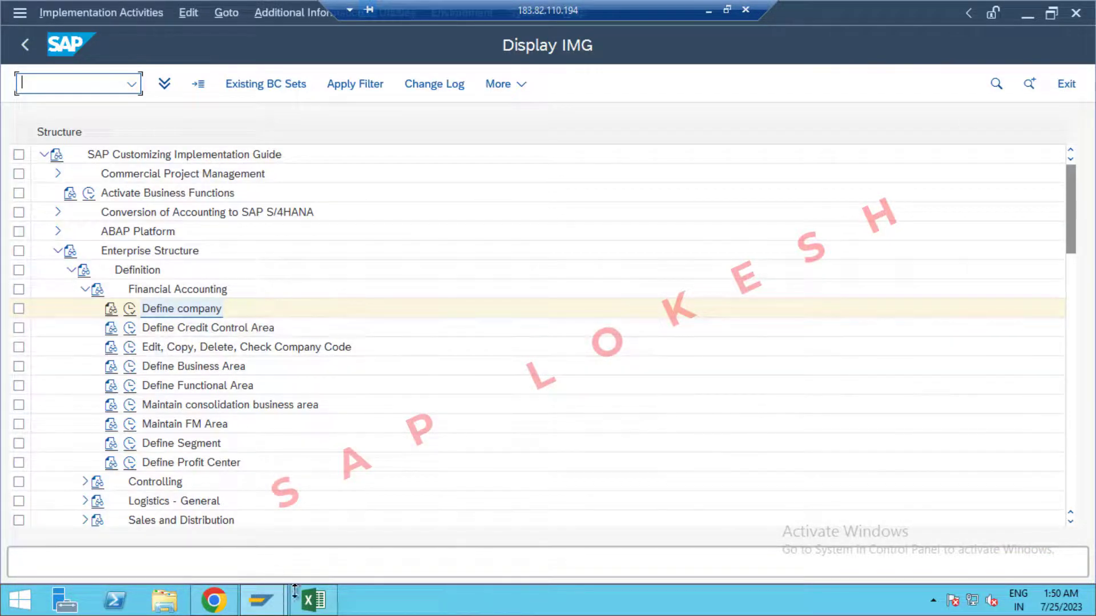
{"action": "left_click", "coordinate": [314, 601]}
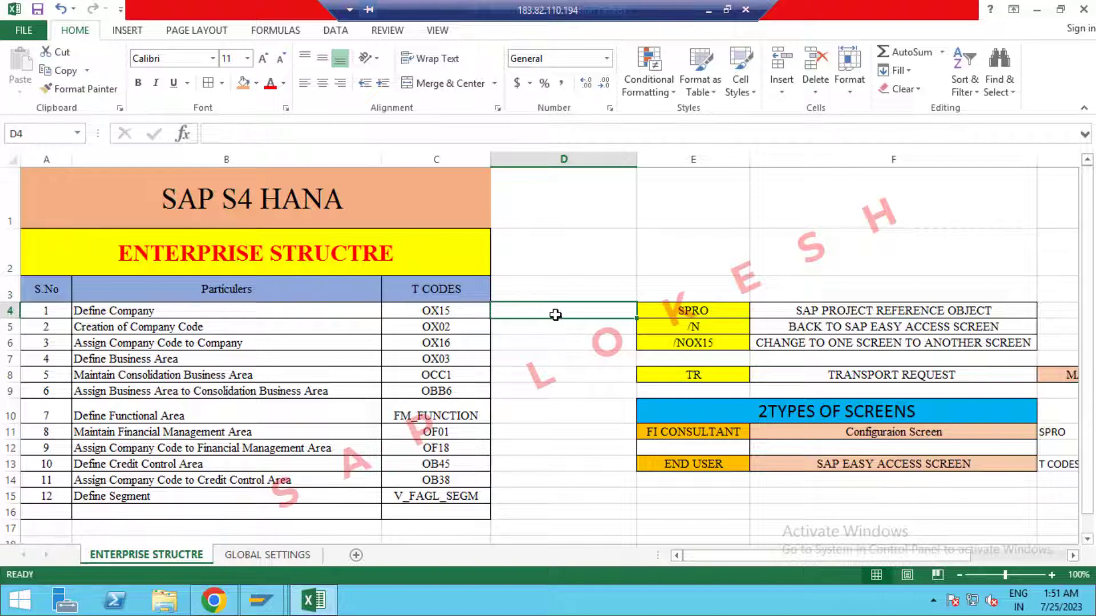
{"action": "type", "text": "OPPO"}
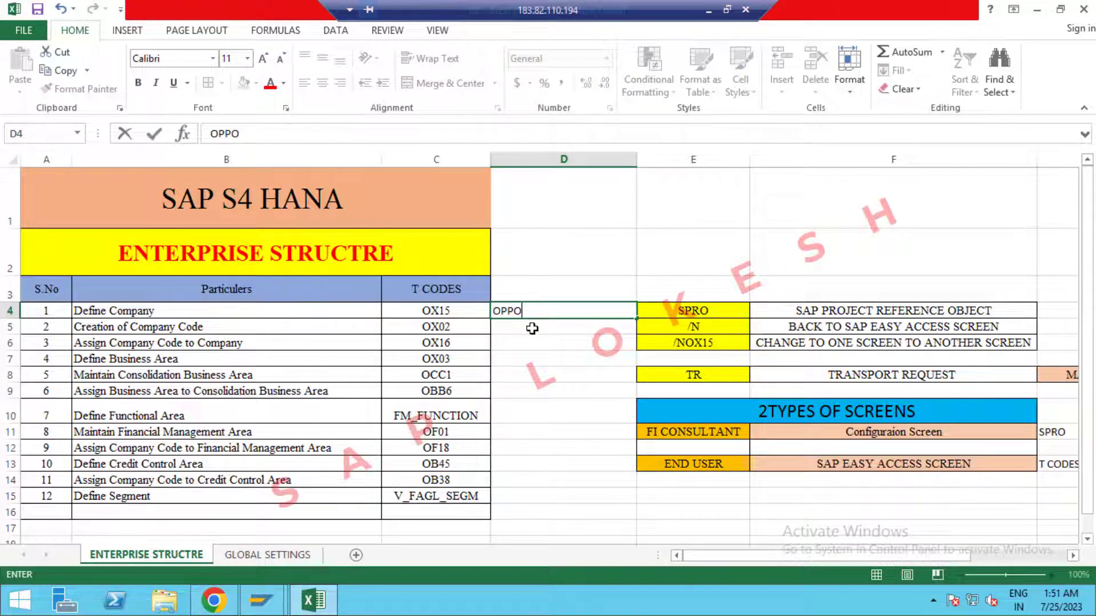
{"action": "left_click", "coordinate": [532, 325]}
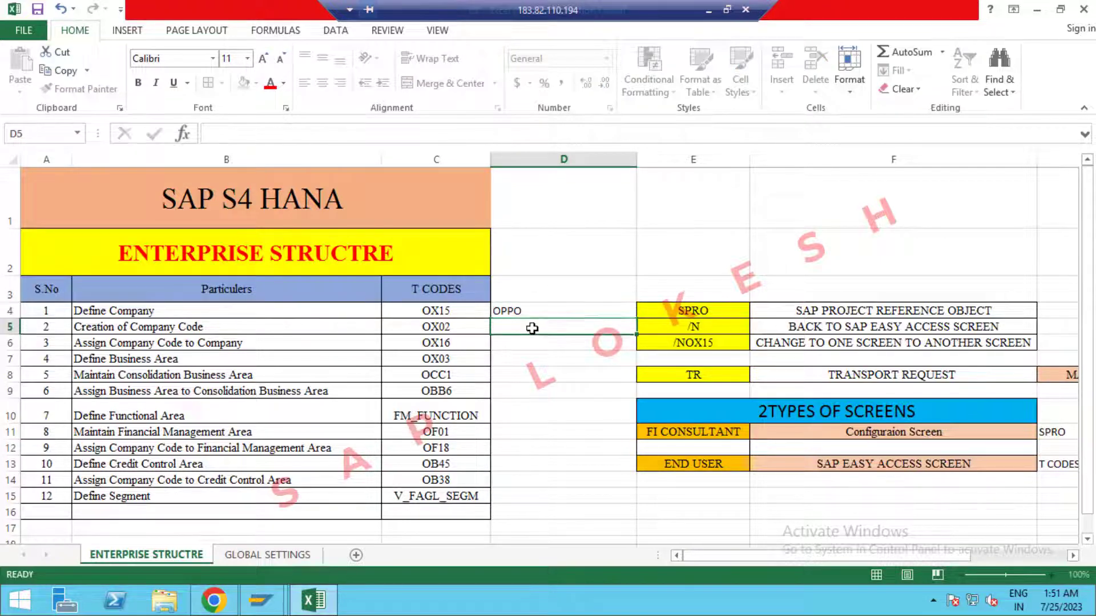
{"action": "left_click", "coordinate": [258, 601]}
{"action": "left_click", "coordinate": [330, 517]}
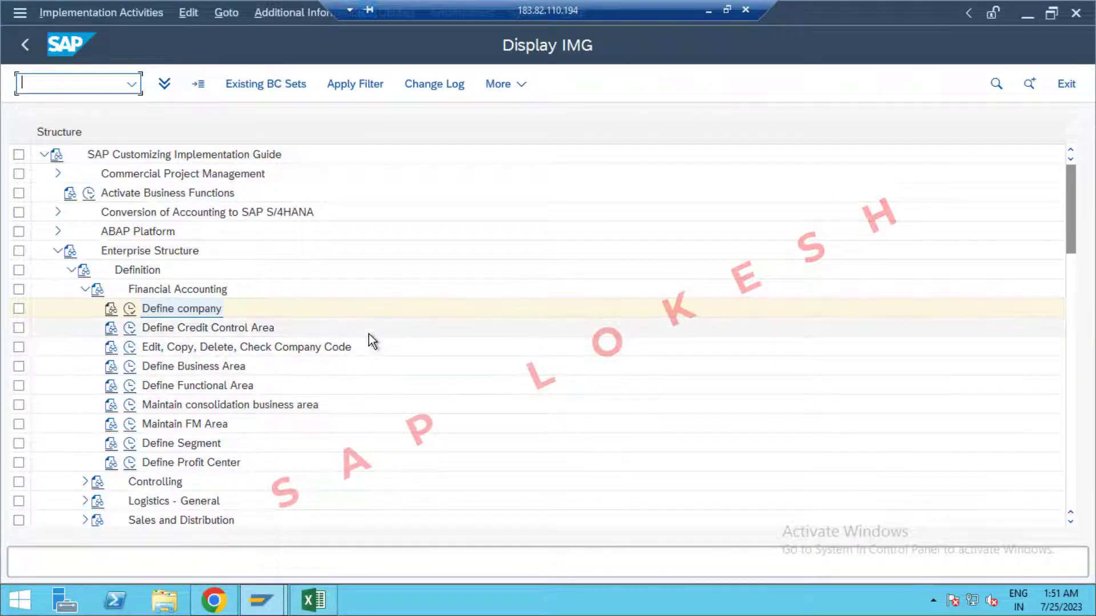
Show the IMG activity keys in the guide tree and widen the keys column.
{"action": "left_click", "coordinate": [299, 13]}
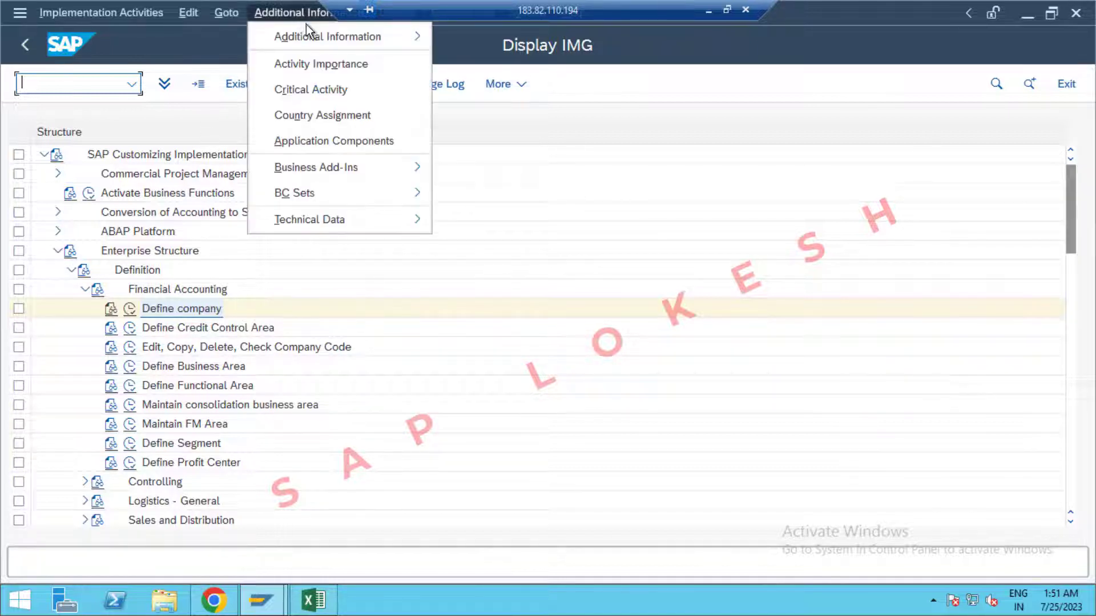
{"action": "mouse_move", "coordinate": [392, 41]}
{"action": "mouse_move", "coordinate": [481, 67]}
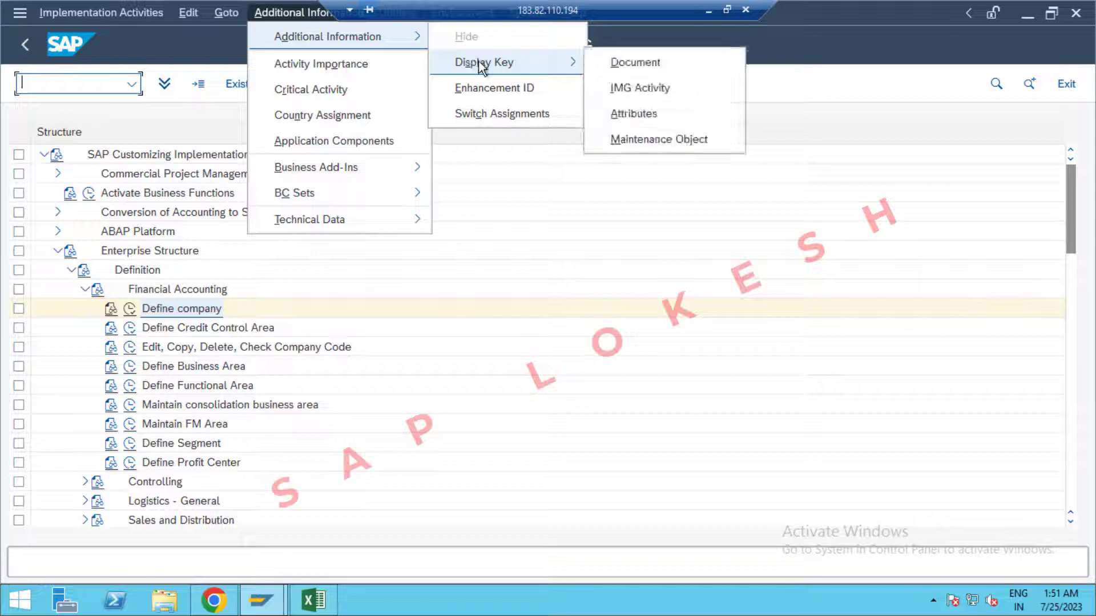
{"action": "left_click", "coordinate": [646, 95]}
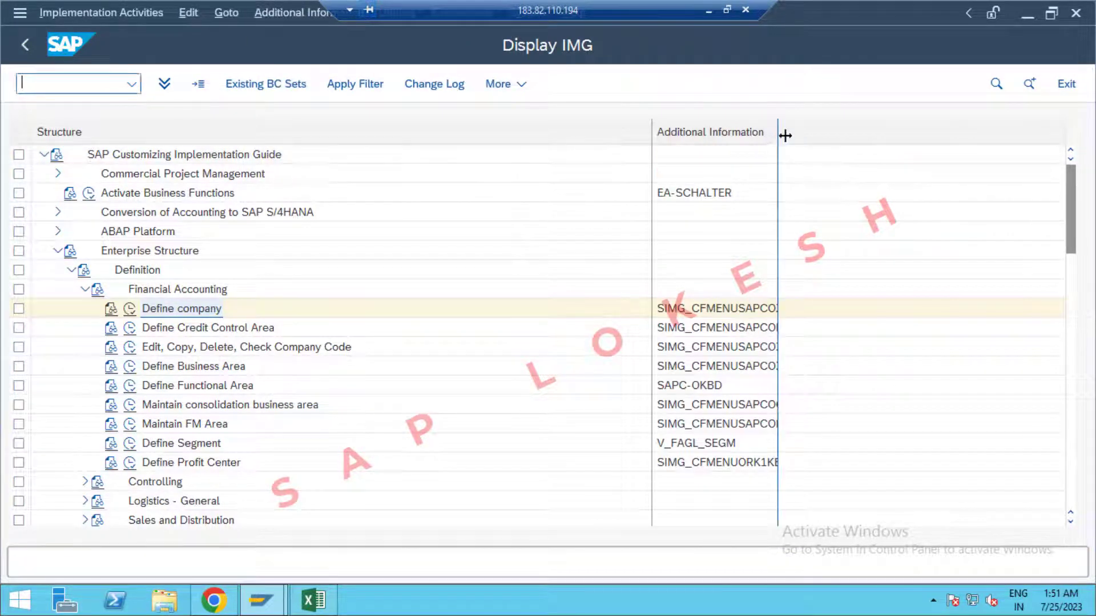
{"action": "left_click_drag", "start_coordinate": [781, 138], "coordinate": [883, 154]}
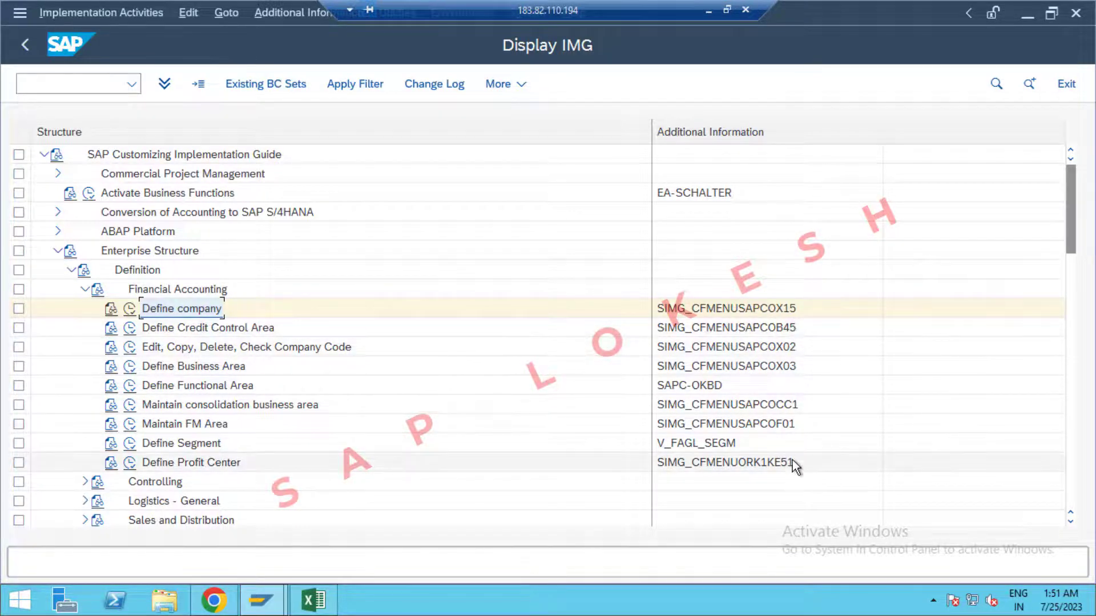
Glance at the Excel workbook, then execute Edit, Copy, Delete, Check Company Code.
{"action": "left_click", "coordinate": [314, 599]}
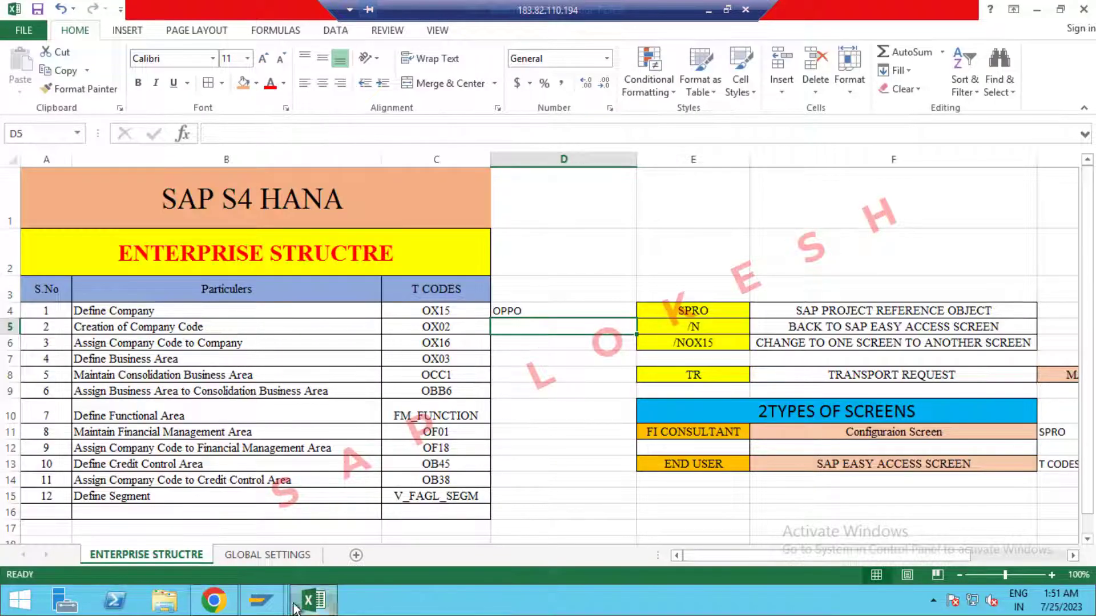
{"action": "left_click", "coordinate": [260, 599]}
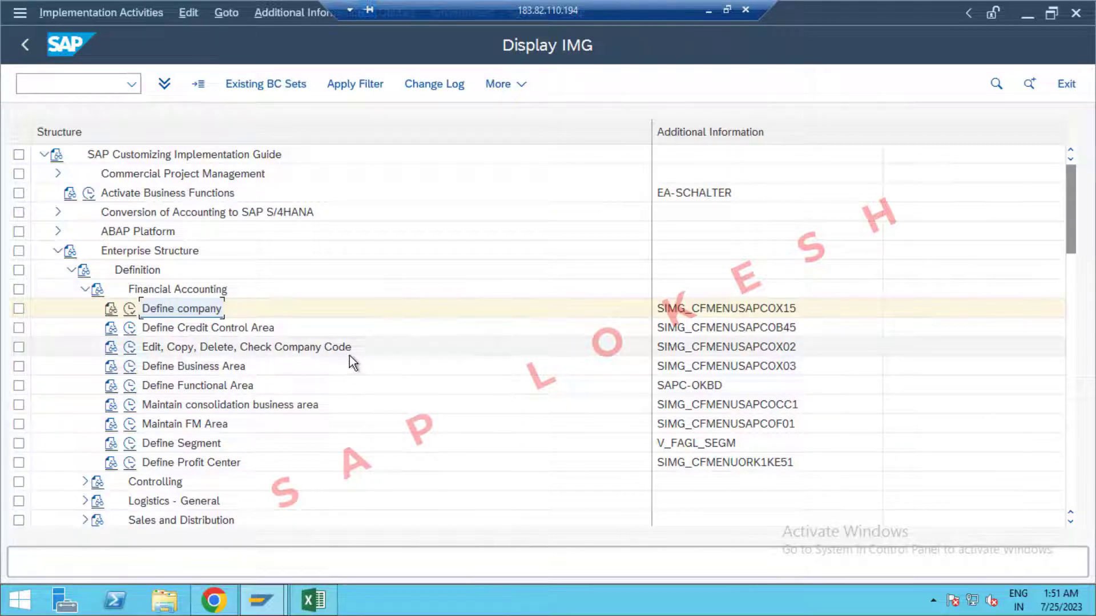
{"action": "left_click", "coordinate": [130, 349]}
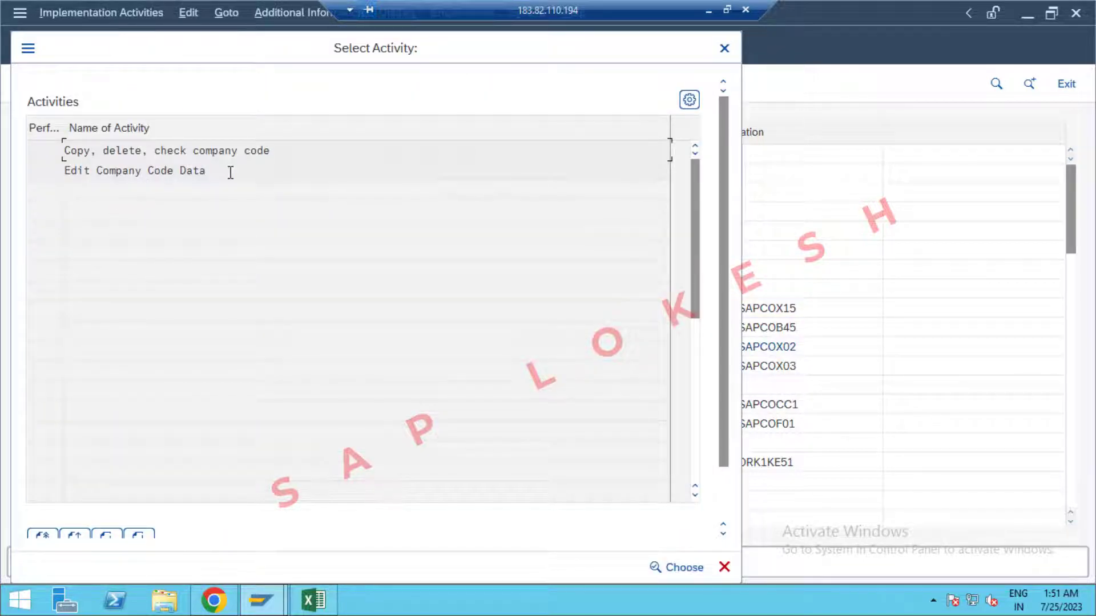
Add a new company code 0PP1 named OPPO PVT LTD with city HYDERBAD.
{"action": "left_click", "coordinate": [690, 568]}
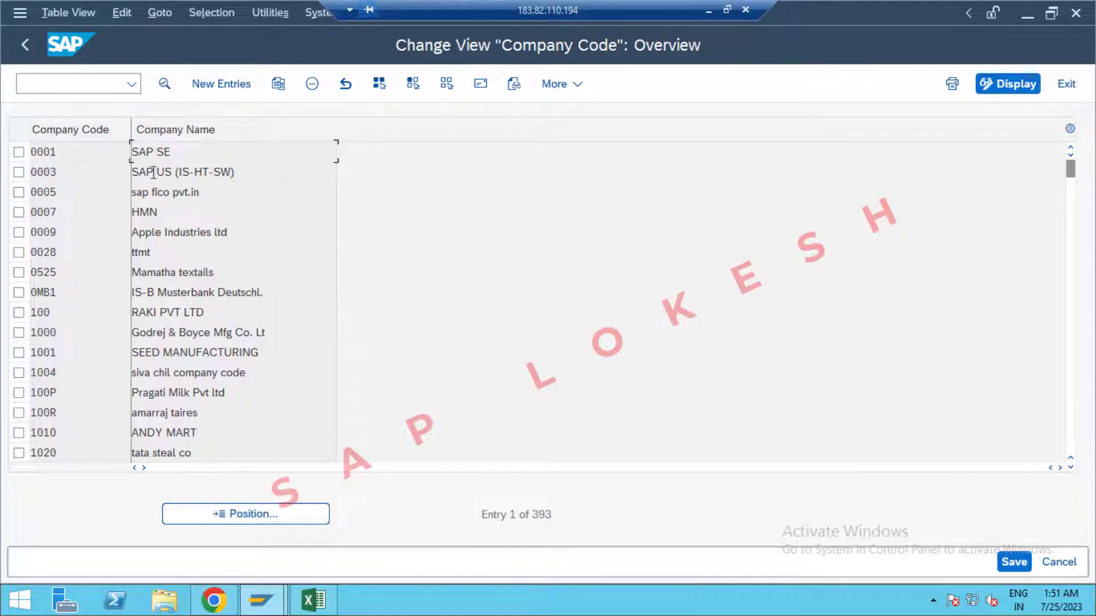
{"action": "left_click", "coordinate": [234, 86]}
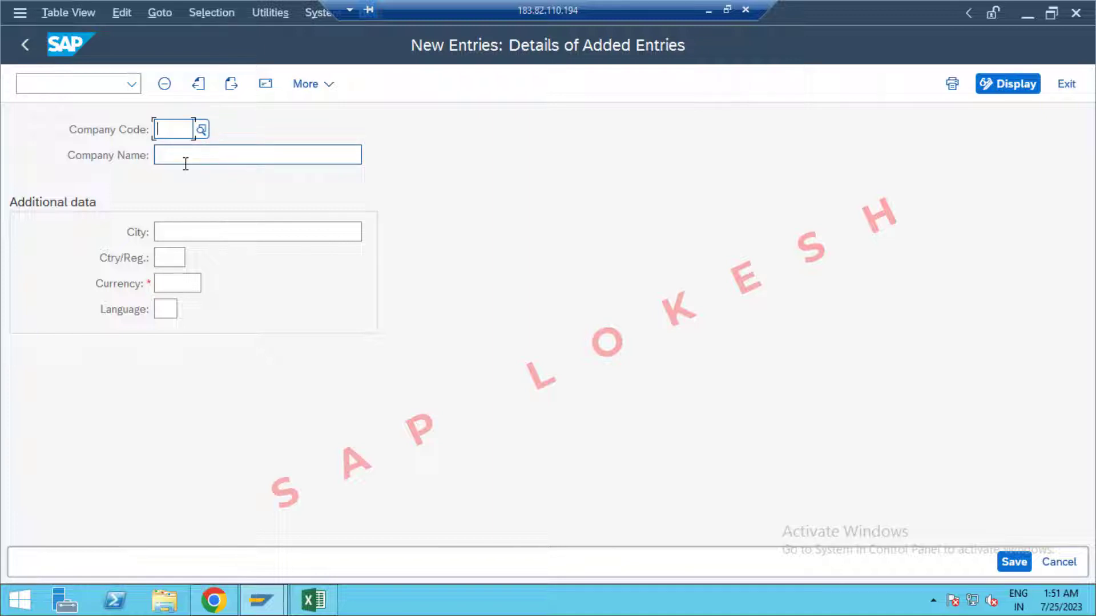
{"action": "type", "text": "0PP1"}
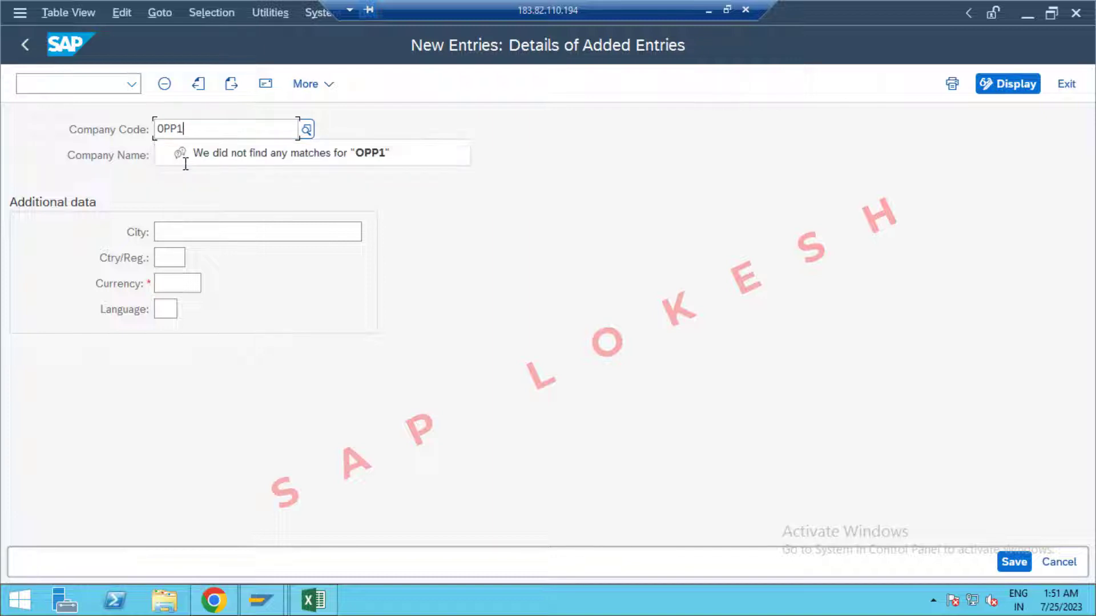
{"action": "left_click", "coordinate": [186, 164]}
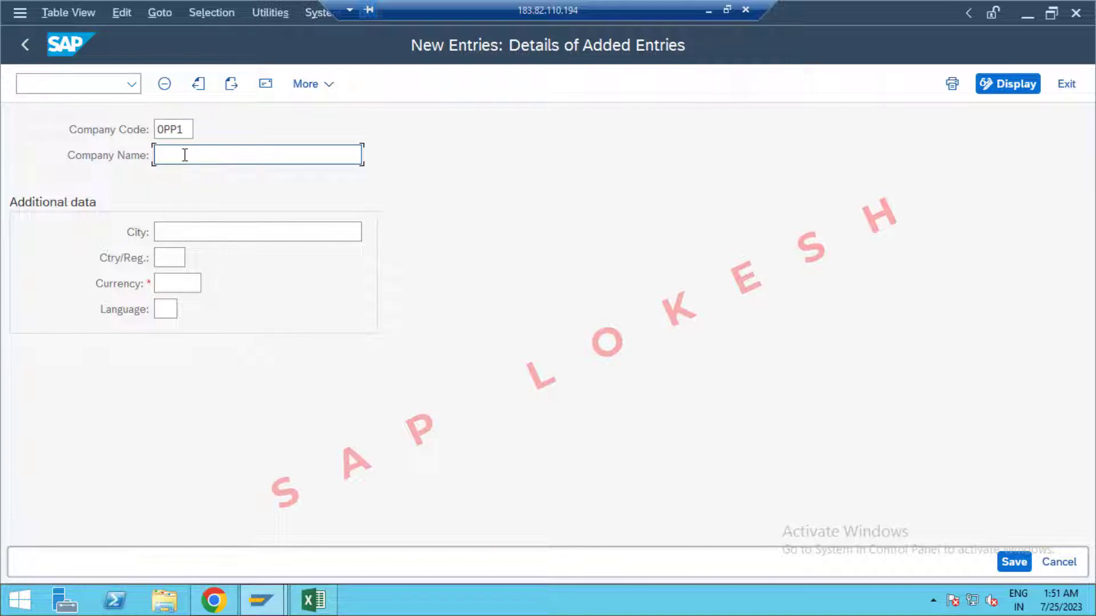
{"action": "type", "text": "OPPO PVT LTD"}
{"action": "left_click", "coordinate": [202, 225]}
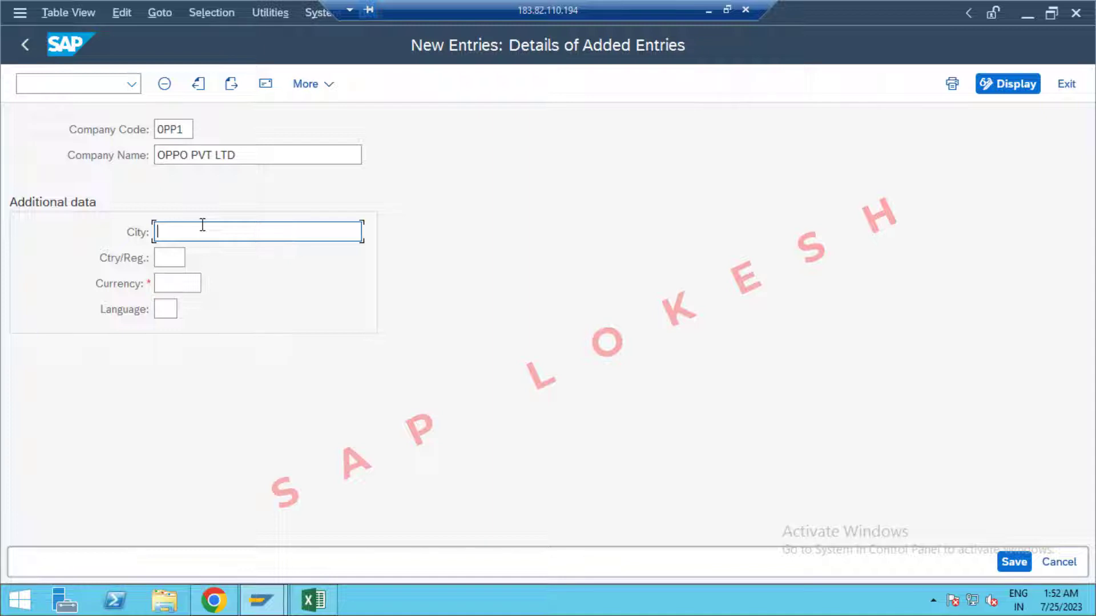
{"action": "type", "text": "HYDERBAD"}
Set country IN, currency INR and language EN, then save the company code.
{"action": "left_click", "coordinate": [172, 256]}
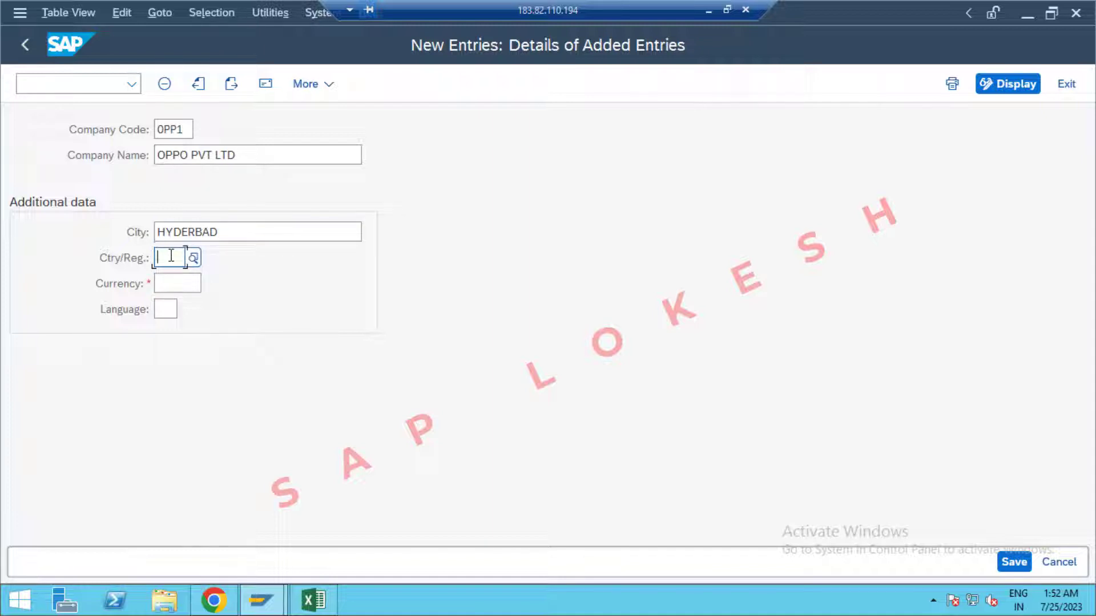
{"action": "type", "text": "IN"}
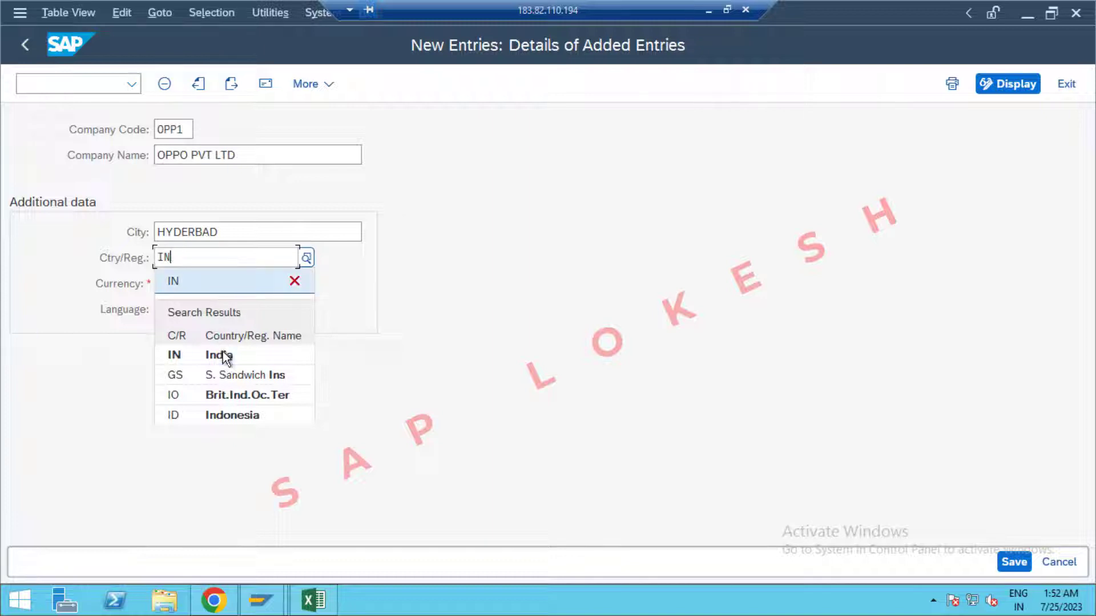
{"action": "left_click", "coordinate": [226, 355]}
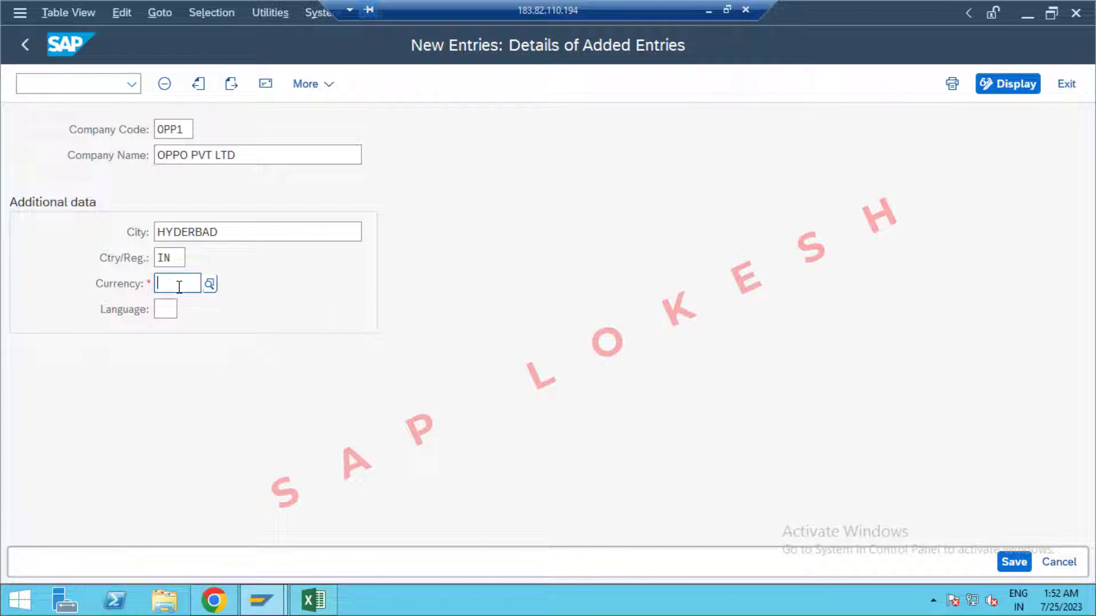
{"action": "type", "text": "INR"}
{"action": "left_click", "coordinate": [198, 380]}
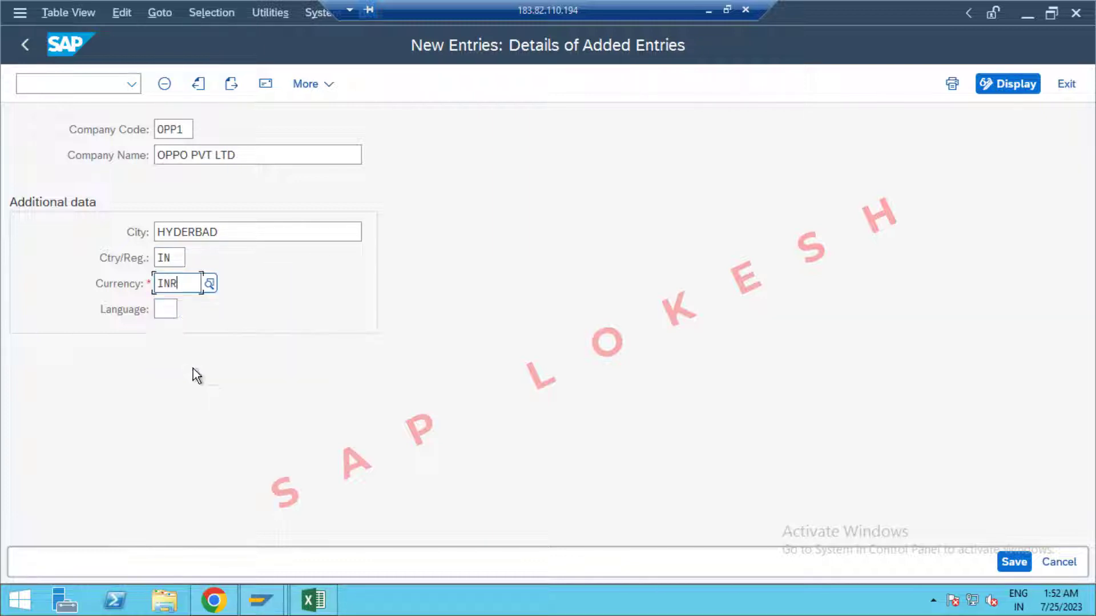
{"action": "left_click", "coordinate": [165, 309]}
{"action": "type", "text": "EN"}
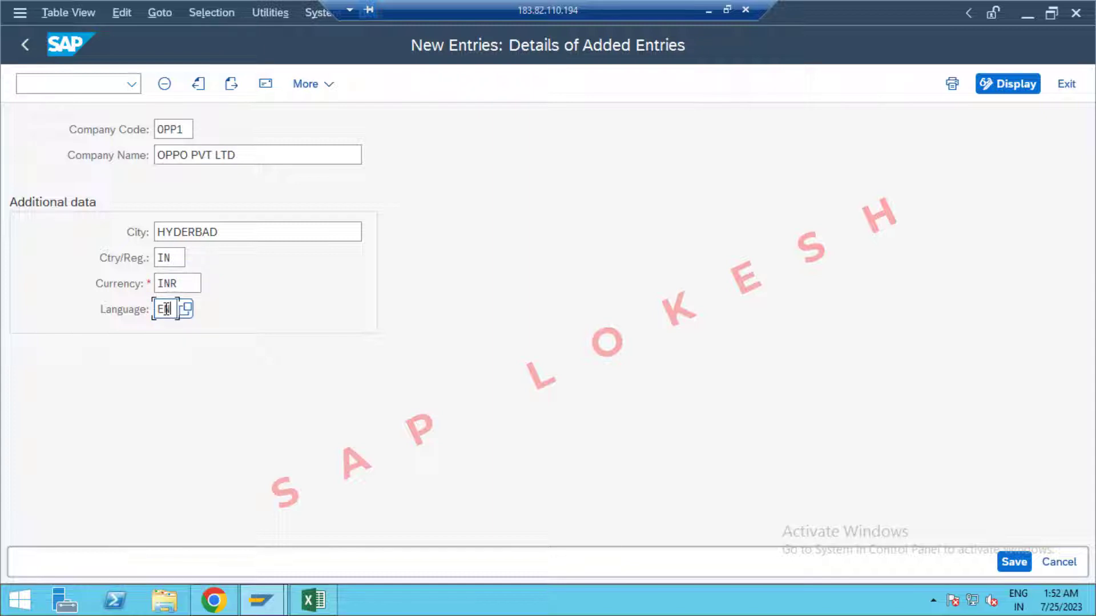
{"action": "key", "text": "Tab"}
{"action": "left_click", "coordinate": [1010, 567]}
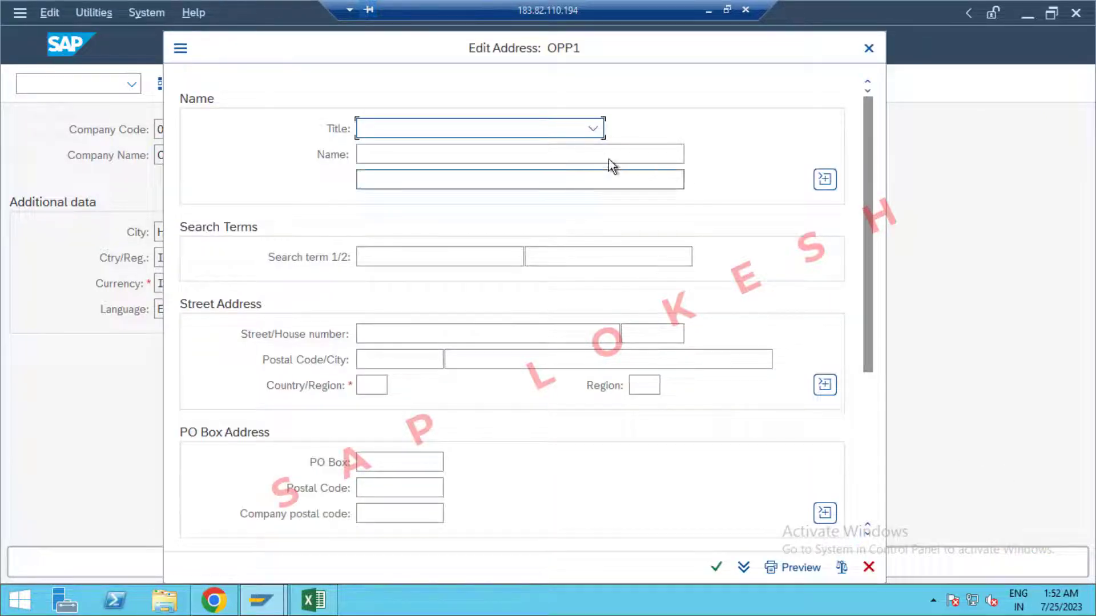
{"action": "left_click", "coordinate": [591, 130]}
{"action": "left_click", "coordinate": [549, 153]}
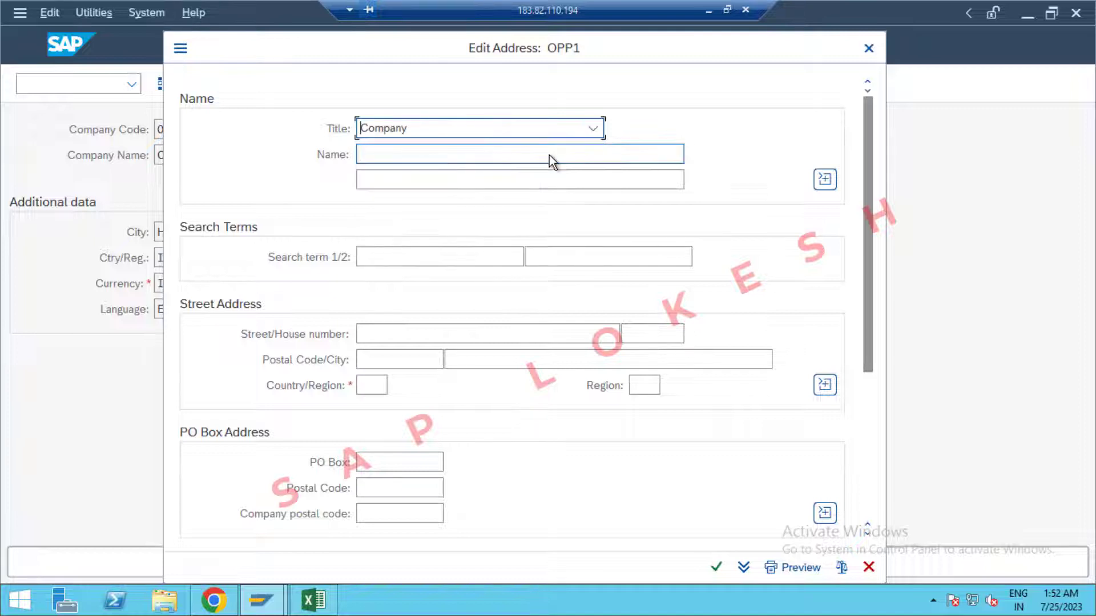
{"action": "left_click", "coordinate": [502, 153]}
{"action": "type", "text": "OP"}
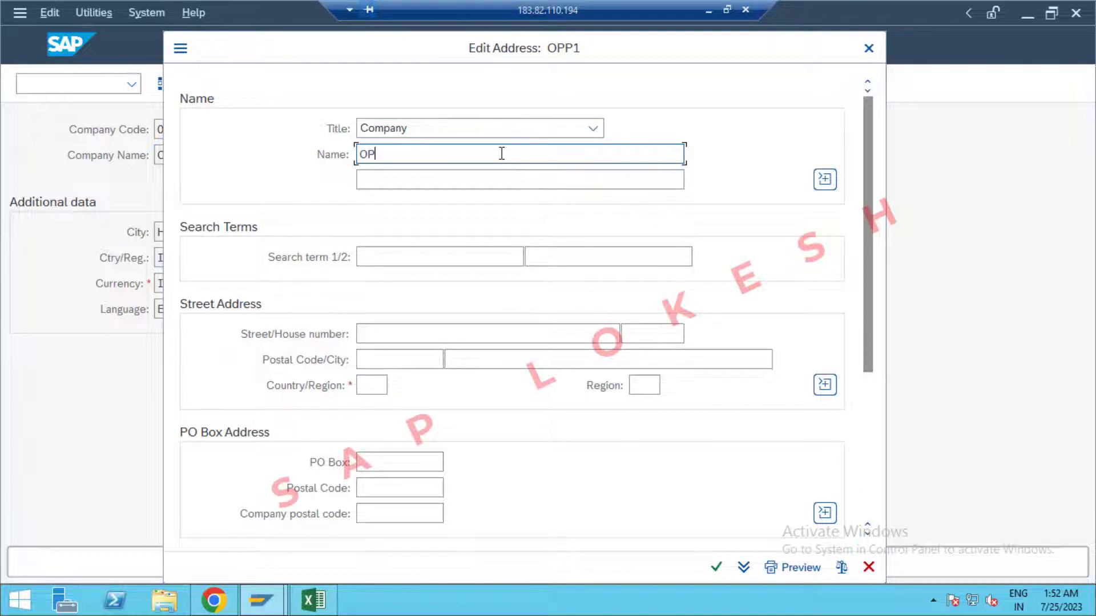
{"action": "type", "text": "PO PVT LTD"}
{"action": "left_click", "coordinate": [423, 329]}
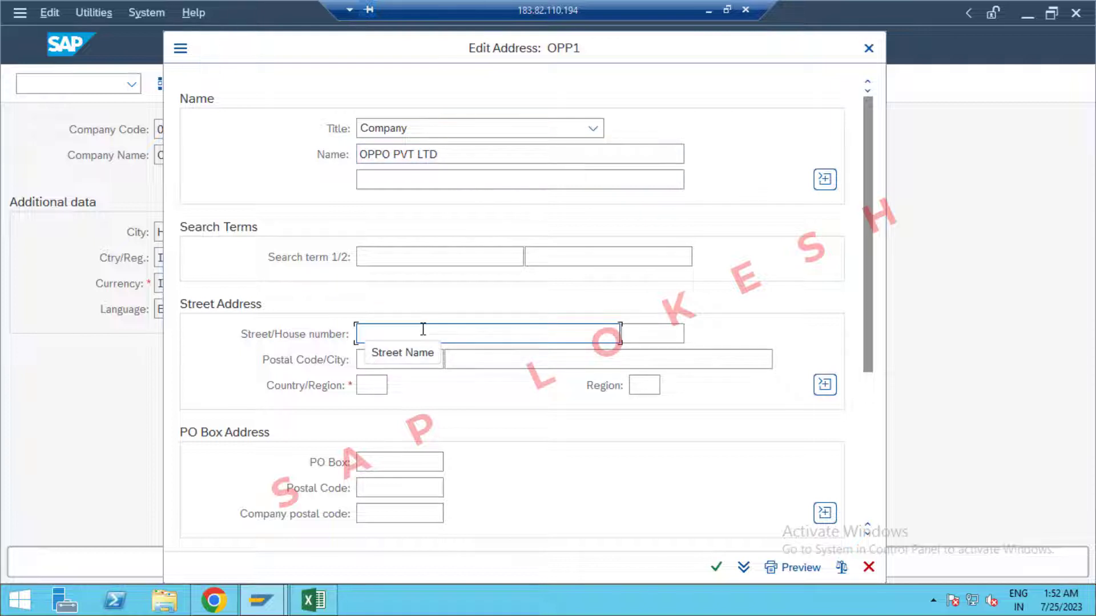
{"action": "key", "text": "Tab"}
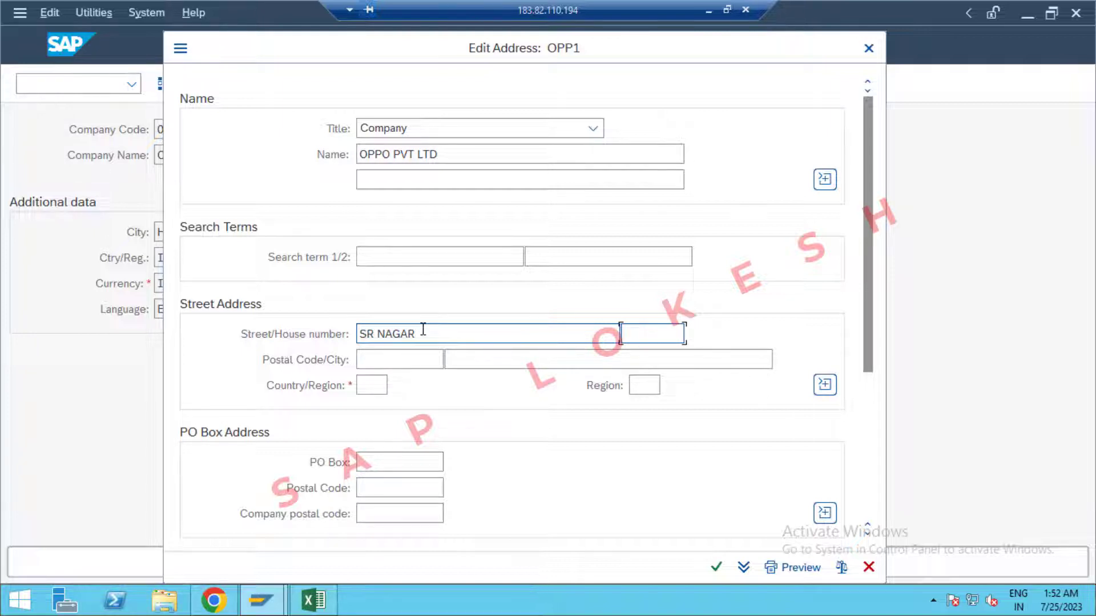
{"action": "key", "text": "Tab"}
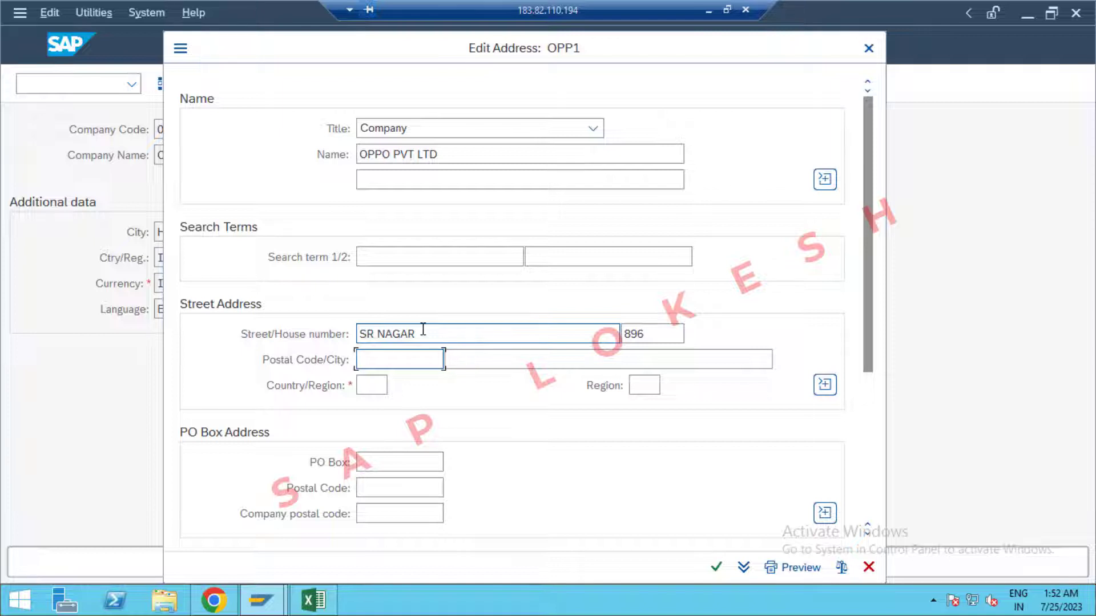
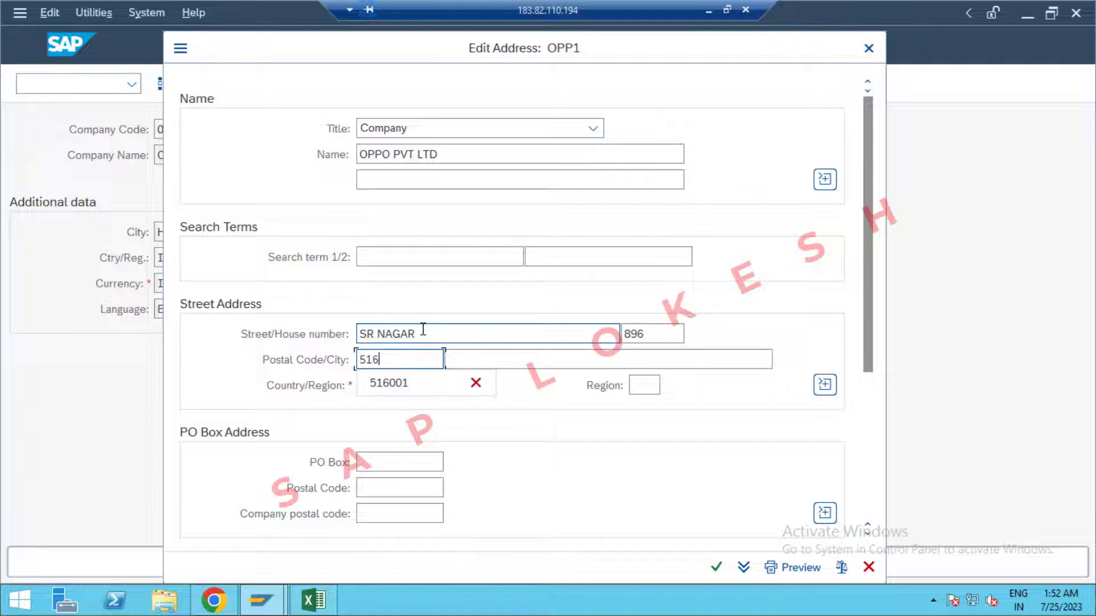
{"action": "key", "text": "Tab"}
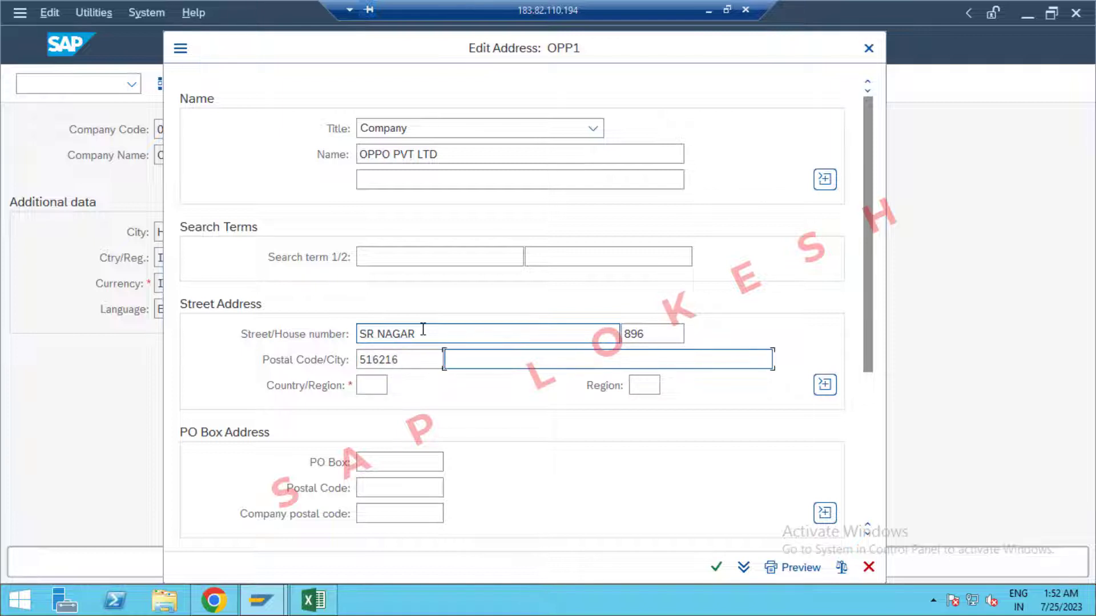
Set address country India, region 36 (Telangana) and PO box 516216.
{"action": "key", "text": "Tab"}
{"action": "type", "text": "IN"}
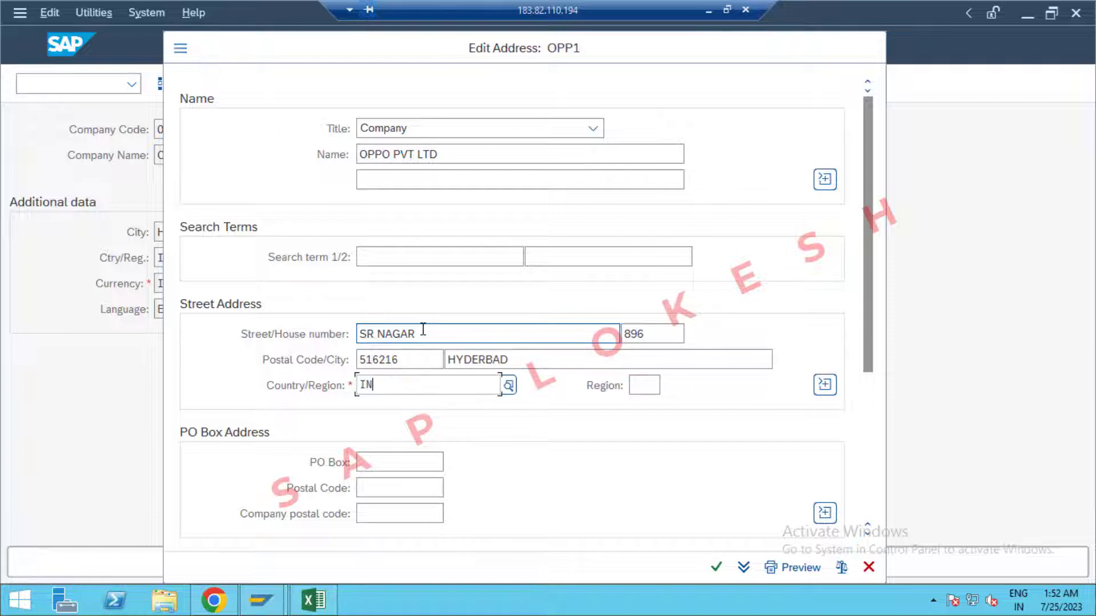
{"action": "left_click", "coordinate": [416, 481]}
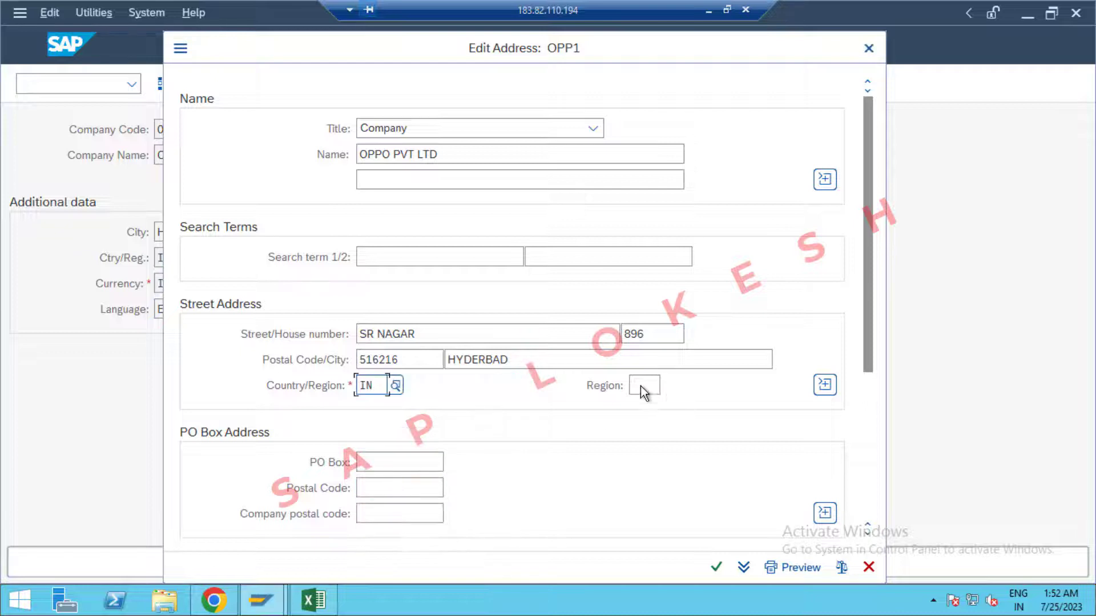
{"action": "left_click", "coordinate": [642, 386]}
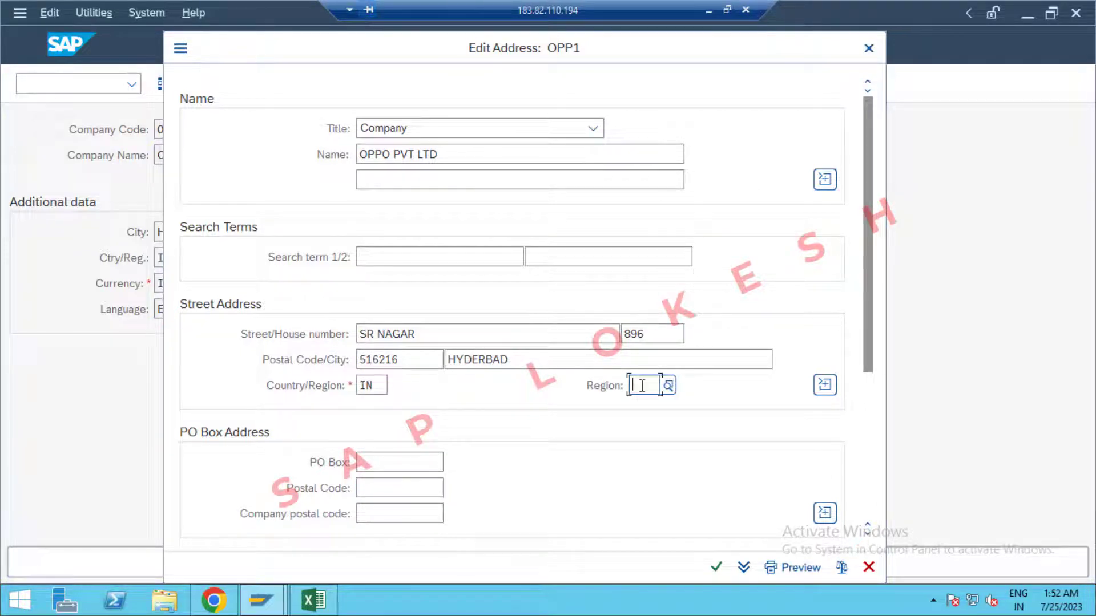
{"action": "left_click", "coordinate": [666, 387]}
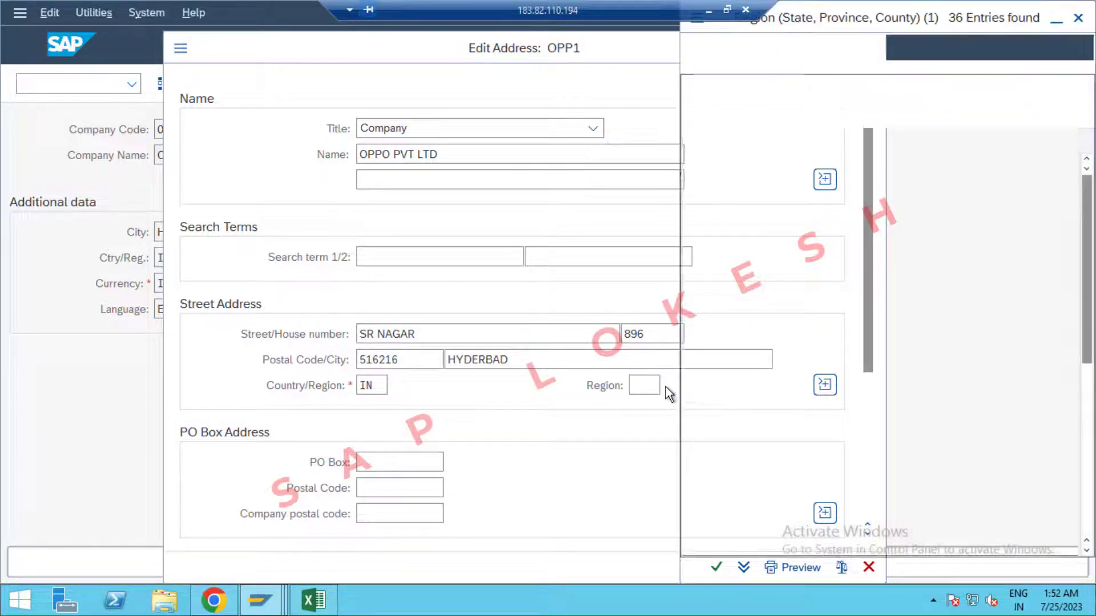
{"action": "scroll", "coordinate": [782, 389], "scroll_direction": "down", "scroll_amount": 6}
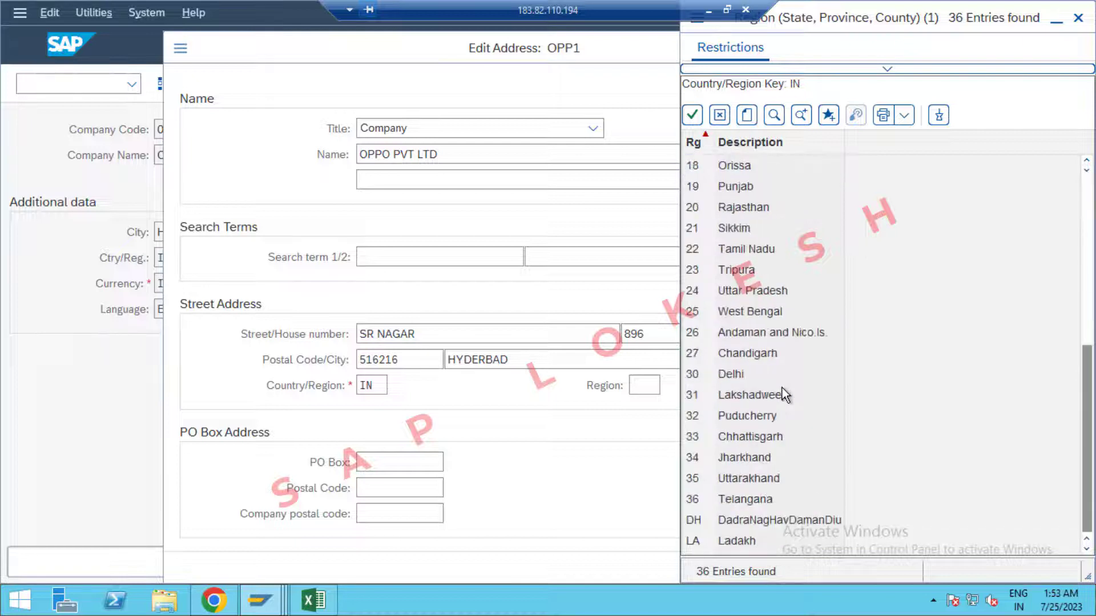
{"action": "double_click", "coordinate": [766, 503]}
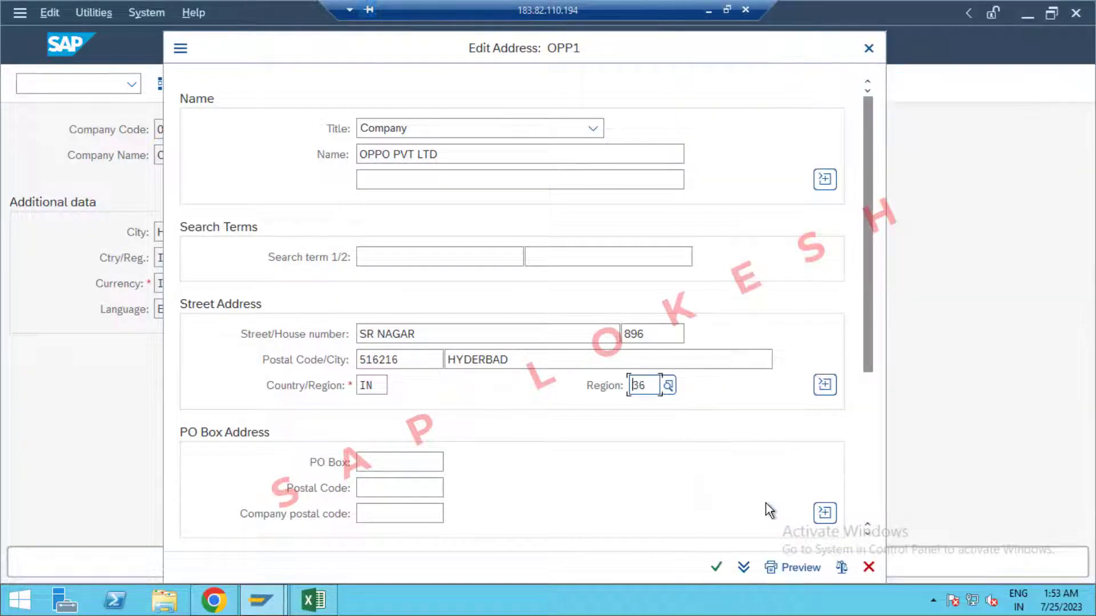
{"action": "left_click", "coordinate": [406, 462]}
{"action": "type", "text": "51"}
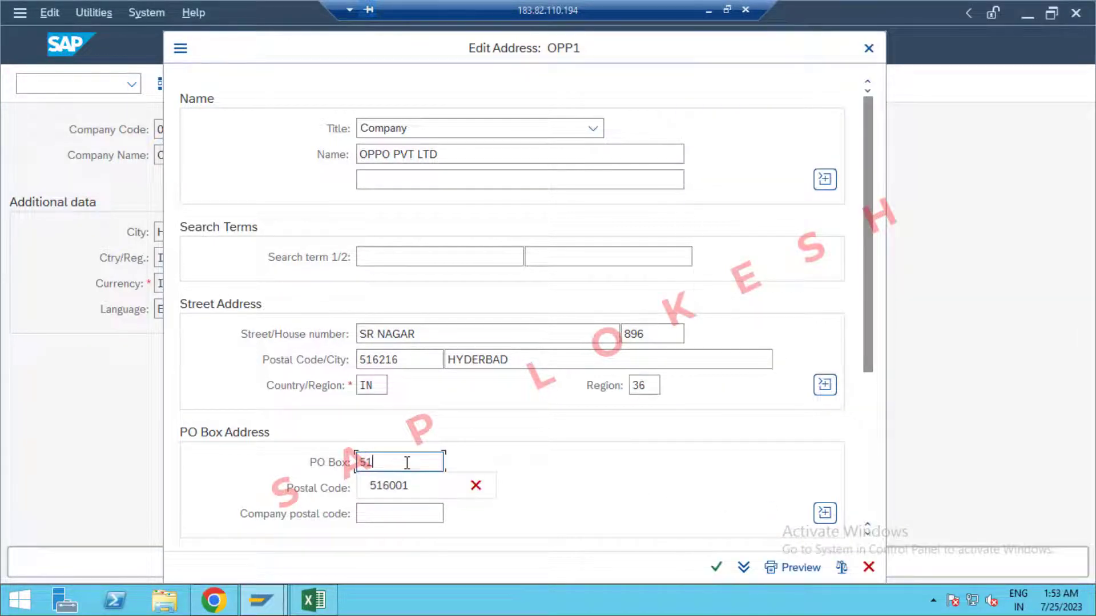
{"action": "type", "text": "6216"}
{"action": "left_click", "coordinate": [404, 487]}
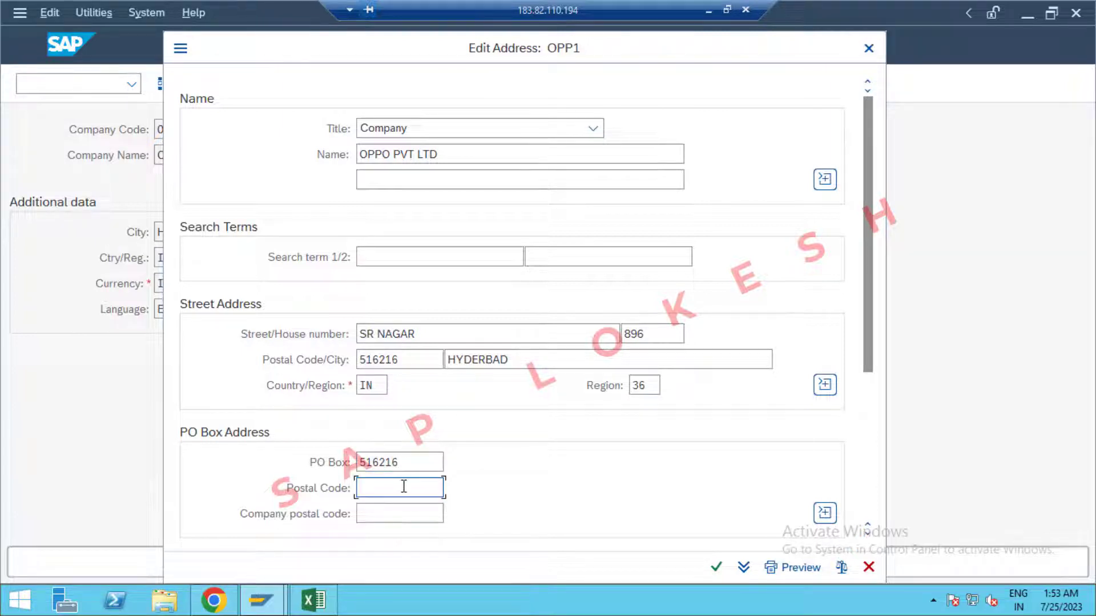
{"action": "type", "text": "516216"}
Fill in the telephone, mobile, fax numbers and company e-mail, then confirm the address.
{"action": "scroll", "coordinate": [403, 487], "scroll_direction": "down", "scroll_amount": 5}
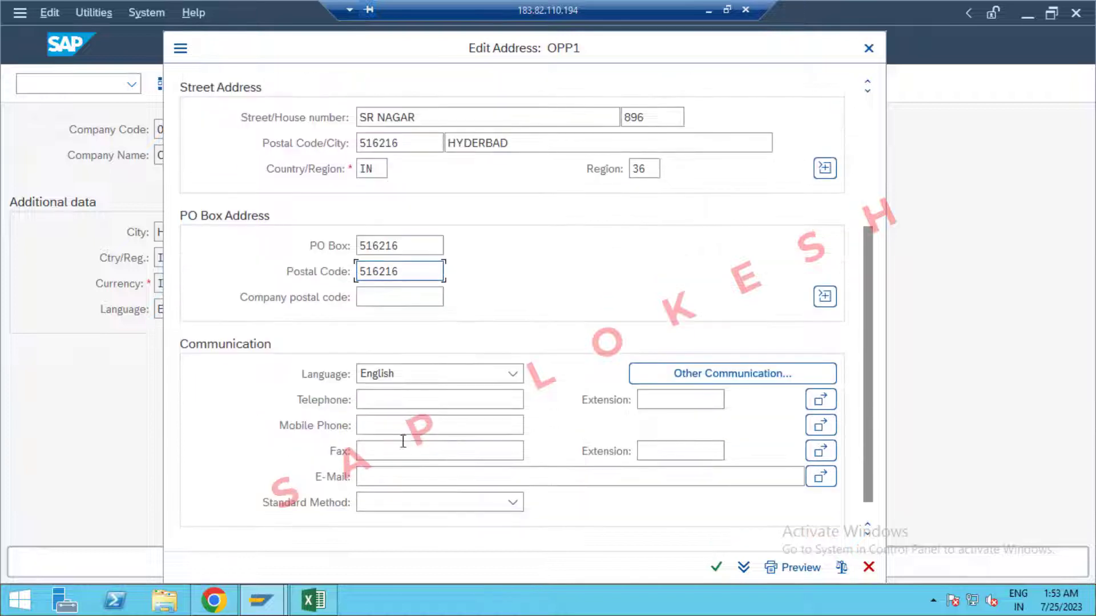
{"action": "left_click", "coordinate": [396, 398]}
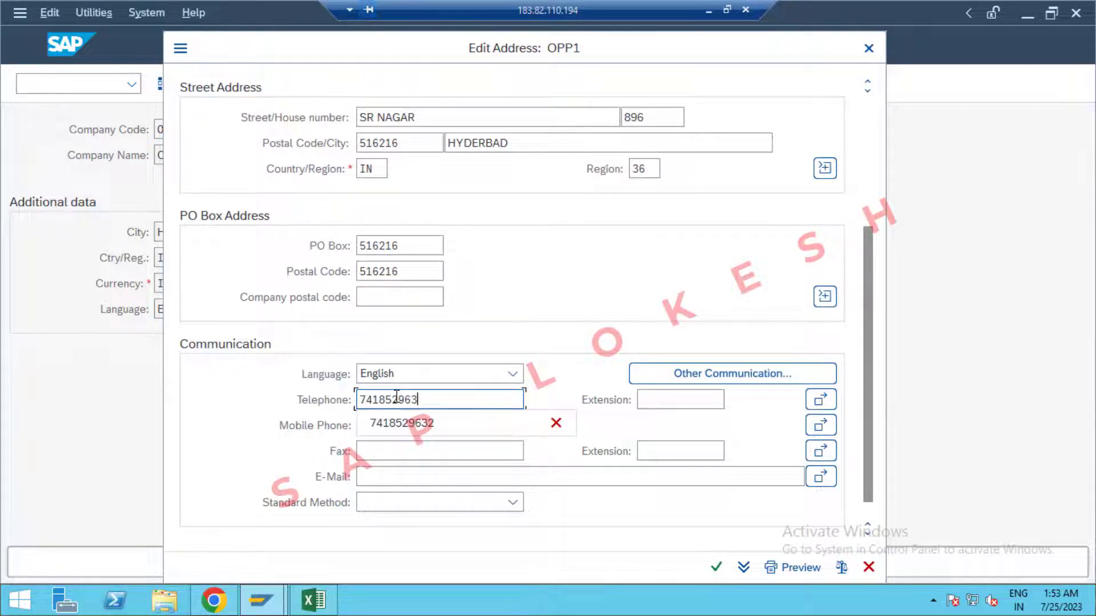
{"action": "left_click", "coordinate": [393, 425]}
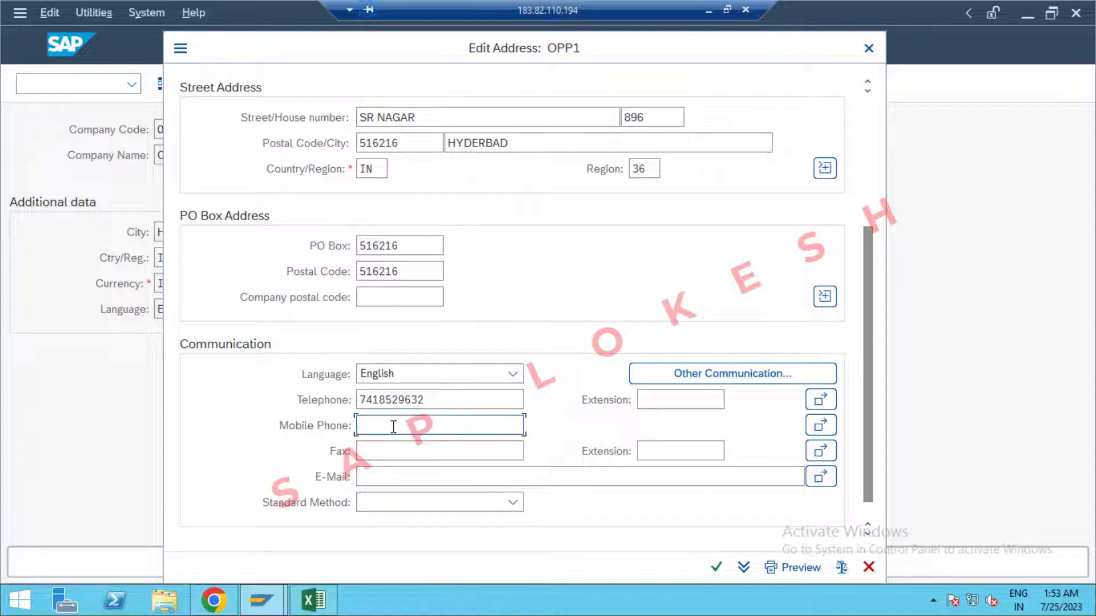
{"action": "left_click", "coordinate": [395, 450]}
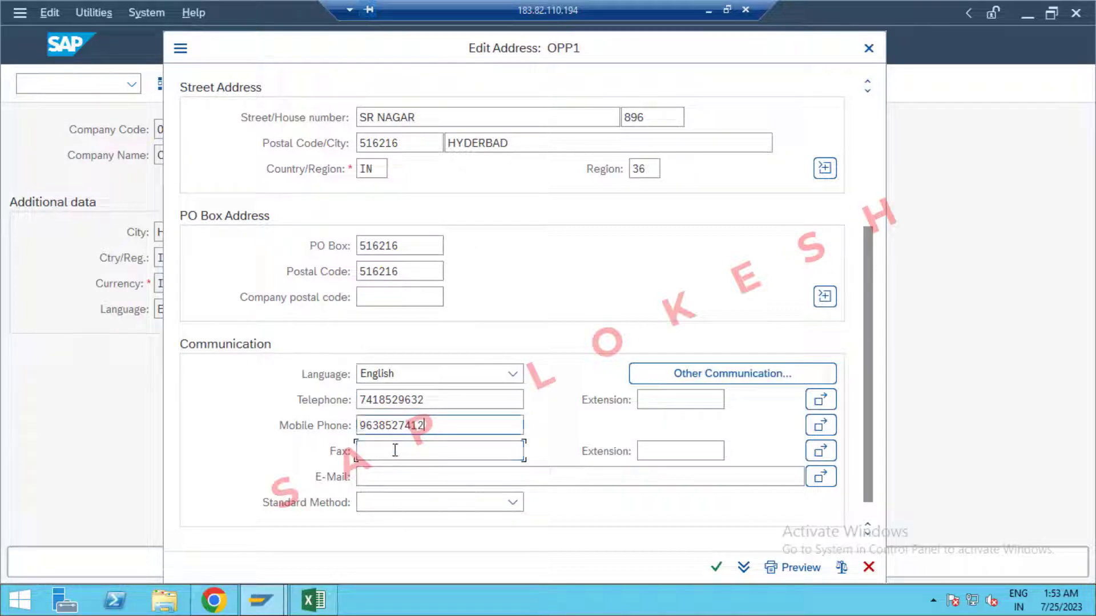
{"action": "type", "text": "4569"}
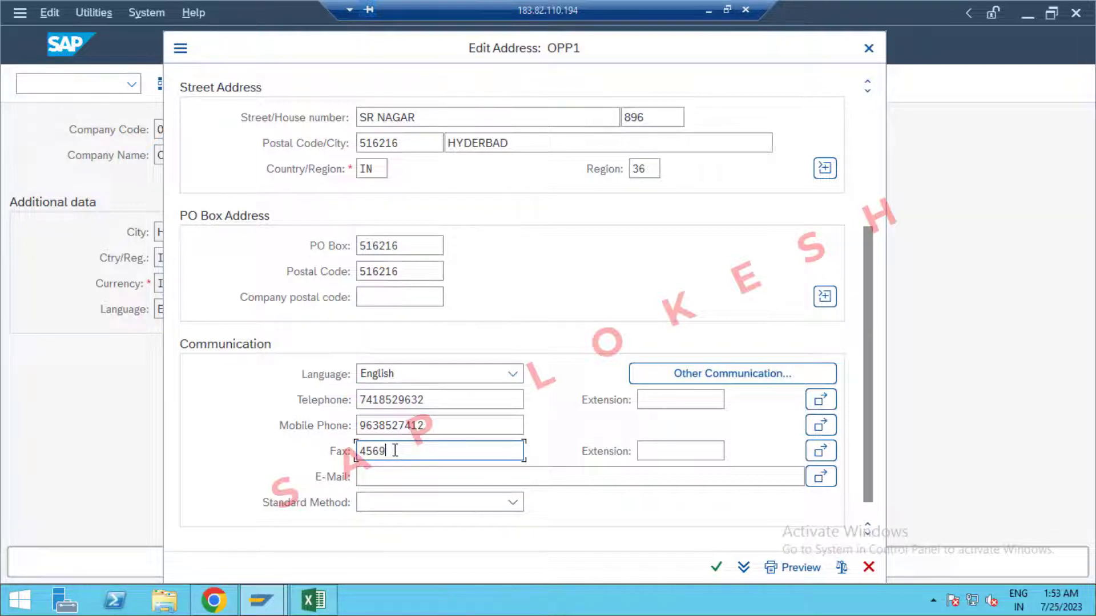
{"action": "left_click", "coordinate": [395, 471]}
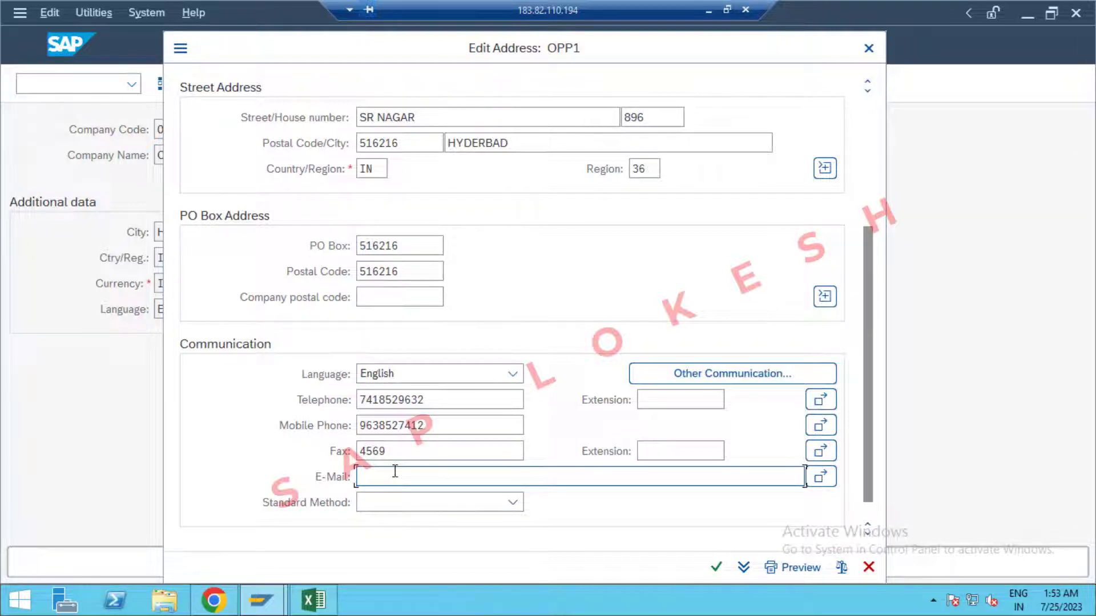
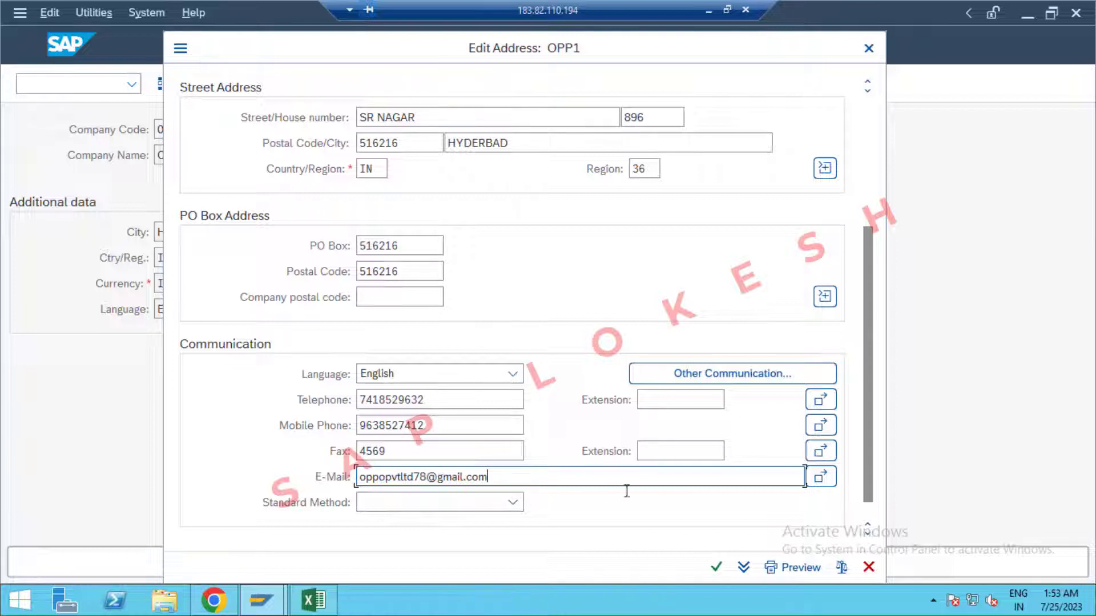
{"action": "left_click", "coordinate": [716, 568]}
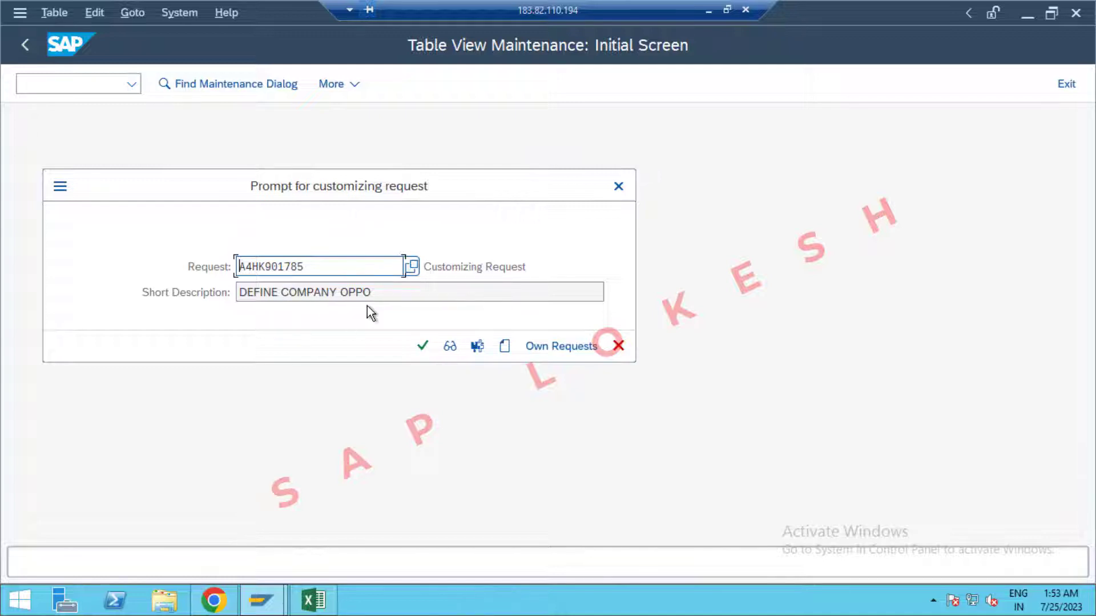
Save company code OPP1 under a new request 'Creation of Company code OPPO'.
{"action": "left_click", "coordinate": [504, 346]}
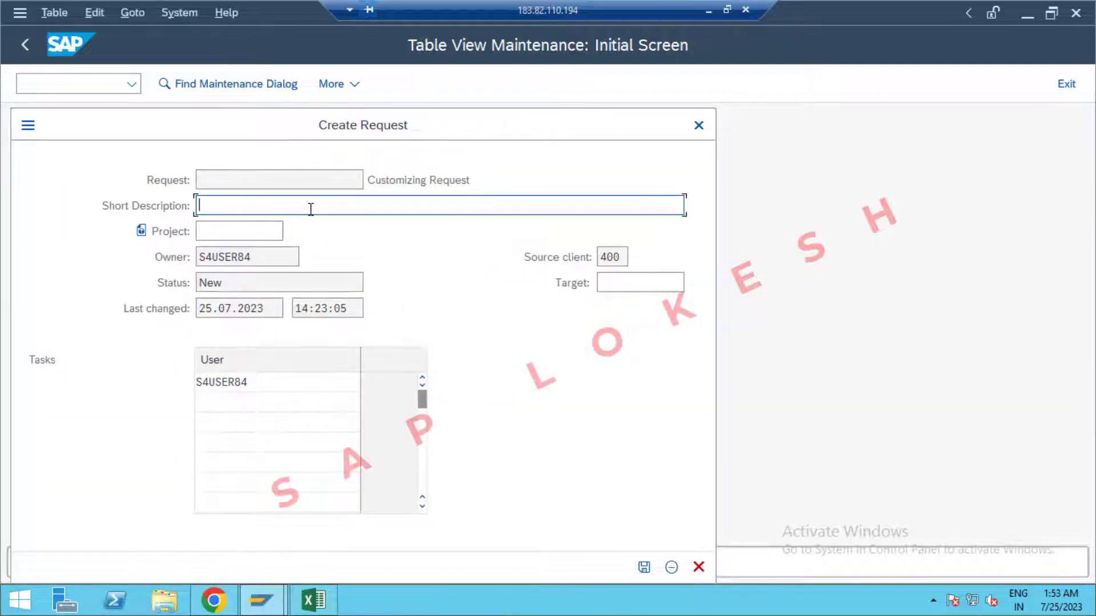
{"action": "type", "text": "c"}
{"action": "key", "text": "BackSpace"}
{"action": "type", "text": "Creation of Company code"}
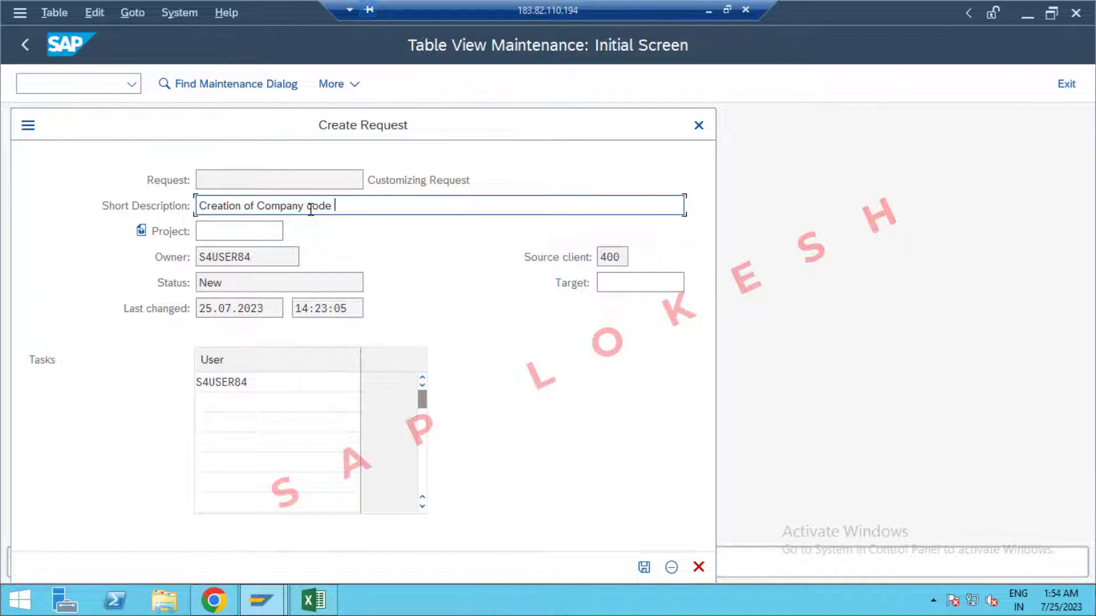
{"action": "type", "text": " OPPO"}
{"action": "left_click", "coordinate": [641, 567]}
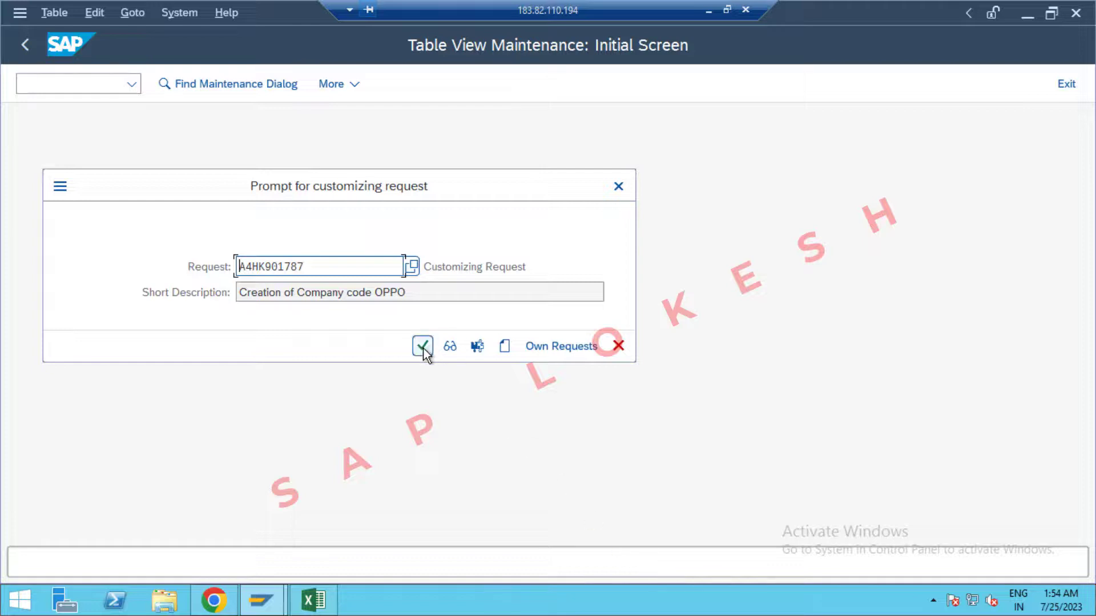
{"action": "left_click", "coordinate": [423, 346]}
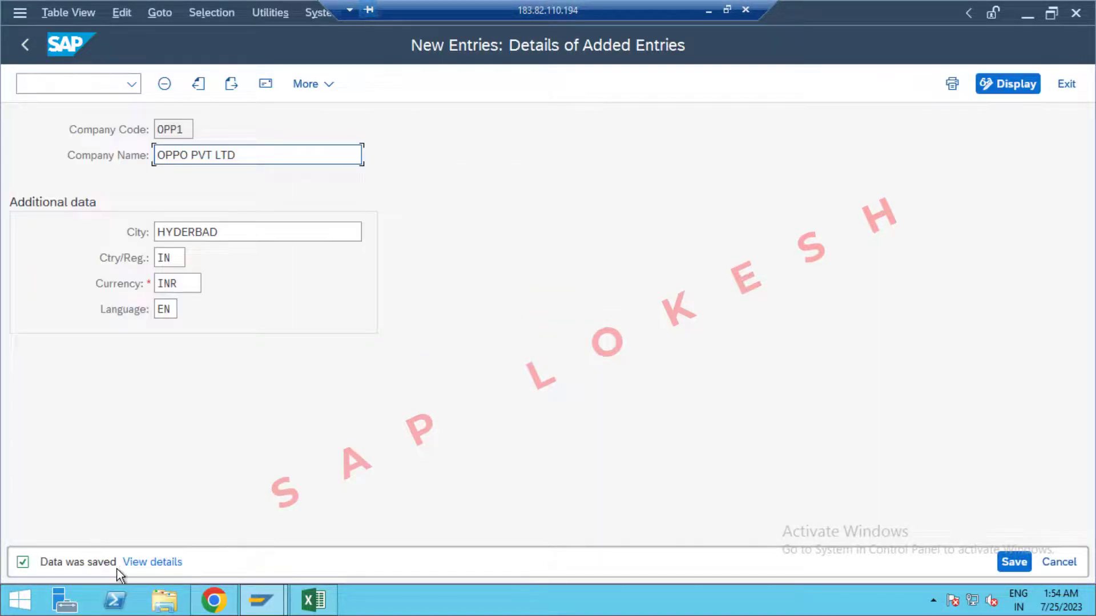
Log OPP1 in Excel cell D5, then return to SAP and exit the company code entries.
{"action": "left_click", "coordinate": [319, 601]}
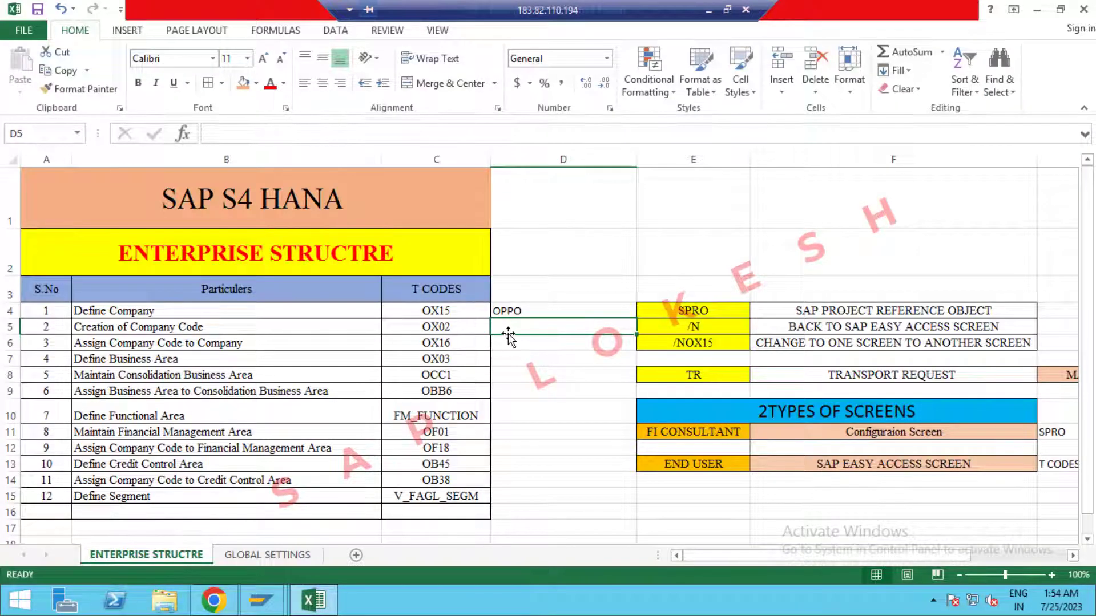
{"action": "type", "text": "OPP1"}
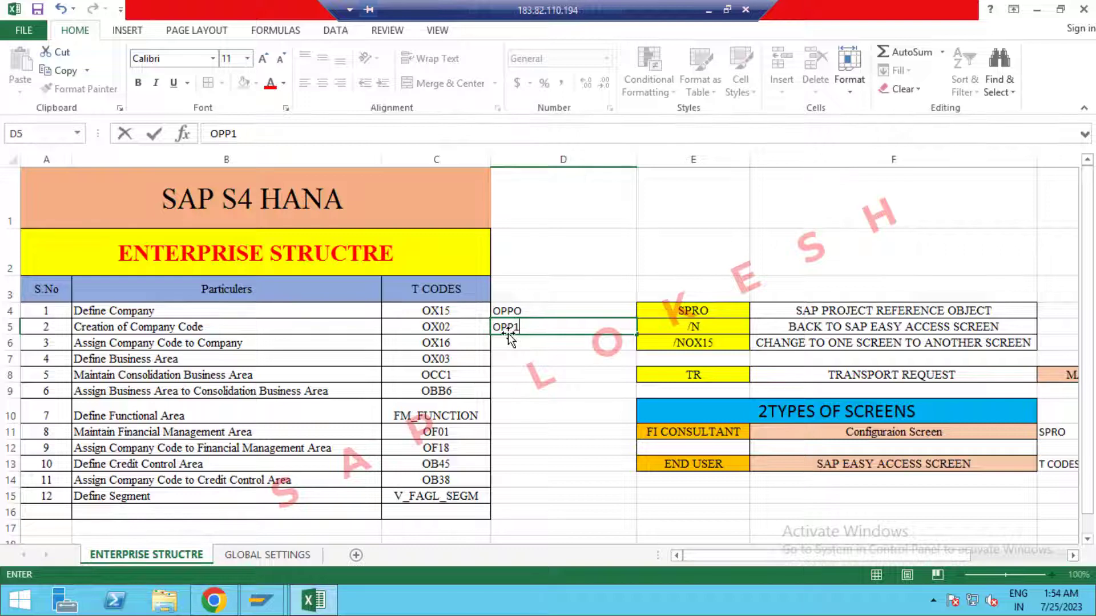
{"action": "key", "text": "Return"}
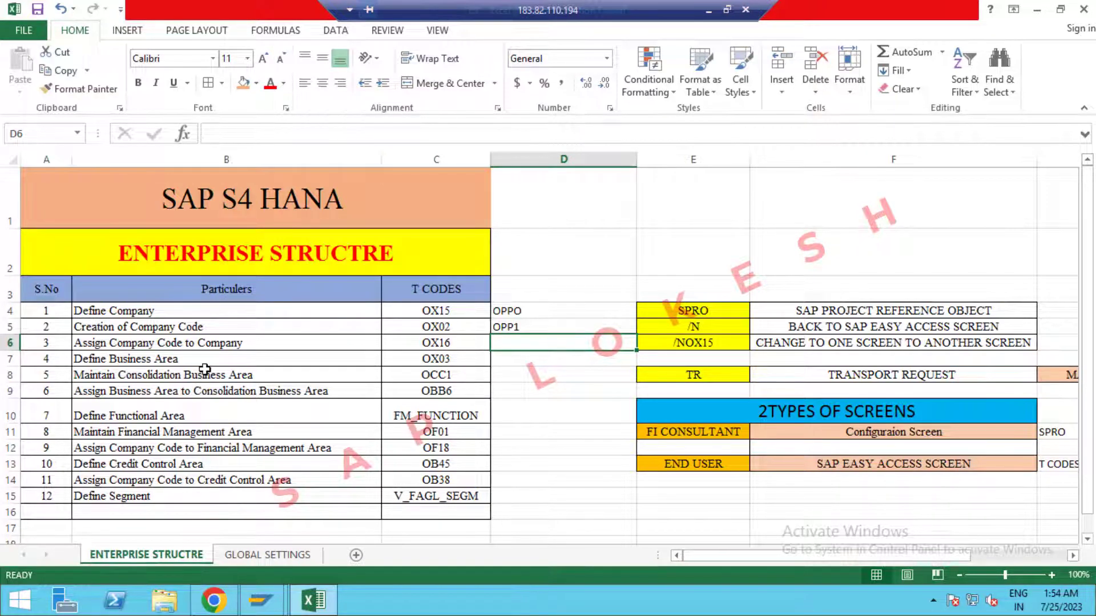
{"action": "left_click", "coordinate": [440, 347]}
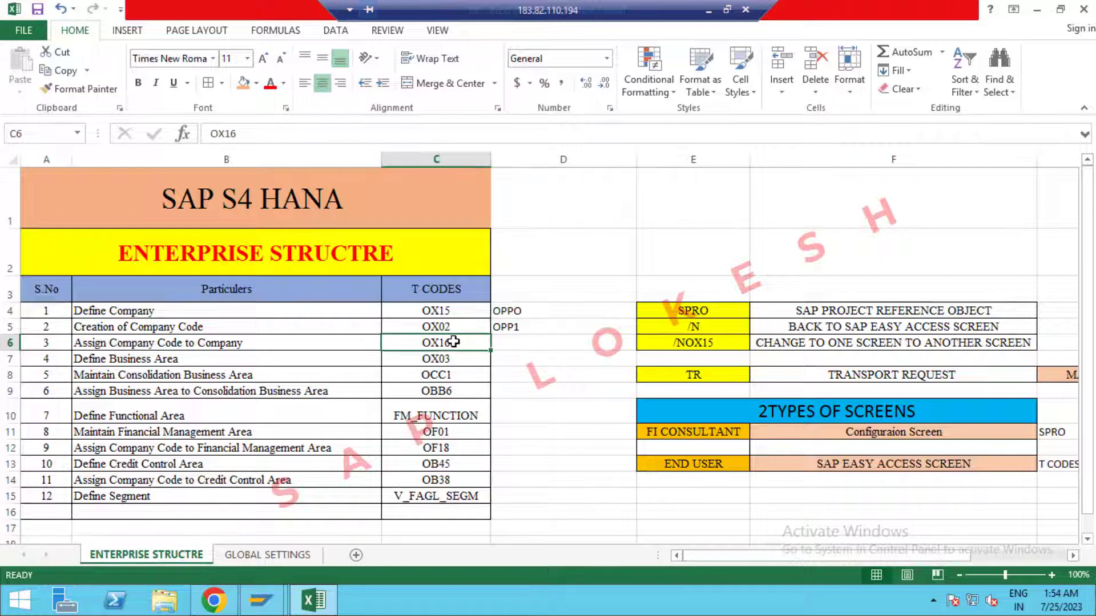
{"action": "left_click", "coordinate": [315, 601]}
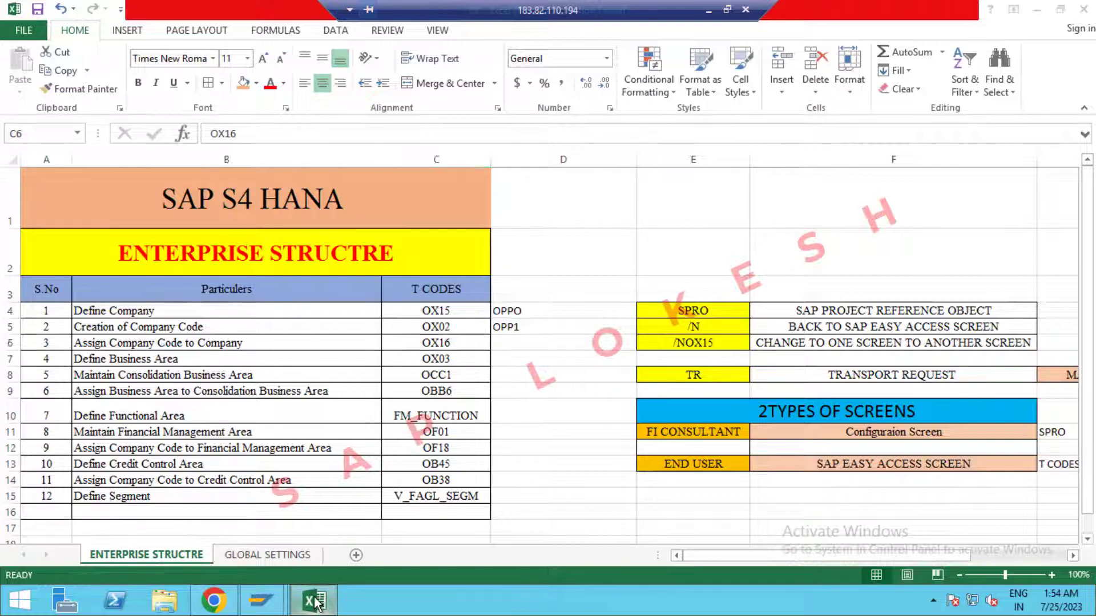
{"action": "left_click", "coordinate": [1060, 90]}
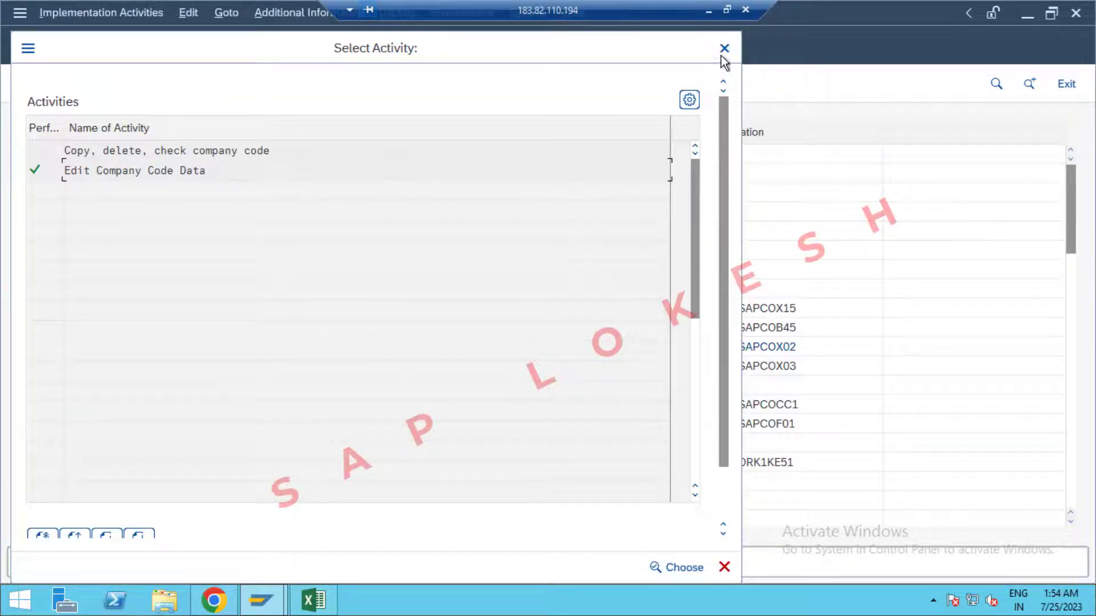
Execute Assignment > Financial Accounting > Assign company code to company in the guide.
{"action": "left_click", "coordinate": [724, 48]}
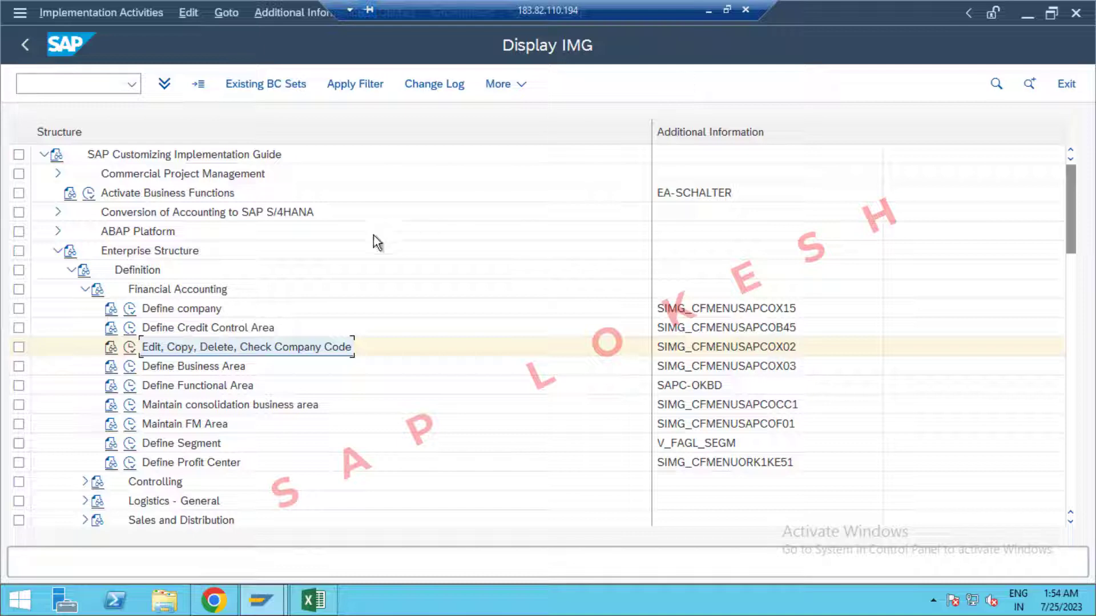
{"action": "left_click", "coordinate": [70, 272]}
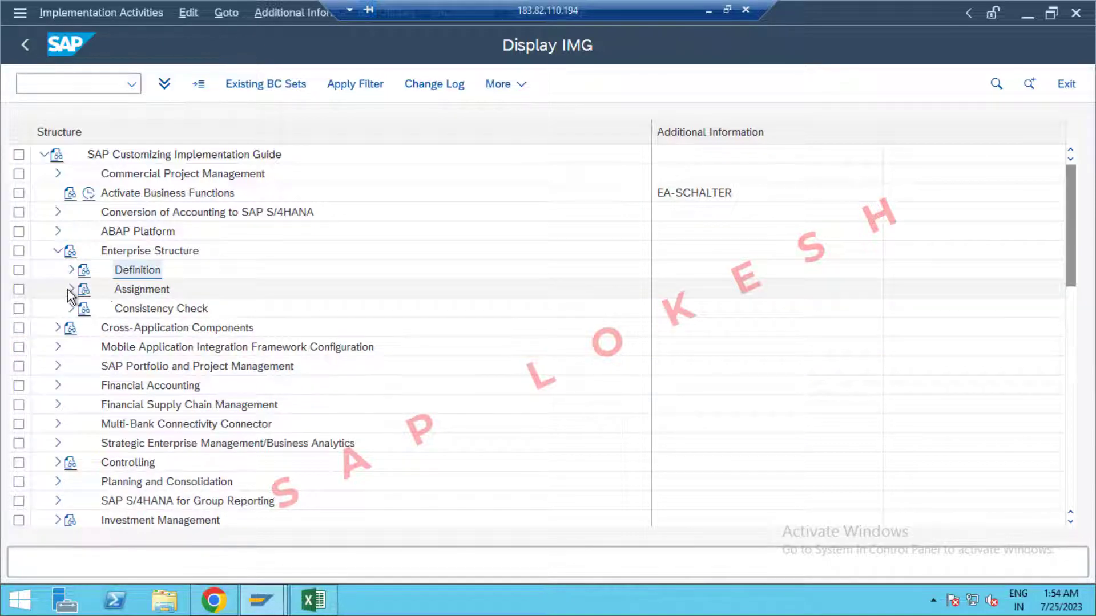
{"action": "left_click", "coordinate": [72, 290]}
{"action": "left_click", "coordinate": [84, 309]}
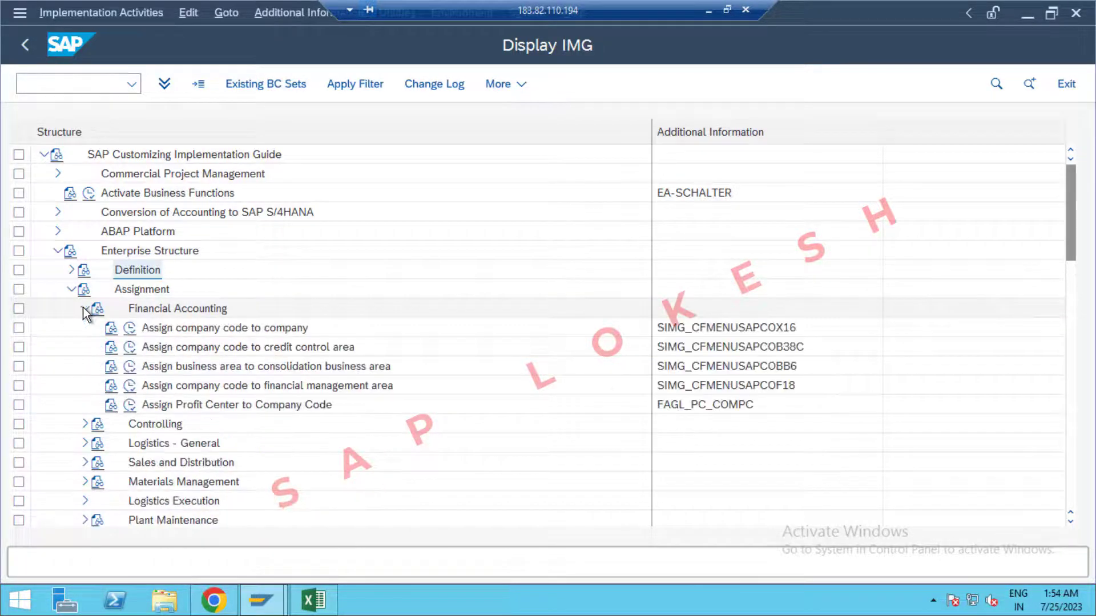
{"action": "left_click", "coordinate": [130, 330]}
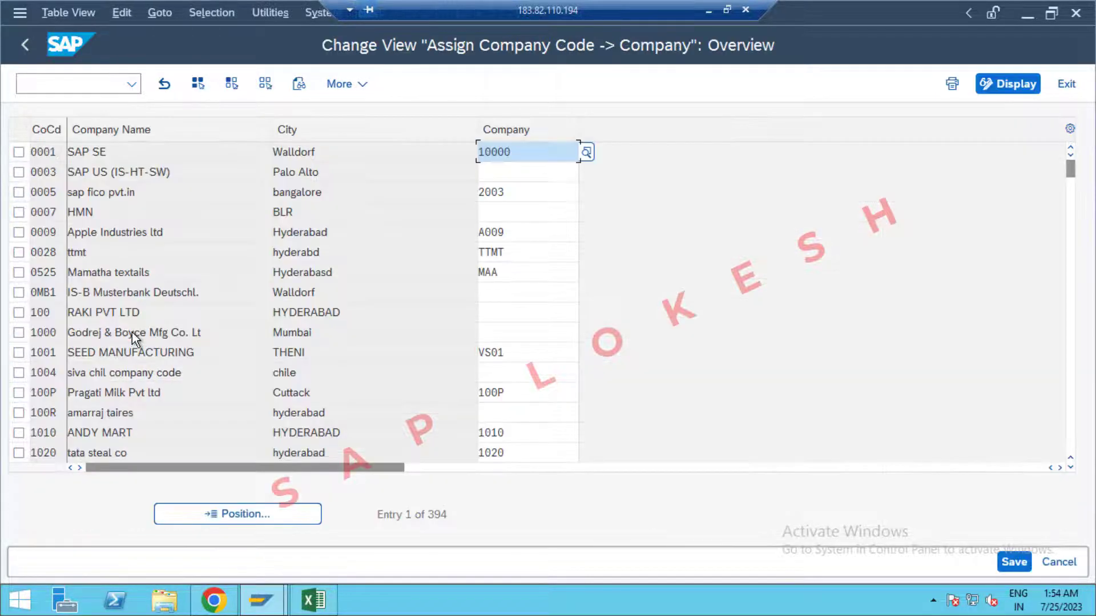
Position the table on company code 0PP1 and assign it company OPPO.
{"action": "left_click", "coordinate": [237, 513]}
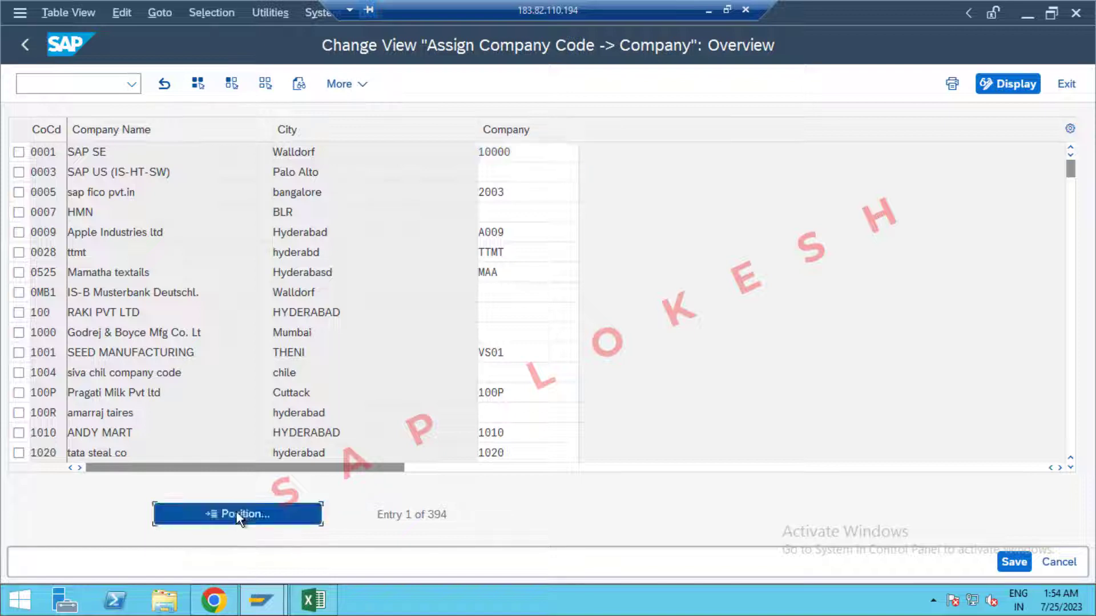
{"action": "type", "text": "0PP1"}
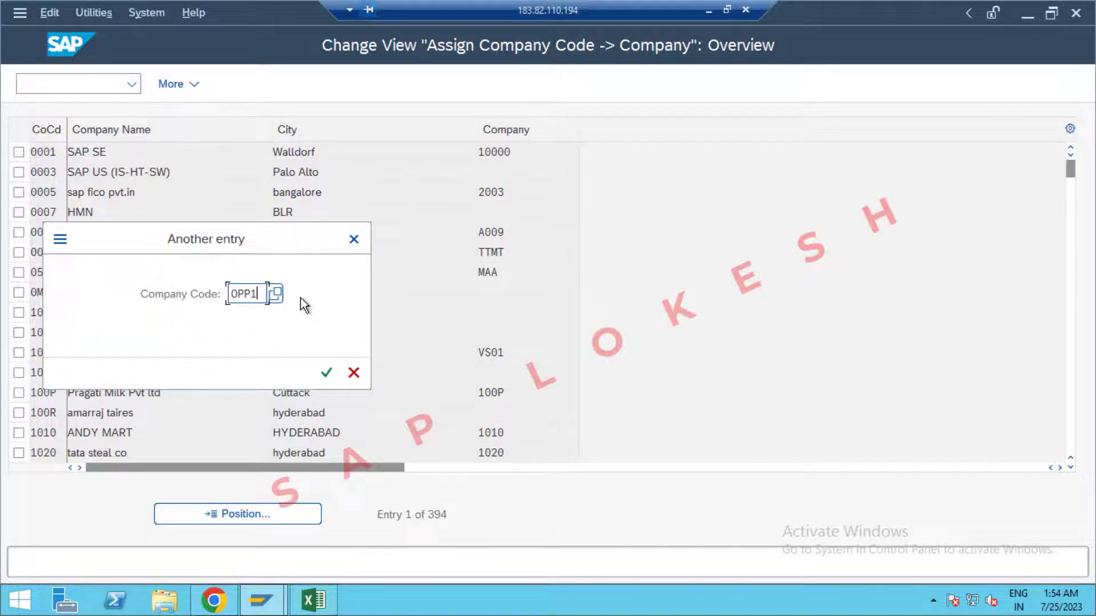
{"action": "key", "text": "Return"}
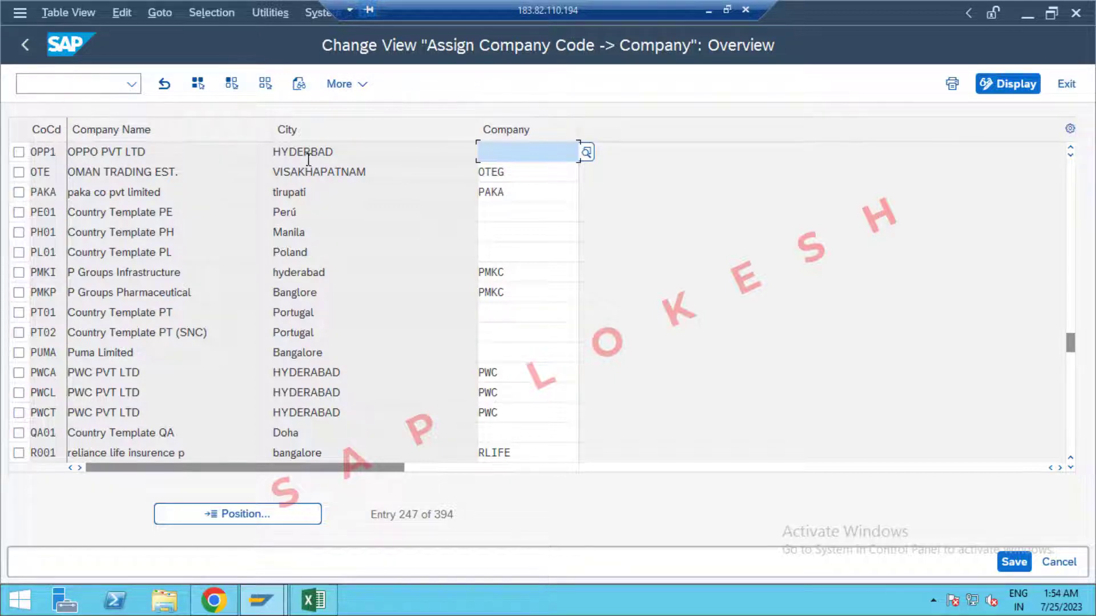
{"action": "type", "text": "OPPO"}
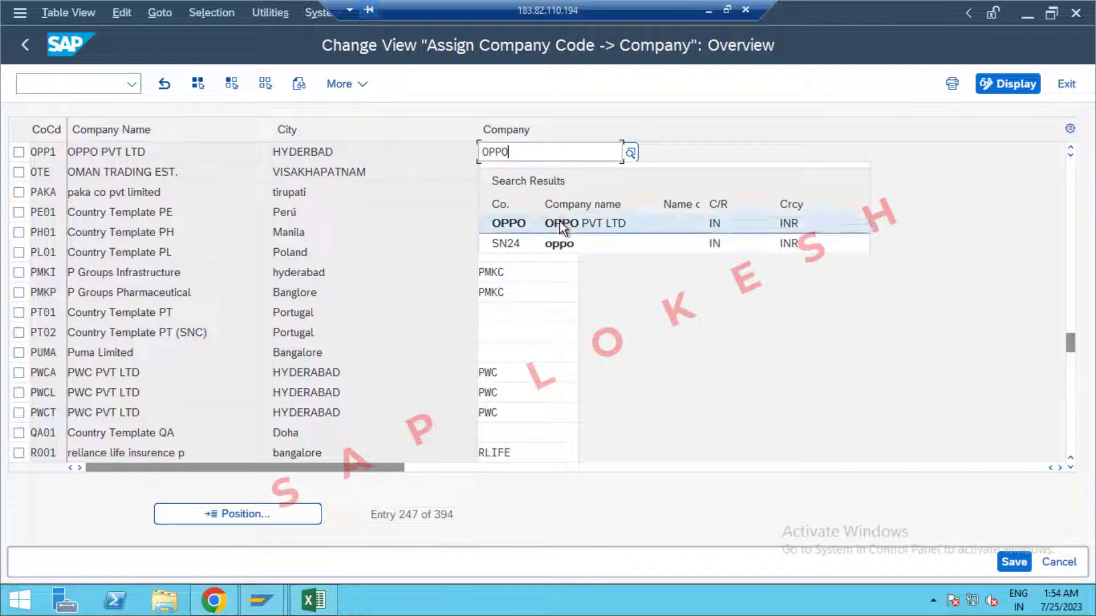
{"action": "left_click", "coordinate": [596, 228]}
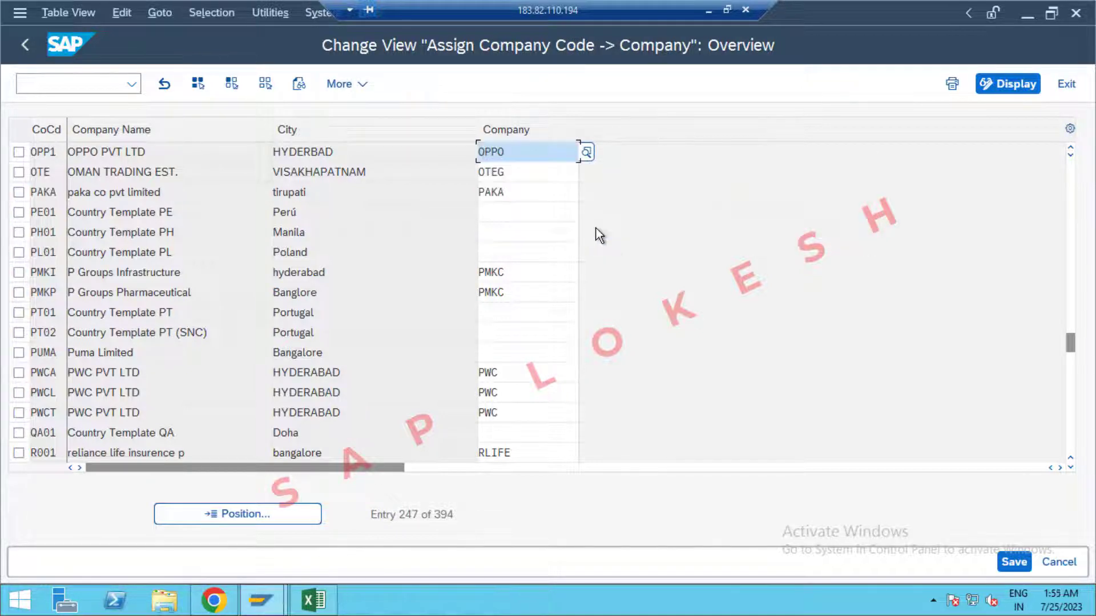
Save the assignment into a new request titled with Excel's 'Assign Company Code to Company' plus OPPO.
{"action": "left_click", "coordinate": [1012, 563]}
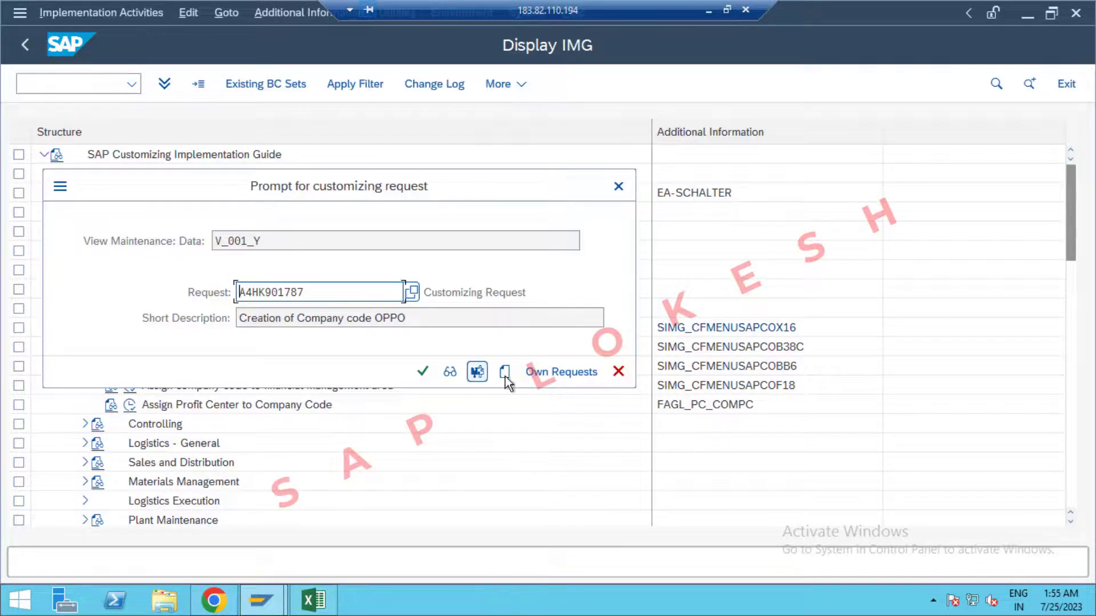
{"action": "left_click", "coordinate": [505, 377]}
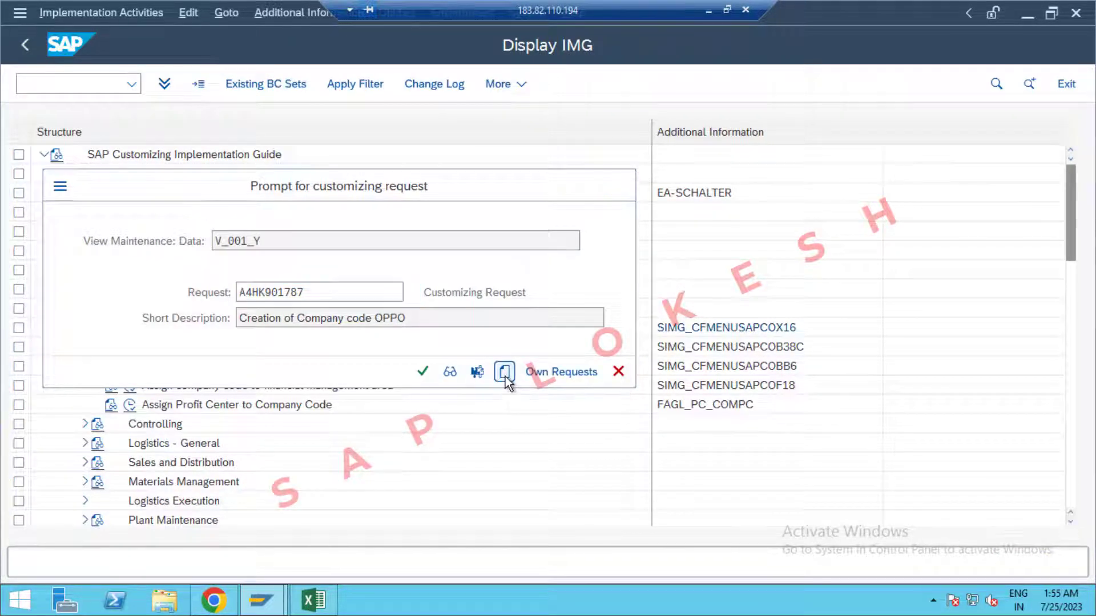
{"action": "left_click", "coordinate": [316, 601]}
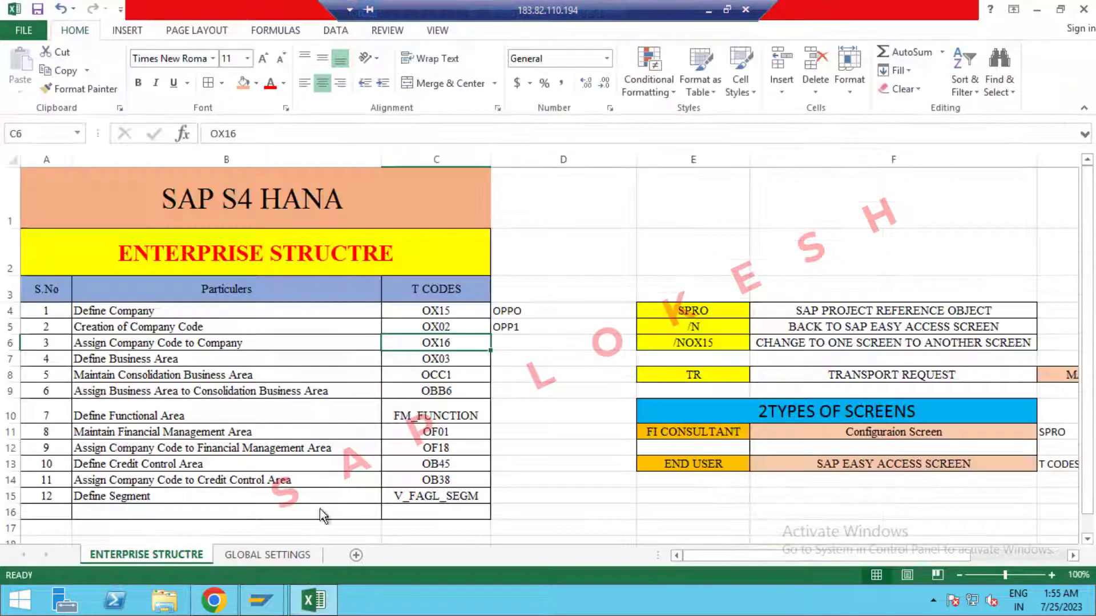
{"action": "left_click", "coordinate": [243, 346]}
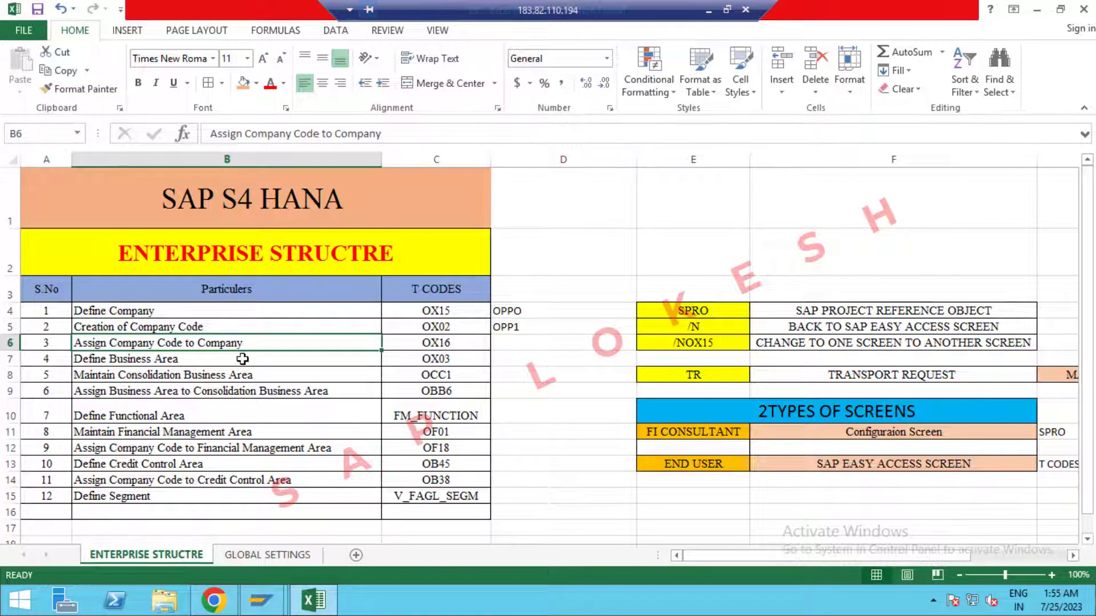
{"action": "key", "text": "ctrl+c"}
{"action": "left_click", "coordinate": [316, 601]}
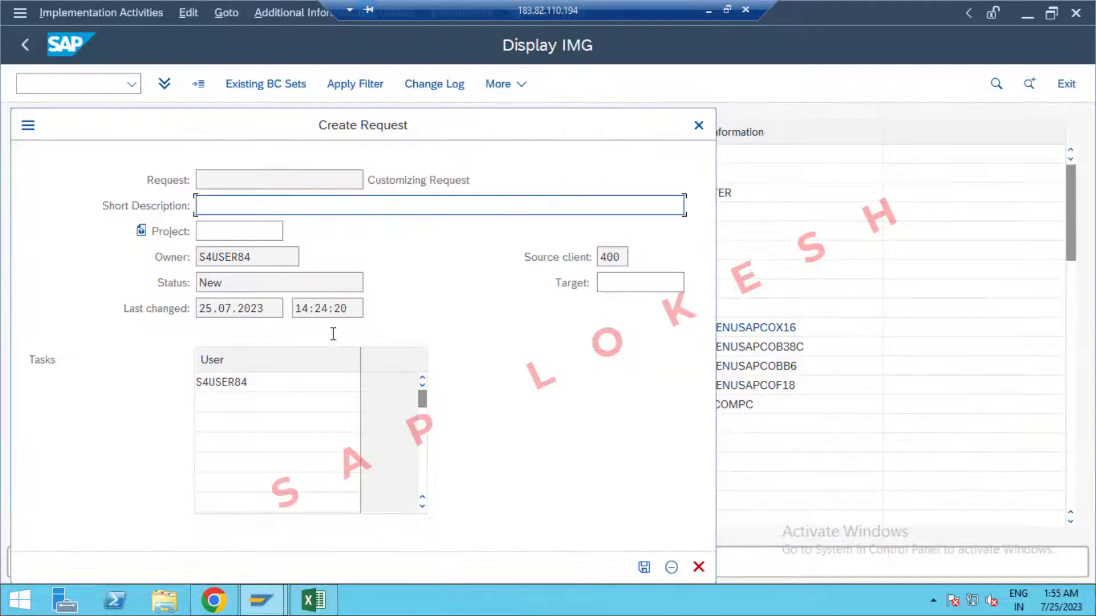
{"action": "key", "text": "ctrl+v"}
{"action": "type", "text": "OPPO"}
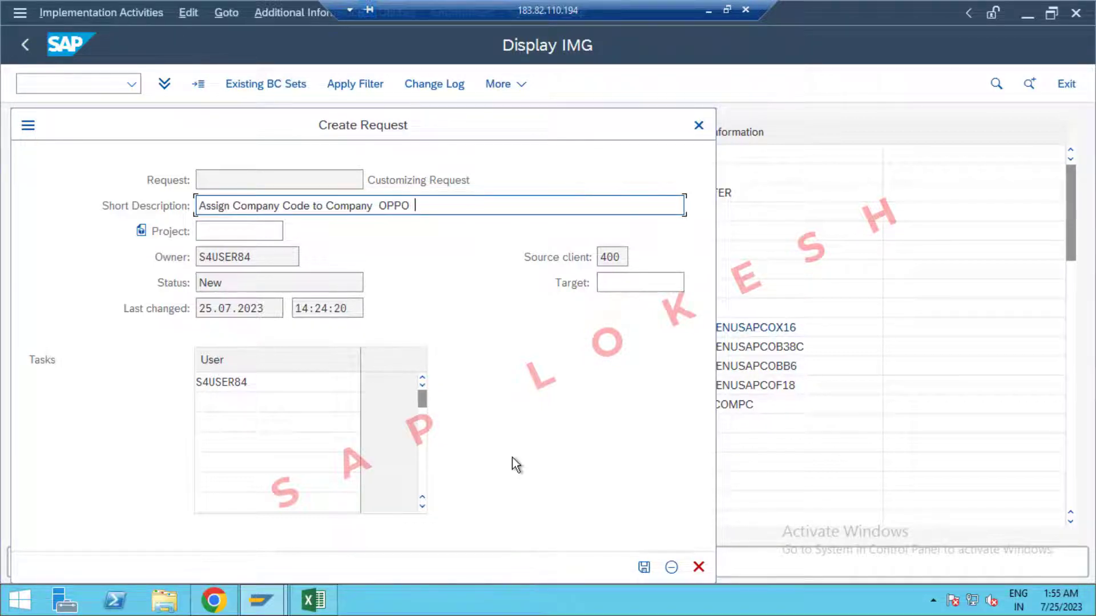
{"action": "left_click", "coordinate": [644, 567]}
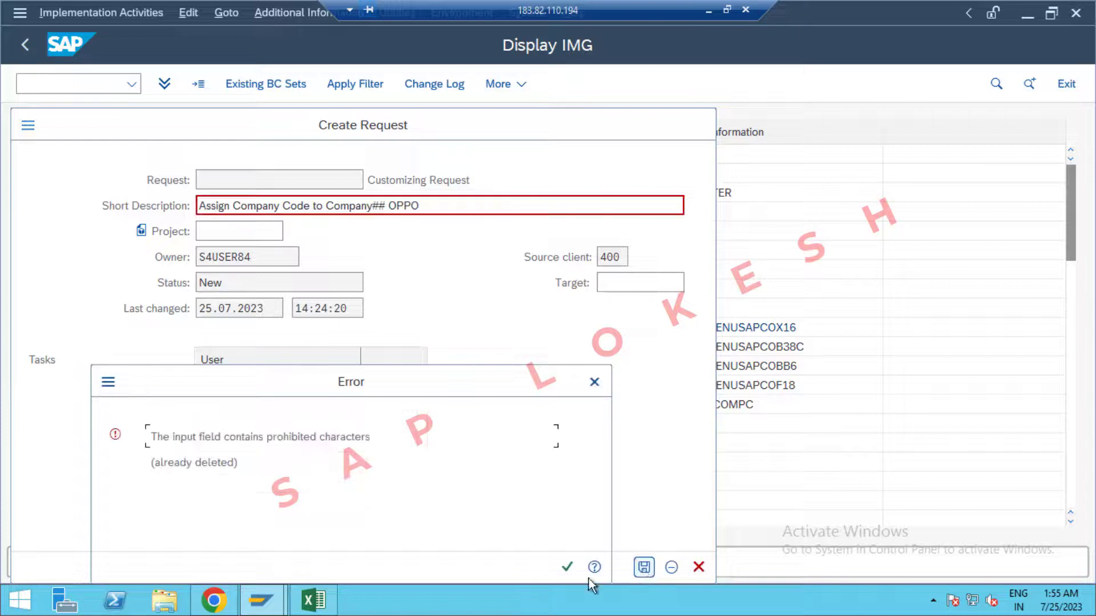
Remove the prohibited ## characters from the description, then save and confirm the request.
{"action": "left_click", "coordinate": [601, 384]}
{"action": "left_click", "coordinate": [389, 205]}
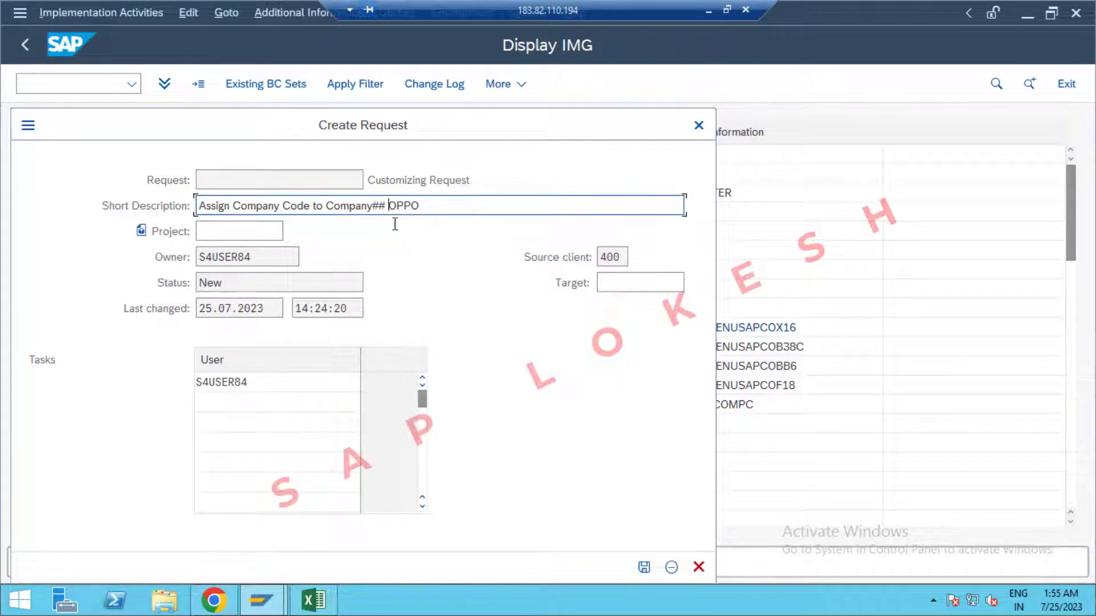
{"action": "key", "text": "BackSpace"}
{"action": "key", "text": "BackSpace"}
{"action": "key", "text": "BackSpace"}
{"action": "type", "text": "OPPO"}
{"action": "left_click", "coordinate": [645, 568]}
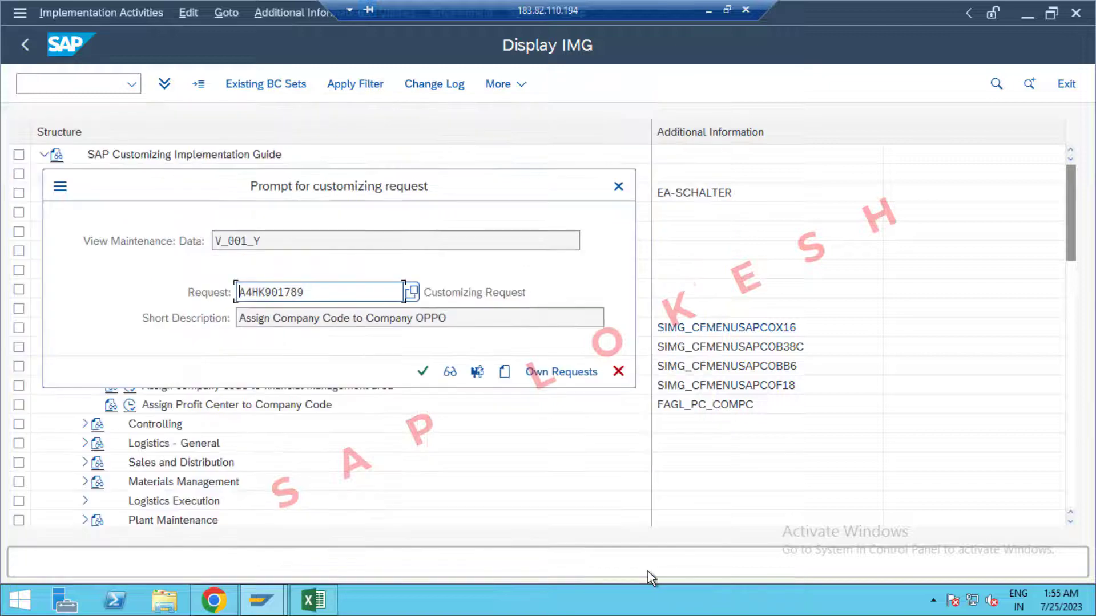
{"action": "left_click", "coordinate": [422, 377]}
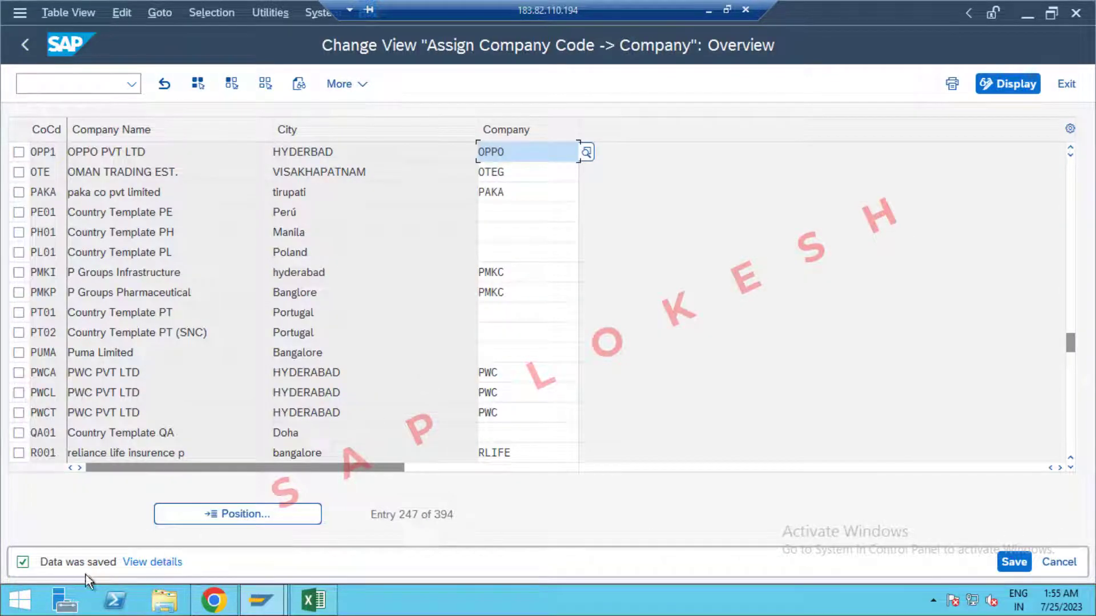
In Excel, clear the copy marquee and select the next step, Define Business Area, in B7.
{"action": "left_click", "coordinate": [333, 611]}
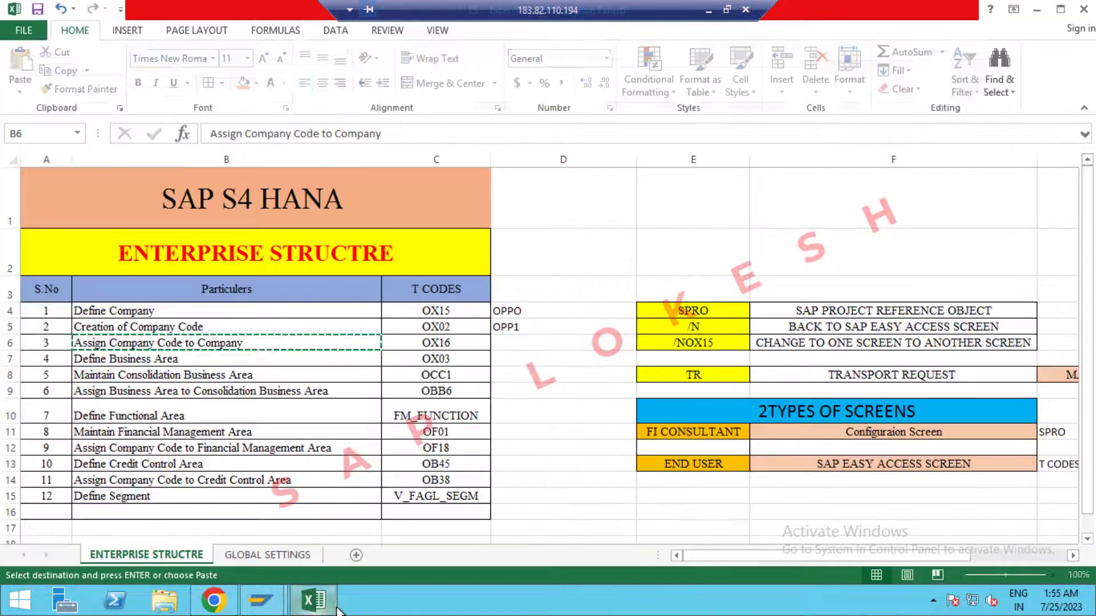
{"action": "key", "text": "Escape"}
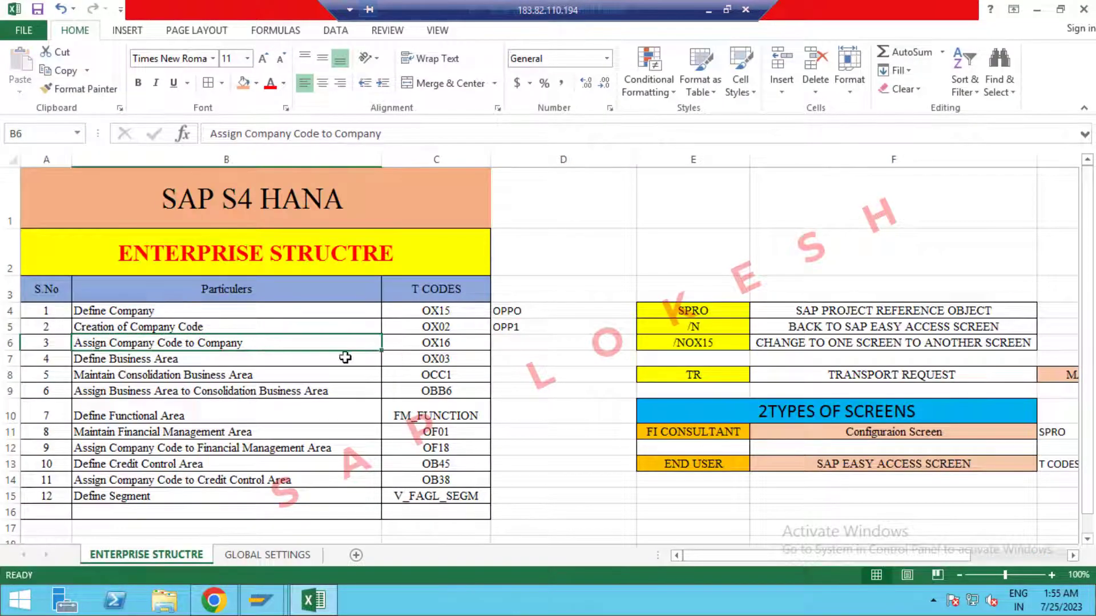
{"action": "left_click", "coordinate": [260, 360]}
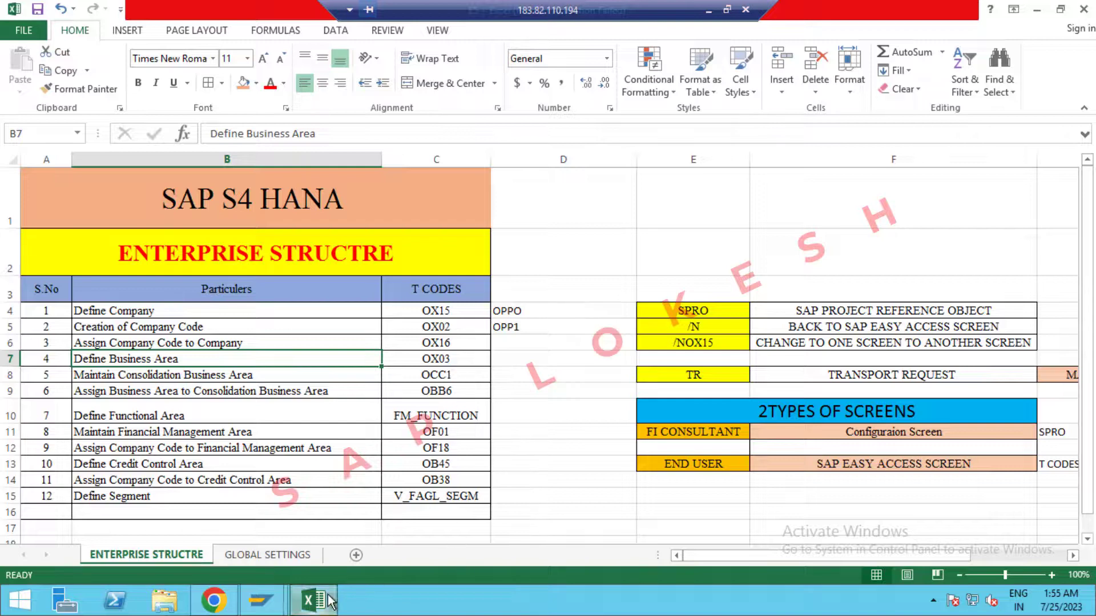
Exit the SAP assignment table, collapse Assignment and expand Definition's Financial Accounting activities.
{"action": "left_click", "coordinate": [261, 600]}
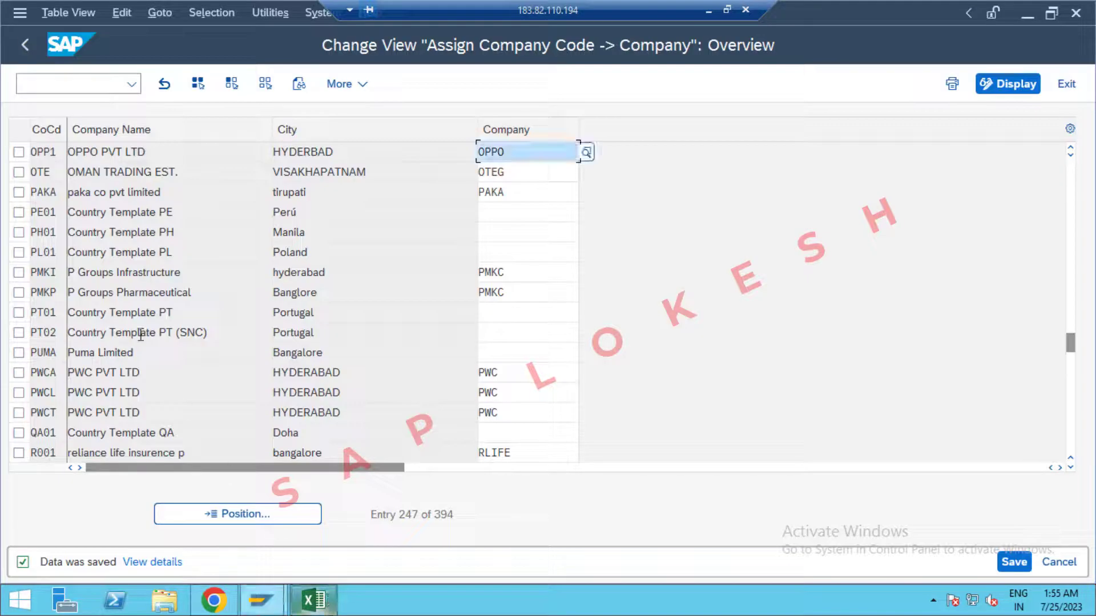
{"action": "left_click", "coordinate": [1066, 84]}
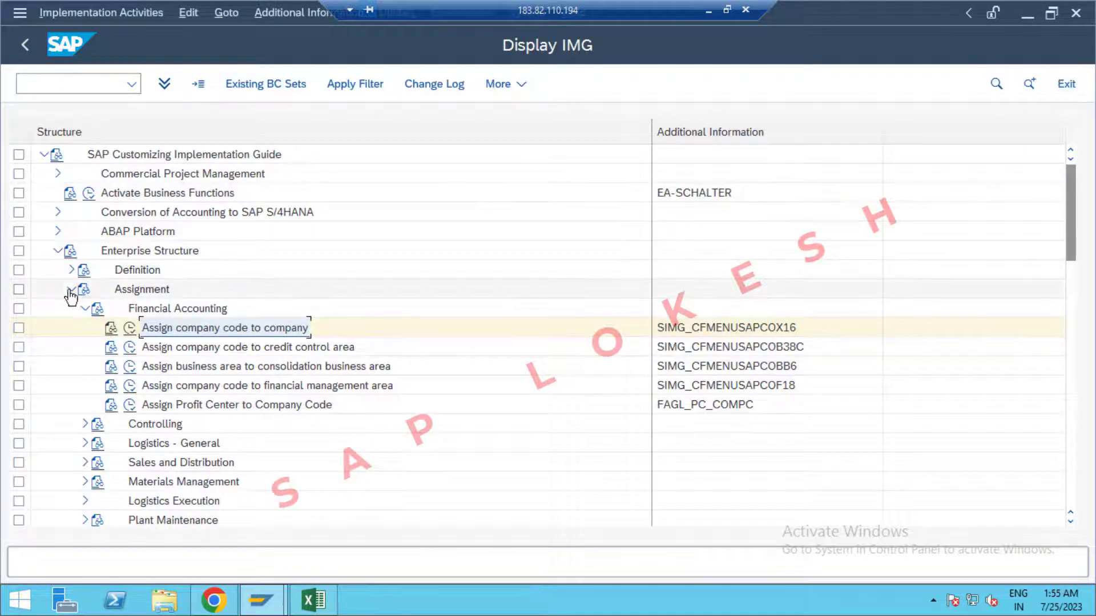
{"action": "left_click", "coordinate": [72, 290]}
{"action": "left_click", "coordinate": [71, 270]}
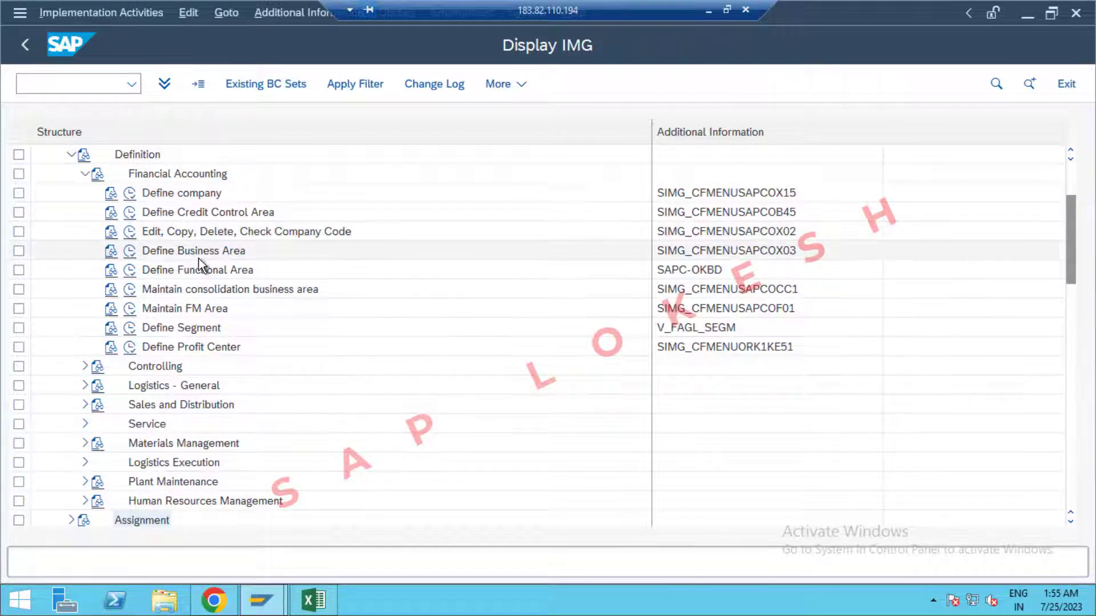
In Define Business Area new entries, add 0PP1 described as Business Area for SR NAGAR.
{"action": "left_click", "coordinate": [132, 252]}
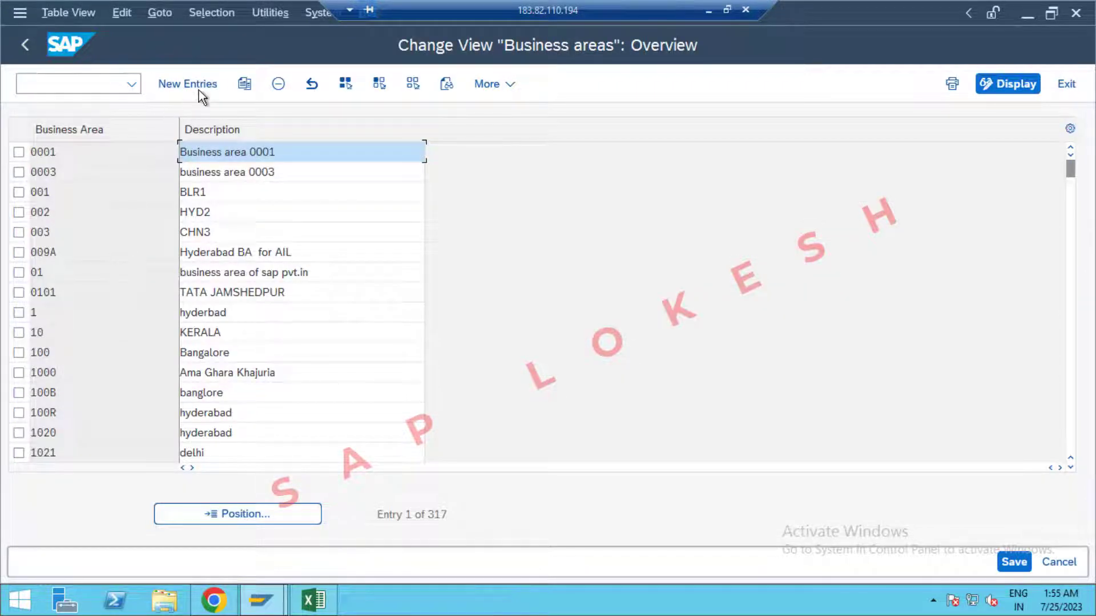
{"action": "left_click", "coordinate": [167, 86]}
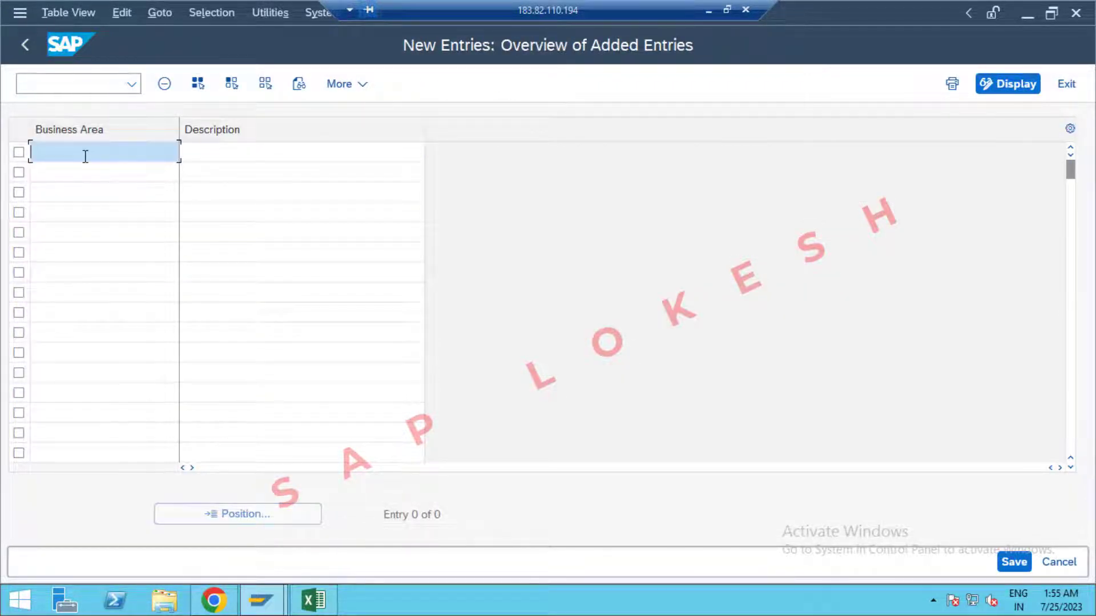
{"action": "type", "text": "0PP1"}
{"action": "key", "text": "Tab"}
{"action": "type", "text": "B"}
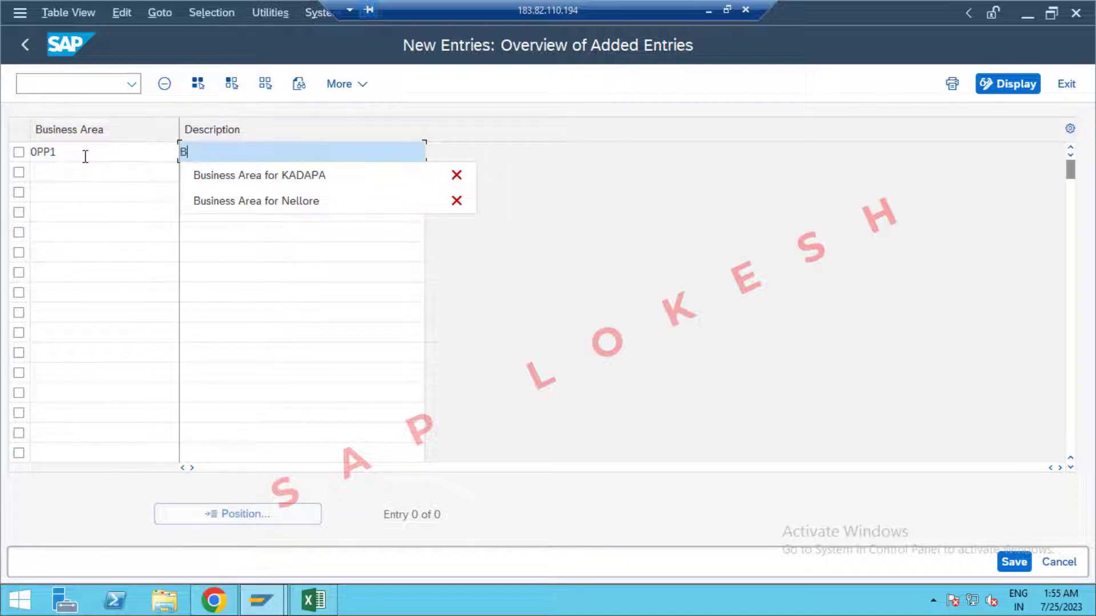
{"action": "key", "text": "Down"}
{"action": "key", "text": "Return"}
{"action": "left_click", "coordinate": [335, 154]}
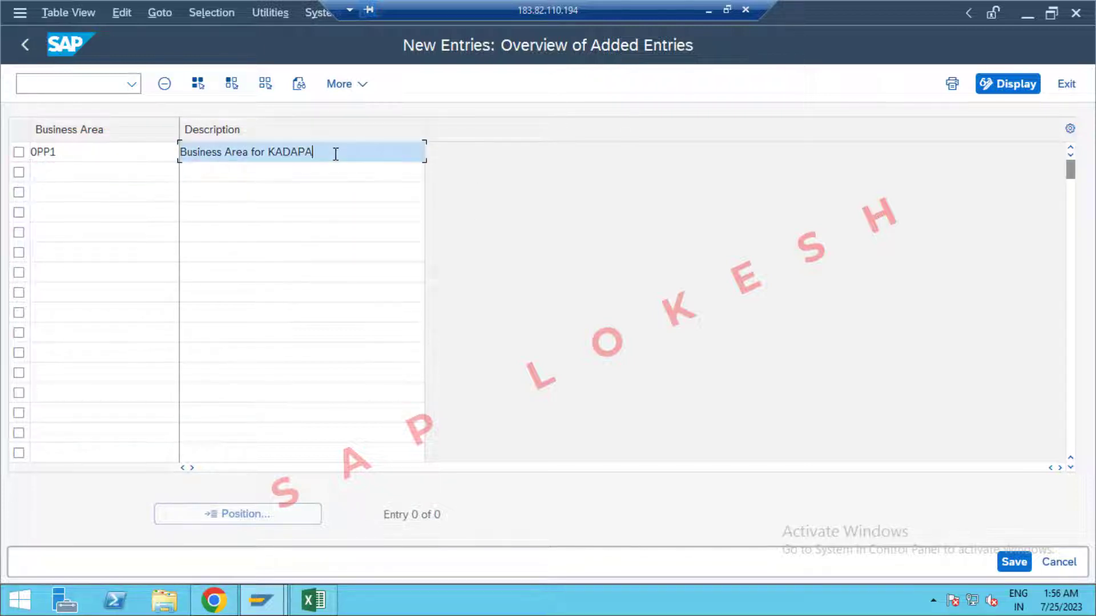
{"action": "key", "text": "BackSpace"}
{"action": "key", "text": "BackSpace"}
{"action": "key", "text": "BackSpace"}
{"action": "key", "text": "BackSpace"}
{"action": "key", "text": "BackSpace"}
{"action": "key", "text": "BackSpace"}
{"action": "type", "text": "SR NAGAR"}
Add business area 0PP2 with the description Business Area for AMEER PET.
{"action": "left_click", "coordinate": [121, 170]}
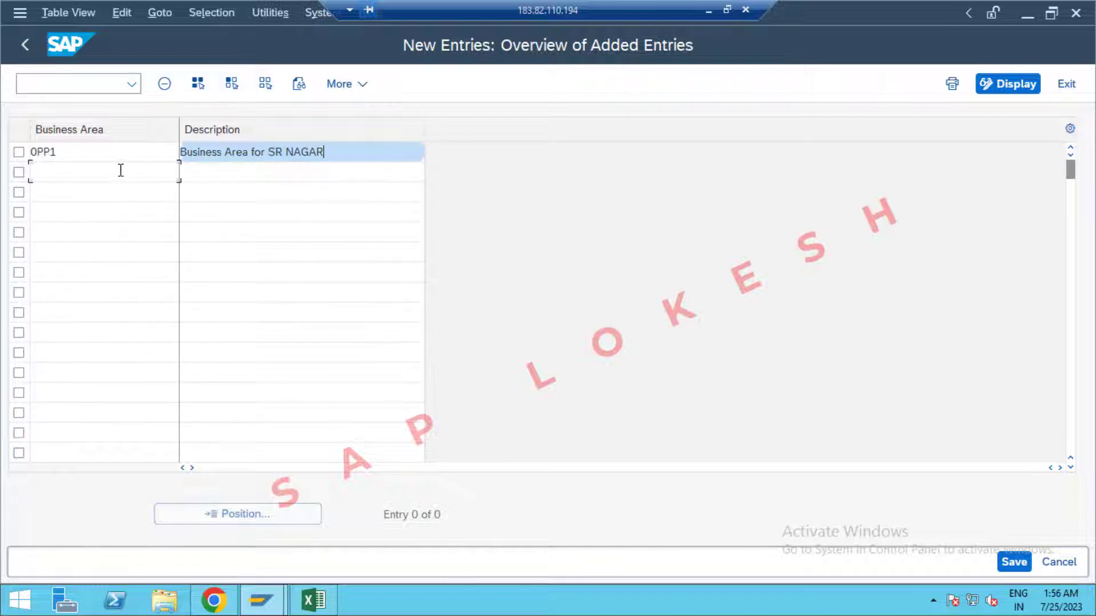
{"action": "type", "text": "0PP2"}
{"action": "key", "text": "Tab"}
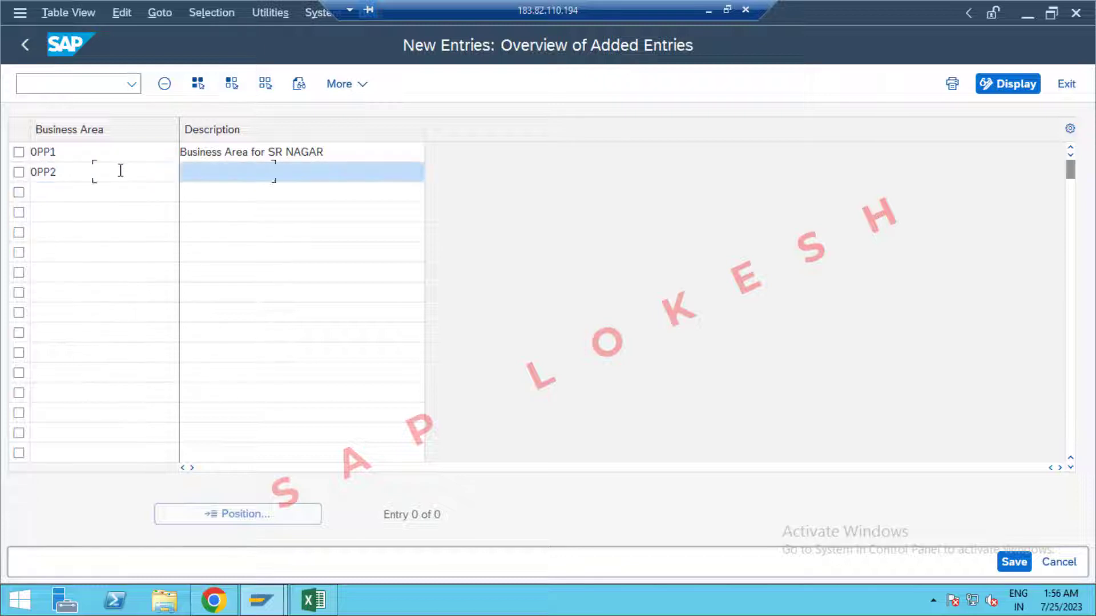
{"action": "key", "text": "Down"}
{"action": "key", "text": "Down"}
{"action": "key", "text": "Tab"}
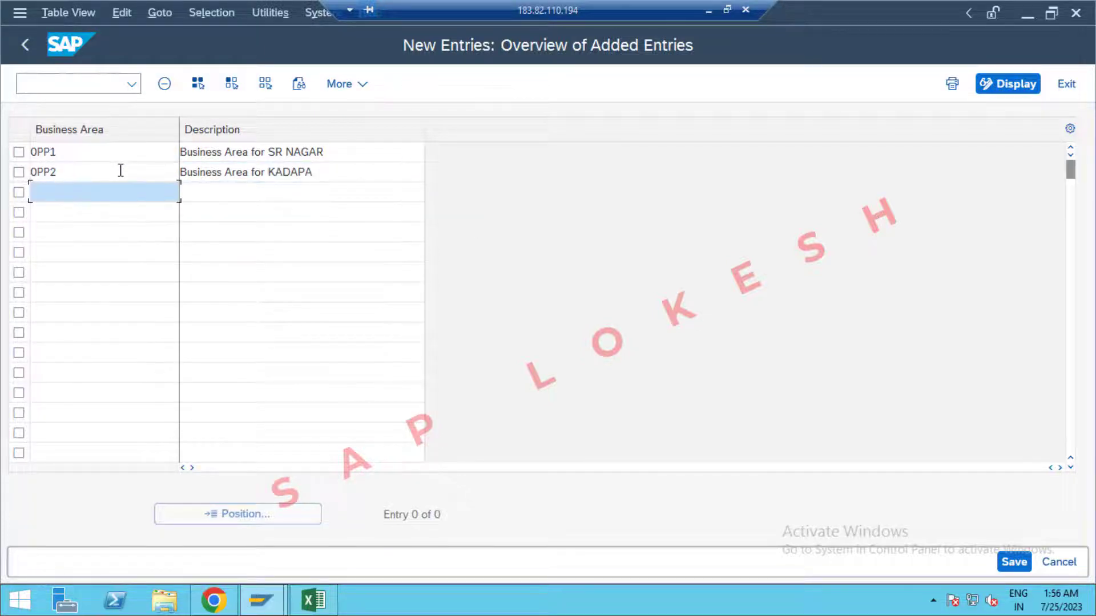
{"action": "left_click", "coordinate": [327, 178]}
{"action": "key", "text": "BackSpace"}
{"action": "key", "text": "BackSpace"}
{"action": "key", "text": "BackSpace"}
{"action": "key", "text": "BackSpace"}
{"action": "key", "text": "BackSpace"}
{"action": "key", "text": "BackSpace"}
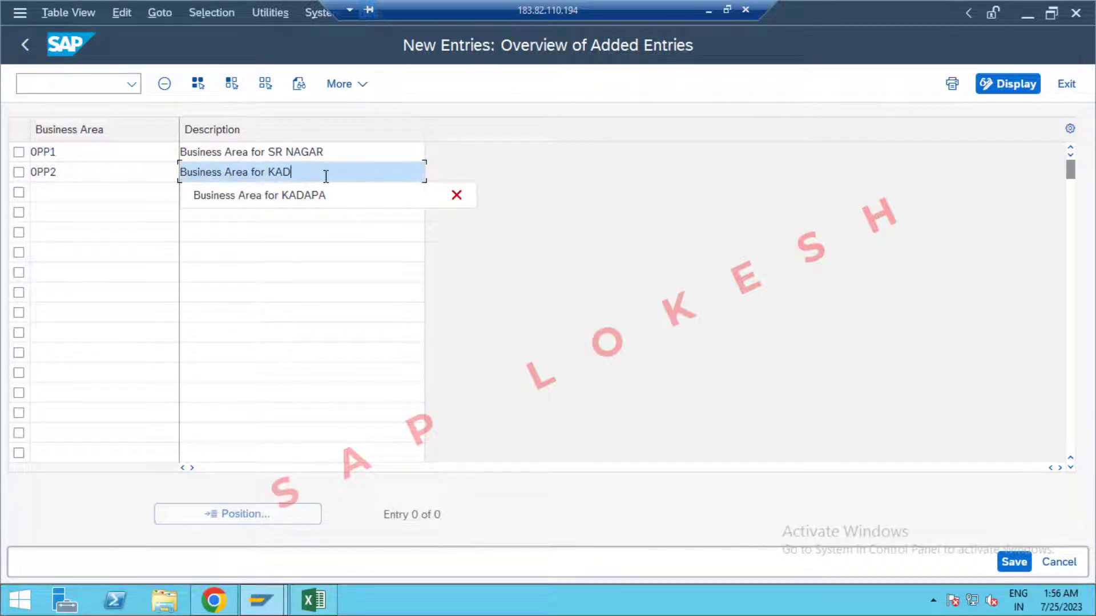
{"action": "type", "text": "AMEE"}
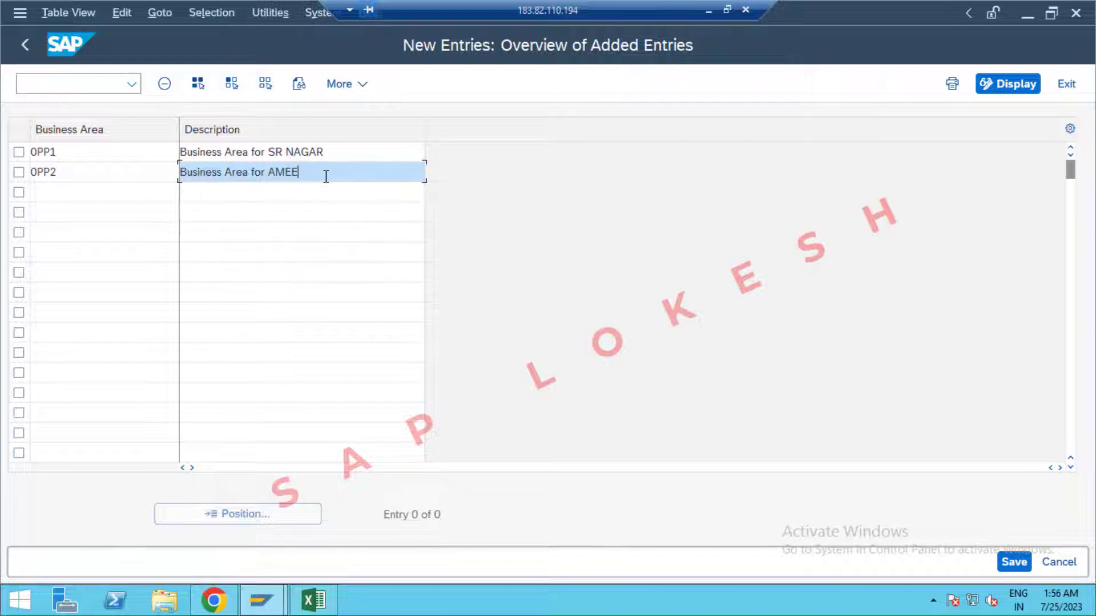
{"action": "type", "text": "R PET"}
Add business area 0PP3 with the description Business Area for BEGAM PET.
{"action": "left_click", "coordinate": [104, 192]}
{"action": "type", "text": "0PP3"}
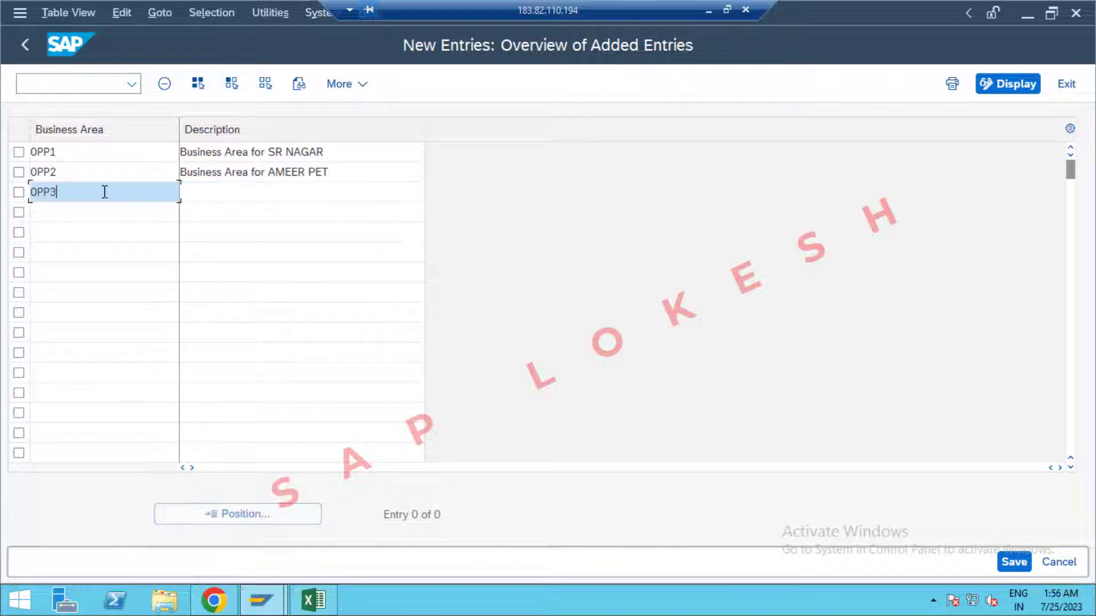
{"action": "key", "text": "Tab"}
{"action": "type", "text": "B"}
{"action": "left_click", "coordinate": [255, 217]}
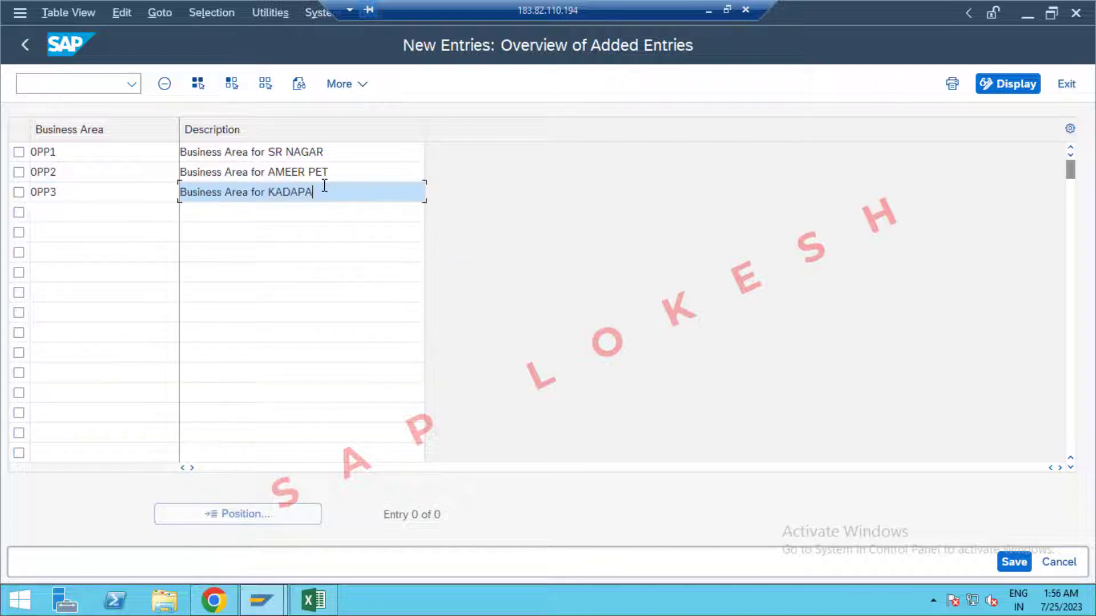
{"action": "key", "text": "BackSpace"}
{"action": "key", "text": "BackSpace"}
{"action": "key", "text": "BackSpace"}
{"action": "key", "text": "BackSpace"}
{"action": "key", "text": "BackSpace"}
{"action": "key", "text": "BackSpace"}
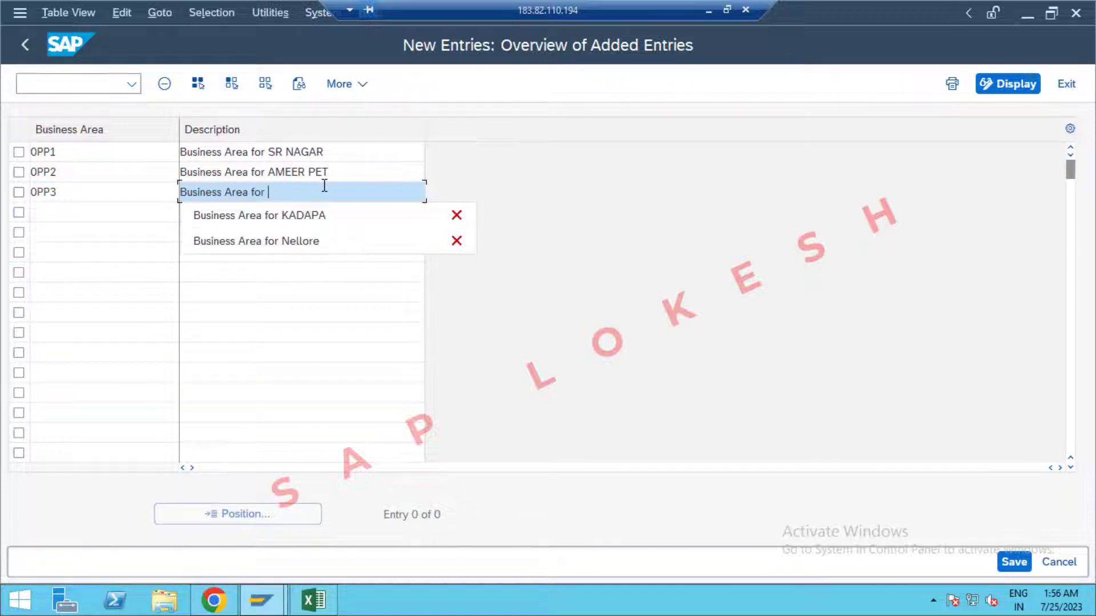
{"action": "type", "text": "BEGAM PET"}
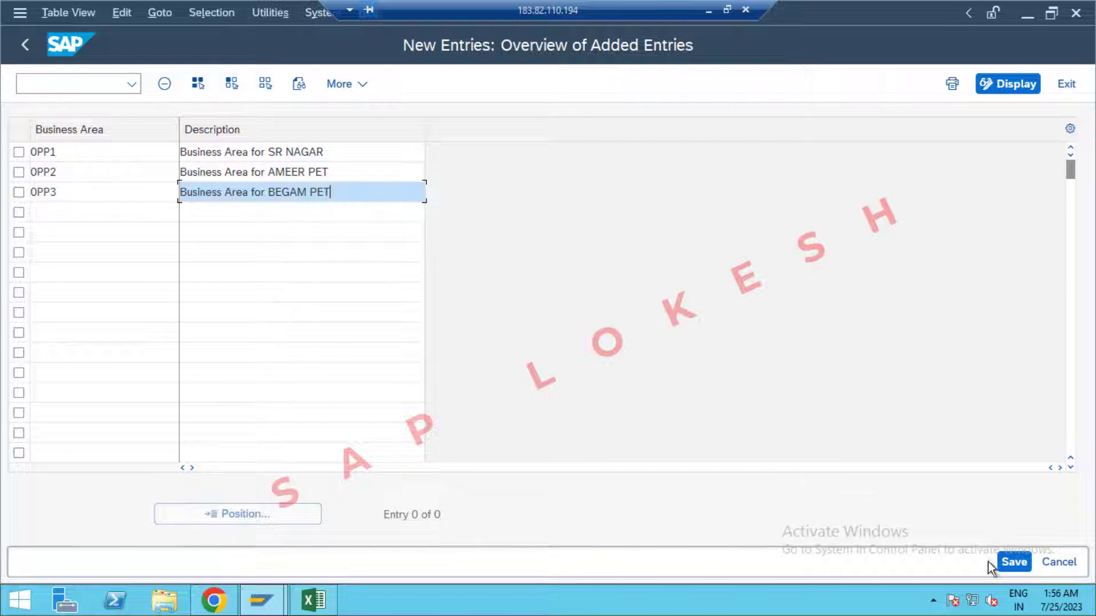
Save business areas OPP1–OPP3 under new customizing request 'Dedine Business Area OPPO' and exit.
{"action": "left_click", "coordinate": [1015, 563]}
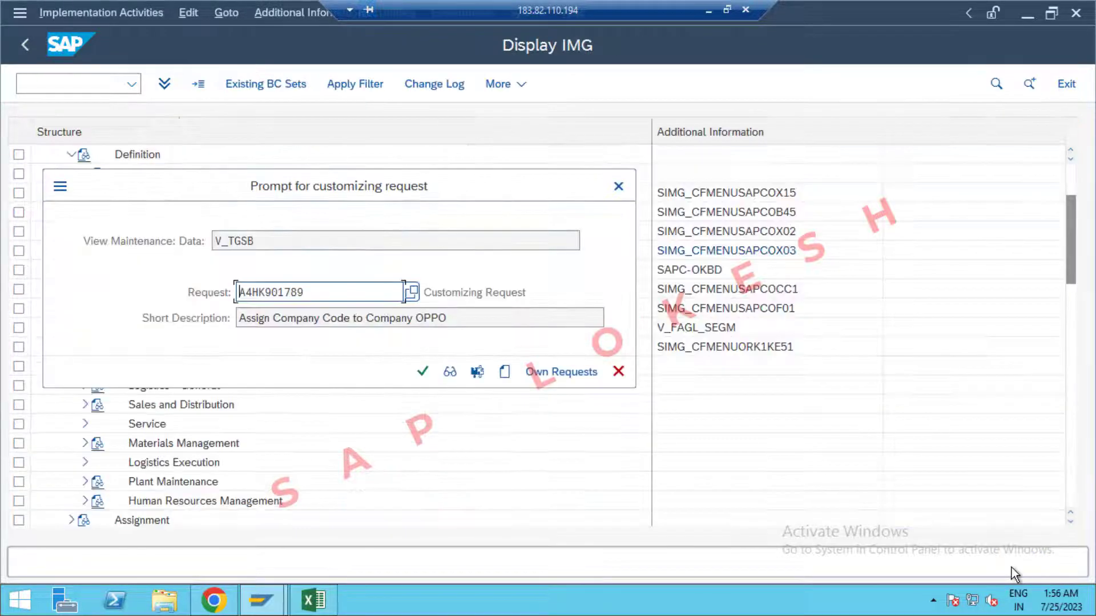
{"action": "left_click", "coordinate": [505, 372]}
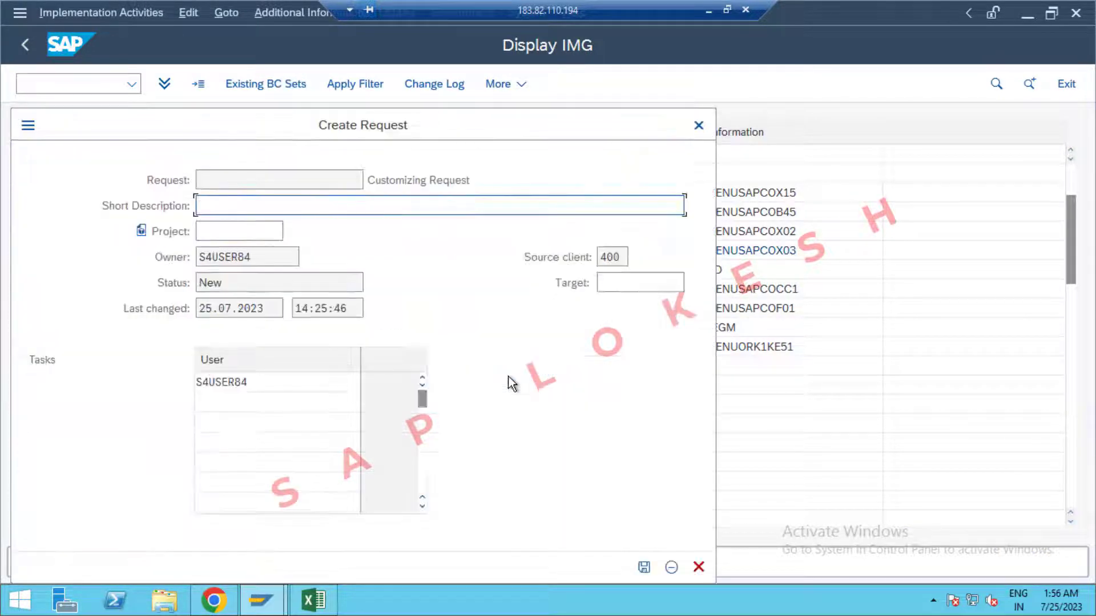
{"action": "type", "text": "Dedine Bu"}
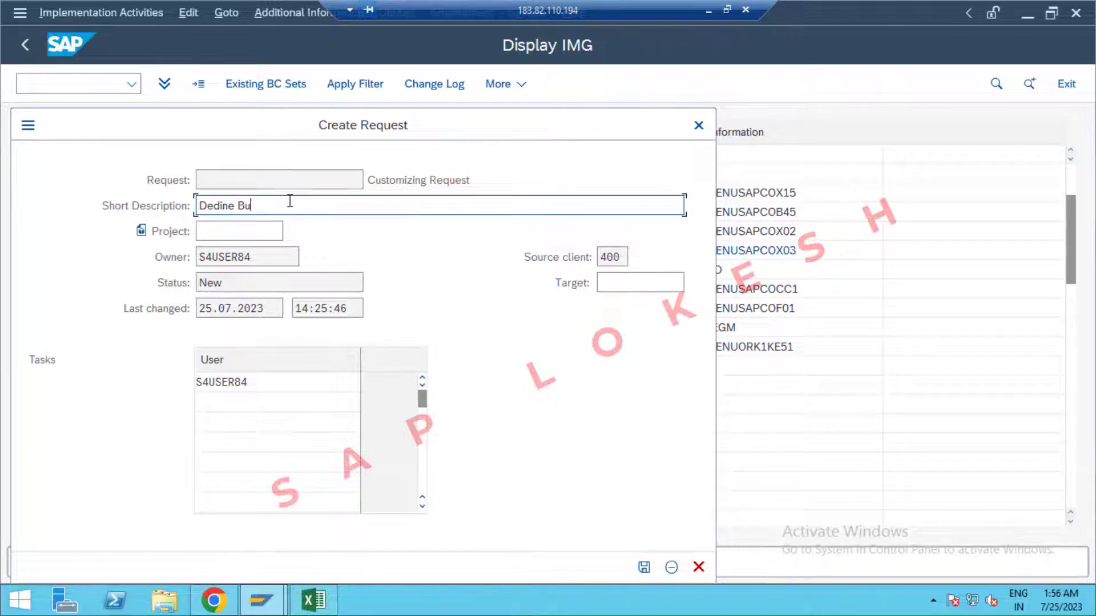
{"action": "type", "text": "siness Area OPPO"}
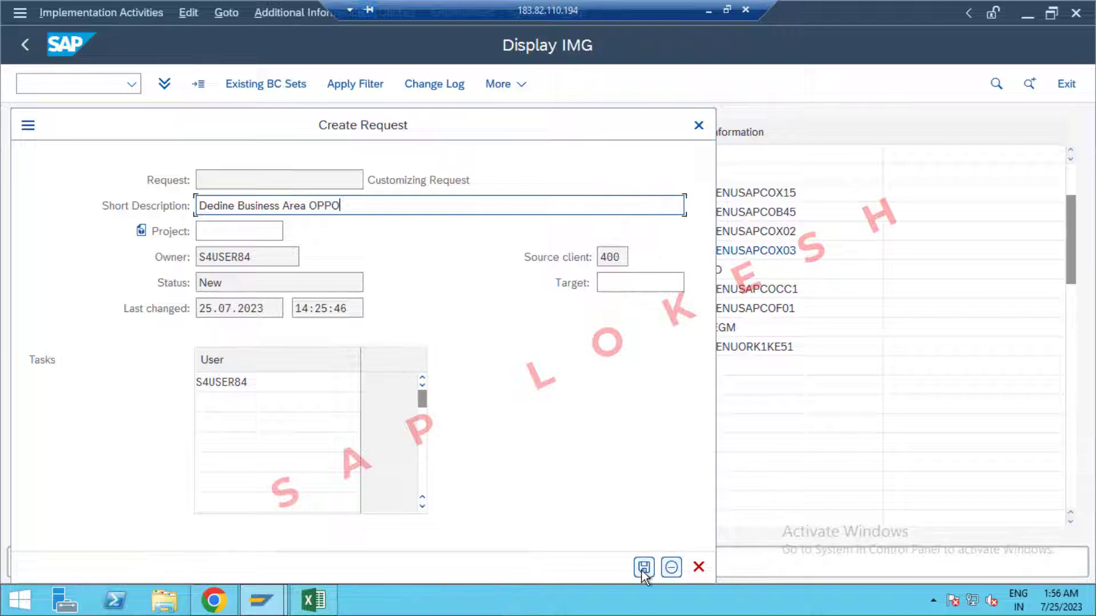
{"action": "left_click", "coordinate": [643, 569]}
{"action": "left_click", "coordinate": [422, 372]}
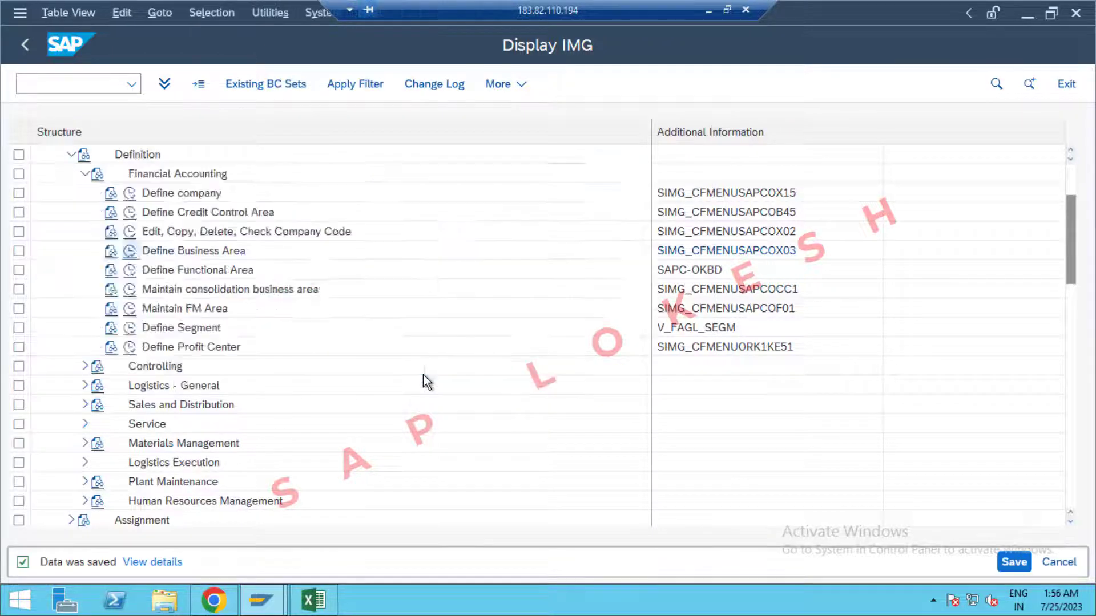
{"action": "left_click", "coordinate": [1066, 86]}
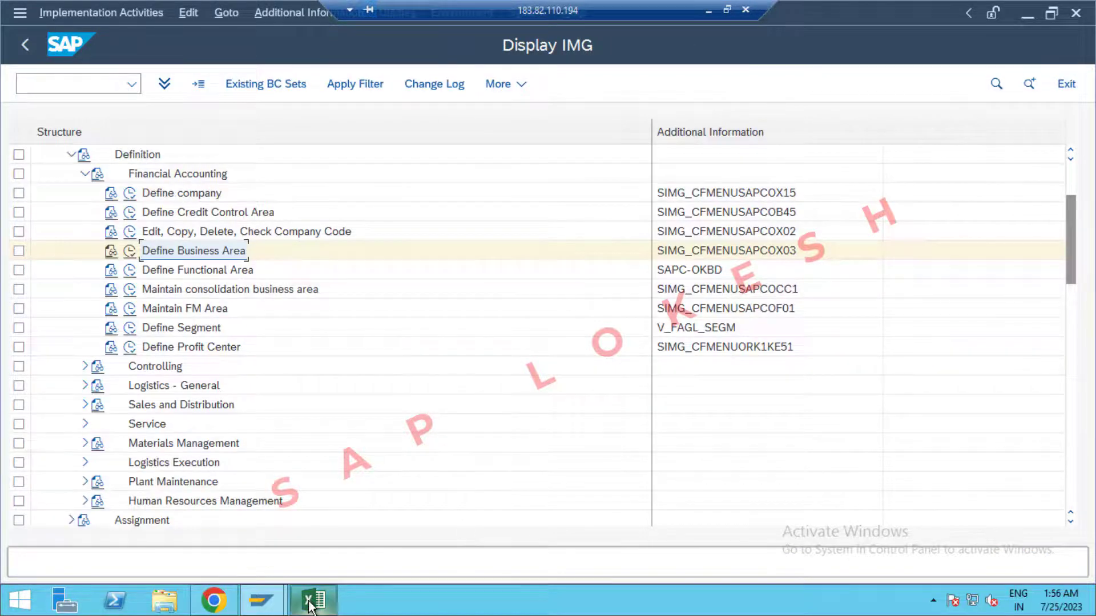
In the Excel tracking sheet, enter OPP1 in cell D7 beside Define Business Area.
{"action": "left_click", "coordinate": [313, 600]}
{"action": "left_click", "coordinate": [506, 360]}
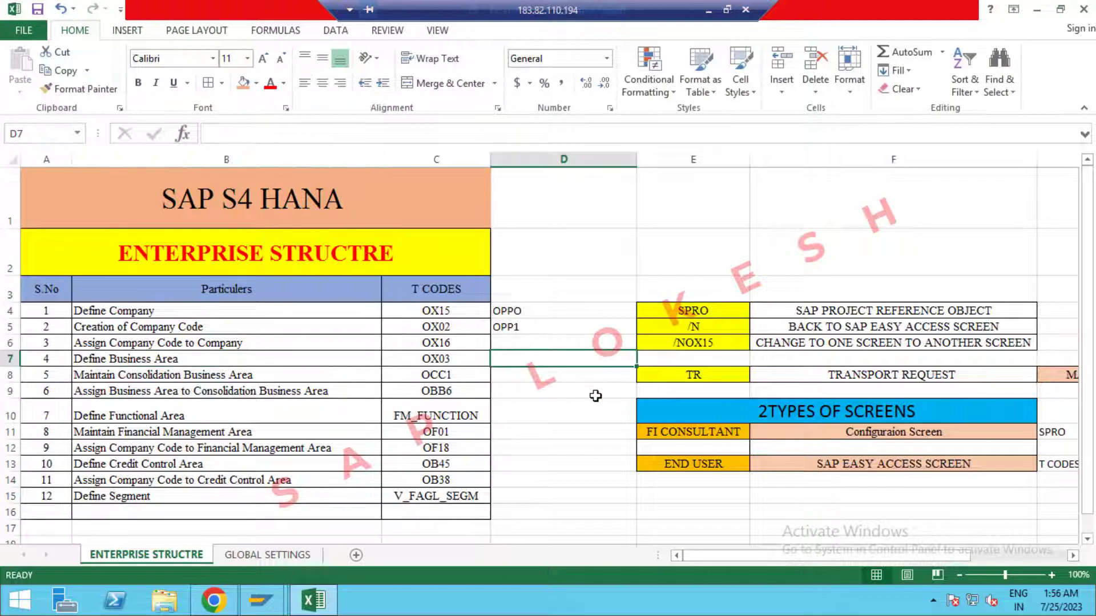
{"action": "type", "text": "OPP1,OPP2"}
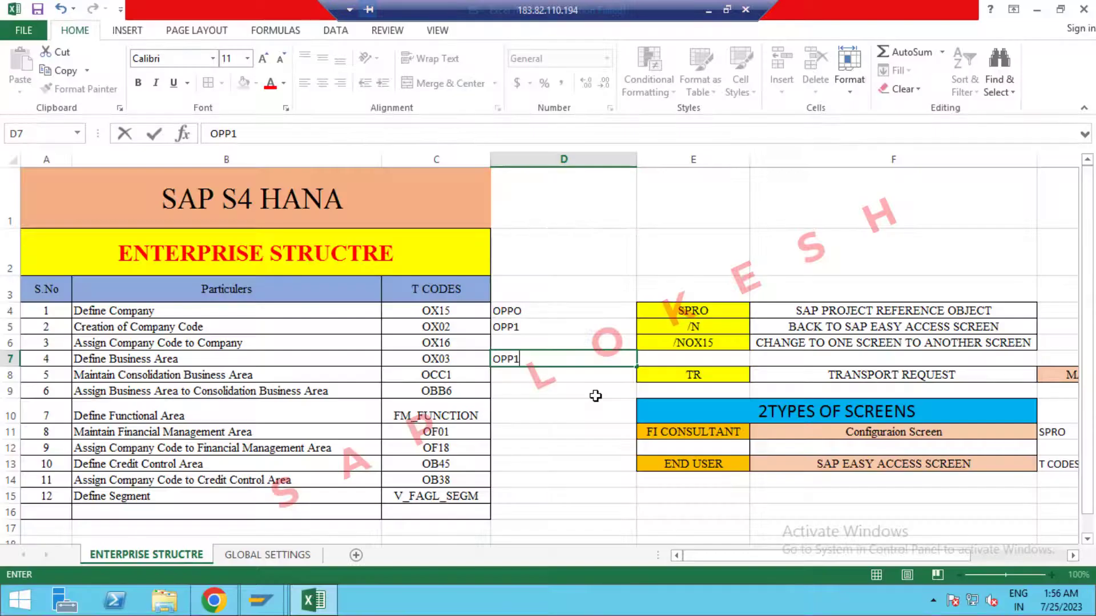
Complete cell D7 as OPP1,OPP2,OPP3, then minimise the Excel workbook.
{"action": "type", "text": ",OPP2,OPP"}
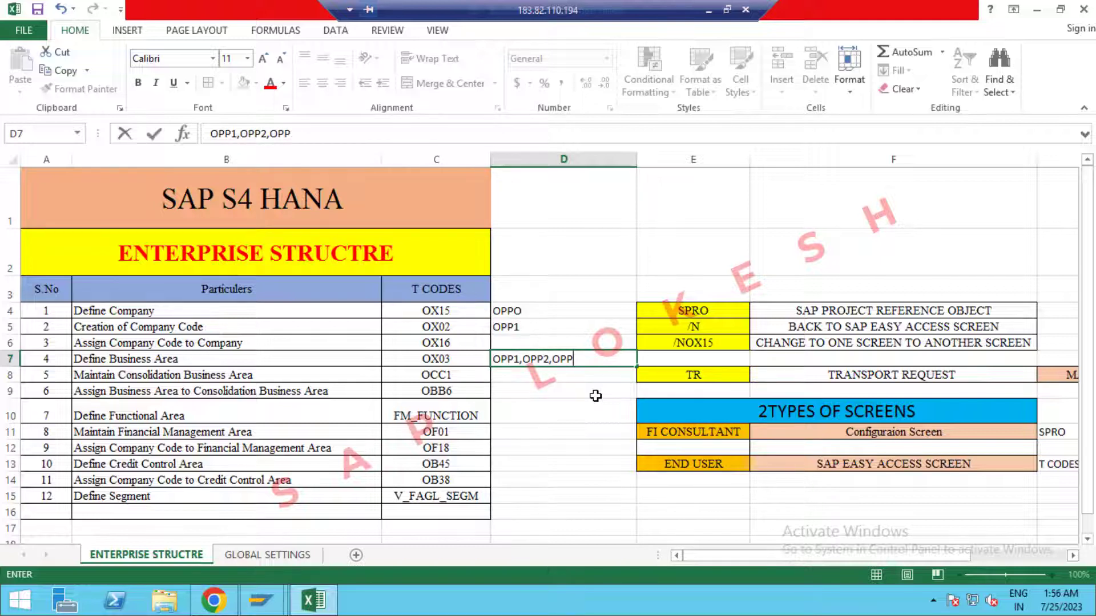
{"action": "type", "text": "3"}
{"action": "key", "text": "Return"}
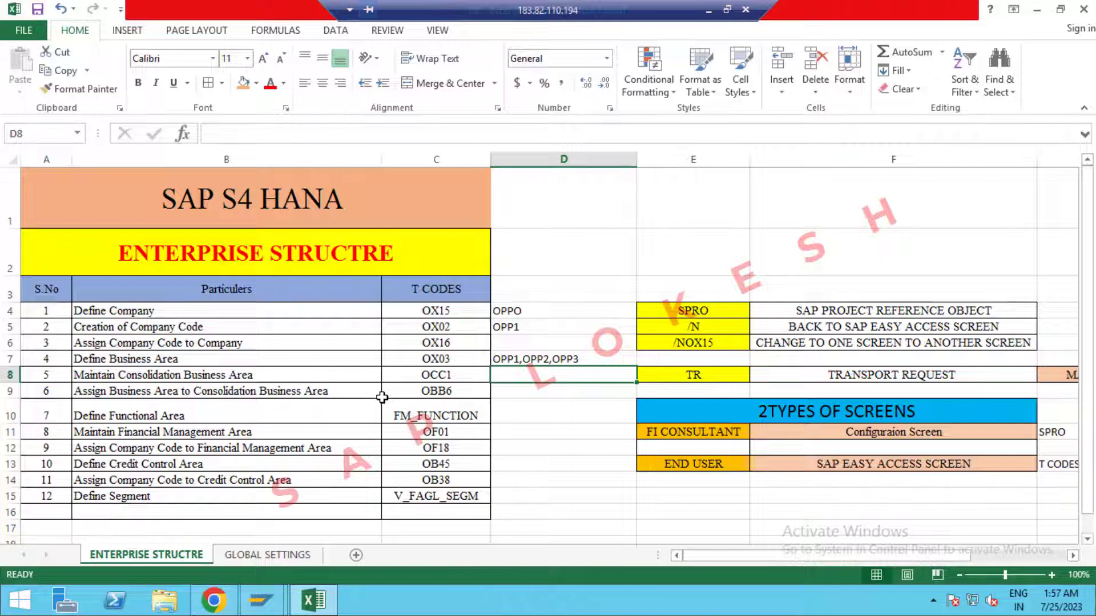
{"action": "left_click", "coordinate": [311, 600]}
Add consolidation business area 0PP1 with description 'Cons,Business AREA OPPO' and save.
{"action": "left_click", "coordinate": [122, 292]}
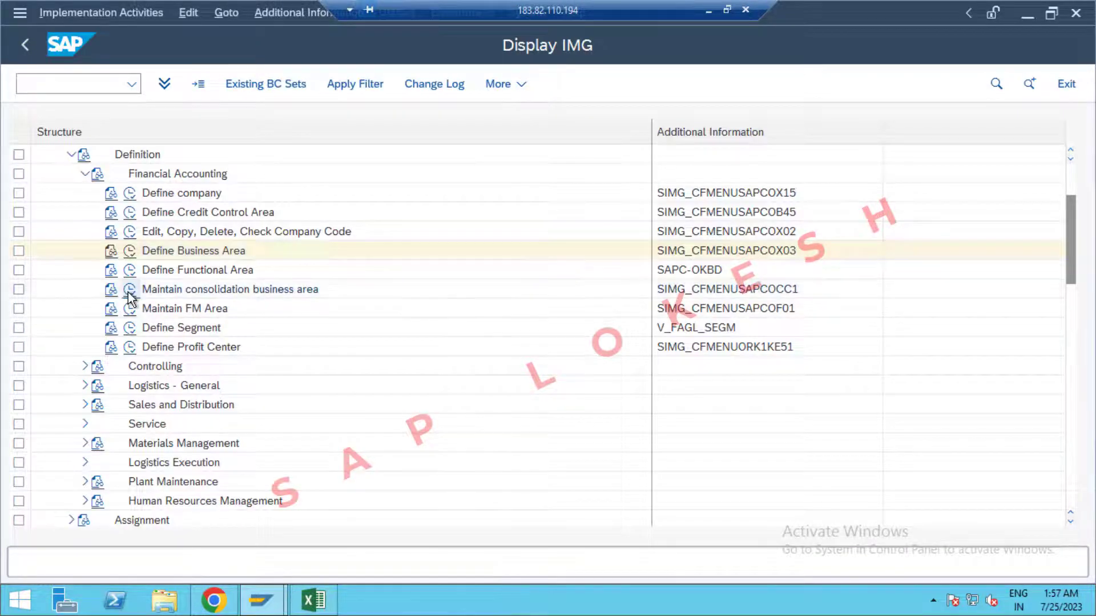
{"action": "left_click", "coordinate": [190, 83]}
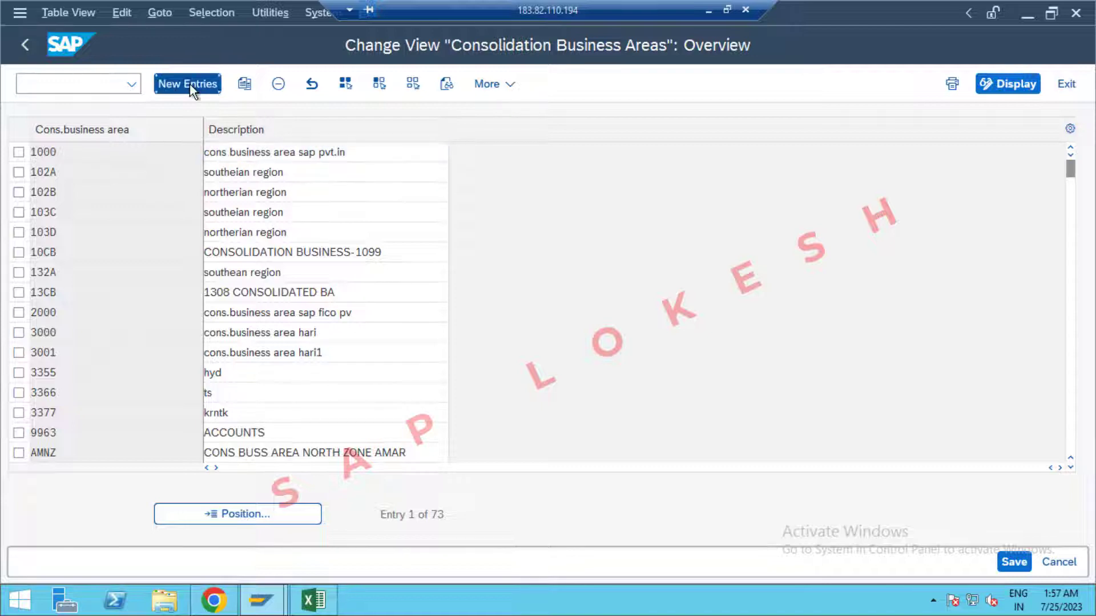
{"action": "type", "text": "0"}
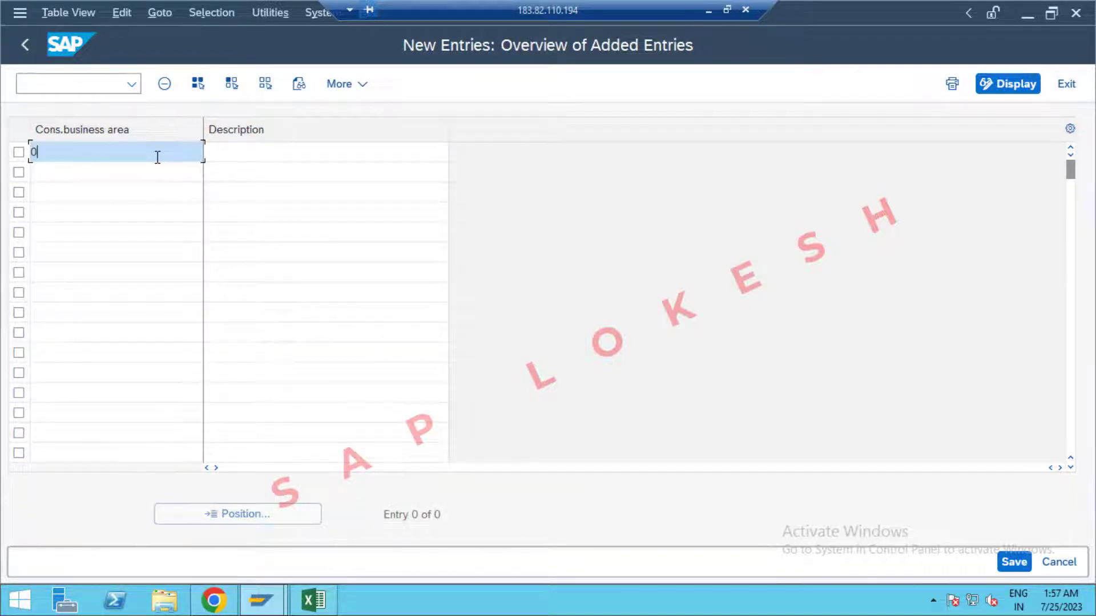
{"action": "type", "text": "PP1"}
{"action": "key", "text": "Tab"}
{"action": "key", "text": "Down"}
{"action": "key", "text": "Tab"}
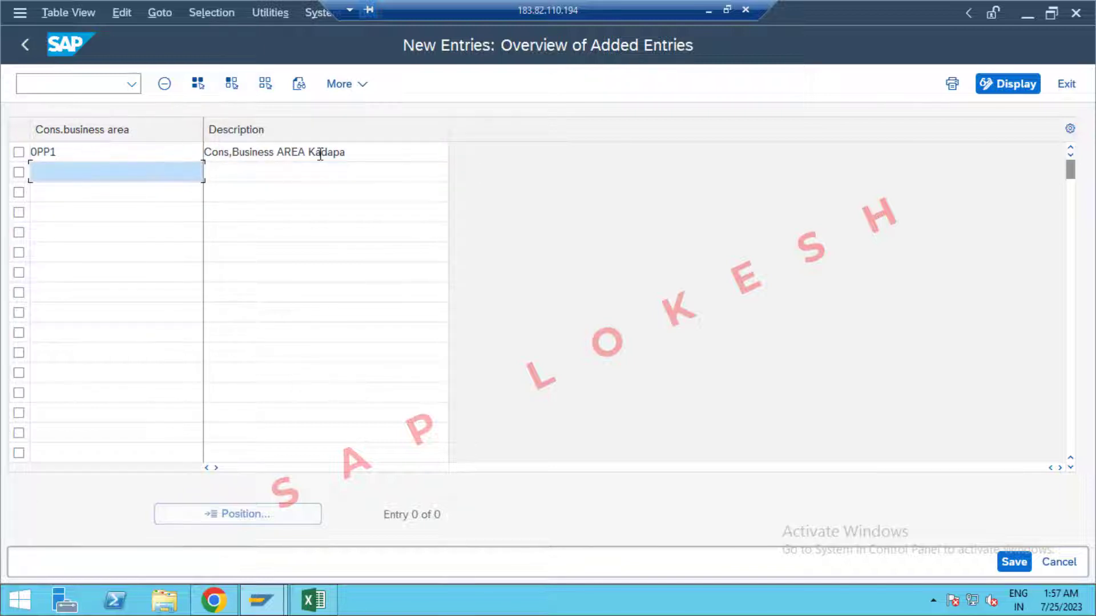
{"action": "left_click", "coordinate": [375, 148]}
{"action": "key", "text": "BackSpace"}
{"action": "key", "text": "BackSpace"}
{"action": "key", "text": "BackSpace"}
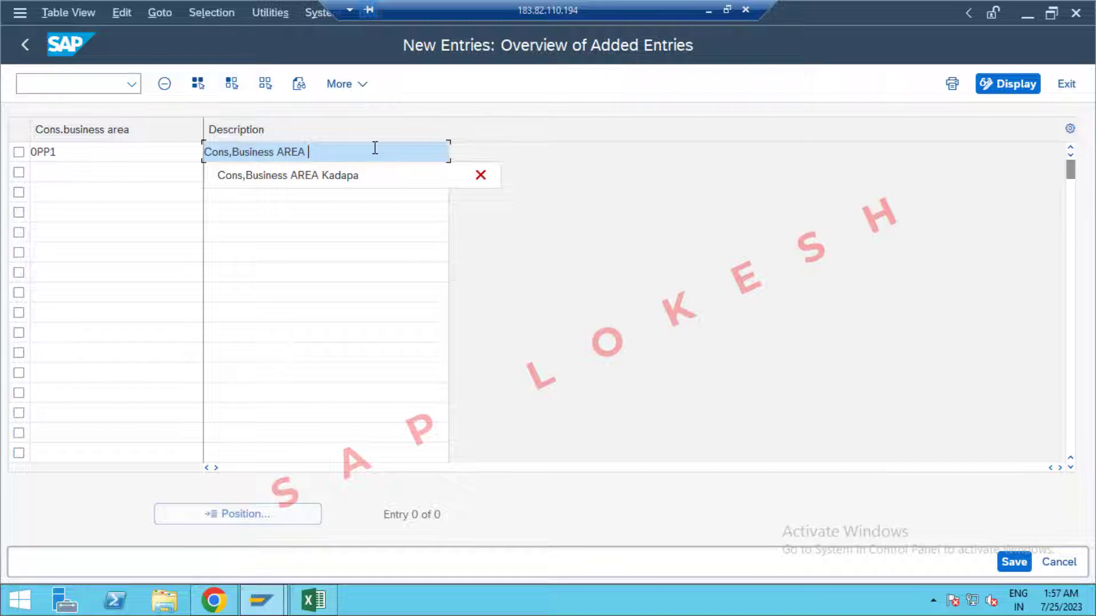
{"action": "type", "text": "OPPO"}
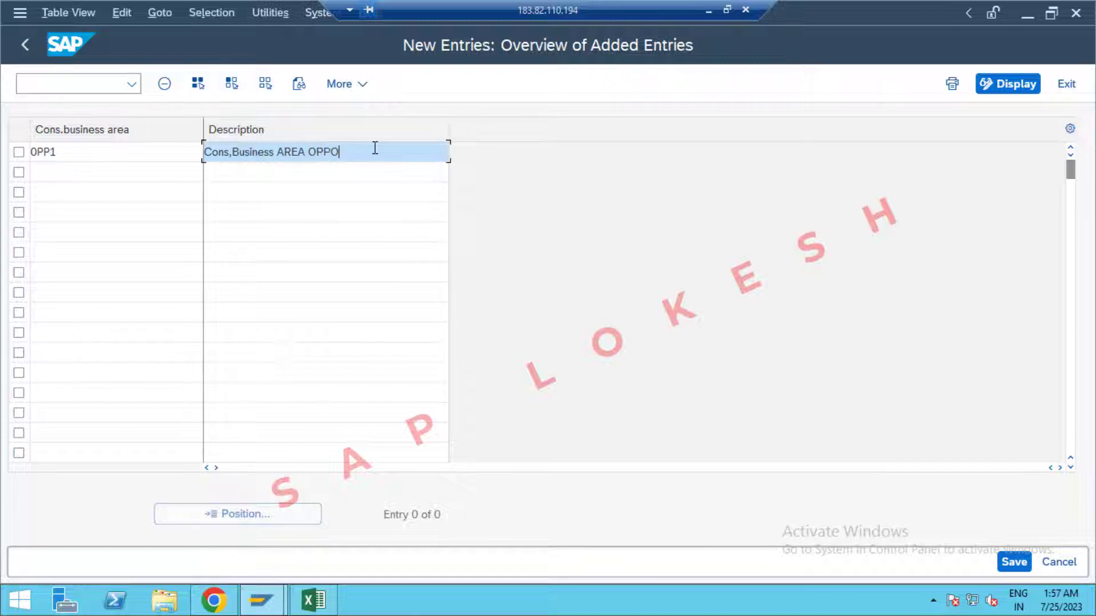
{"action": "left_click", "coordinate": [1014, 562]}
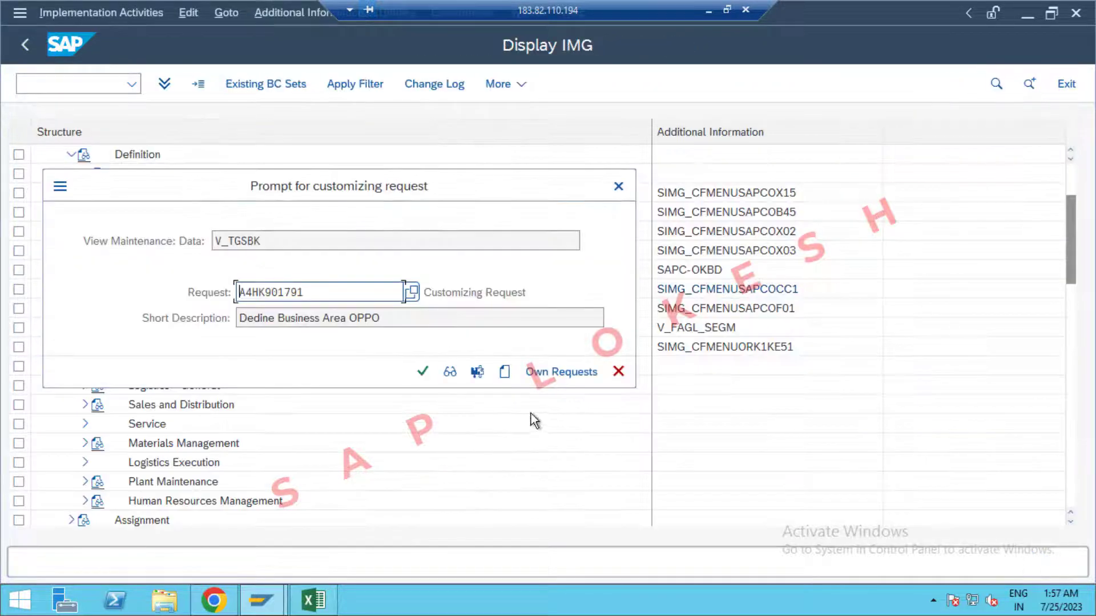
Create a customizing request titled with Excel cell B8's 'Maintain Consolidation Business Area' text plus OPPO.
{"action": "left_click", "coordinate": [506, 374]}
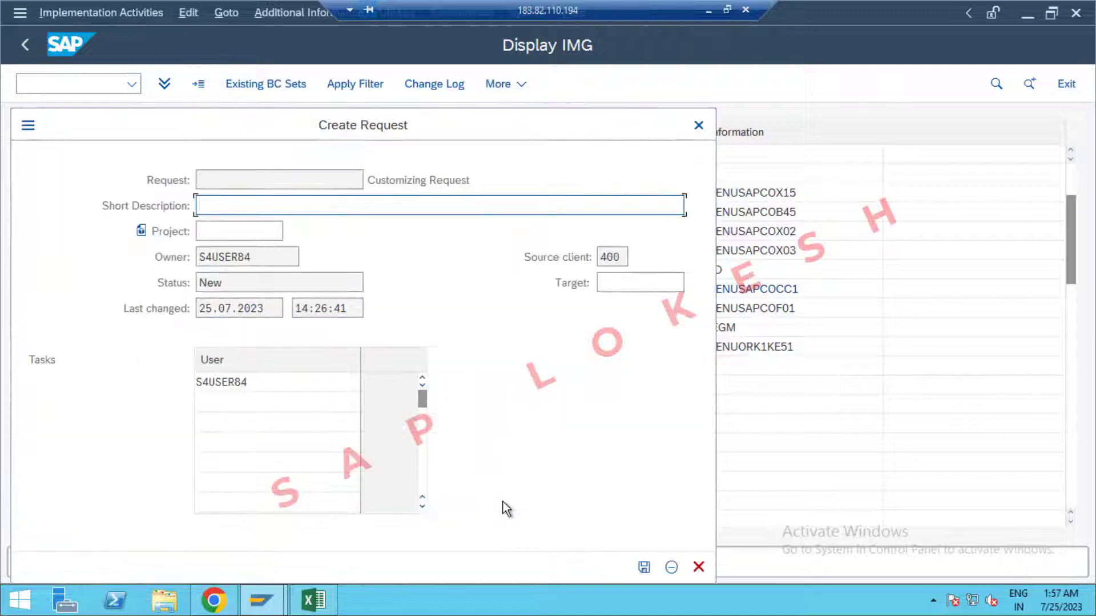
{"action": "left_click", "coordinate": [314, 600]}
{"action": "left_click", "coordinate": [295, 378]}
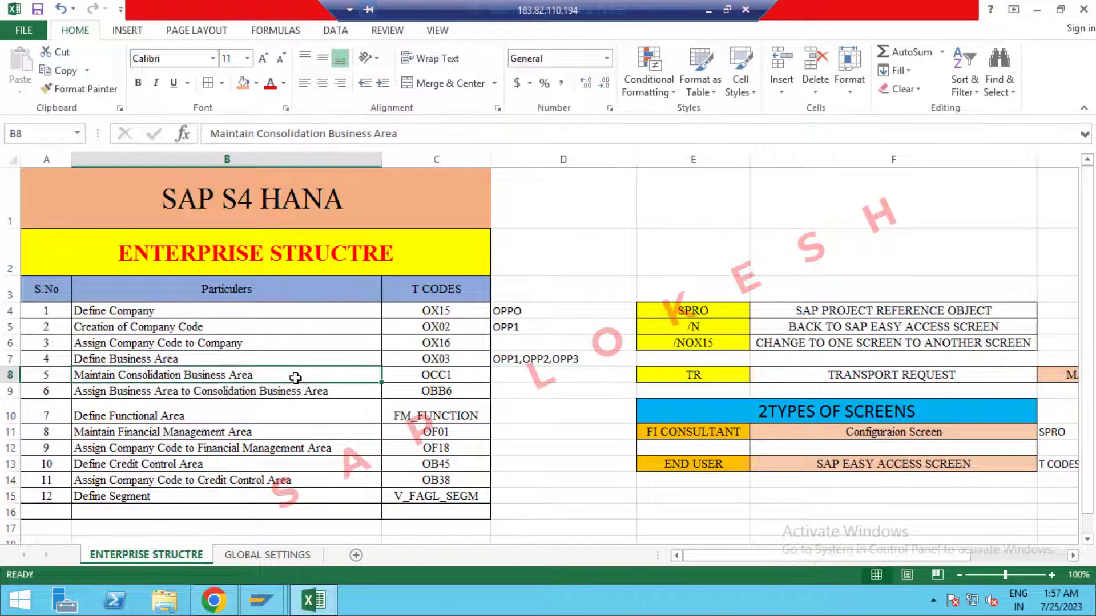
{"action": "key", "text": "ctrl+c"}
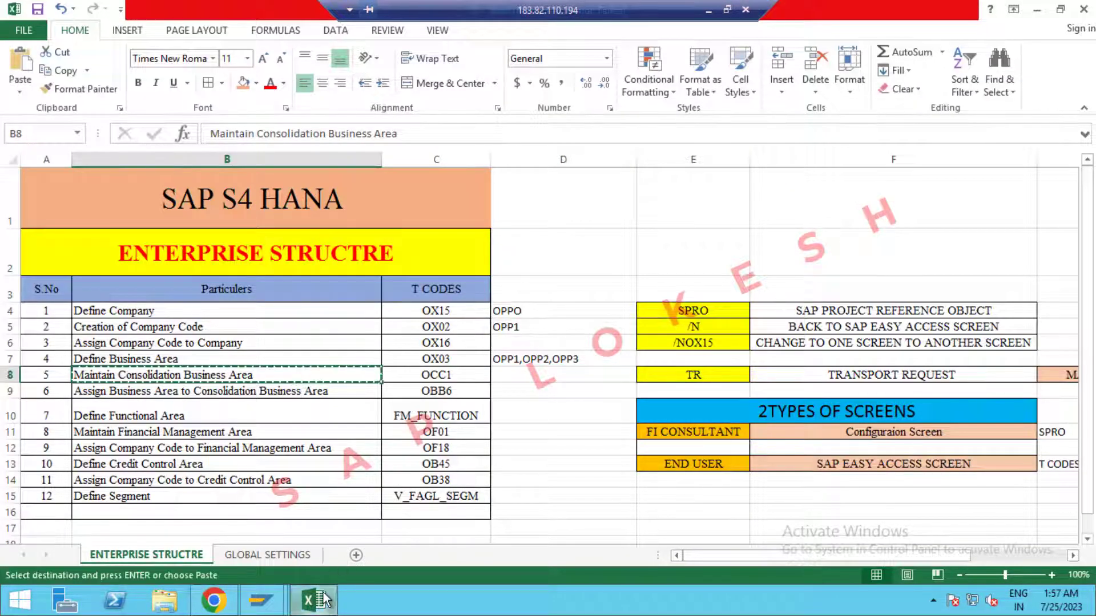
{"action": "key", "text": "alt+Tab"}
{"action": "key", "text": "ctrl+v"}
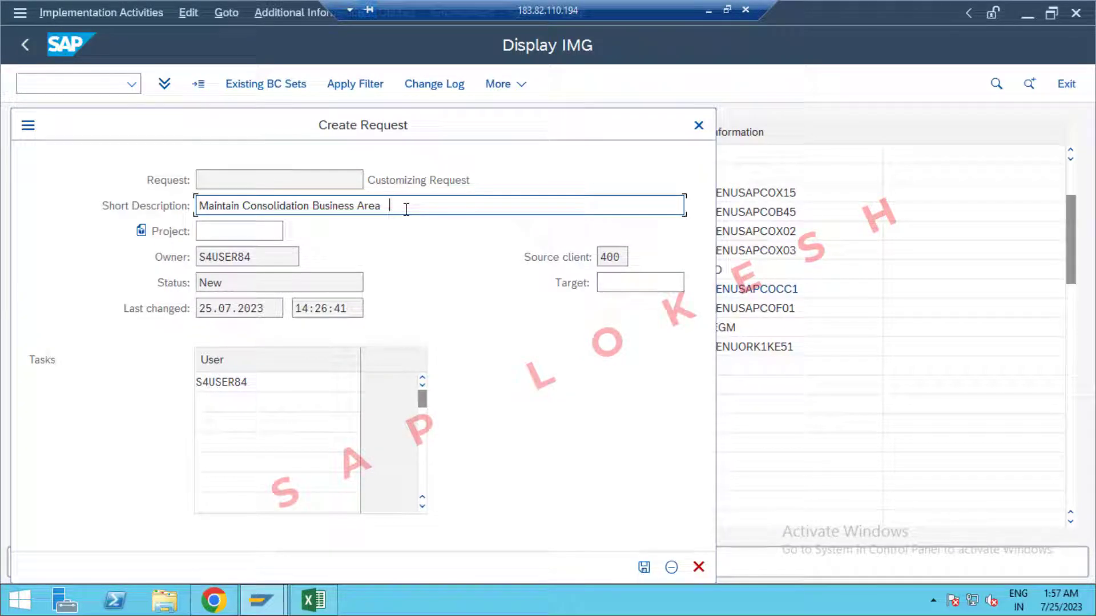
{"action": "type", "text": "OPPO"}
{"action": "left_click", "coordinate": [645, 565]}
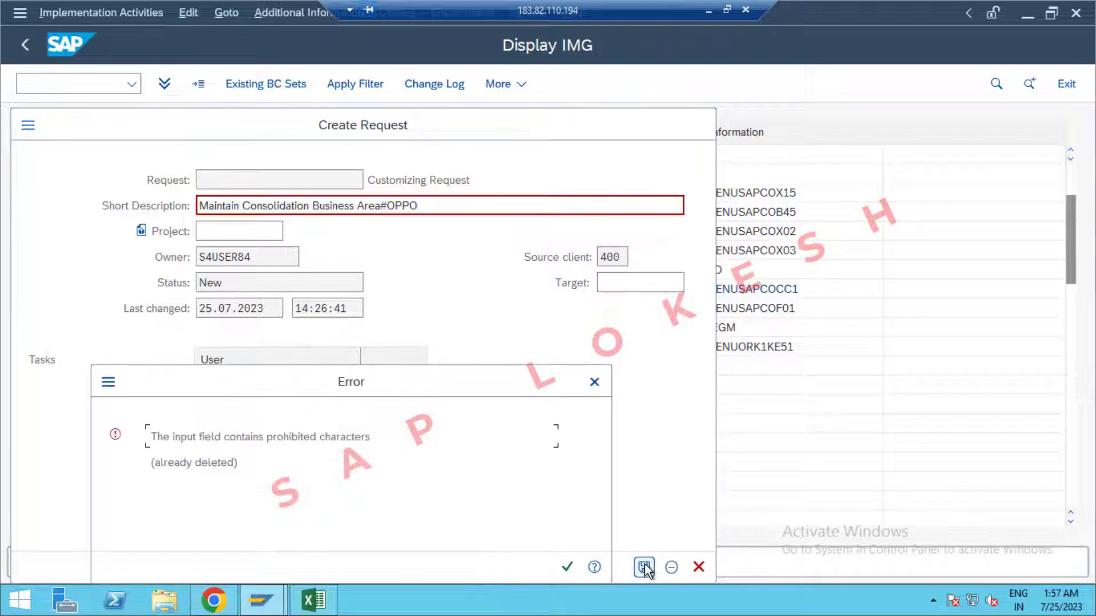
Remove the prohibited # from the request description, then save and confirm the request.
{"action": "left_click", "coordinate": [568, 569]}
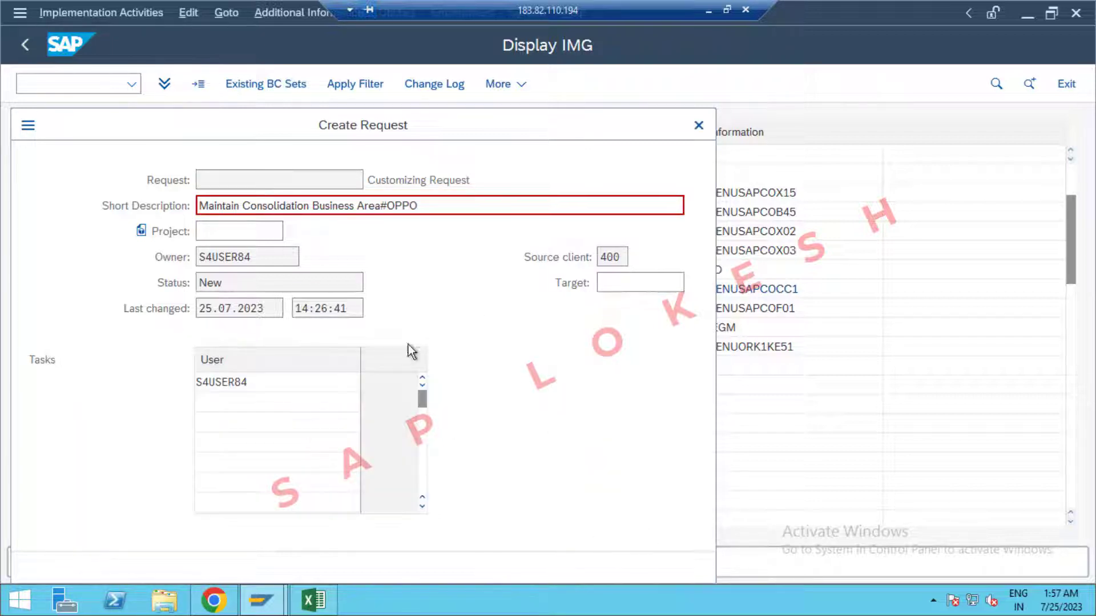
{"action": "left_click", "coordinate": [388, 204]}
{"action": "key", "text": "BackSpace"}
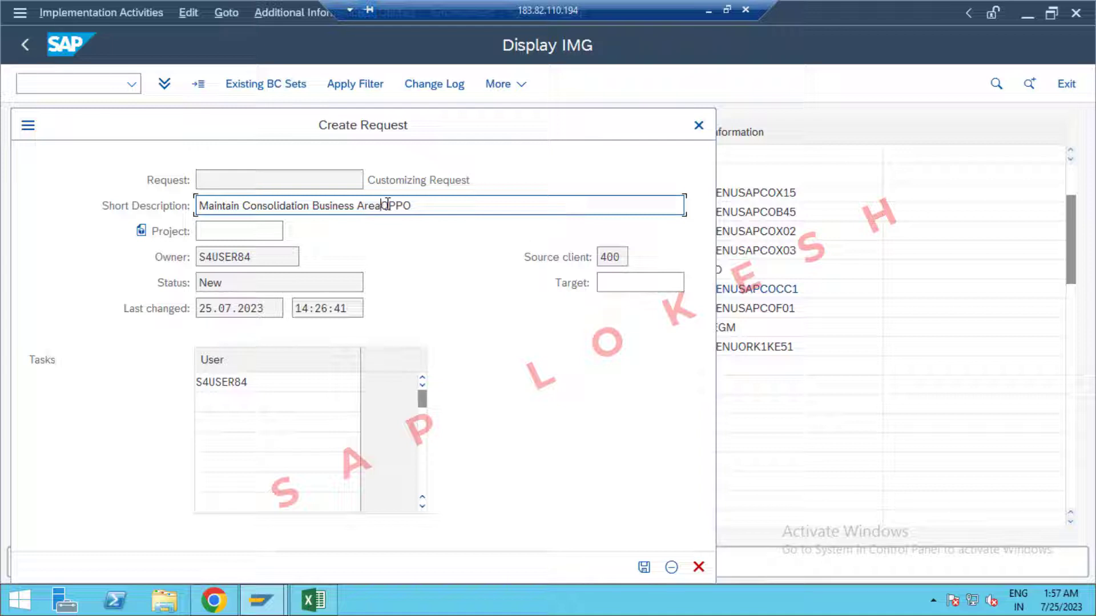
{"action": "type", "text": "opp"}
{"action": "key", "text": "BackSpace"}
{"action": "key", "text": "BackSpace"}
{"action": "type", "text": "OPPO"}
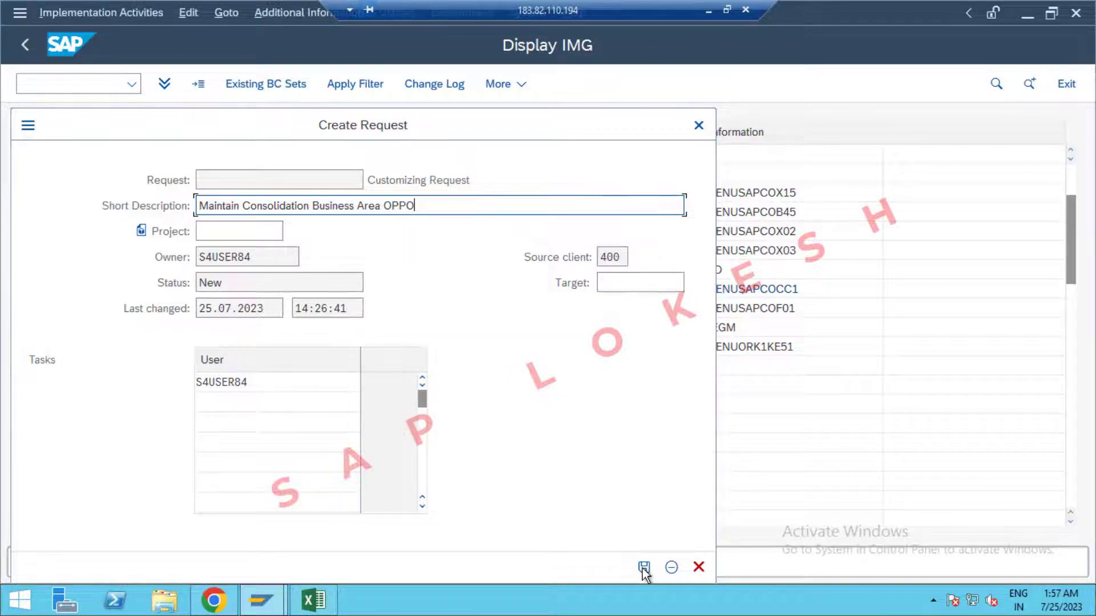
{"action": "left_click", "coordinate": [644, 567]}
{"action": "left_click", "coordinate": [423, 373]}
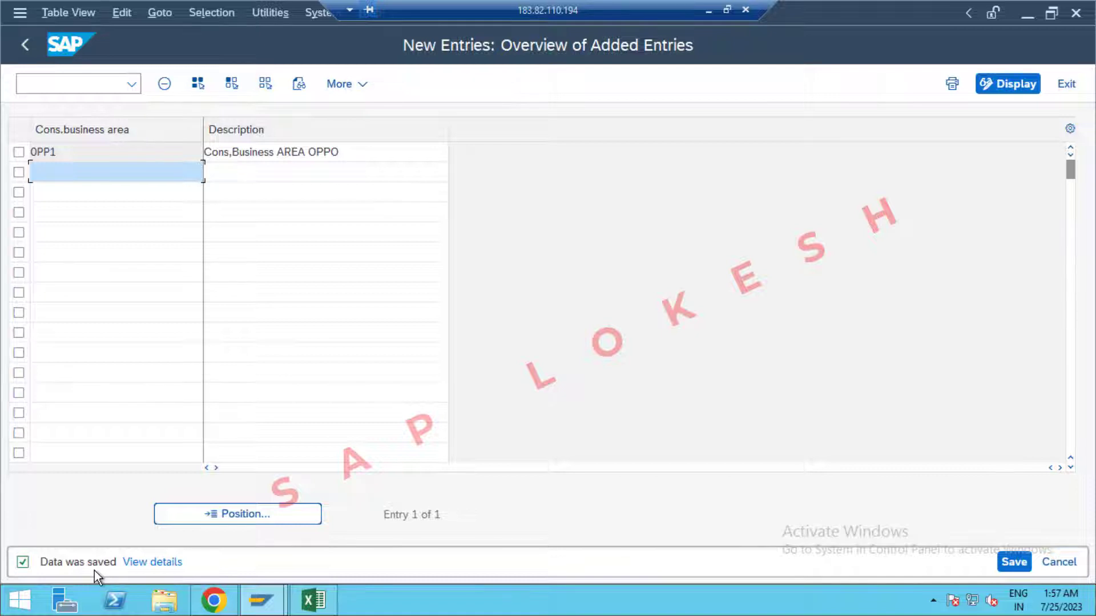
Return to the IMG tree and record OPP1 in Excel cell D8 beside Maintain Consolidation Business Area.
{"action": "left_click", "coordinate": [1067, 86]}
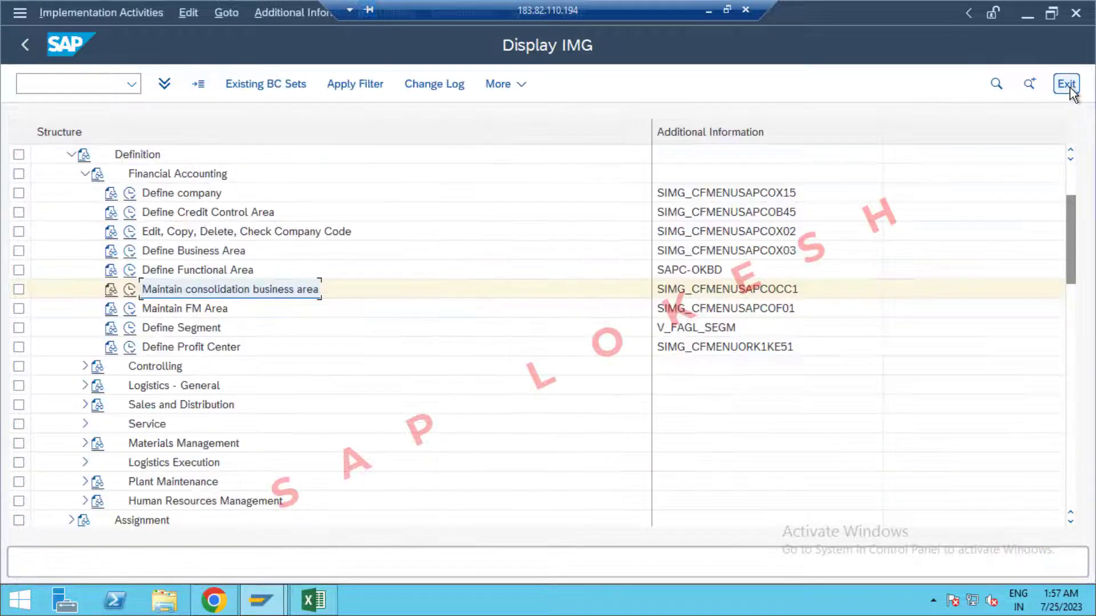
{"action": "left_click", "coordinate": [313, 600]}
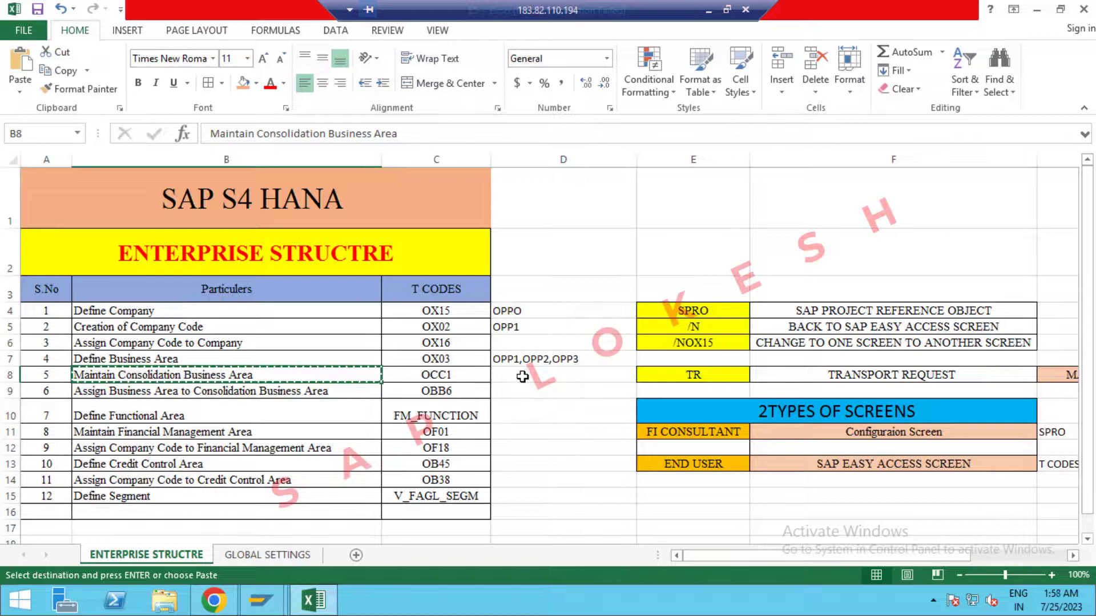
{"action": "left_click", "coordinate": [522, 377]}
{"action": "type", "text": "OPP"}
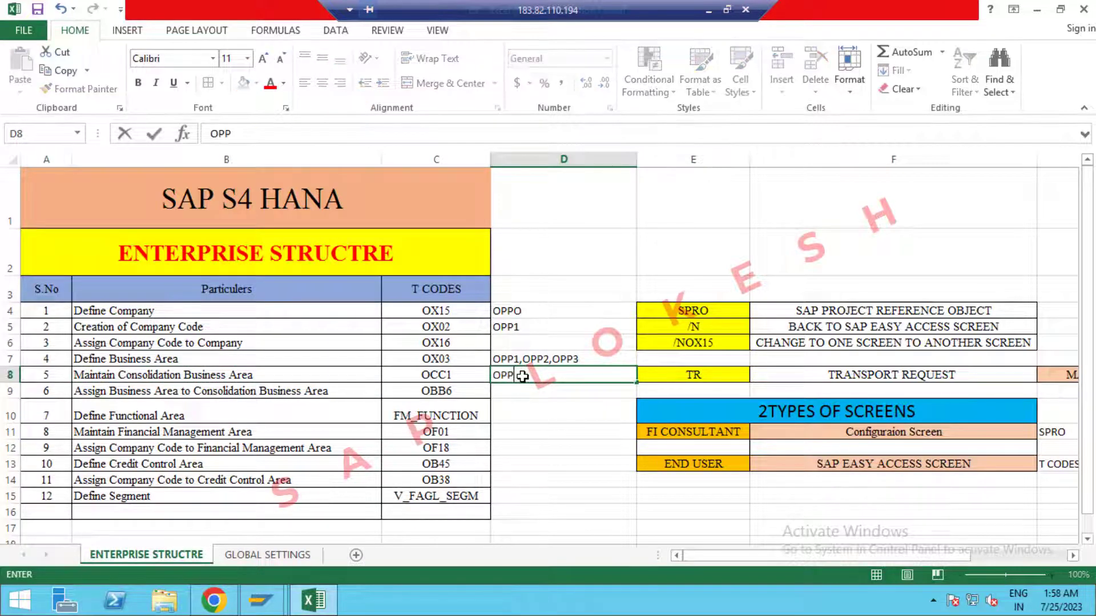
{"action": "type", "text": "1"}
{"action": "key", "text": "Return"}
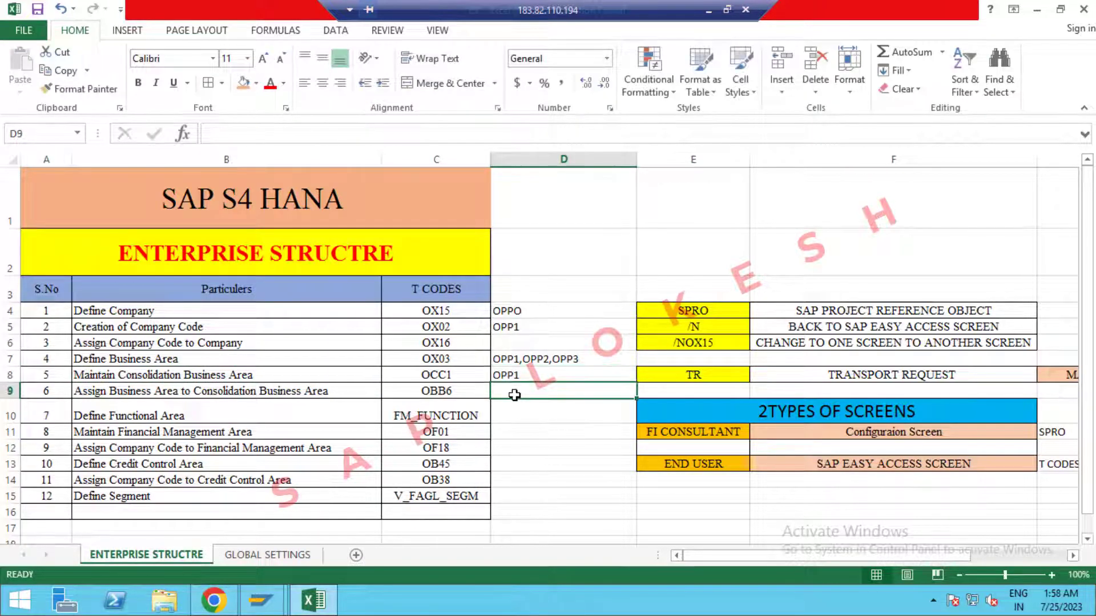
{"action": "left_click", "coordinate": [314, 599]}
{"action": "left_click", "coordinate": [70, 154]}
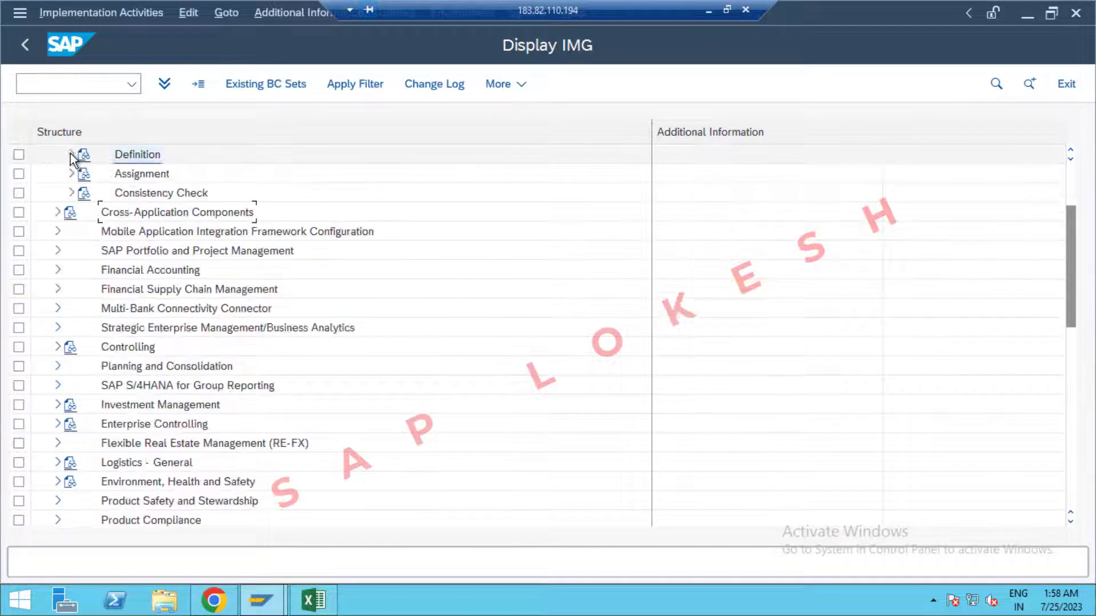
Open the Assign Business Area to Consolidation Business Area table positioned at business area 0PP1.
{"action": "left_click", "coordinate": [72, 174]}
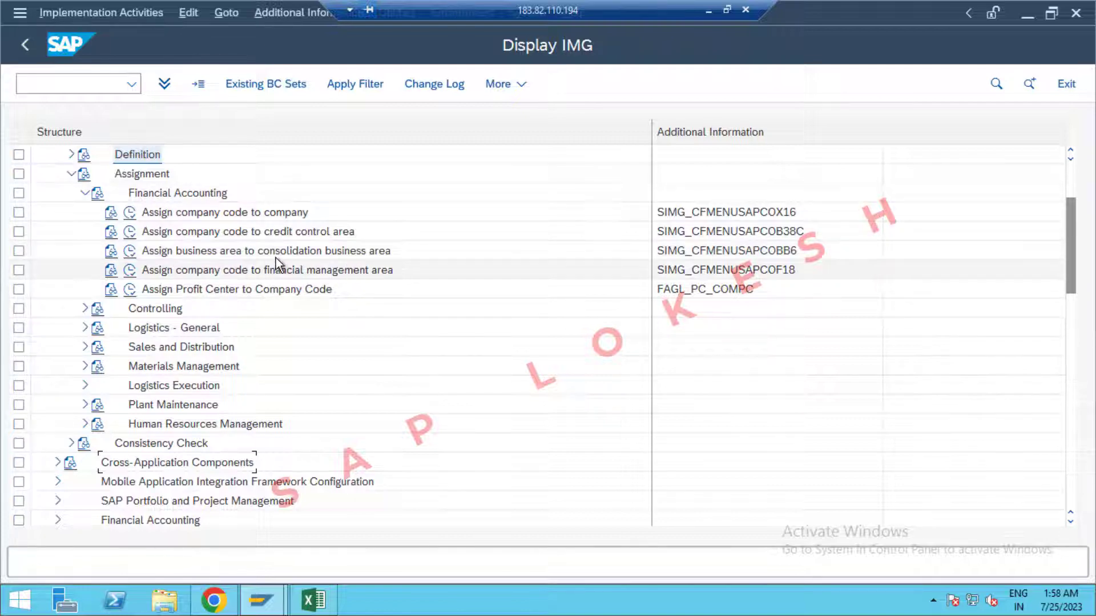
{"action": "left_click", "coordinate": [130, 251]}
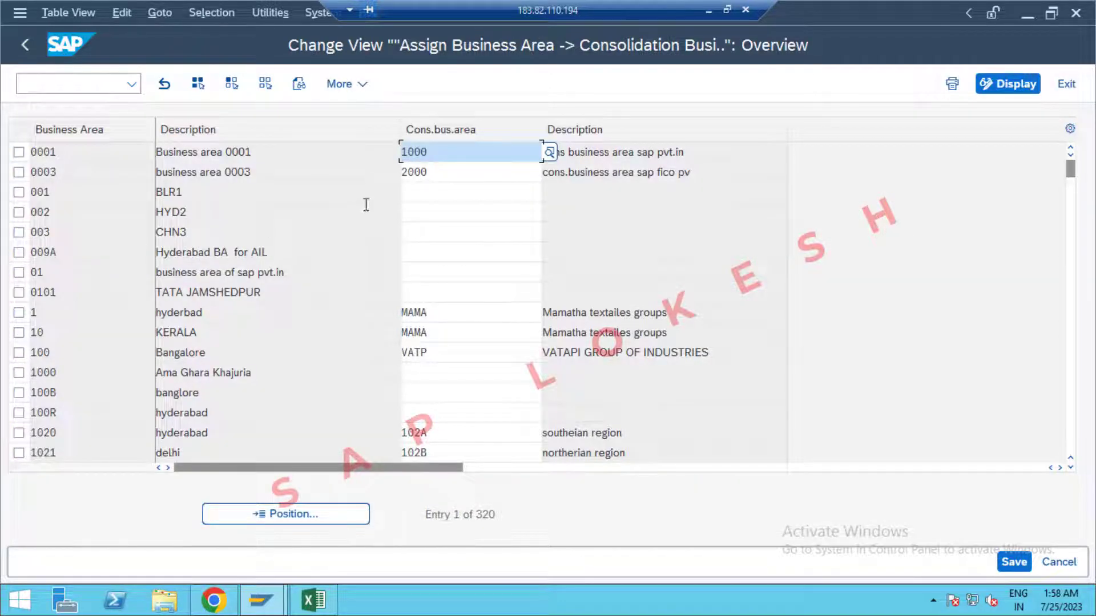
{"action": "left_click", "coordinate": [324, 516]}
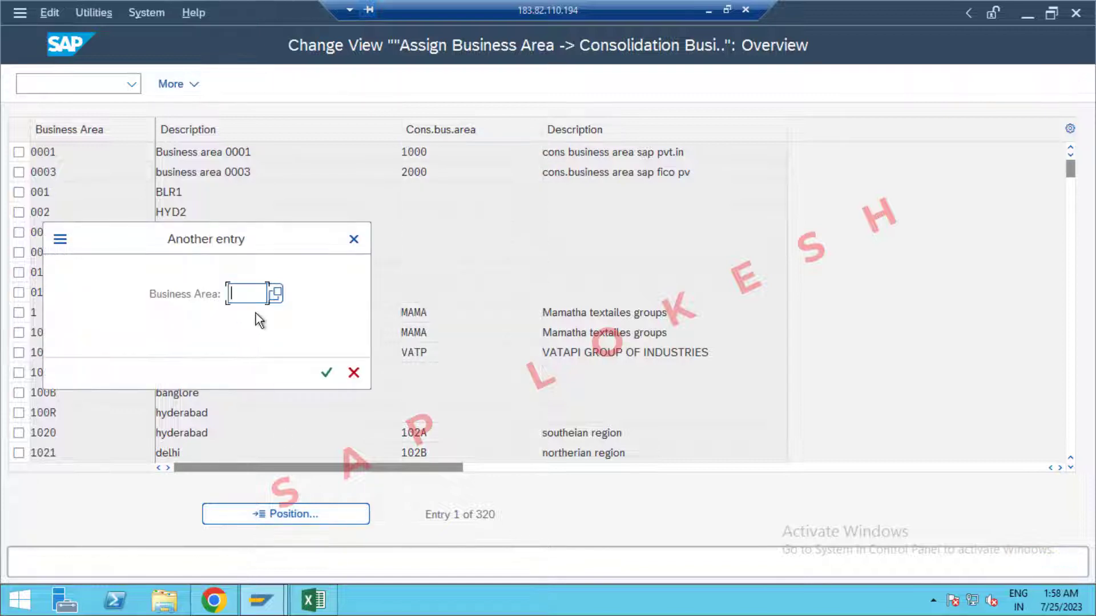
{"action": "type", "text": "0PP1"}
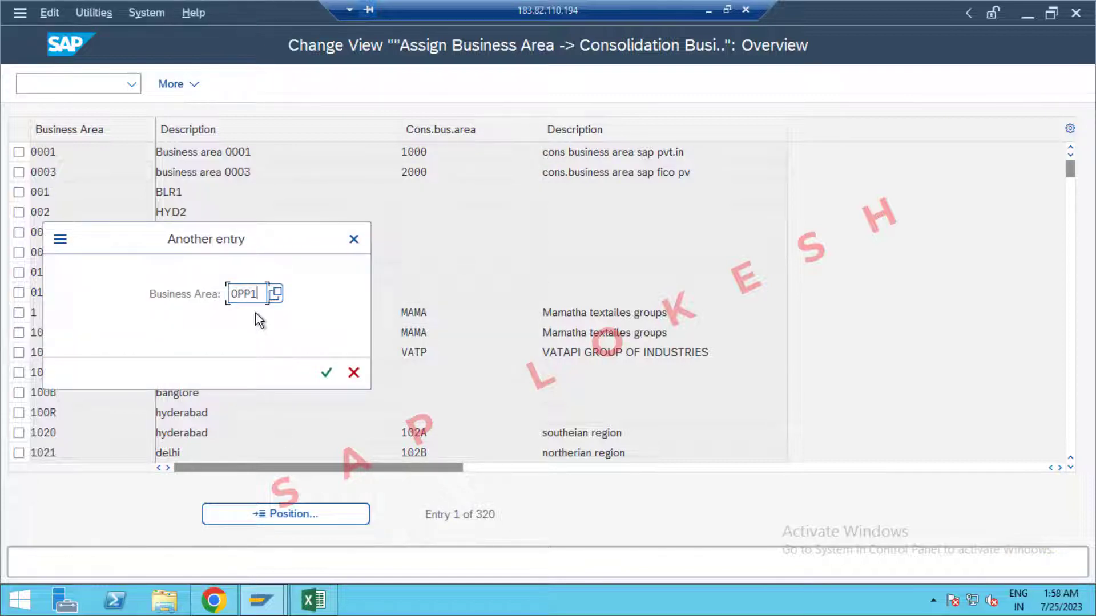
{"action": "key", "text": "Return"}
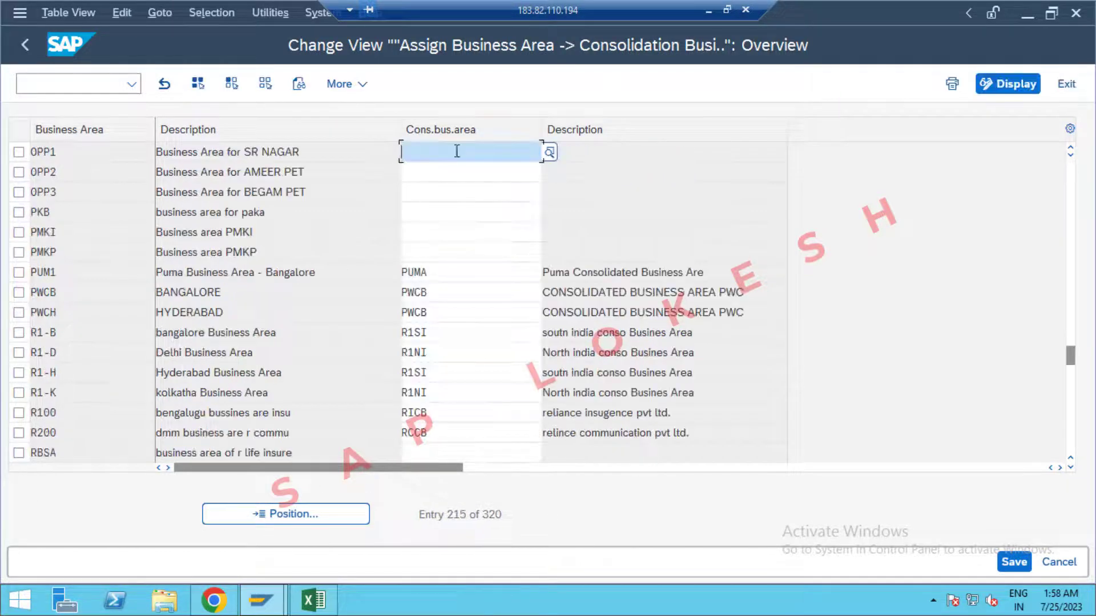
Enter consolidation area 0PP1 for business areas OPP1, OPP2 and OPP3, then save.
{"action": "type", "text": "0"}
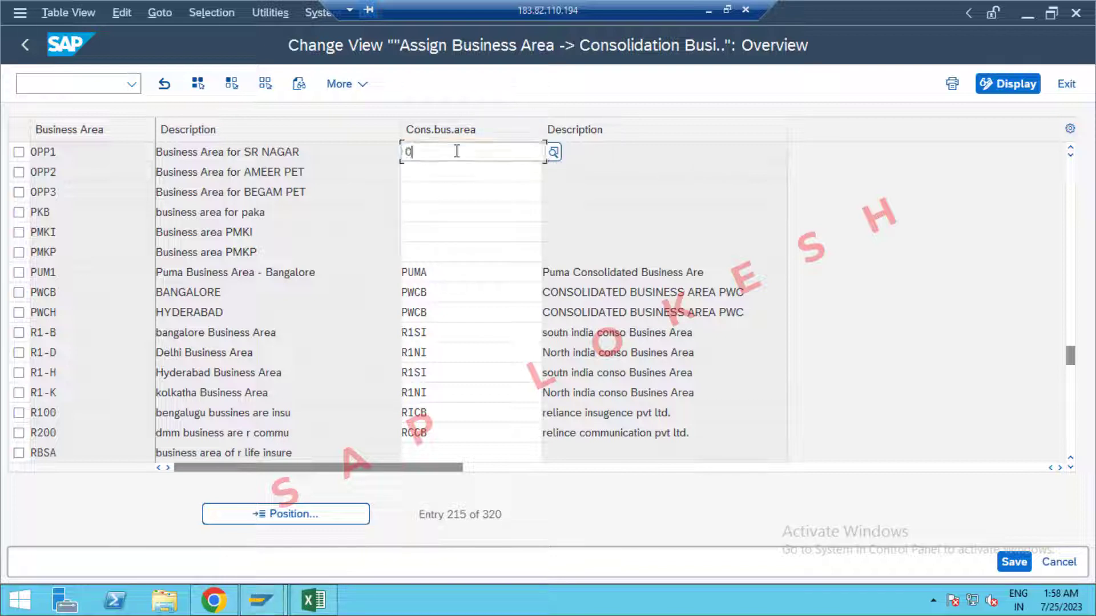
{"action": "type", "text": "PP1"}
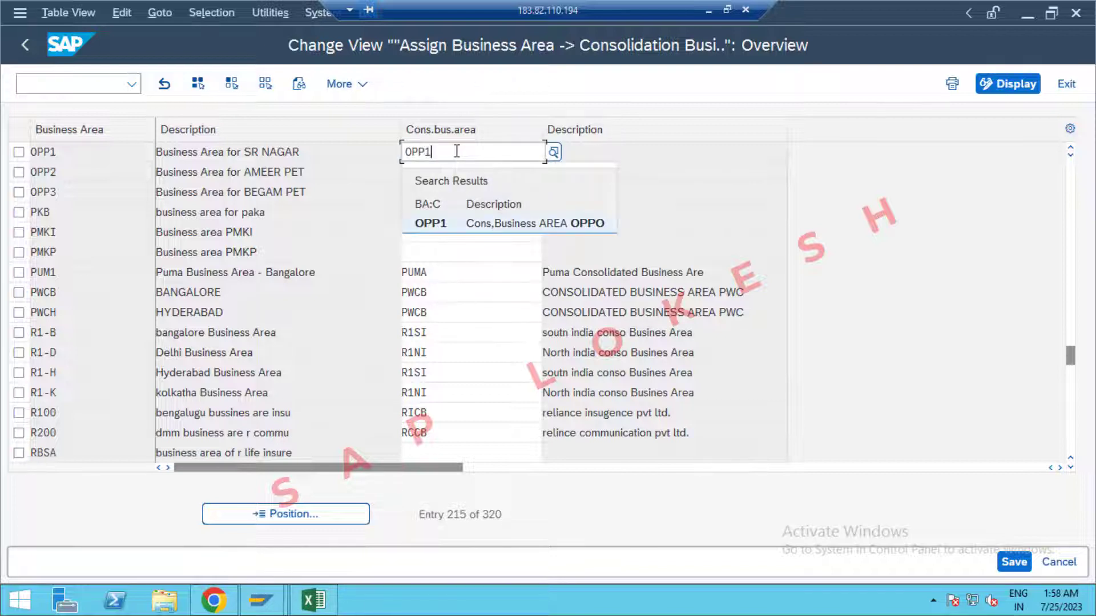
{"action": "key", "text": "Tab"}
{"action": "type", "text": "0PP1"}
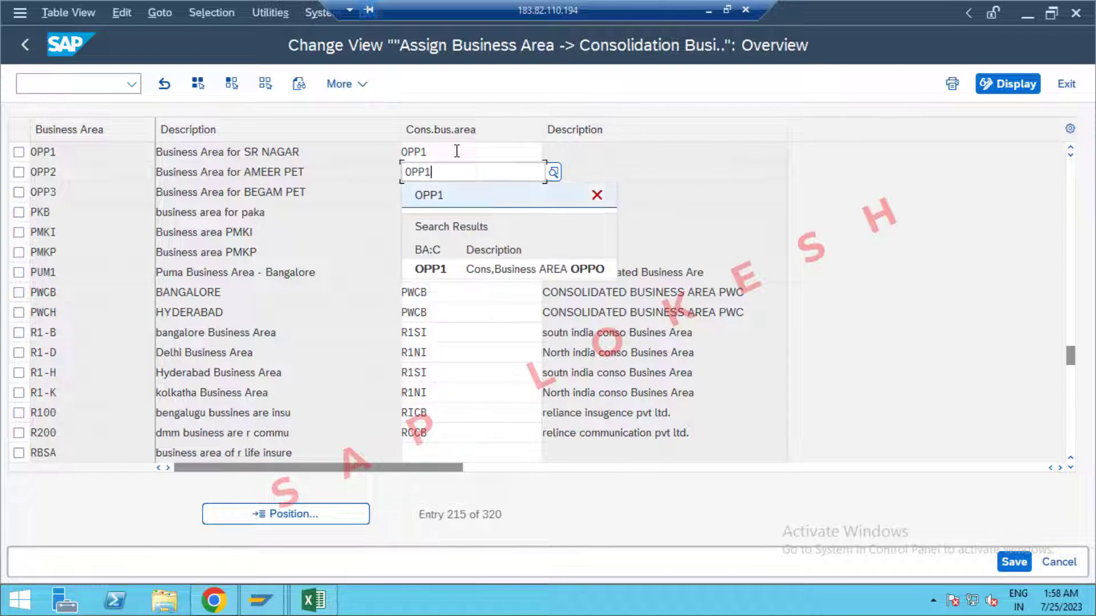
{"action": "key", "text": "Tab"}
{"action": "left_click", "coordinate": [326, 147]}
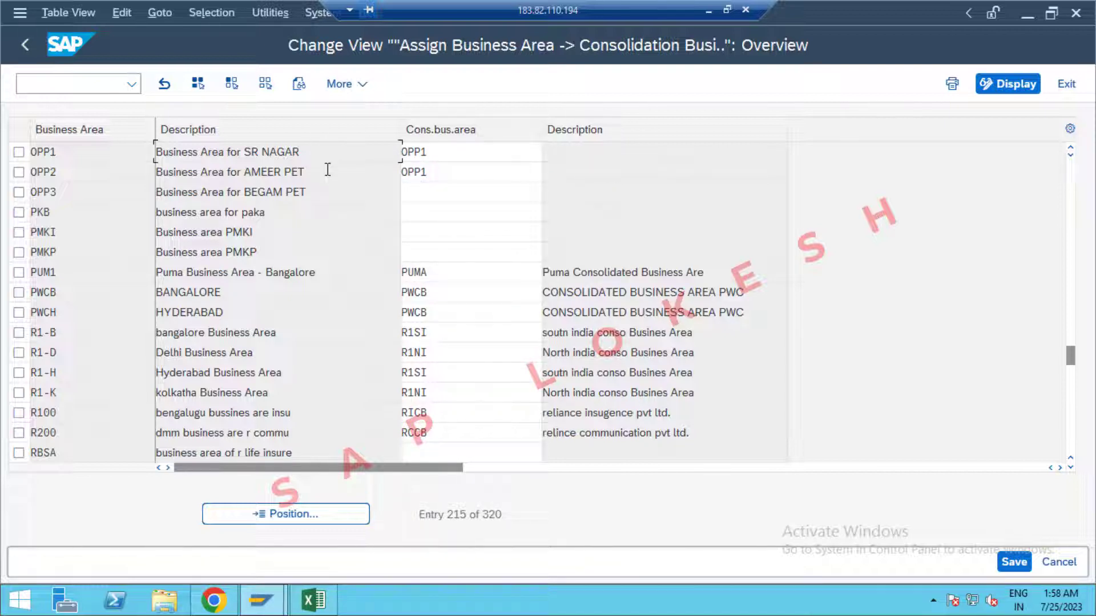
{"action": "left_click", "coordinate": [417, 191]}
{"action": "type", "text": "0PP1"}
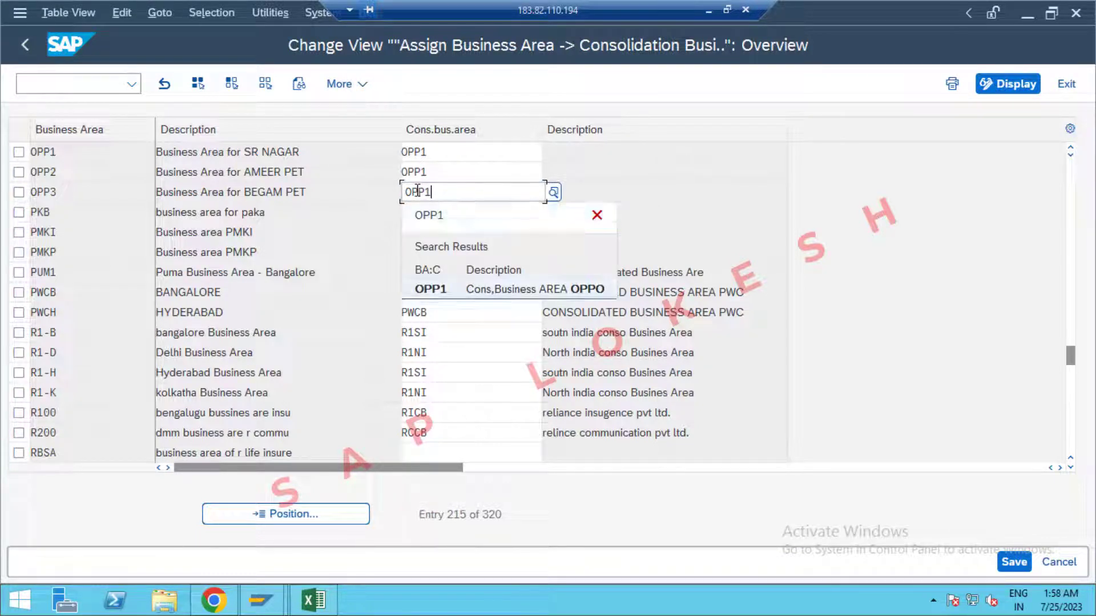
{"action": "key", "text": "Tab"}
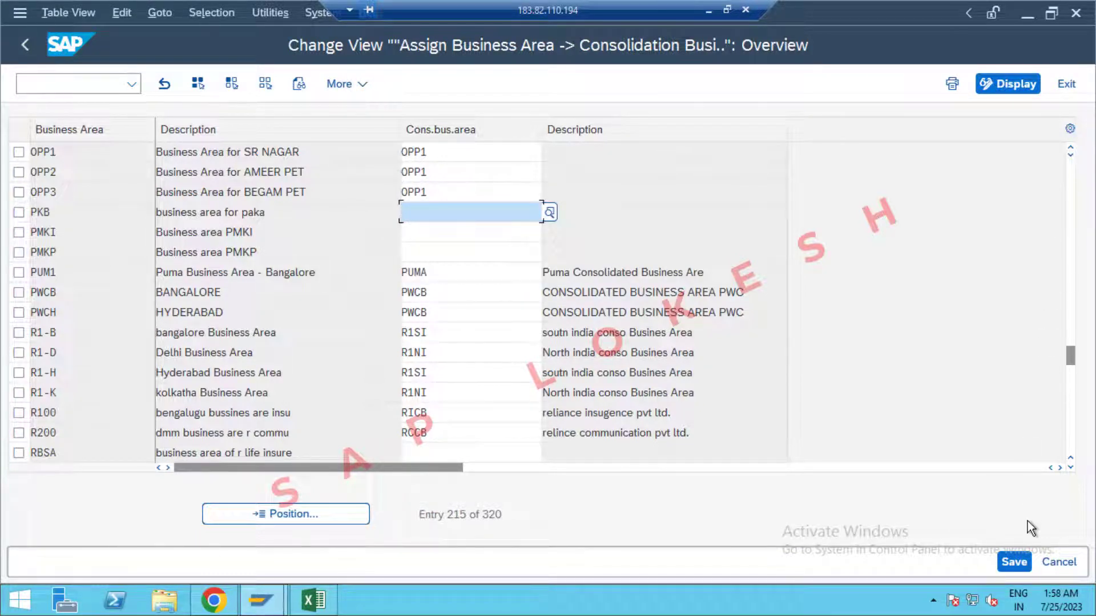
{"action": "left_click", "coordinate": [1015, 562]}
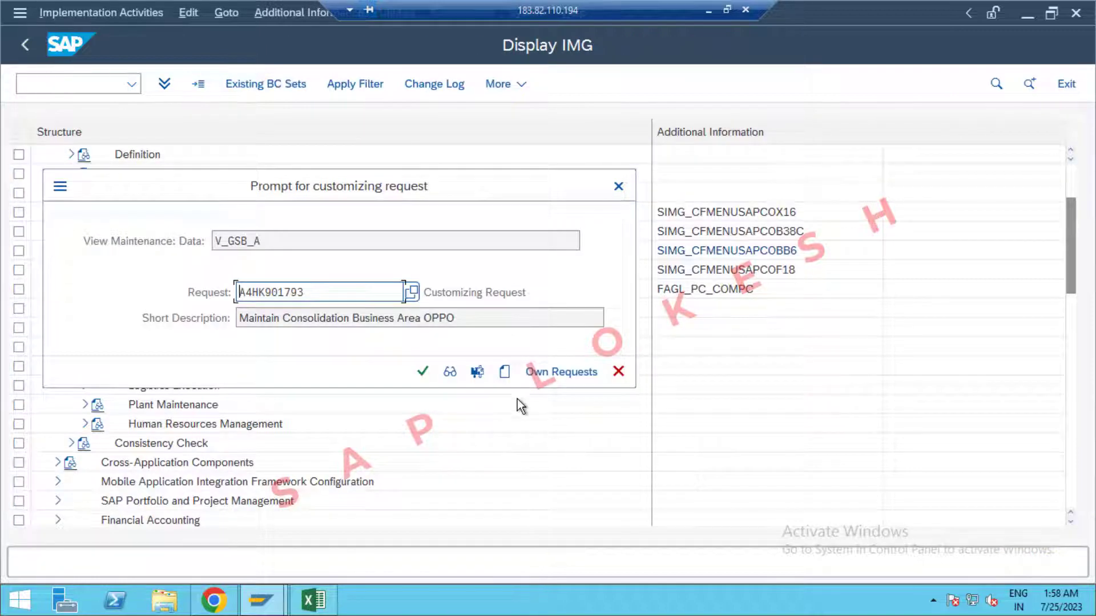
Save the assignments under new request 'Assign Business Area to Consolidation Business Area OPPO', copied from Excel B9.
{"action": "left_click", "coordinate": [505, 372]}
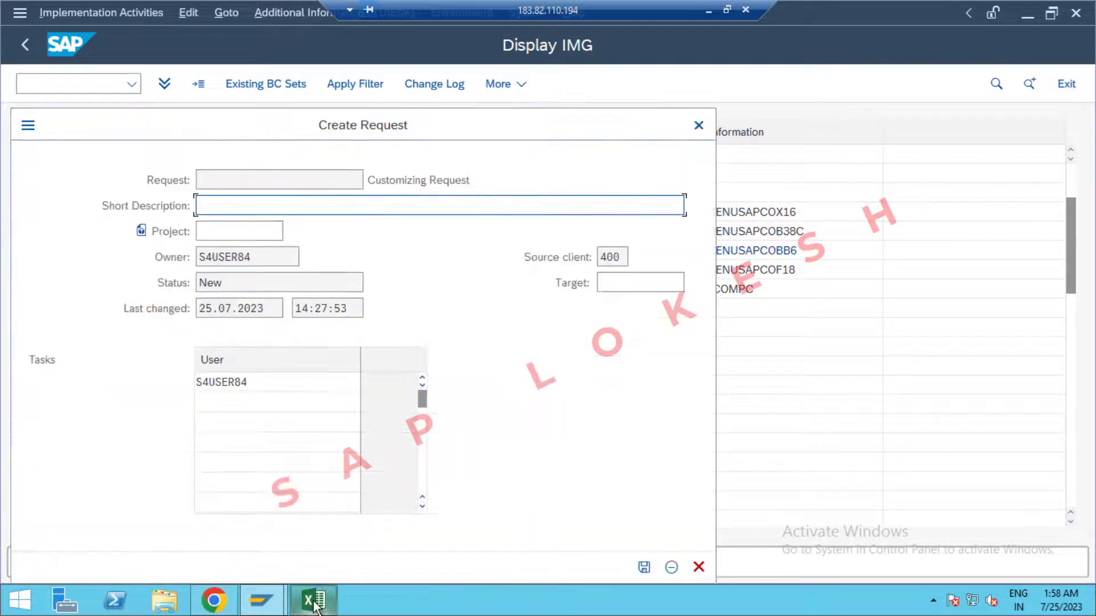
{"action": "left_click", "coordinate": [308, 598]}
{"action": "left_click", "coordinate": [235, 393]}
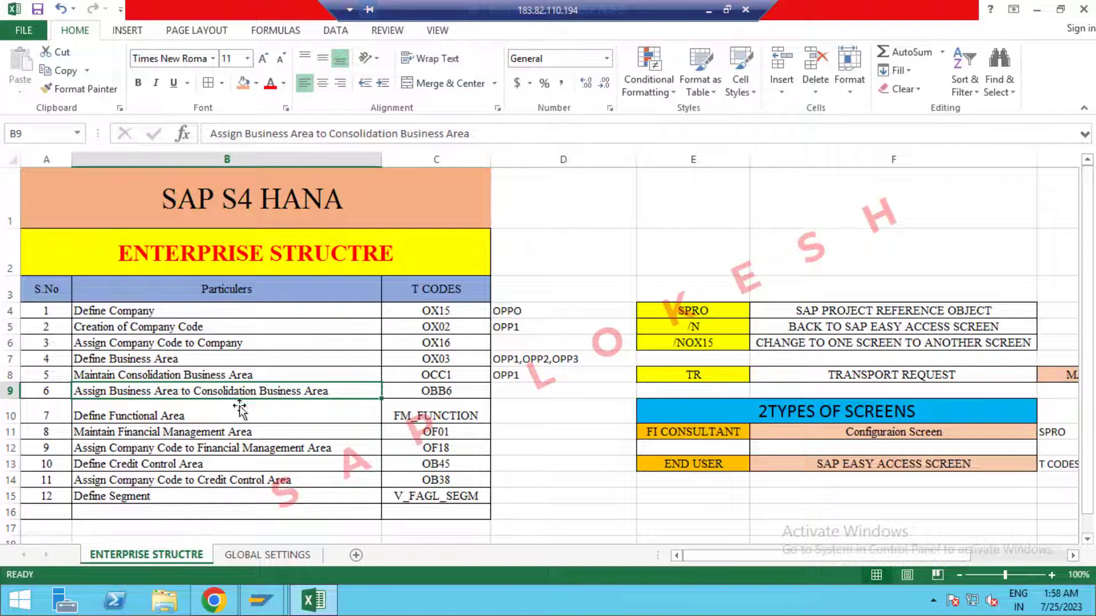
{"action": "key", "text": "ctrl+c"}
{"action": "left_click", "coordinate": [314, 599]}
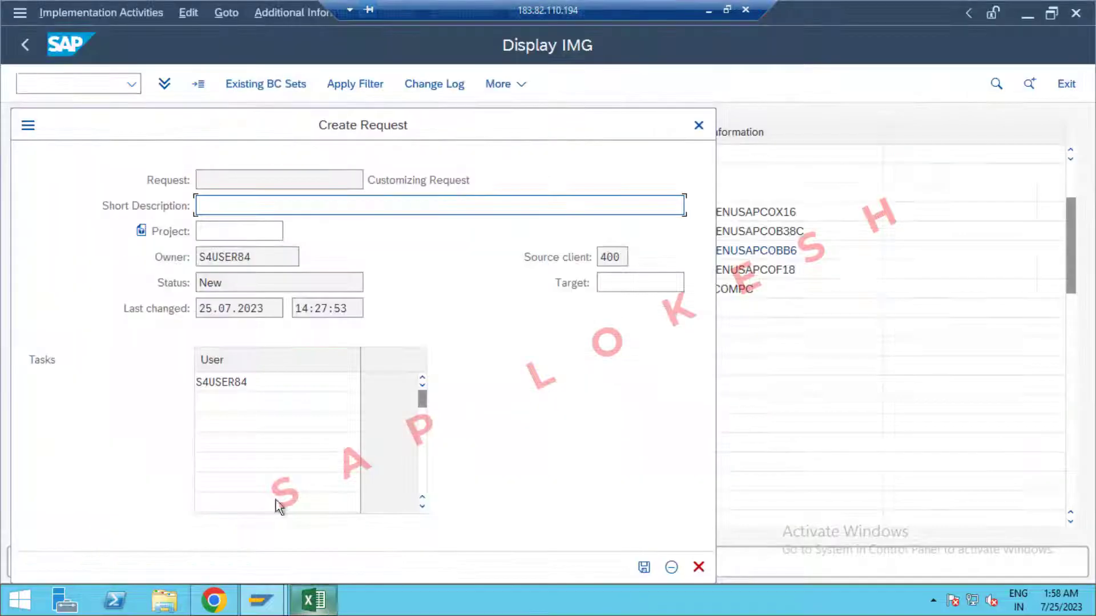
{"action": "key", "text": "ctrl+v"}
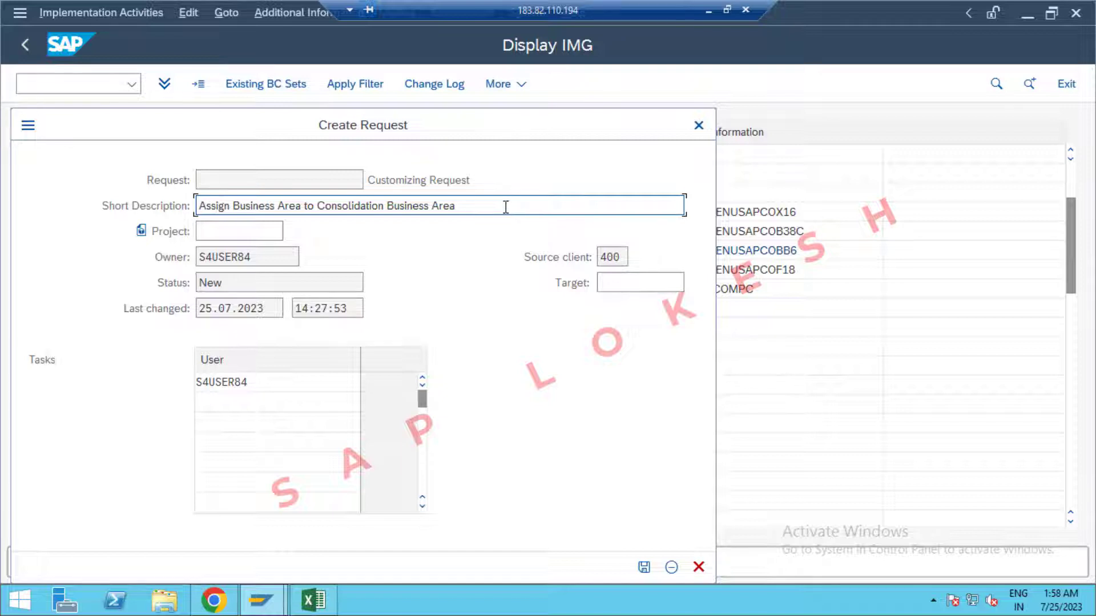
{"action": "type", "text": "OPPO"}
{"action": "left_click", "coordinate": [645, 568]}
{"action": "left_click", "coordinate": [423, 372]}
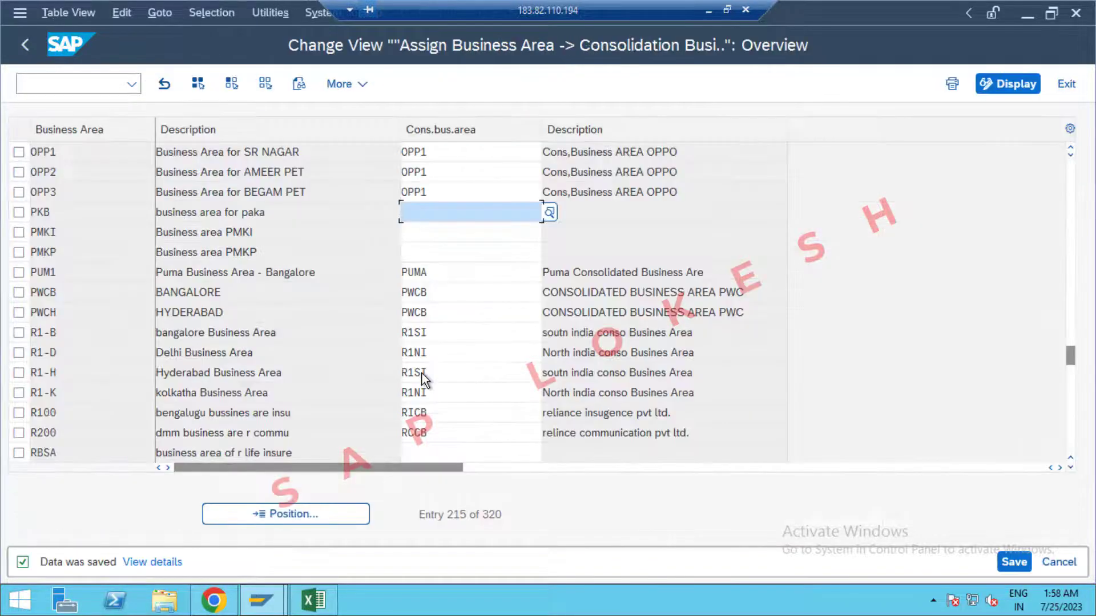
Exit to the IMG tree and copy the FM_FUNCTION code from Excel cell C10.
{"action": "left_click", "coordinate": [1065, 84]}
{"action": "left_click", "coordinate": [313, 600]}
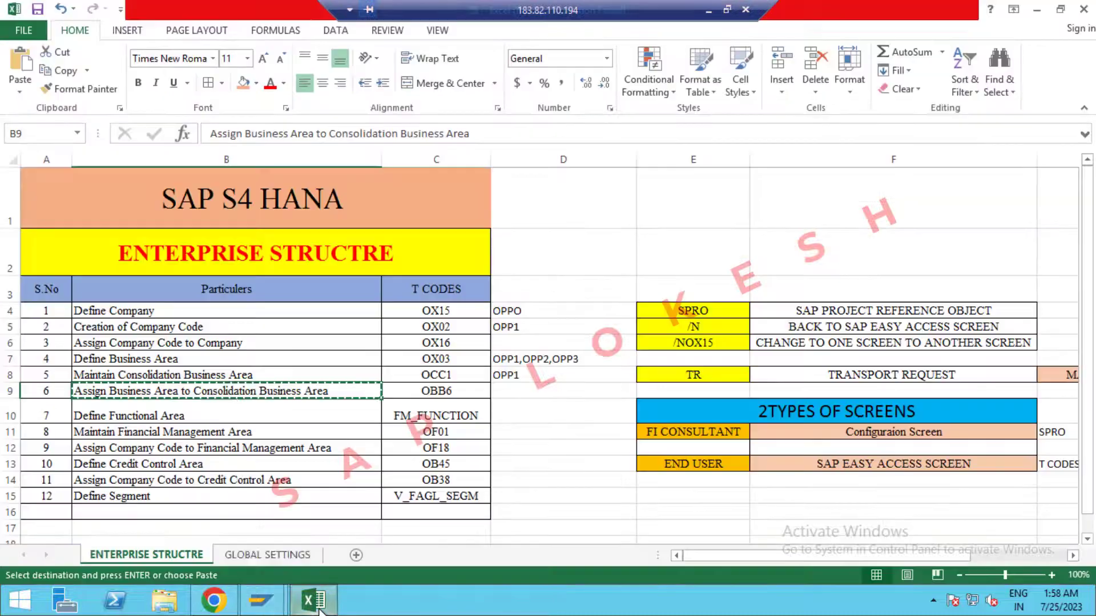
{"action": "left_click", "coordinate": [298, 415]}
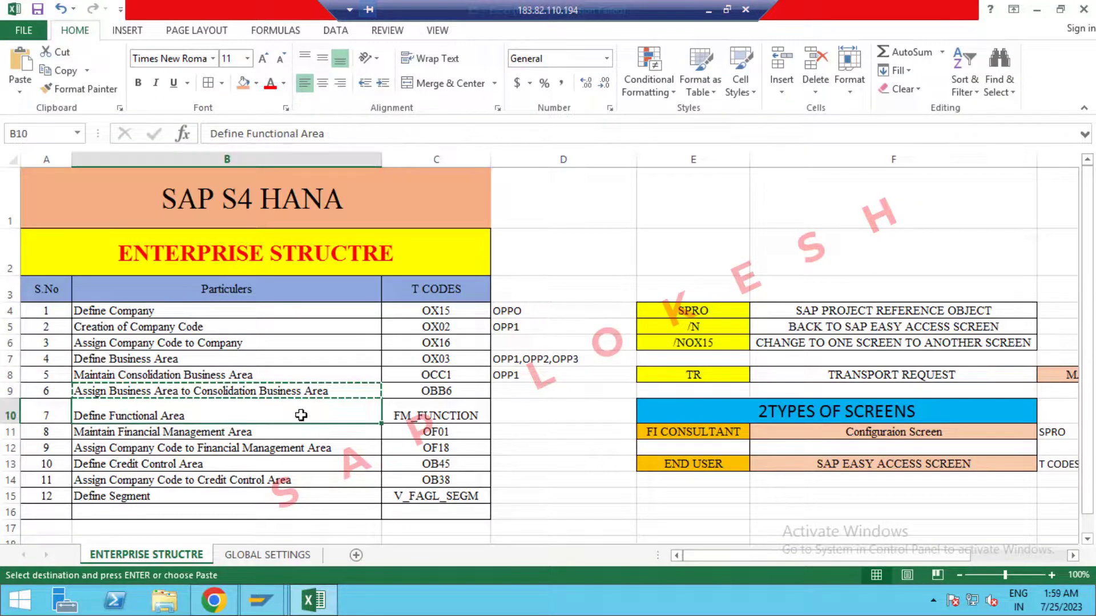
{"action": "key", "text": "Escape"}
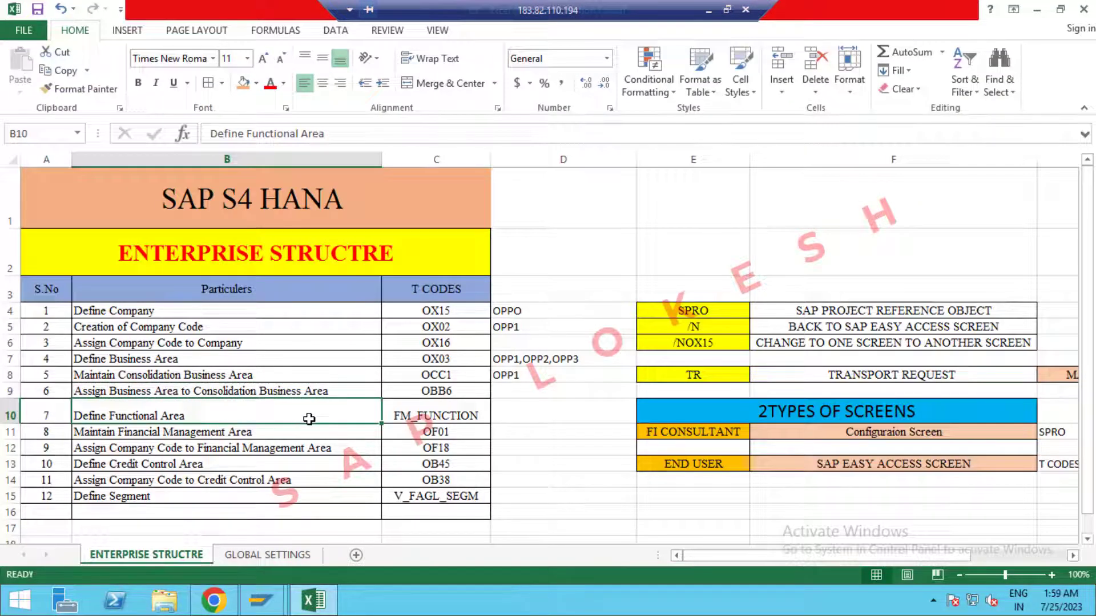
{"action": "left_click", "coordinate": [468, 417]}
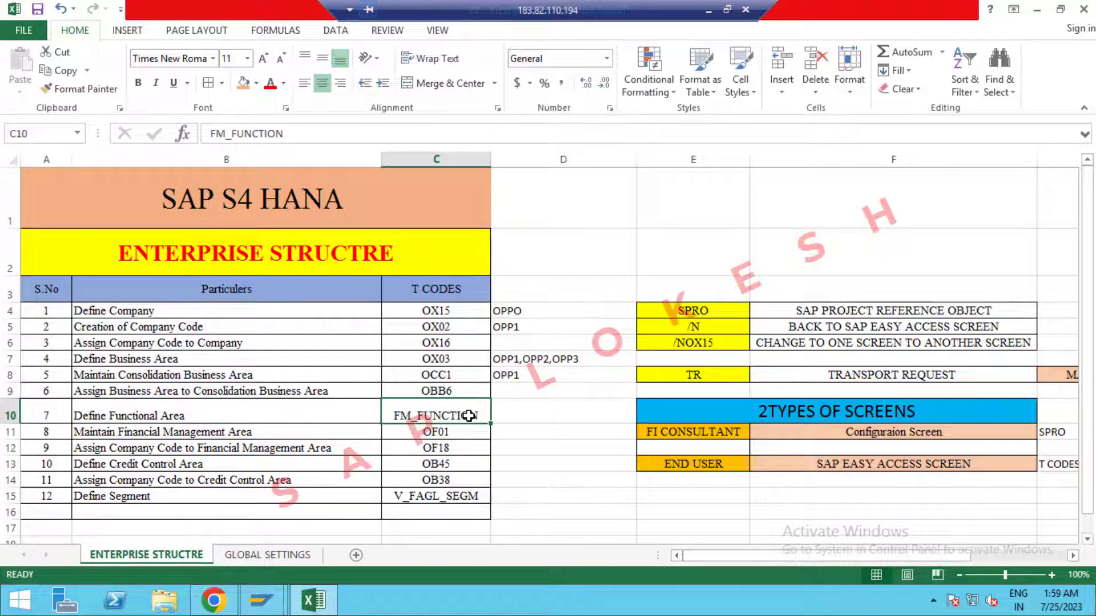
{"action": "key", "text": "ctrl+c"}
{"action": "key", "text": "alt+Tab"}
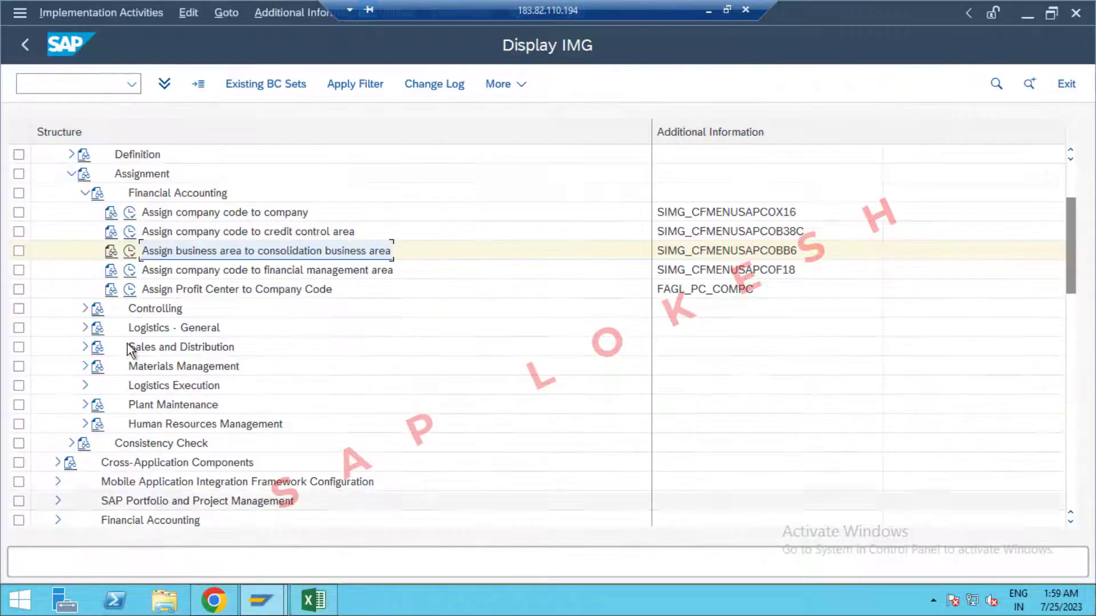
Run transaction FM_FUNCTION and enter SALE as the functional area key.
{"action": "left_click", "coordinate": [124, 87]}
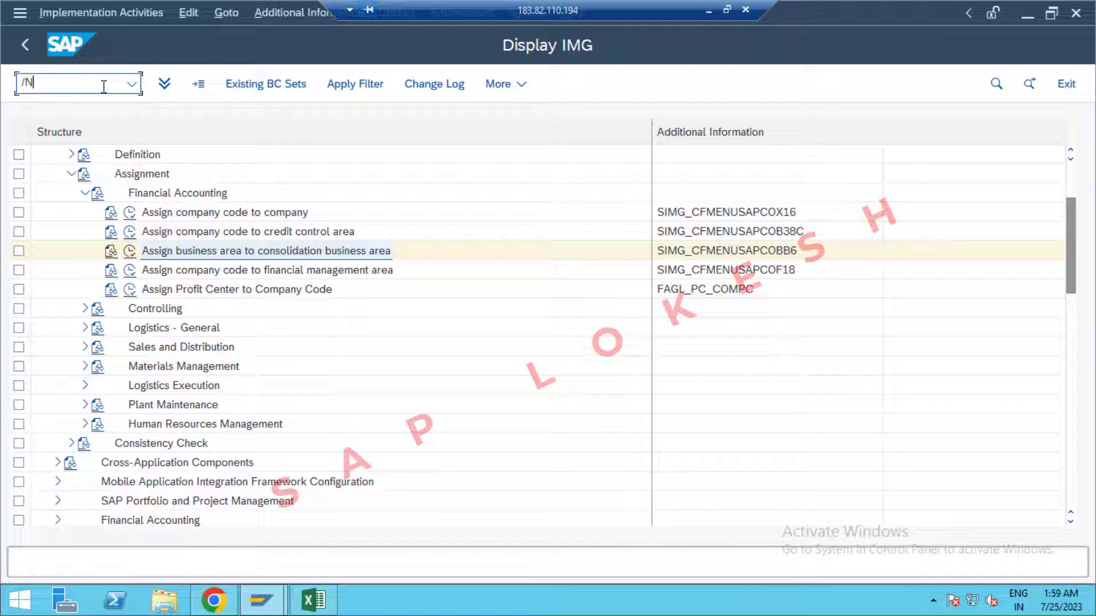
{"action": "key", "text": "Return"}
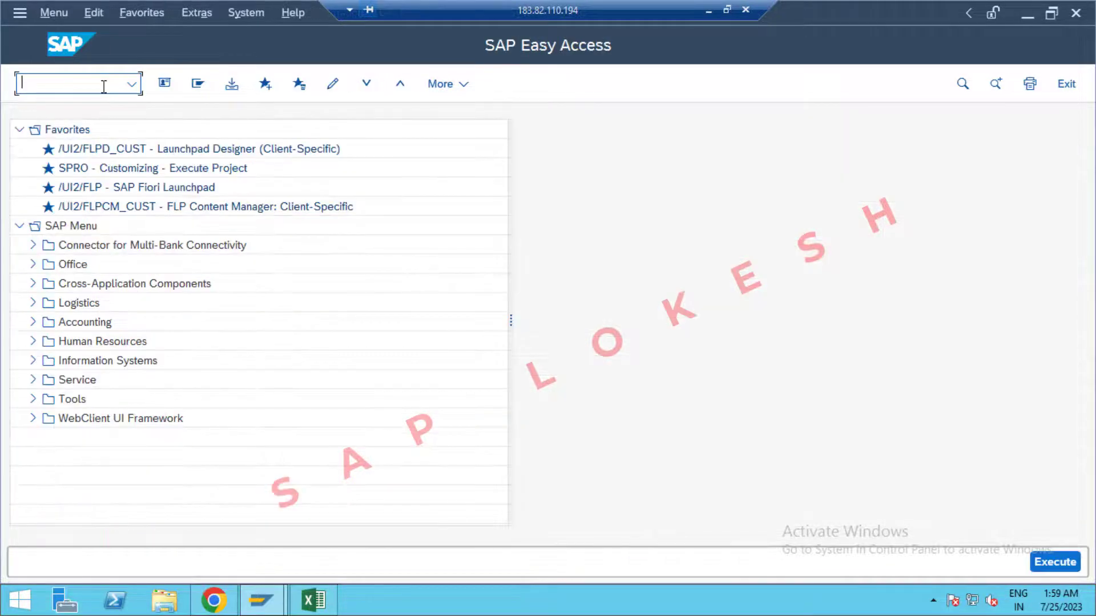
{"action": "key", "text": "ctrl+v"}
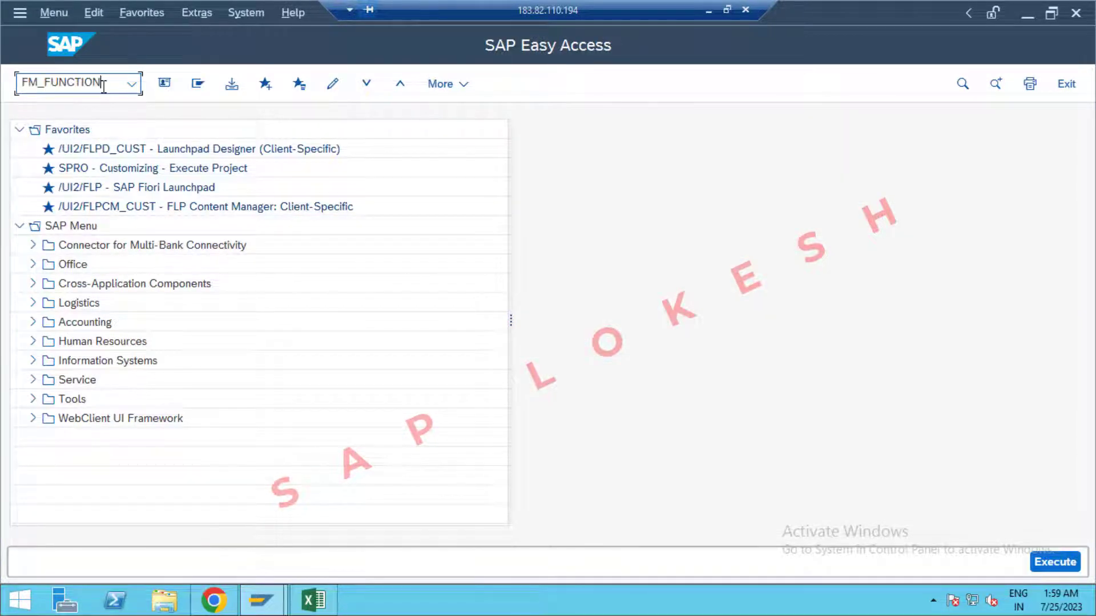
{"action": "key", "text": "Return"}
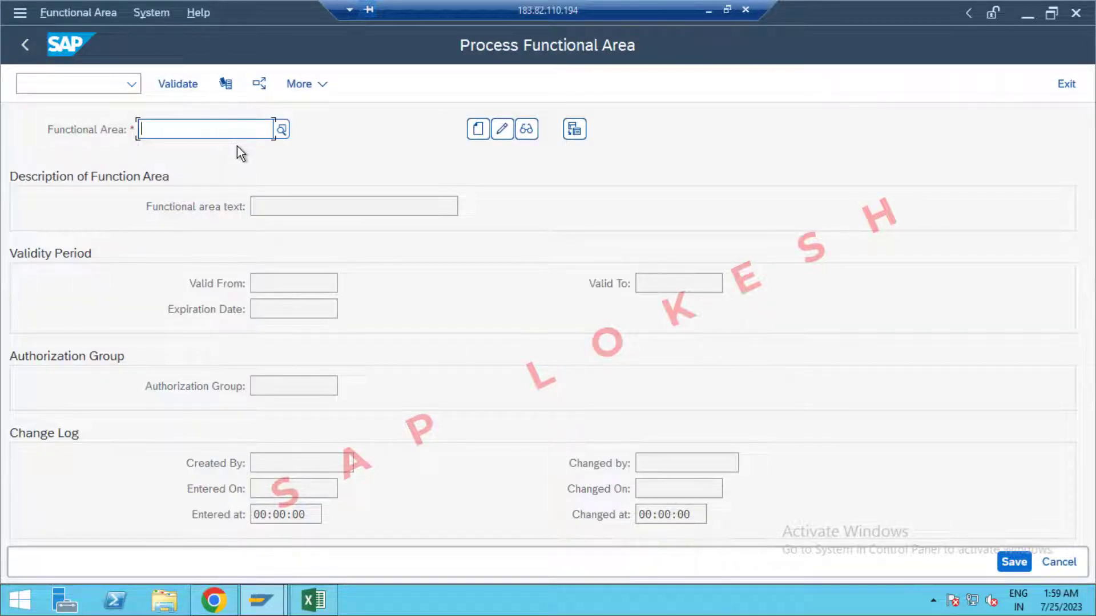
{"action": "type", "text": "P"}
{"action": "key", "text": "BackSpace"}
{"action": "type", "text": "SALES"}
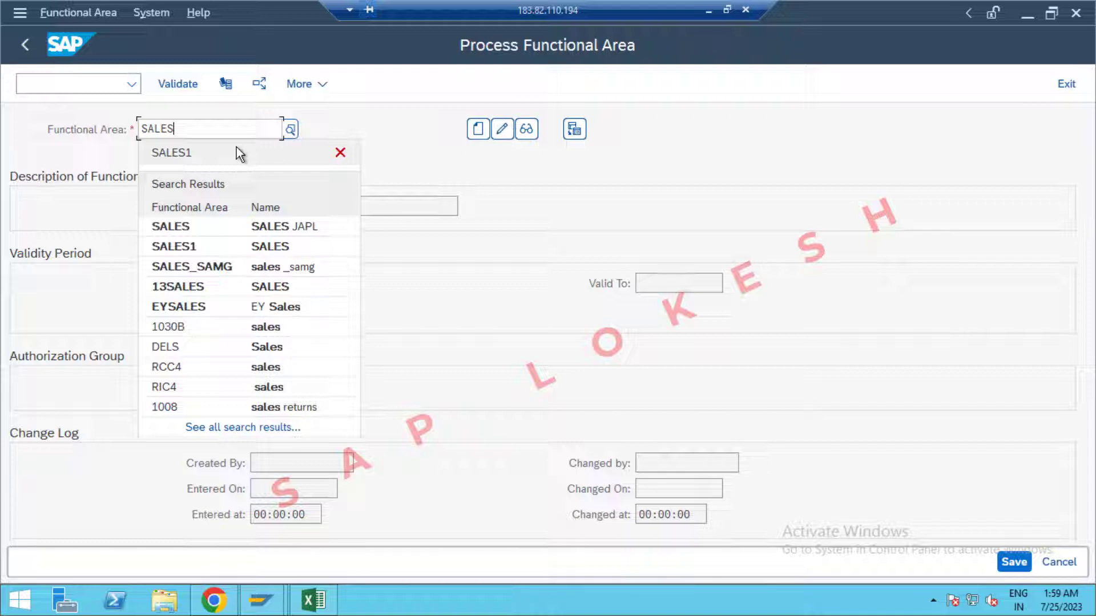
{"action": "key", "text": "BackSpace"}
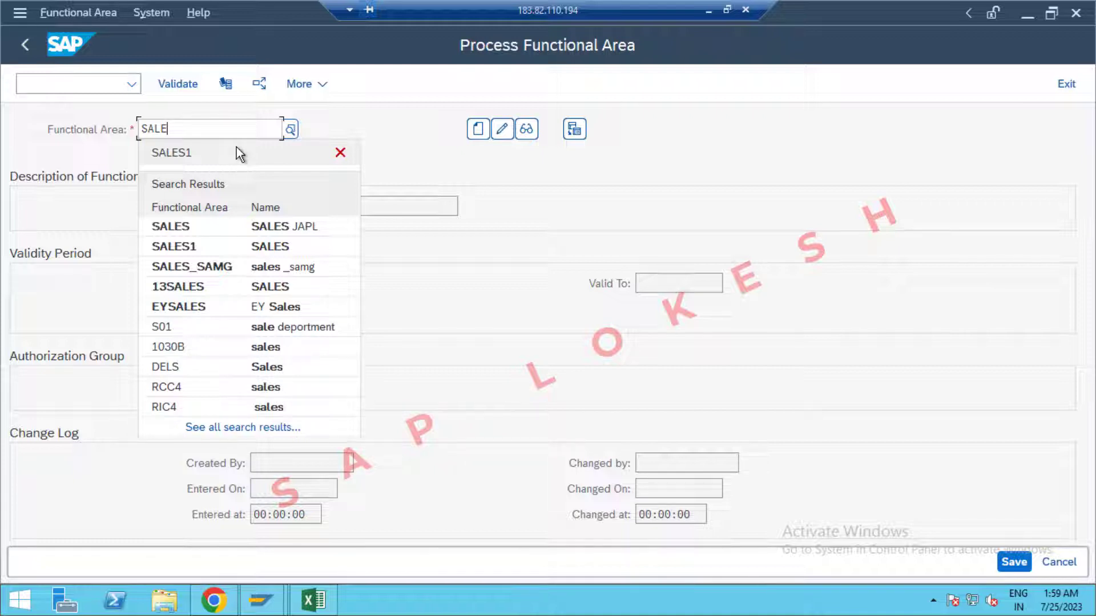
{"action": "key", "text": "Tab"}
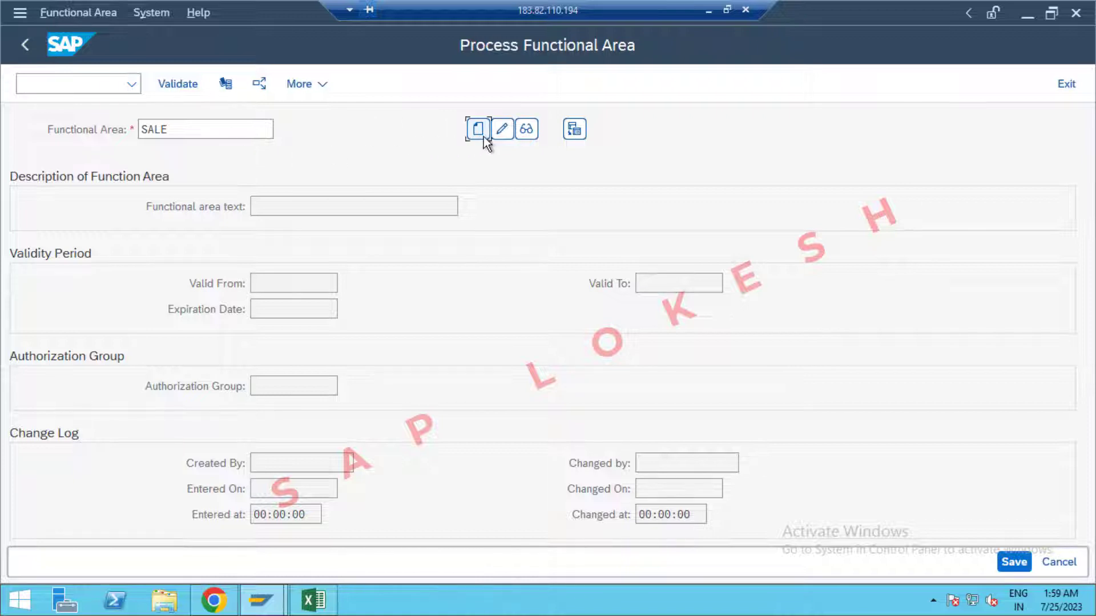
Create SALE with text SALES, valid 01.04.2023 to 31.03.2024, expiring 31.03.2024, and save.
{"action": "left_click", "coordinate": [483, 137]}
{"action": "type", "text": "S"}
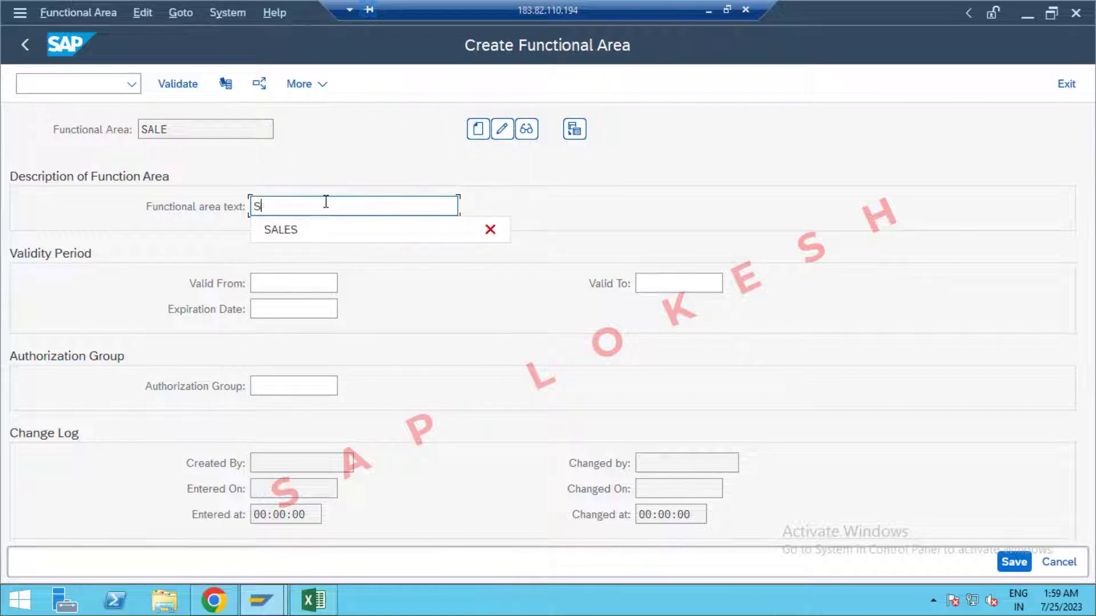
{"action": "type", "text": "A"}
{"action": "left_click", "coordinate": [291, 228]}
{"action": "left_click", "coordinate": [290, 278]}
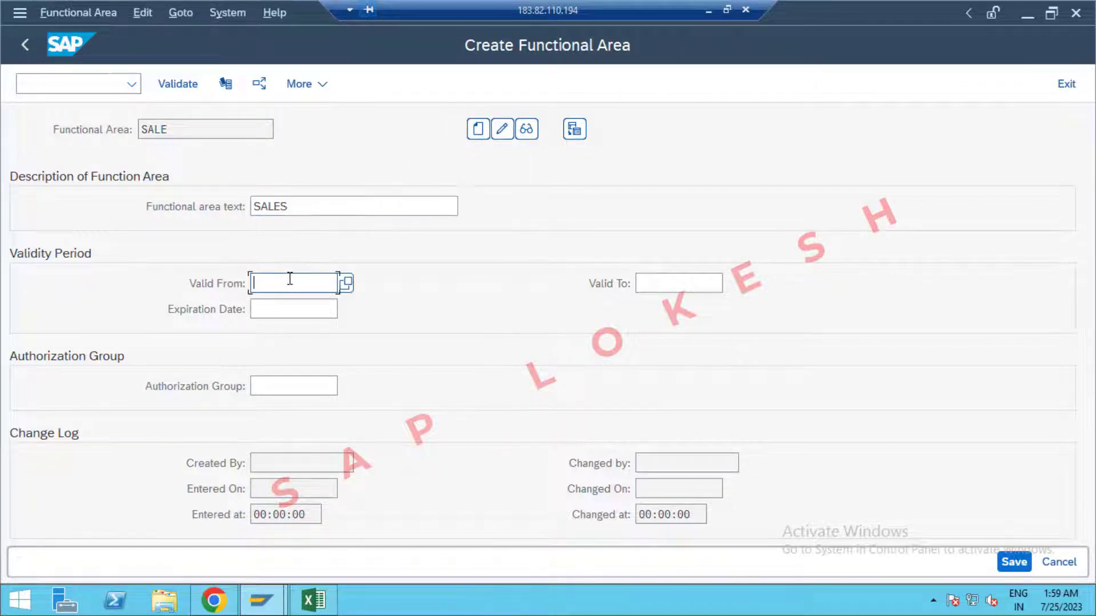
{"action": "left_click", "coordinate": [296, 306]}
{"action": "left_click", "coordinate": [647, 284]}
{"action": "left_click", "coordinate": [685, 303]}
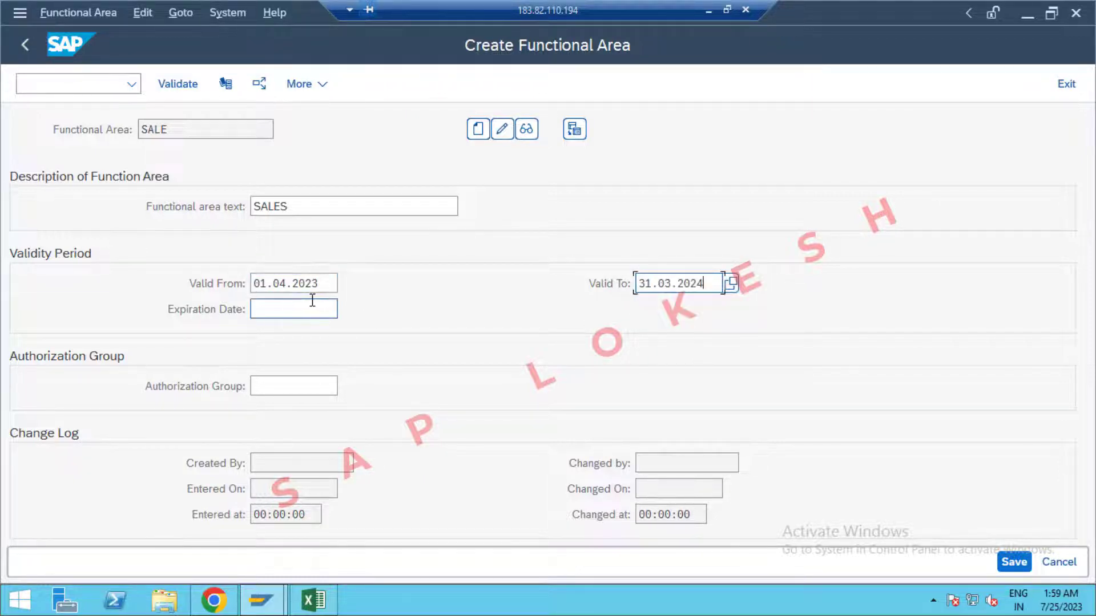
{"action": "left_click", "coordinate": [311, 309]}
{"action": "left_click", "coordinate": [304, 330]}
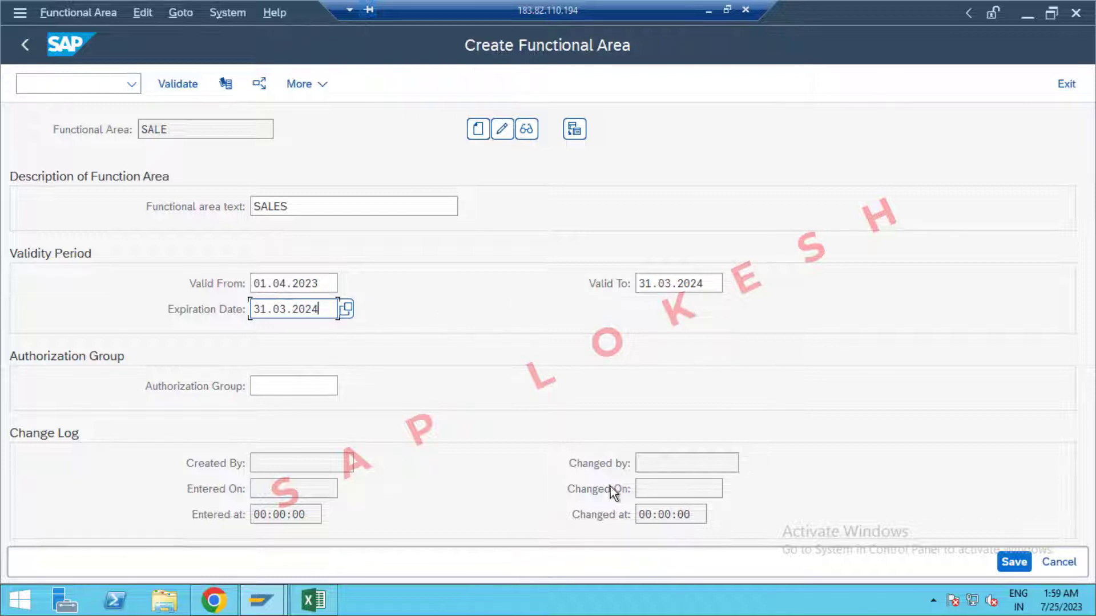
{"action": "left_click", "coordinate": [1015, 562]}
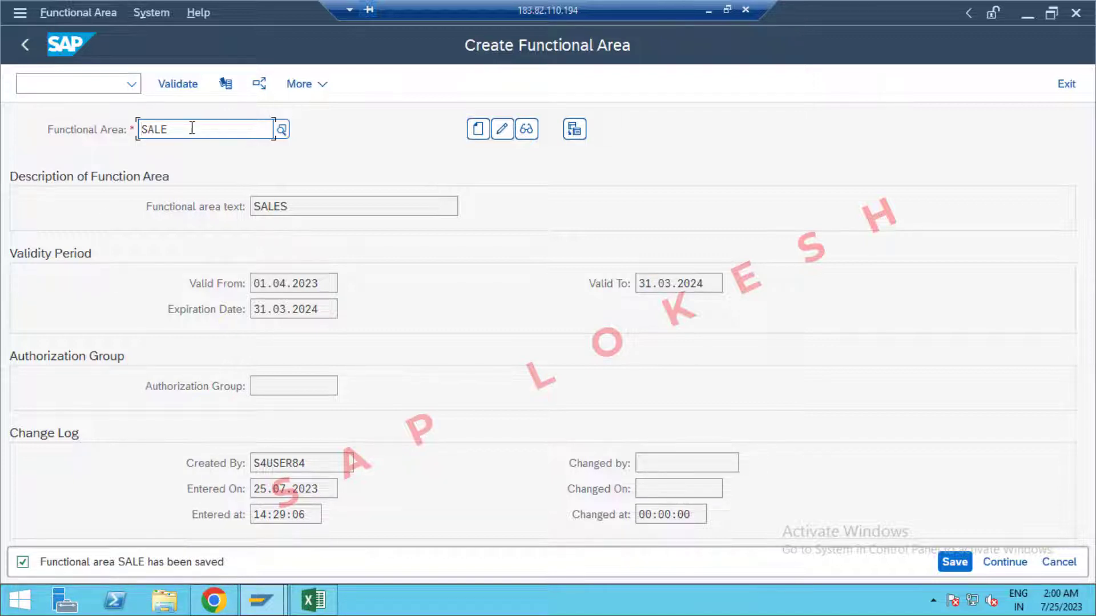
Replace the functional area key with PROD and start creating it.
{"action": "key", "text": "BackSpace"}
{"action": "key", "text": "BackSpace"}
{"action": "key", "text": "BackSpace"}
{"action": "key", "text": "BackSpace"}
{"action": "type", "text": "PROD"}
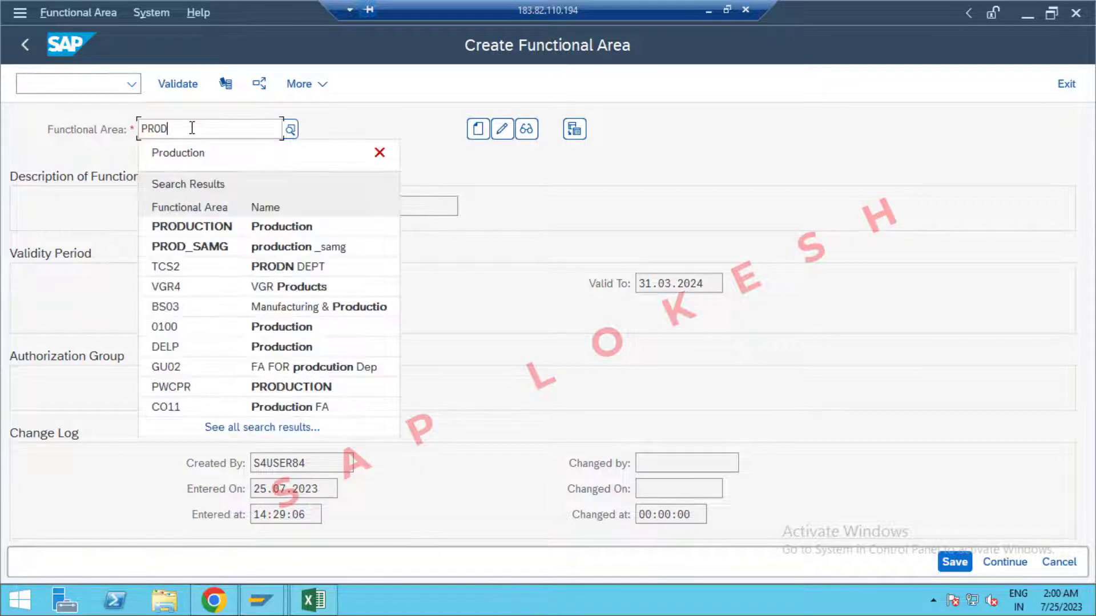
{"action": "key", "text": "Tab"}
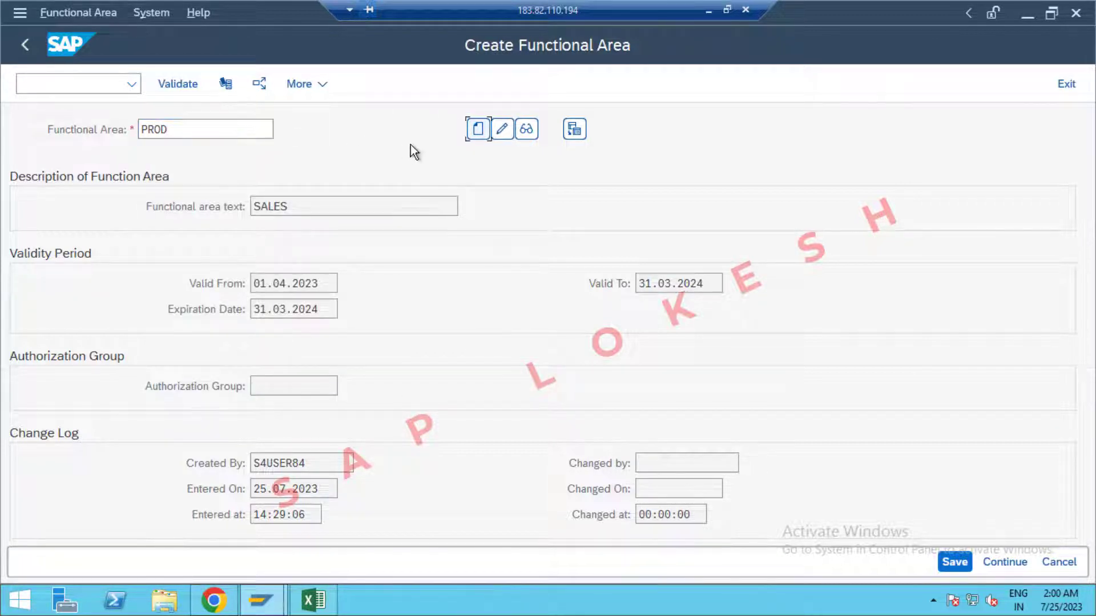
{"action": "left_click", "coordinate": [474, 135]}
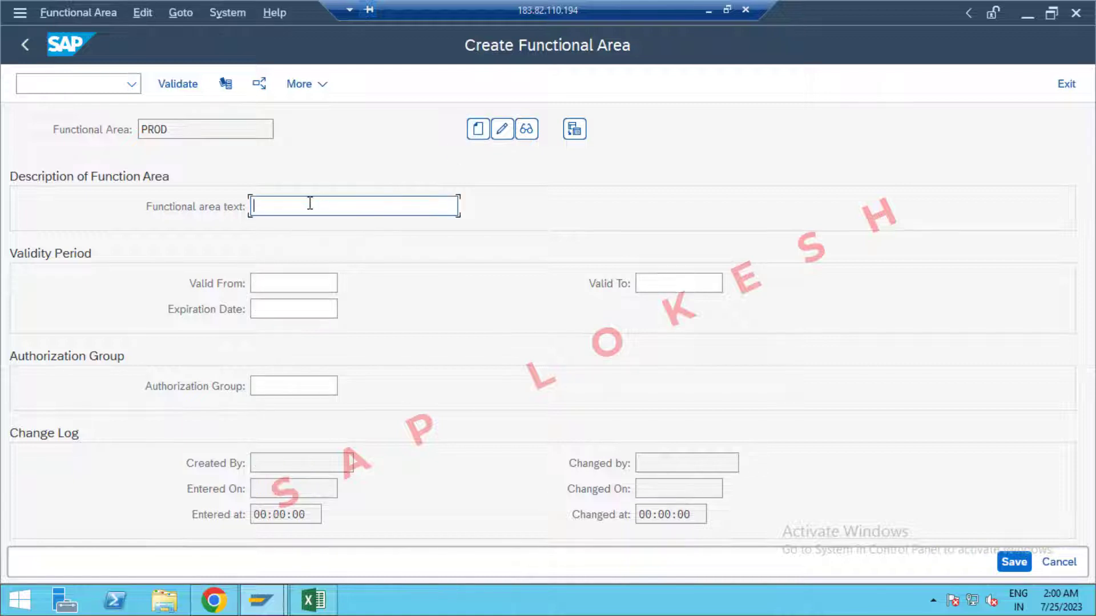
Give PROD text Production, valid 01.04.2023 to 31.03.2024, expiring 31.03.2024, and save.
{"action": "type", "text": "PRO"}
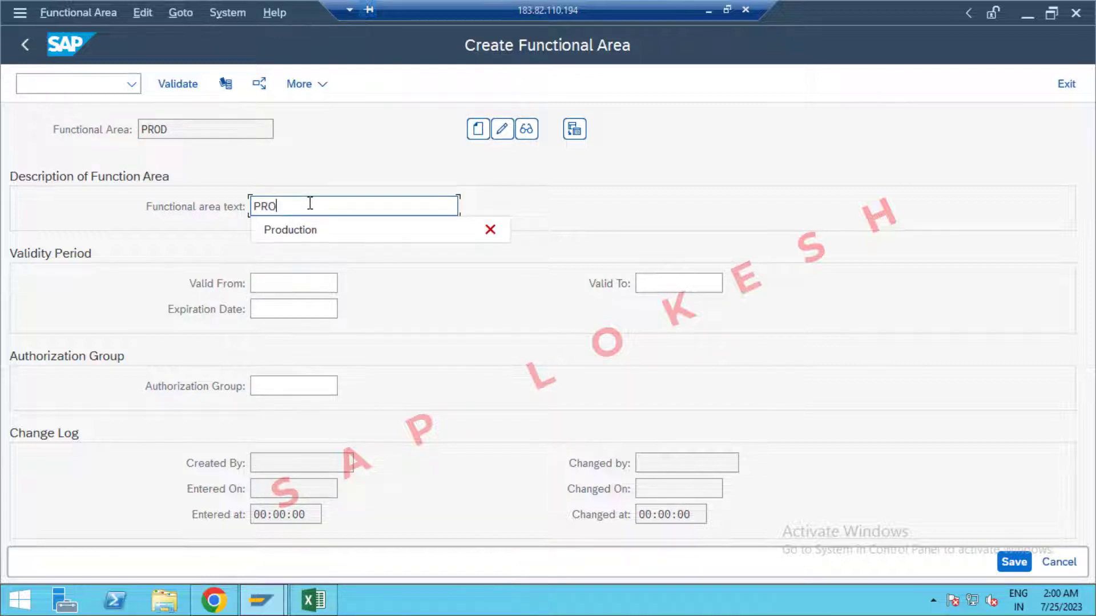
{"action": "left_click", "coordinate": [300, 229]}
{"action": "left_click", "coordinate": [276, 284]}
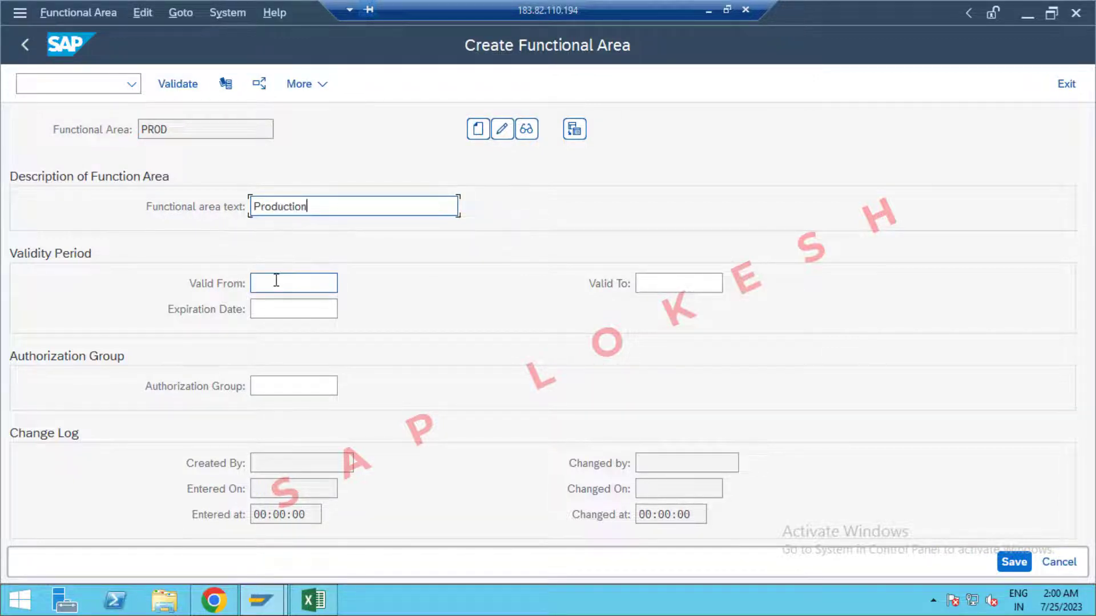
{"action": "left_click", "coordinate": [285, 309]}
{"action": "left_click", "coordinate": [655, 284]}
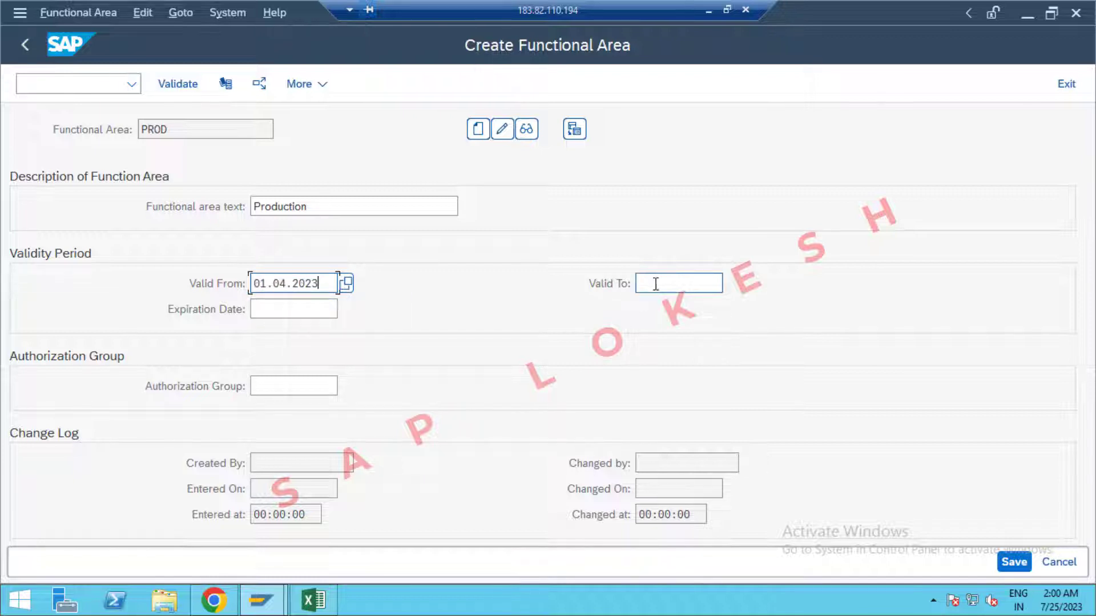
{"action": "left_click", "coordinate": [667, 308]}
{"action": "left_click", "coordinate": [334, 310]}
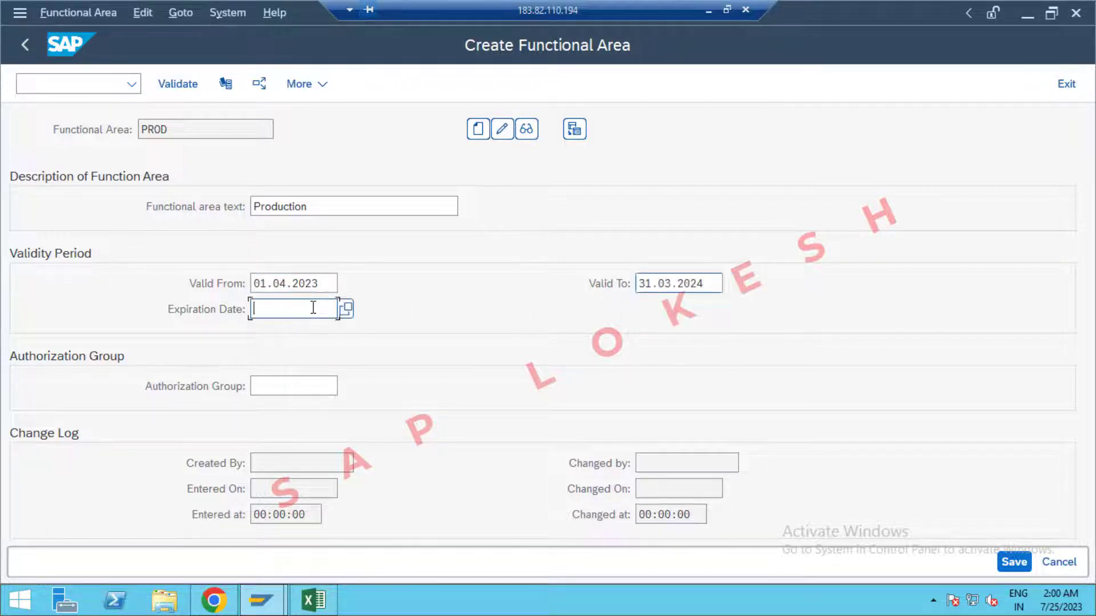
{"action": "left_click", "coordinate": [301, 333]}
{"action": "left_click", "coordinate": [1014, 562]}
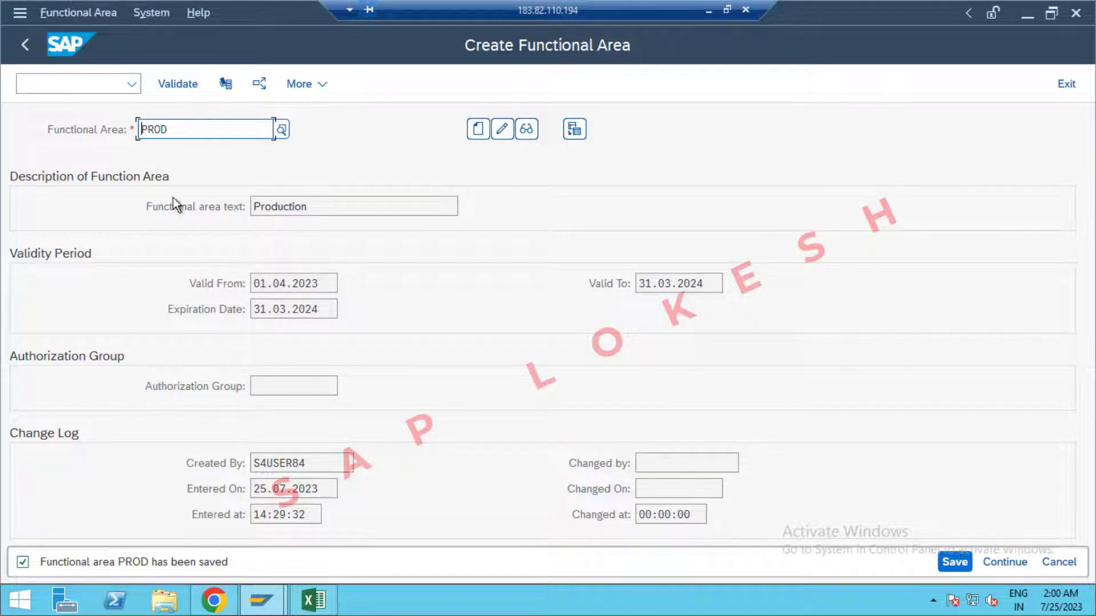
Start creating functional area MARKETING with the text Marketing.
{"action": "key", "text": "BackSpace"}
{"action": "key", "text": "BackSpace"}
{"action": "key", "text": "BackSpace"}
{"action": "key", "text": "BackSpace"}
{"action": "type", "text": "Mark"}
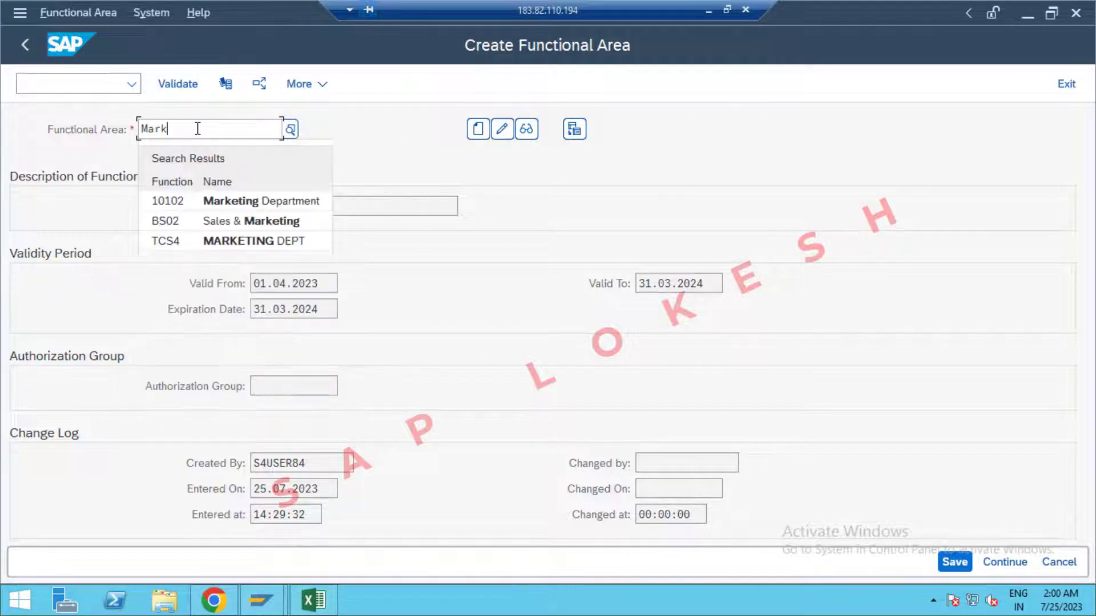
{"action": "key", "text": "BackSpace"}
{"action": "key", "text": "BackSpace"}
{"action": "key", "text": "BackSpace"}
{"action": "type", "text": "AR"}
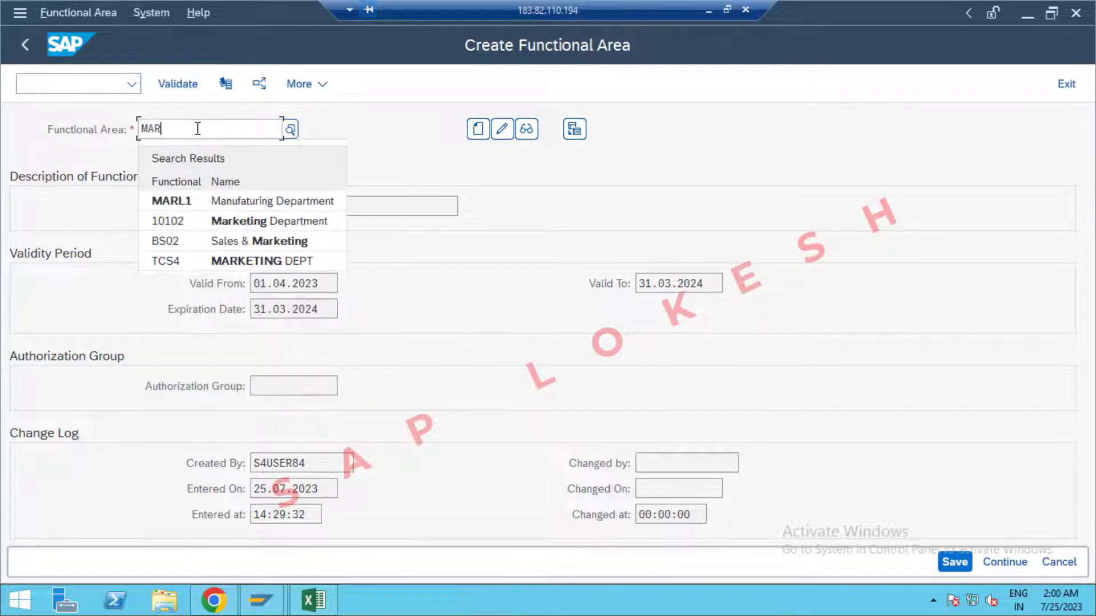
{"action": "type", "text": "KETING"}
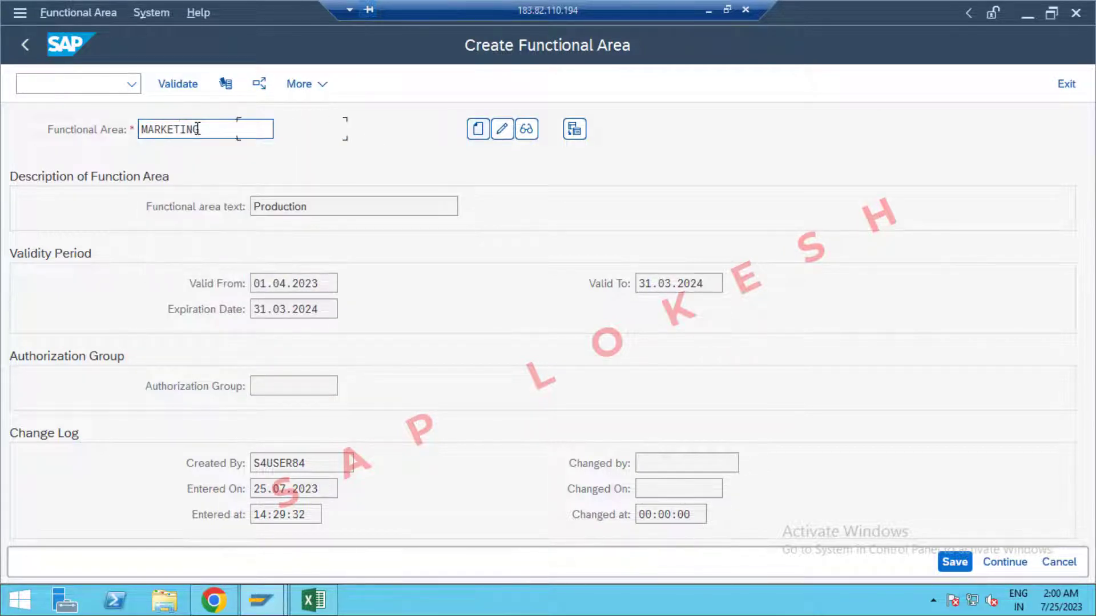
{"action": "left_click", "coordinate": [478, 129]}
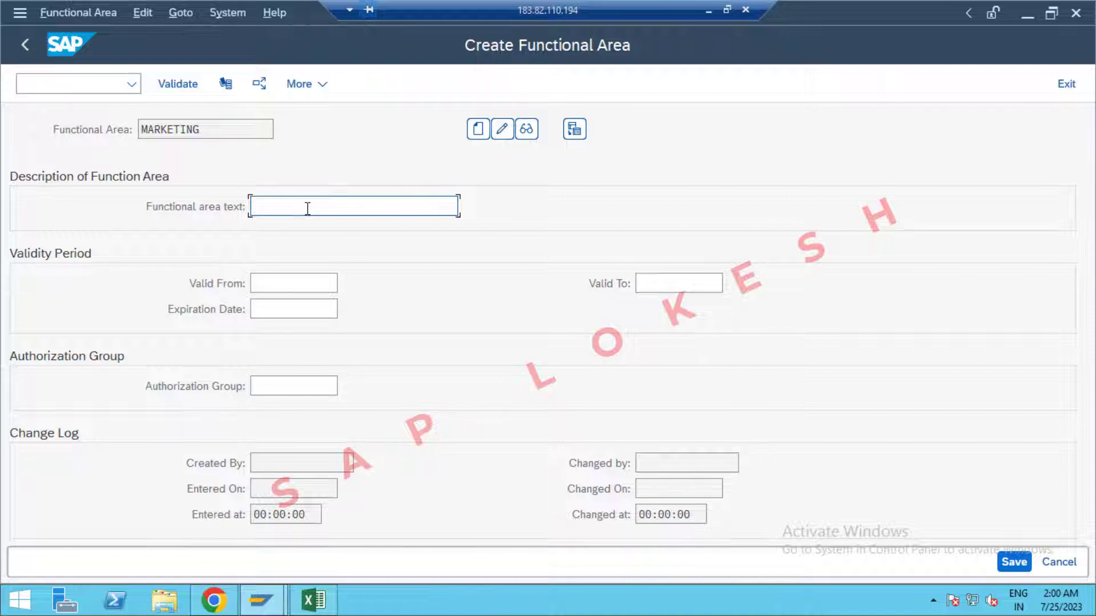
{"action": "type", "text": "Marketing"}
Set MARKETING valid 01.04.2023 to 31.03.2024, expiring 31.03.2024, and save it.
{"action": "key", "text": "Tab"}
{"action": "left_click", "coordinate": [293, 283]}
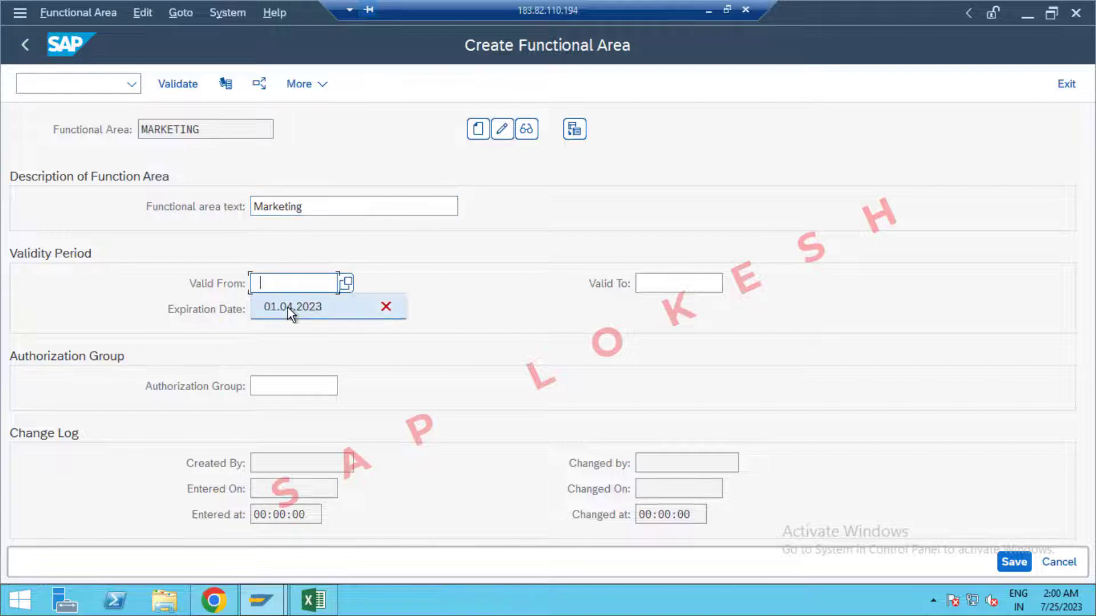
{"action": "left_click", "coordinate": [288, 307]}
{"action": "left_click", "coordinate": [674, 280]}
{"action": "left_click", "coordinate": [674, 306]}
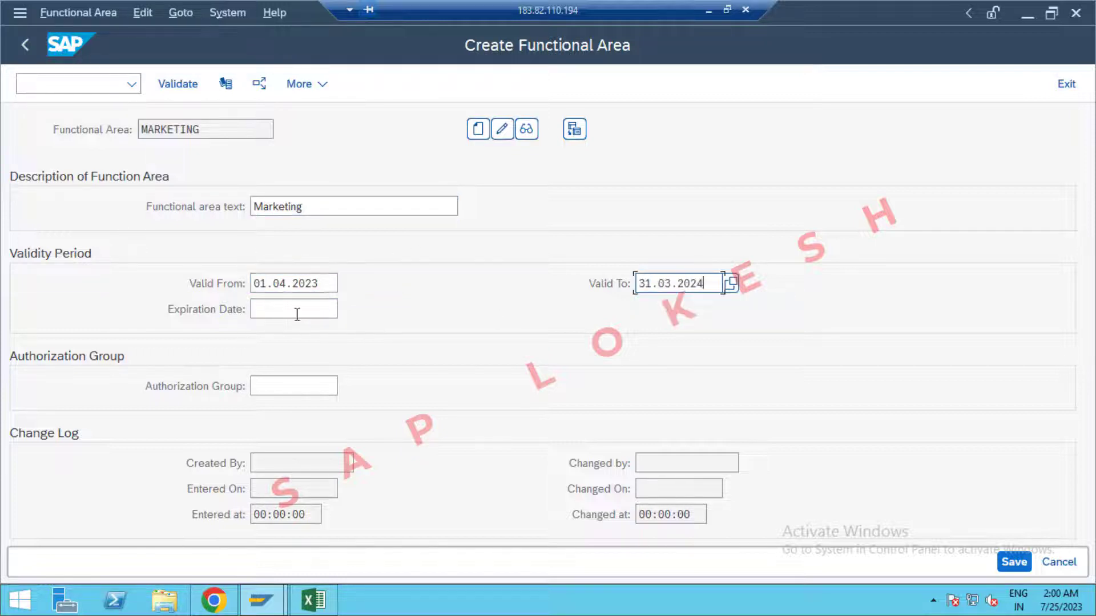
{"action": "left_click", "coordinate": [296, 311]}
{"action": "left_click", "coordinate": [286, 332]}
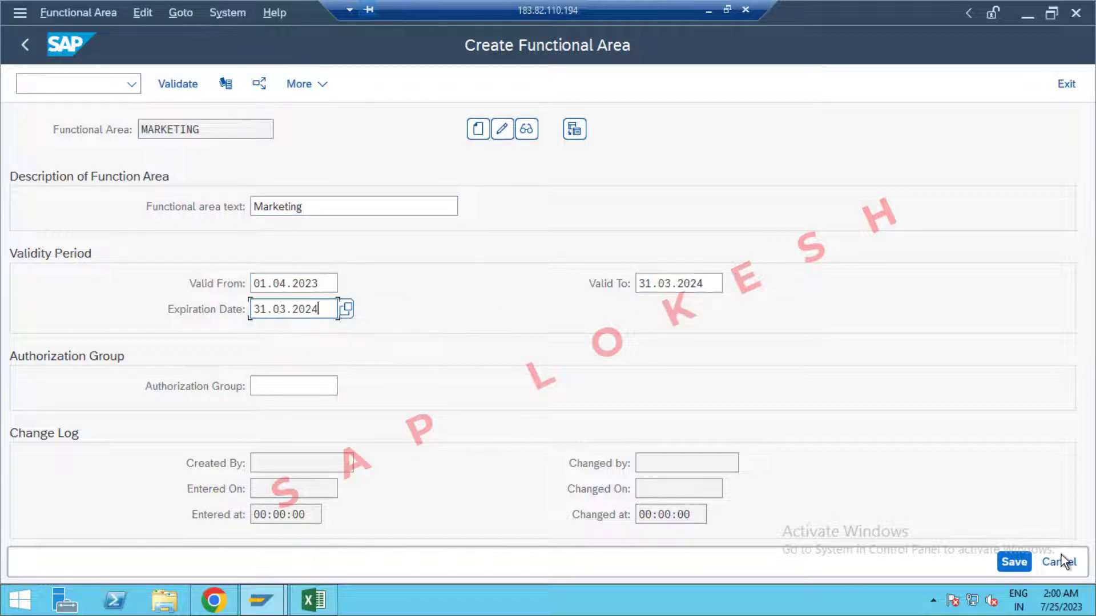
{"action": "left_click", "coordinate": [1015, 562]}
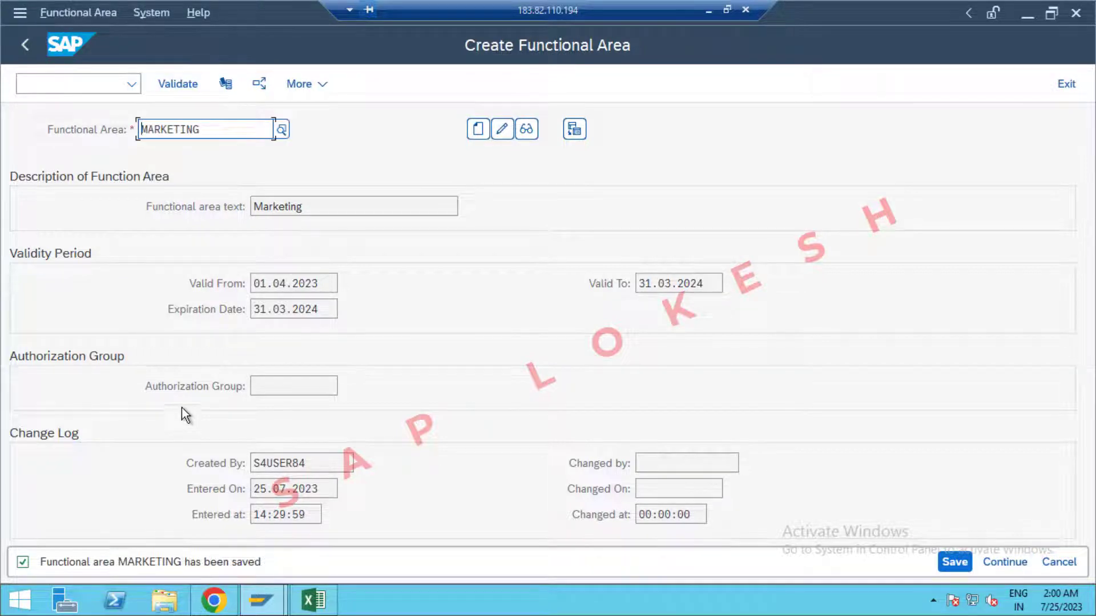
Cancel the pending Excel copy and exit SAP to the Easy Access menu.
{"action": "left_click", "coordinate": [312, 601]}
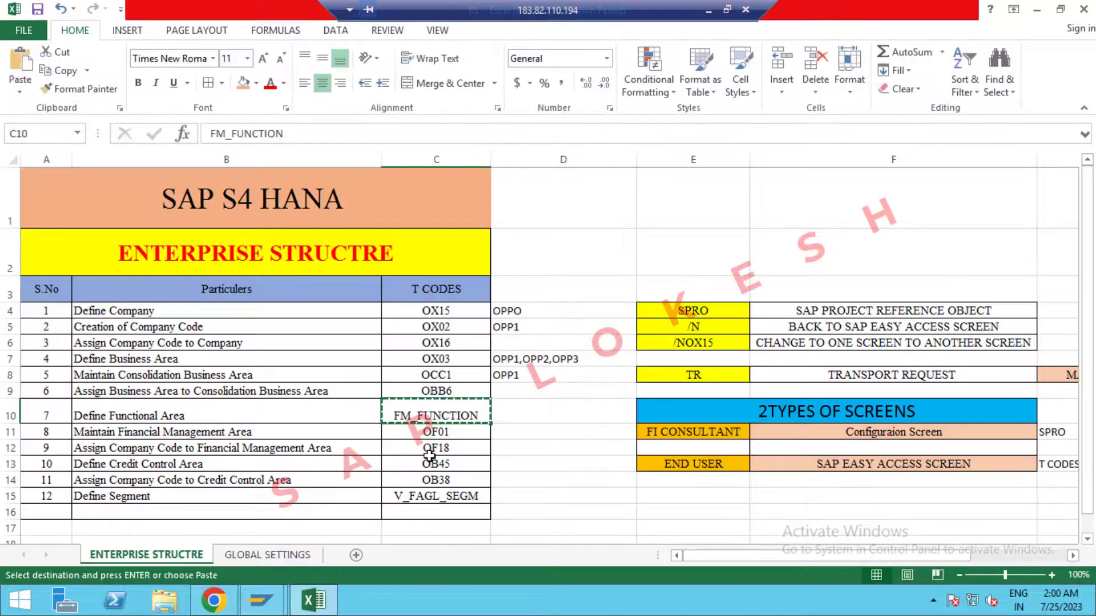
{"action": "key", "text": "Escape"}
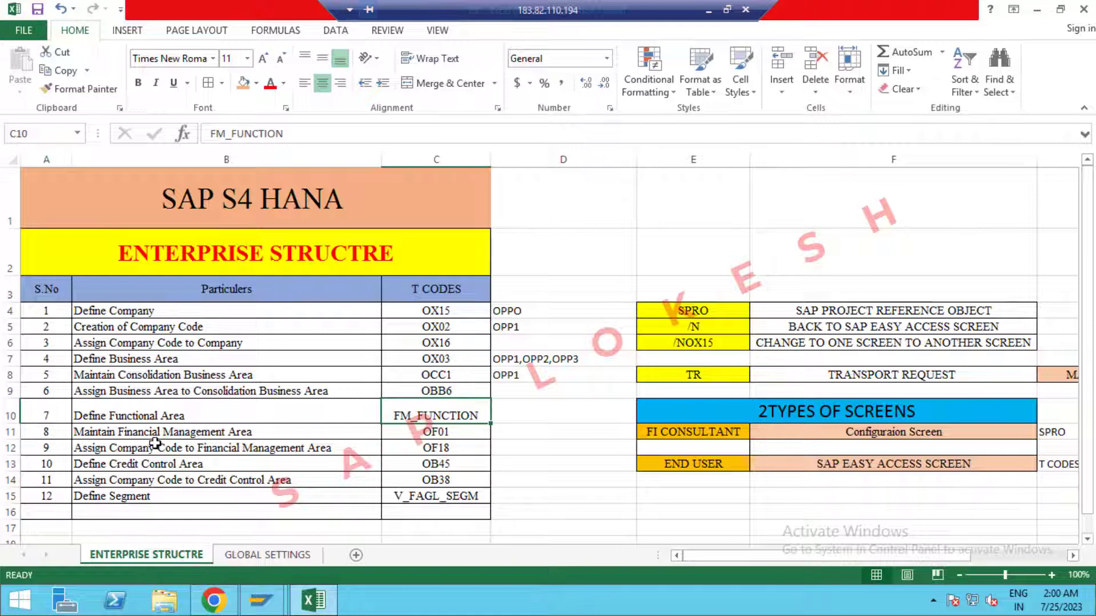
{"action": "left_click", "coordinate": [260, 601]}
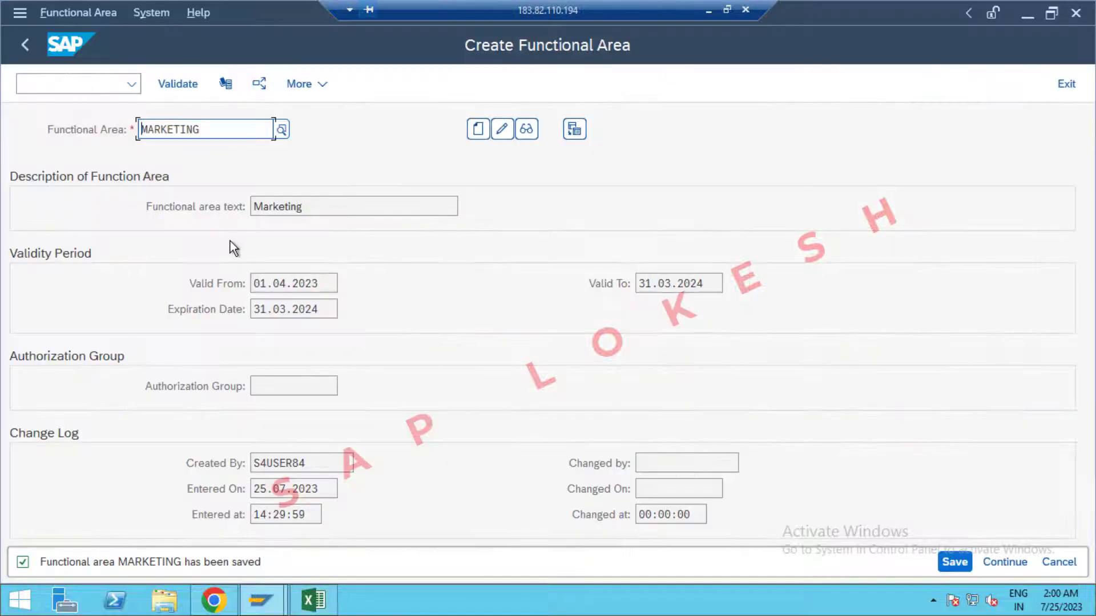
{"action": "left_click", "coordinate": [1066, 84]}
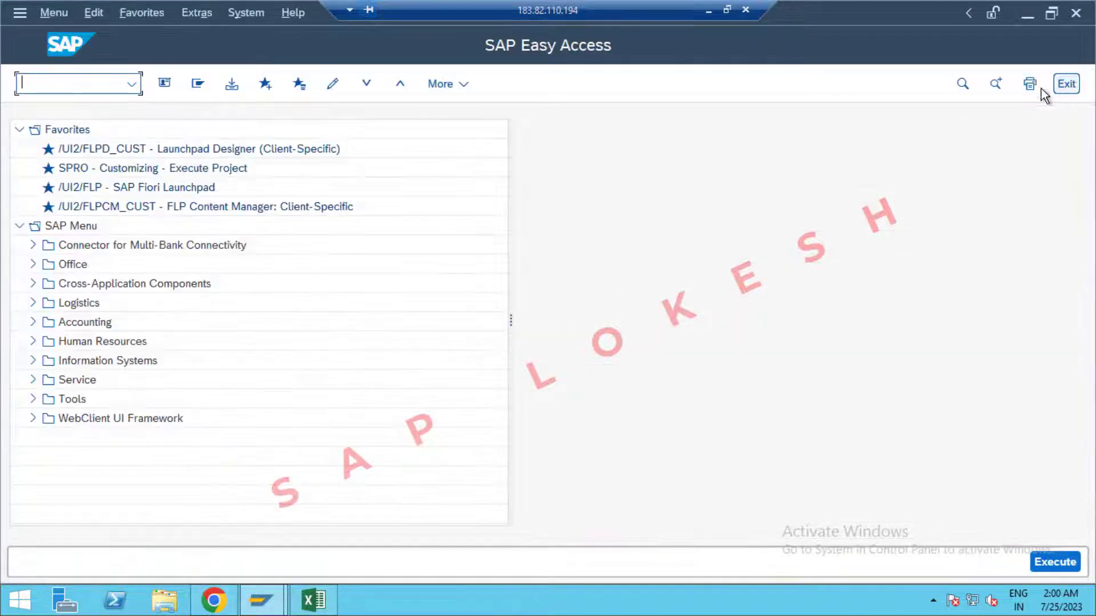
Run SPRO and open Maintain FM Area under Enterprise Structure > Definition > Financial Accounting in the Reference IMG.
{"action": "type", "text": "s"}
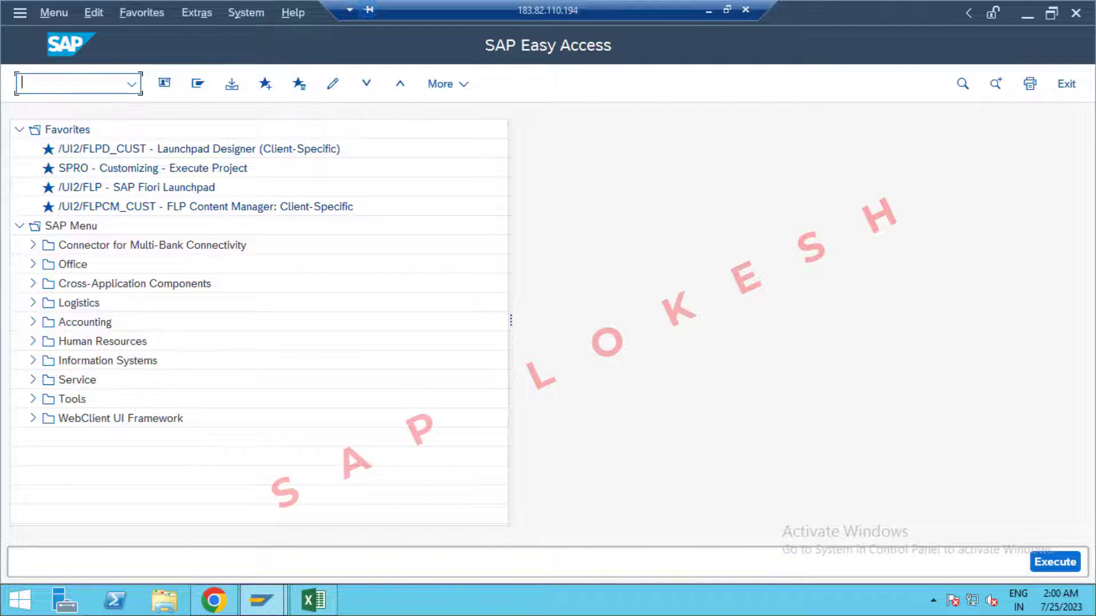
{"action": "type", "text": "spro"}
{"action": "key", "text": "Return"}
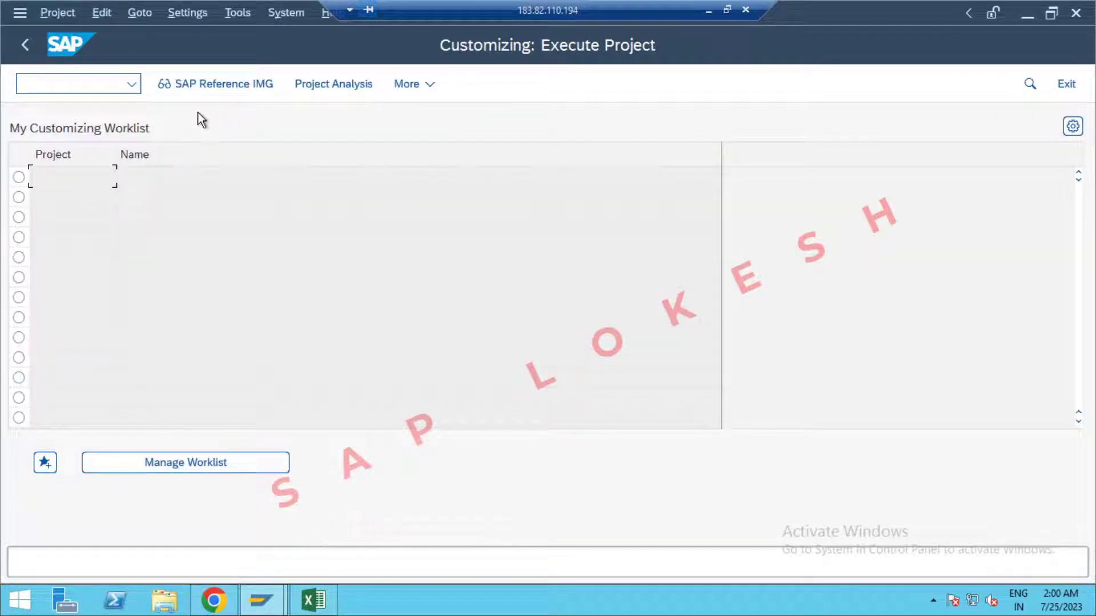
{"action": "left_click", "coordinate": [227, 87]}
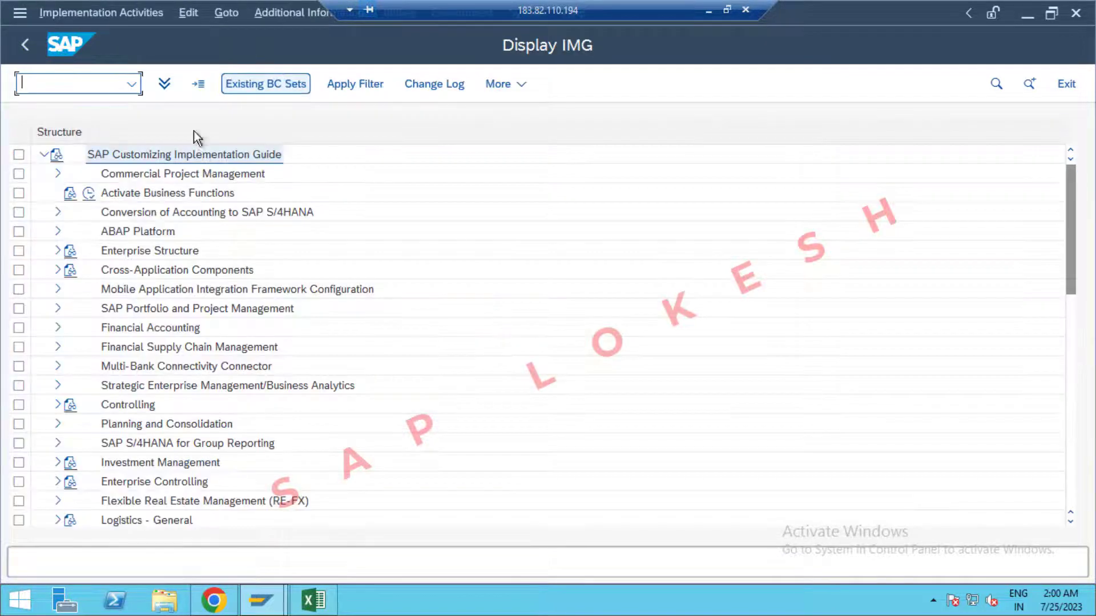
{"action": "left_click", "coordinate": [52, 252]}
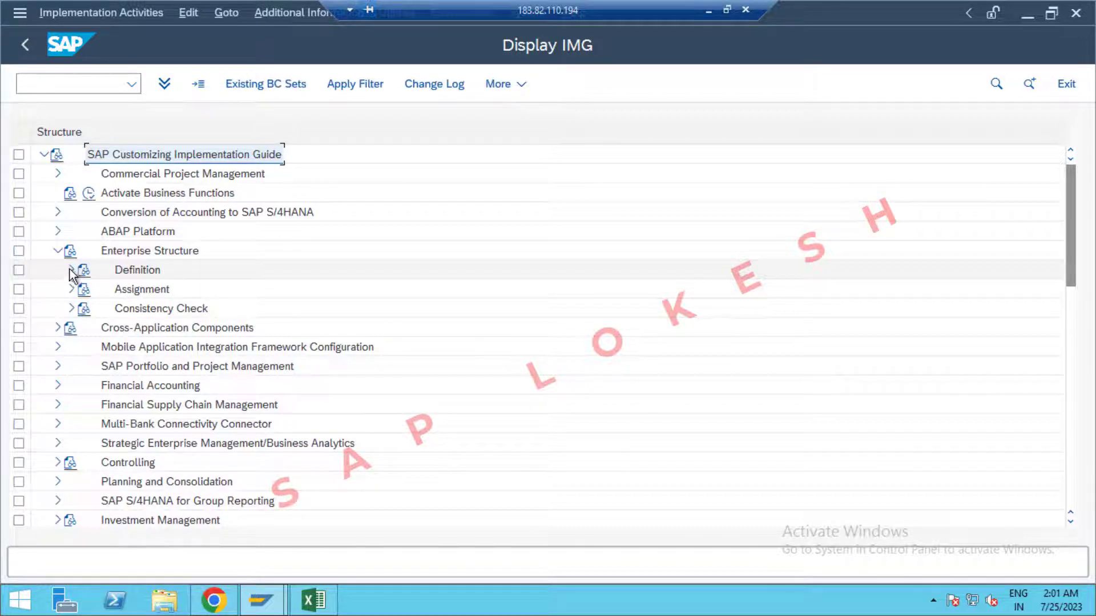
{"action": "left_click", "coordinate": [70, 271]}
{"action": "left_click", "coordinate": [84, 290]}
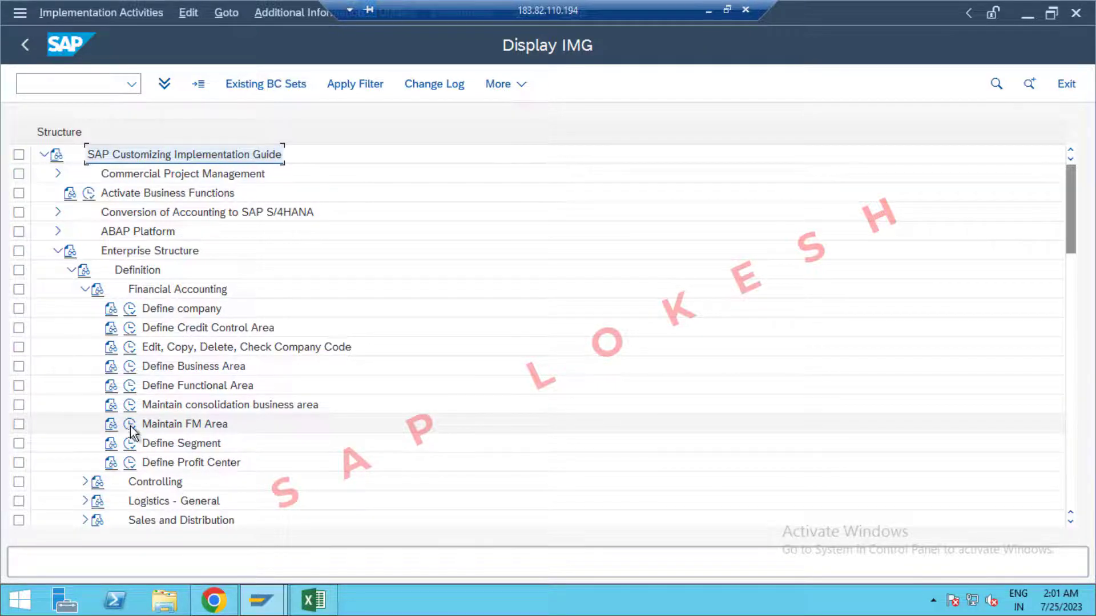
{"action": "left_click", "coordinate": [129, 425]}
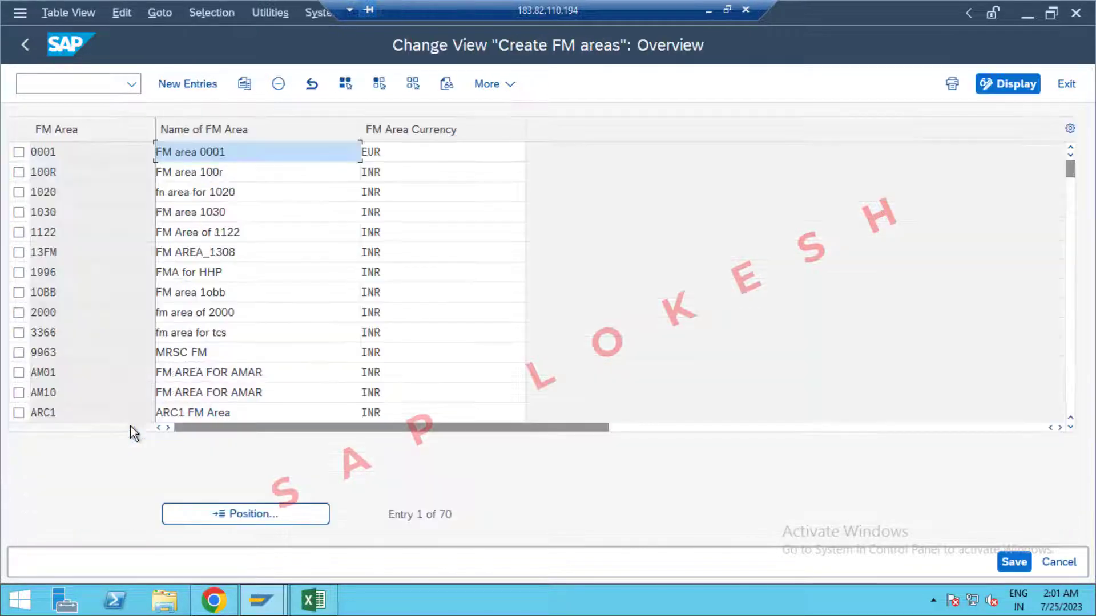
Add a new FM area row OPP1 named 'FM AREA FOR OPPO' with currency INR.
{"action": "left_click", "coordinate": [200, 87]}
{"action": "left_click", "coordinate": [84, 148]}
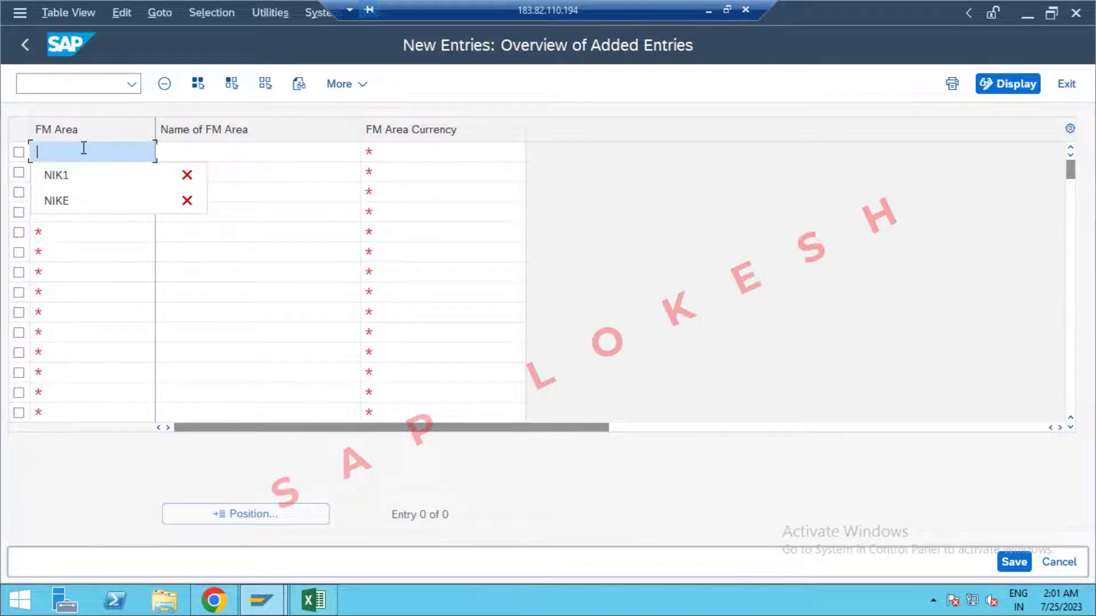
{"action": "type", "text": "0PP1"}
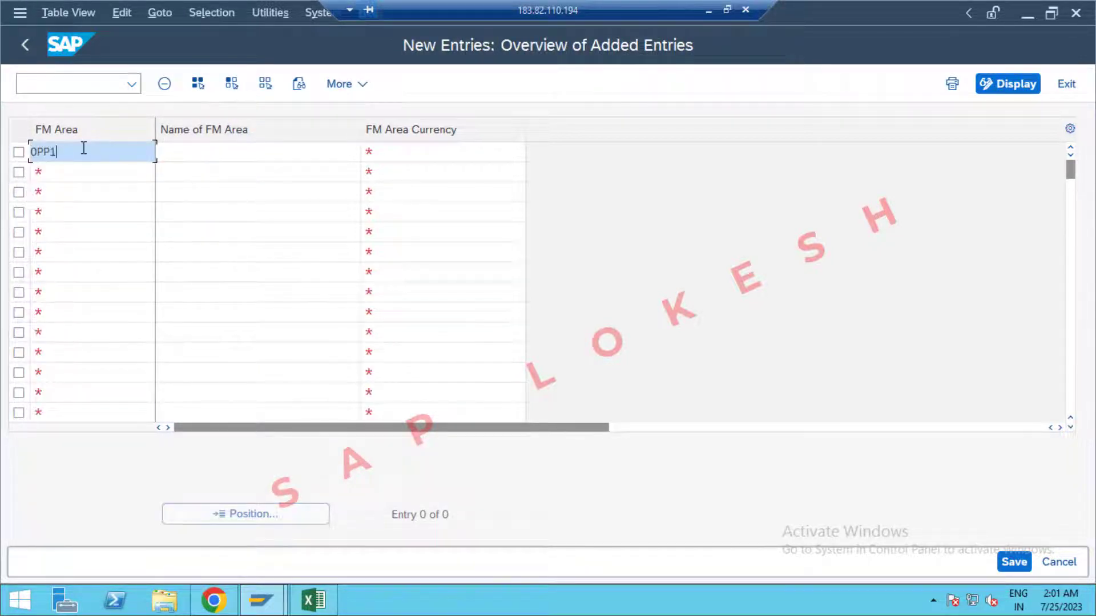
{"action": "key", "text": "Tab"}
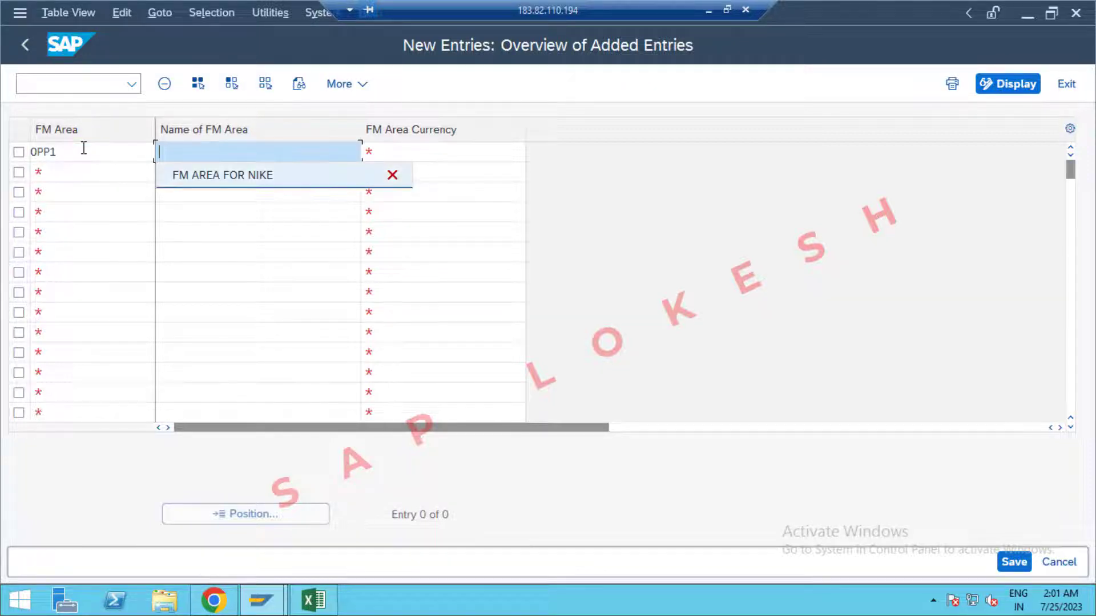
{"action": "key", "text": "Down"}
{"action": "key", "text": "Tab"}
{"action": "left_click", "coordinate": [269, 152]}
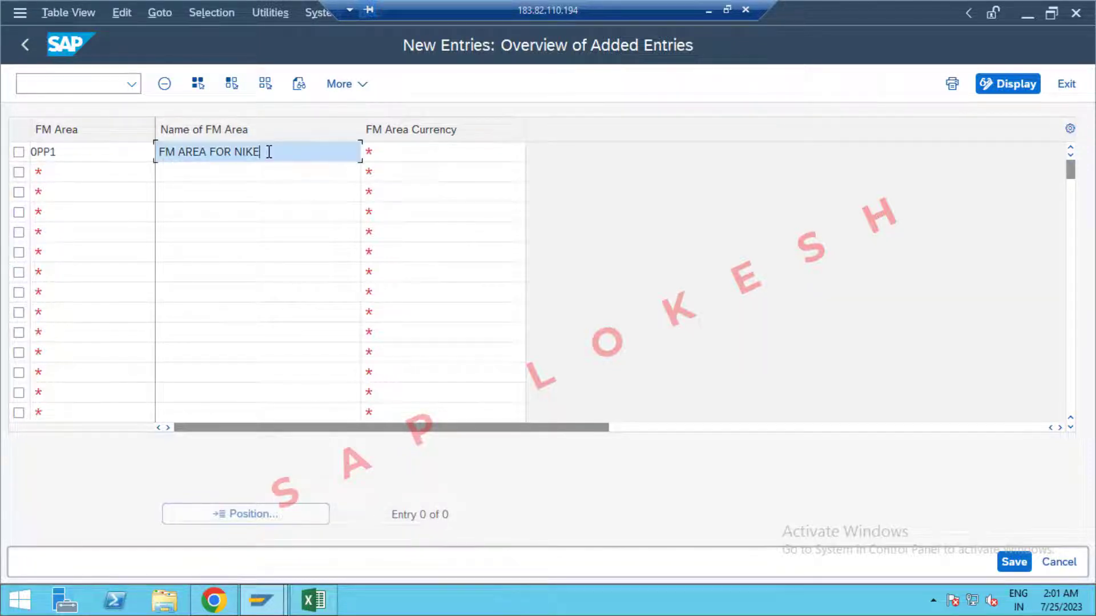
{"action": "key", "text": "BackSpace"}
{"action": "key", "text": "BackSpace"}
{"action": "key", "text": "BackSpace"}
{"action": "key", "text": "BackSpace"}
{"action": "type", "text": "OPPO"}
{"action": "key", "text": "Tab"}
{"action": "key", "text": "Down"}
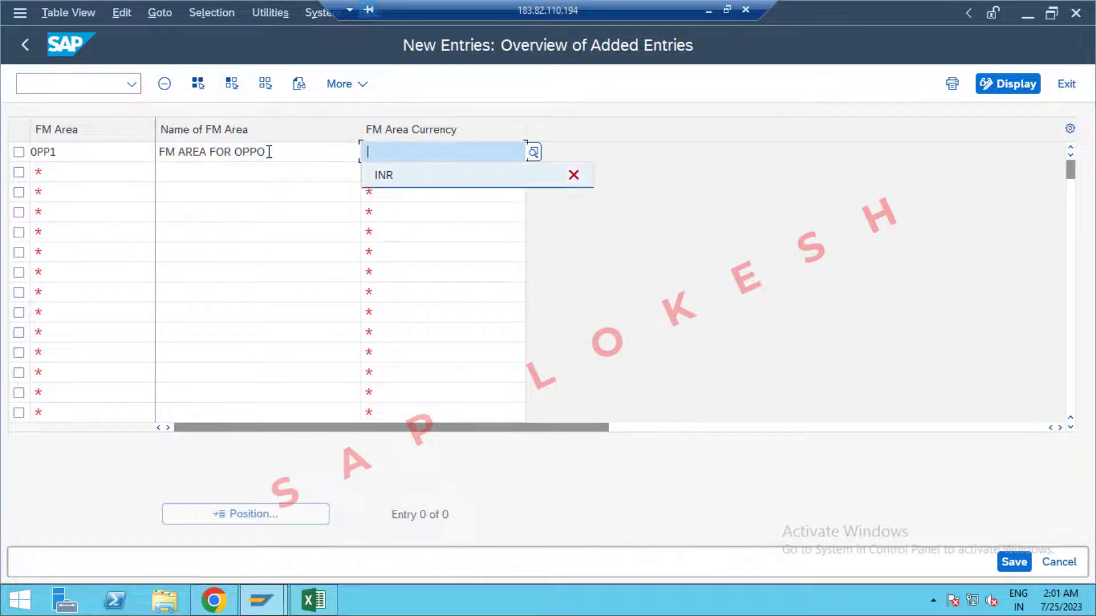
{"action": "key", "text": "Tab"}
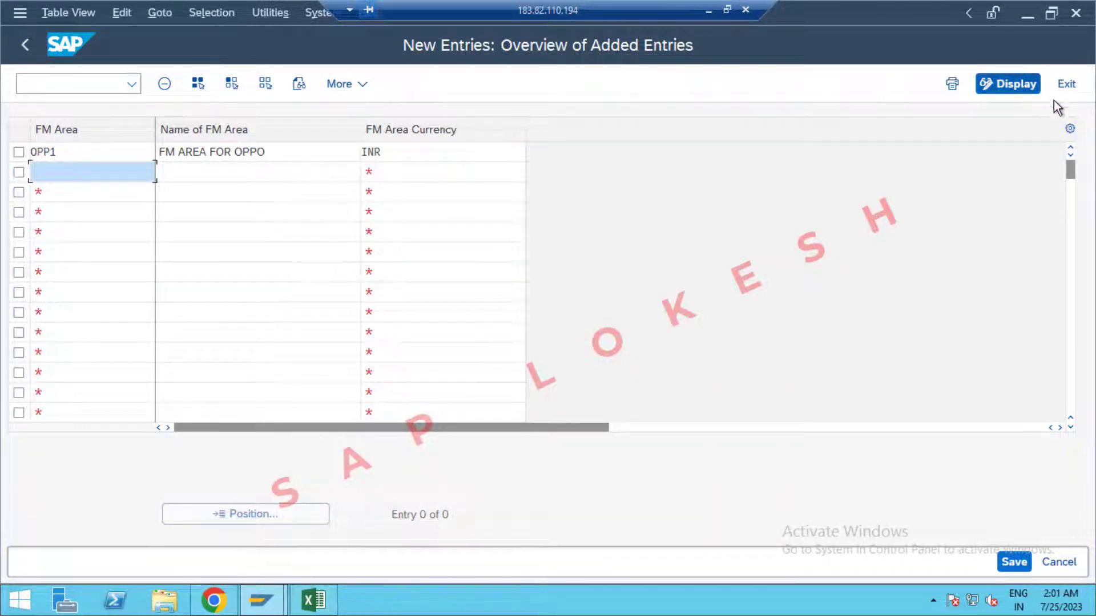
Save the FM area and create a new request, pasting 'Maintain Financial Management Area' from Excel as its description.
{"action": "left_click", "coordinate": [1014, 562]}
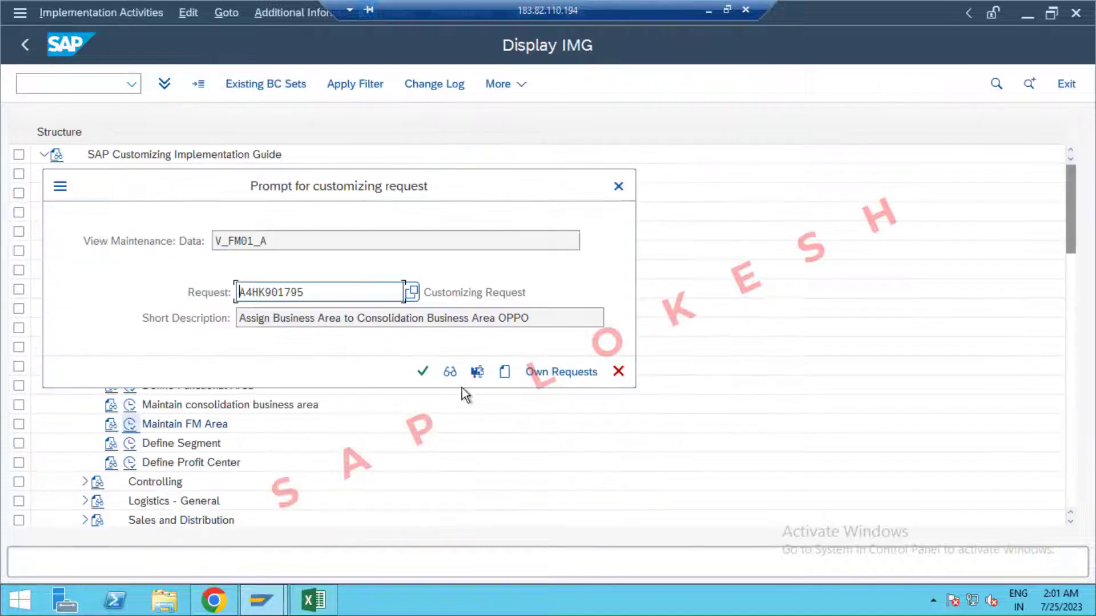
{"action": "left_click", "coordinate": [504, 372]}
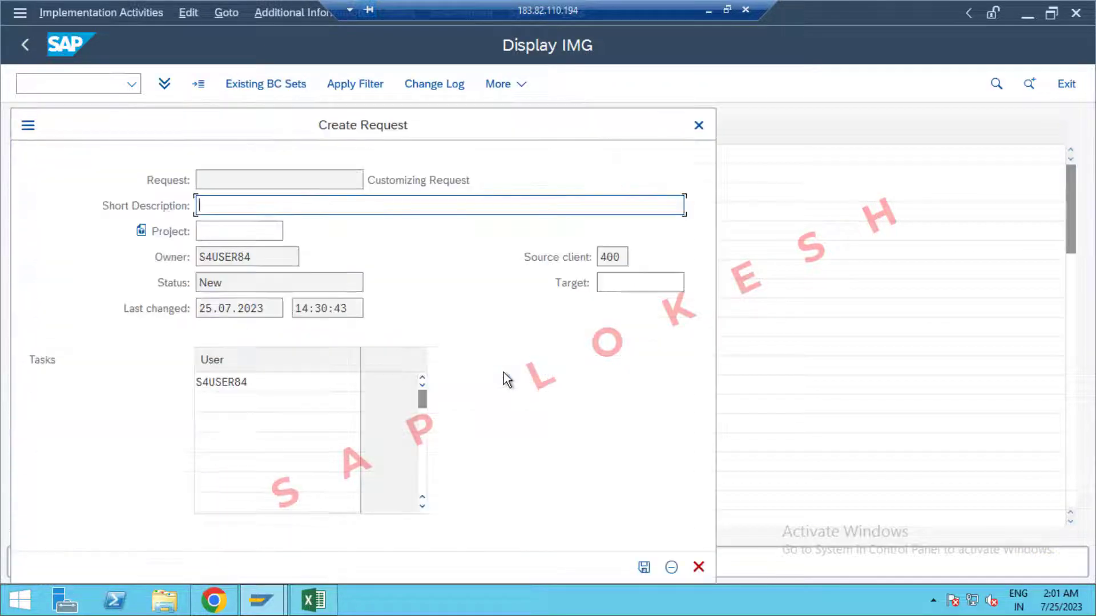
{"action": "left_click", "coordinate": [333, 600]}
{"action": "left_click", "coordinate": [281, 415]}
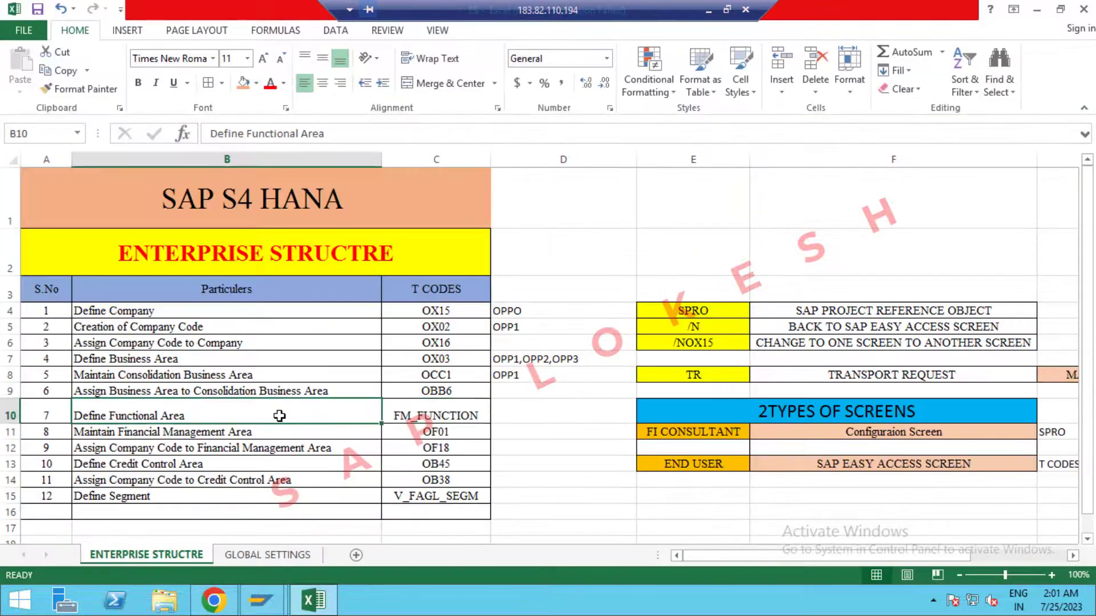
{"action": "left_click", "coordinate": [279, 437]}
{"action": "key", "text": "ctrl+c"}
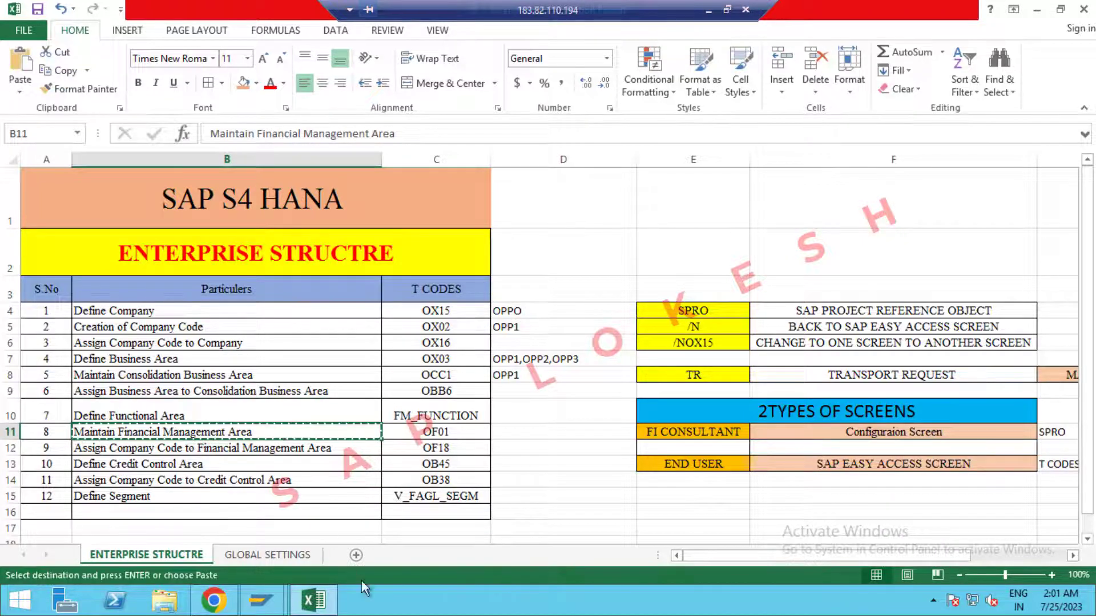
{"action": "left_click", "coordinate": [317, 610]}
{"action": "key", "text": "ctrl+v"}
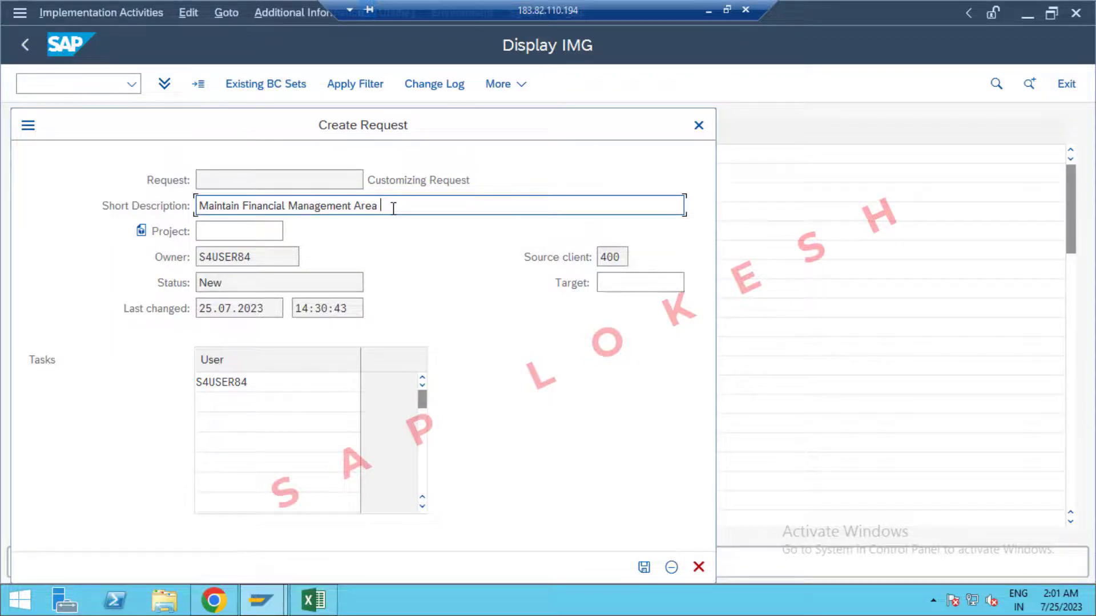
{"action": "type", "text": "OFP"}
{"action": "type", "text": "OPPO"}
Remove the prohibited character from the request description, then save the request and the FM area.
{"action": "left_click", "coordinate": [644, 567]}
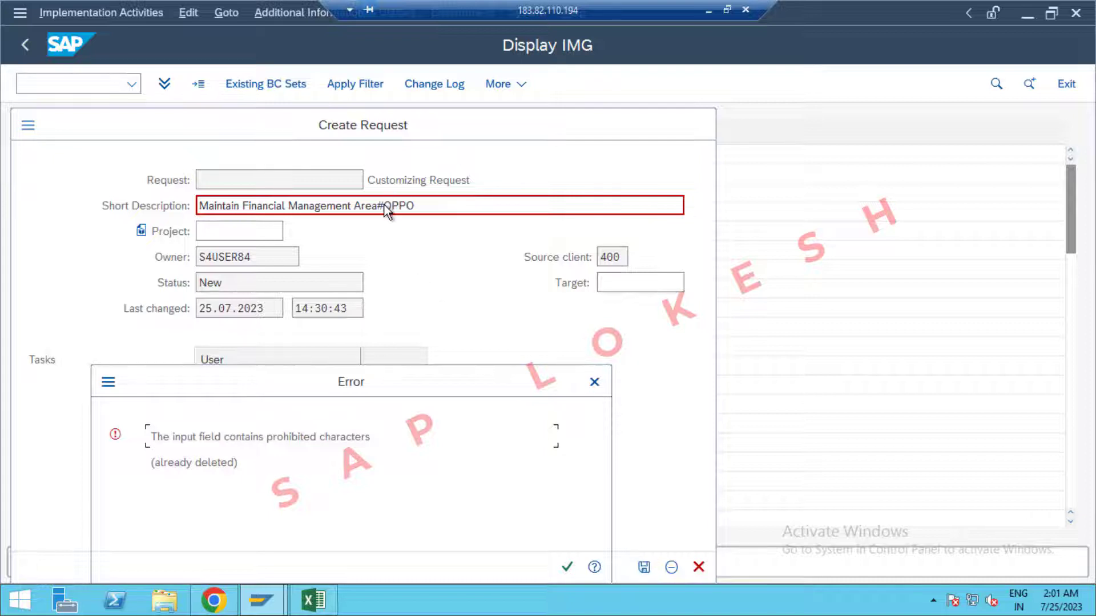
{"action": "left_click", "coordinate": [567, 568]}
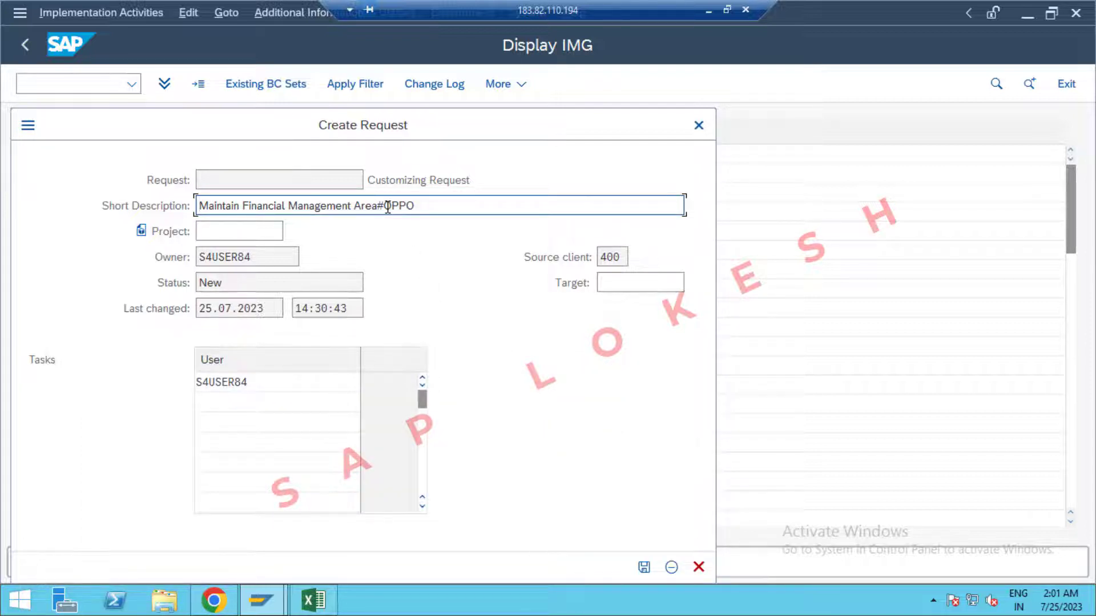
{"action": "key", "text": "BackSpace"}
{"action": "key", "text": "BackSpace"}
{"action": "key", "text": "Delete"}
{"action": "key", "text": "Delete"}
{"action": "key", "text": "Delete"}
{"action": "type", "text": "opp"}
{"action": "key", "text": "BackSpace"}
{"action": "key", "text": "BackSpace"}
{"action": "key", "text": "BackSpace"}
{"action": "left_click", "coordinate": [644, 567]}
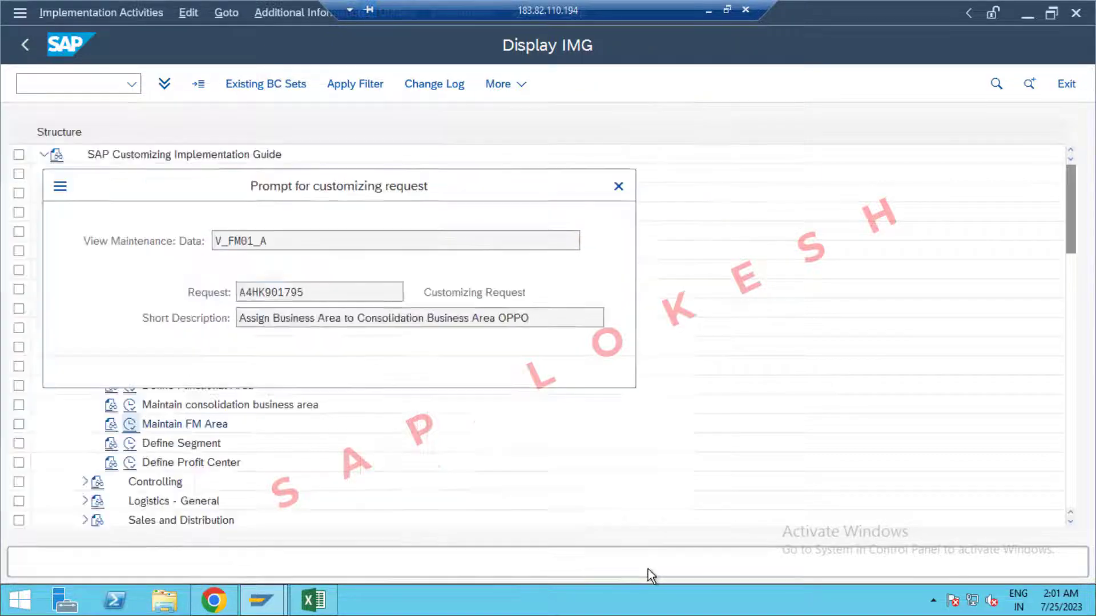
{"action": "left_click", "coordinate": [423, 371]}
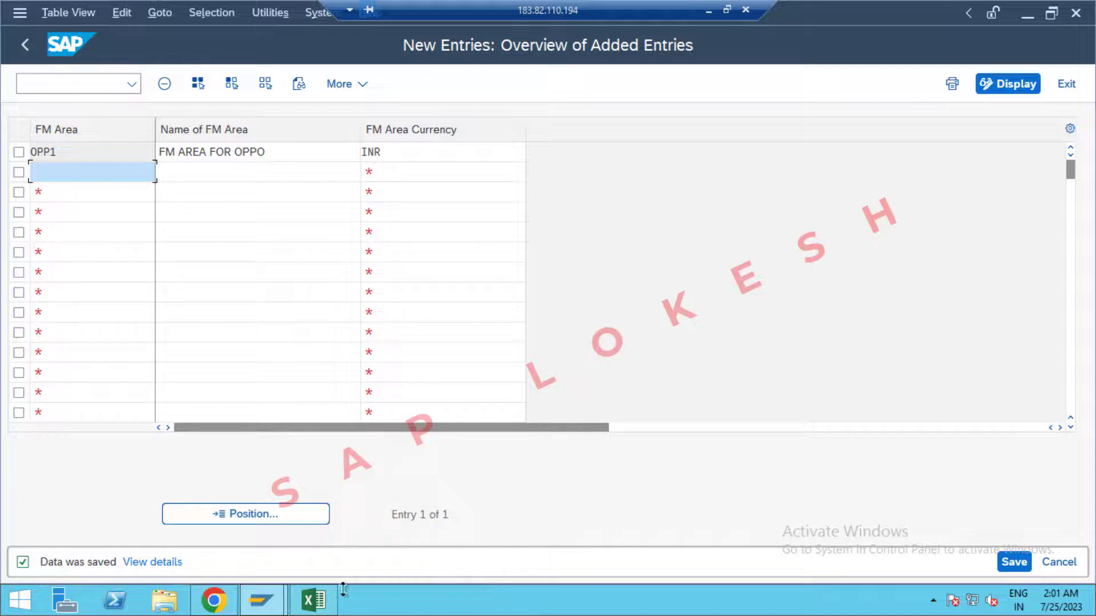
{"action": "left_click", "coordinate": [322, 603]}
Record OPP1 in Excel cell D11 beside Maintain Financial Management Area.
{"action": "left_click", "coordinate": [524, 432]}
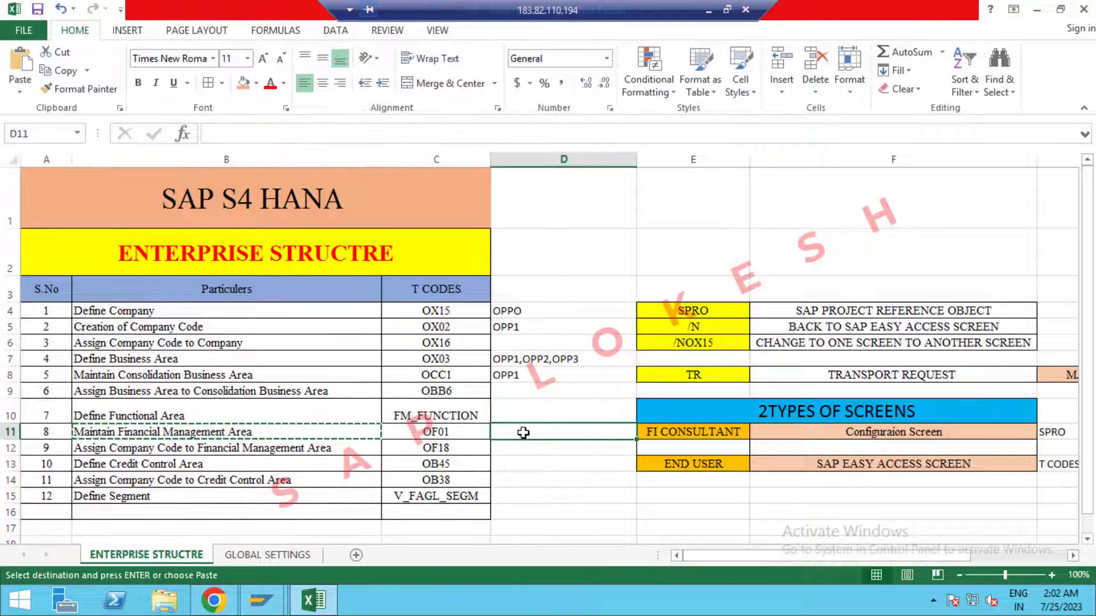
{"action": "type", "text": "OPP"}
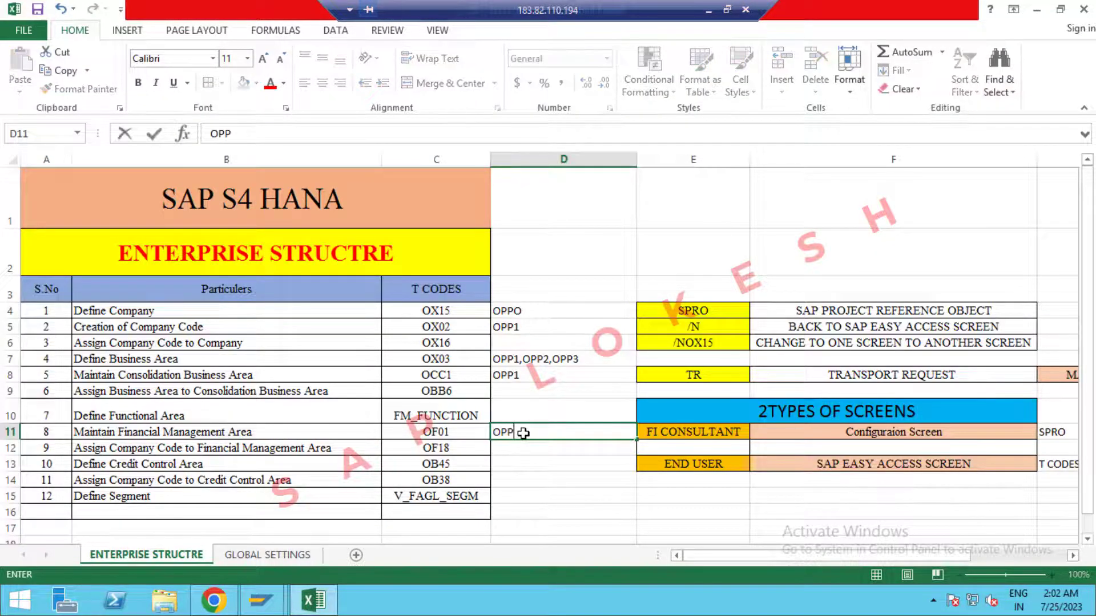
{"action": "type", "text": "1"}
{"action": "left_click", "coordinate": [518, 453]}
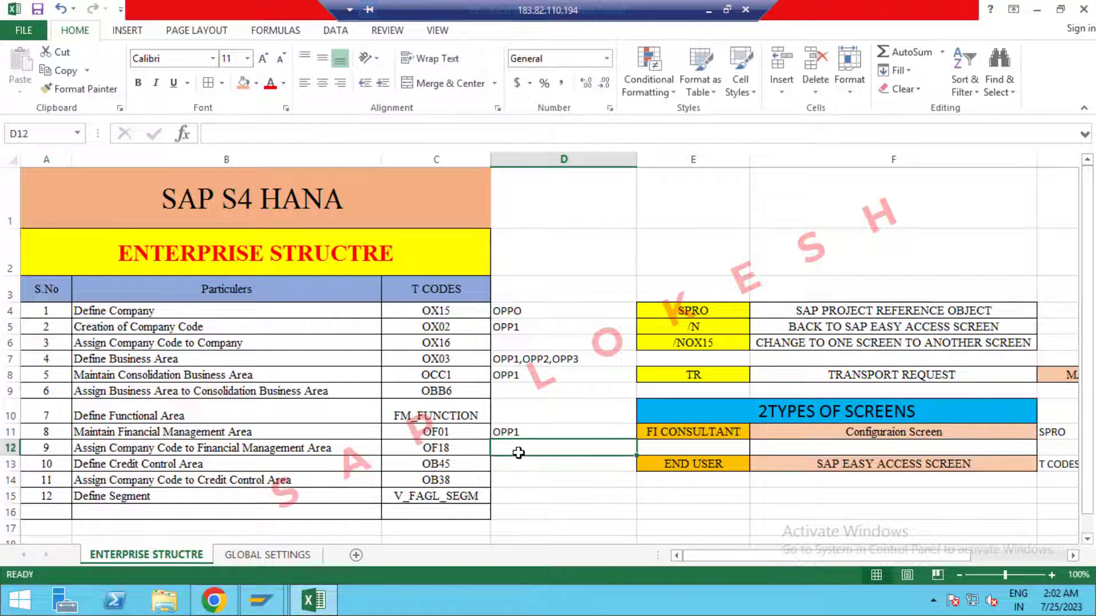
Open Assign company code to financial management area under Assignment > Financial Accounting in the IMG.
{"action": "left_click", "coordinate": [322, 597]}
{"action": "left_click", "coordinate": [1065, 87]}
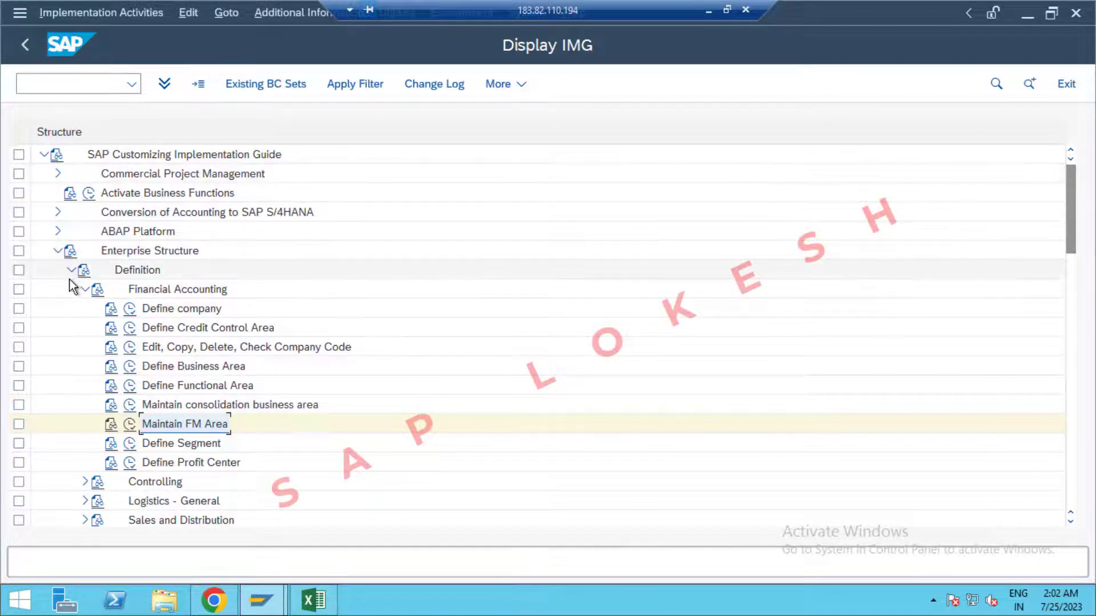
{"action": "left_click", "coordinate": [71, 271]}
{"action": "left_click", "coordinate": [72, 290]}
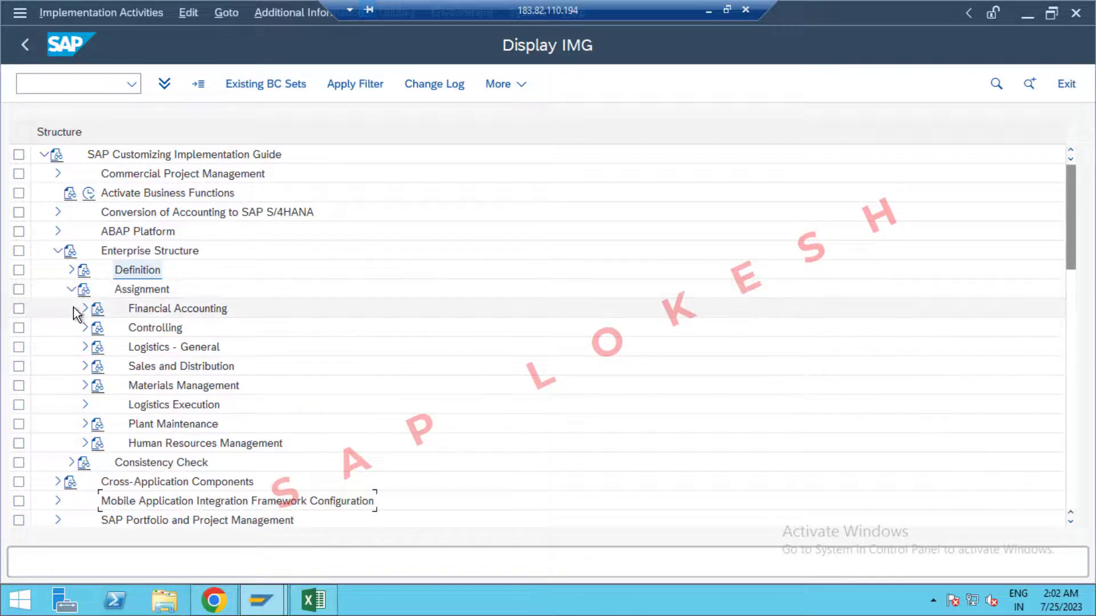
{"action": "left_click", "coordinate": [84, 309]}
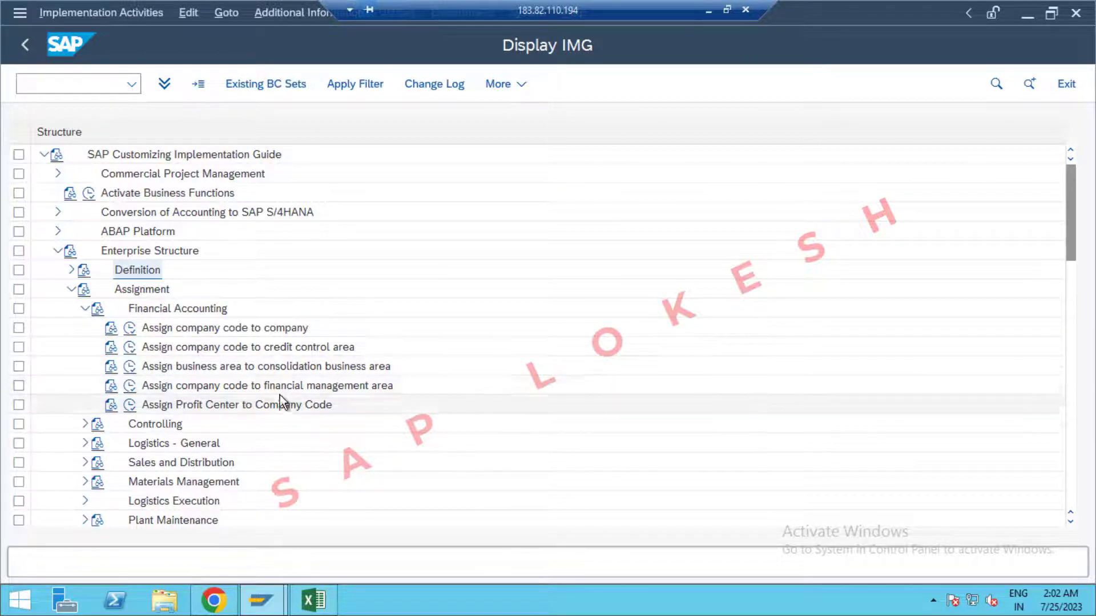
{"action": "left_click", "coordinate": [129, 386]}
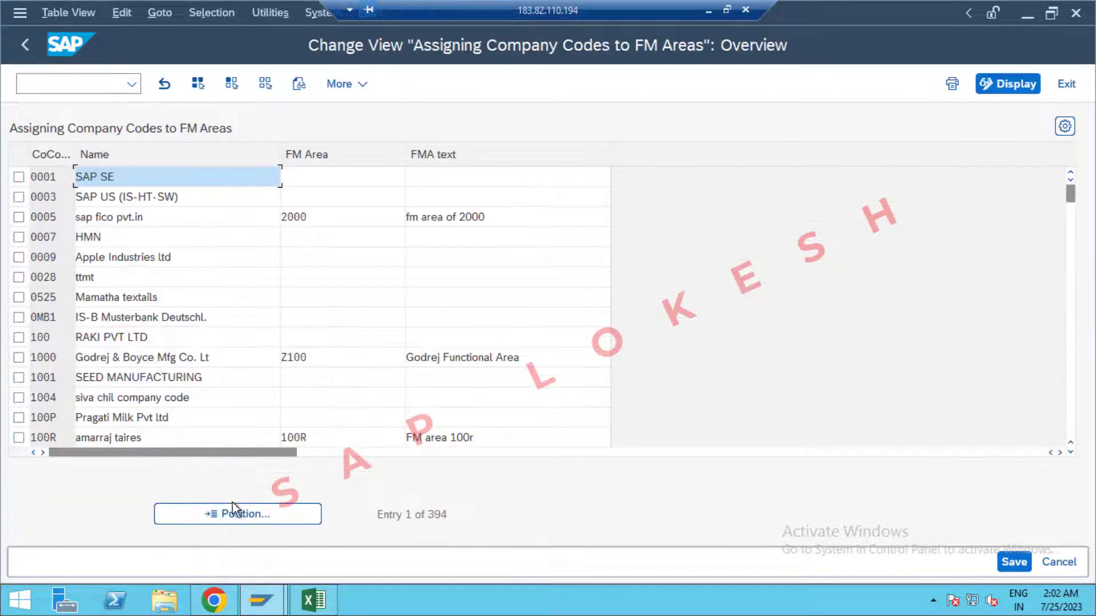
Jump to company code OPP1 and enter OPP1 as its FM area.
{"action": "left_click", "coordinate": [235, 507]}
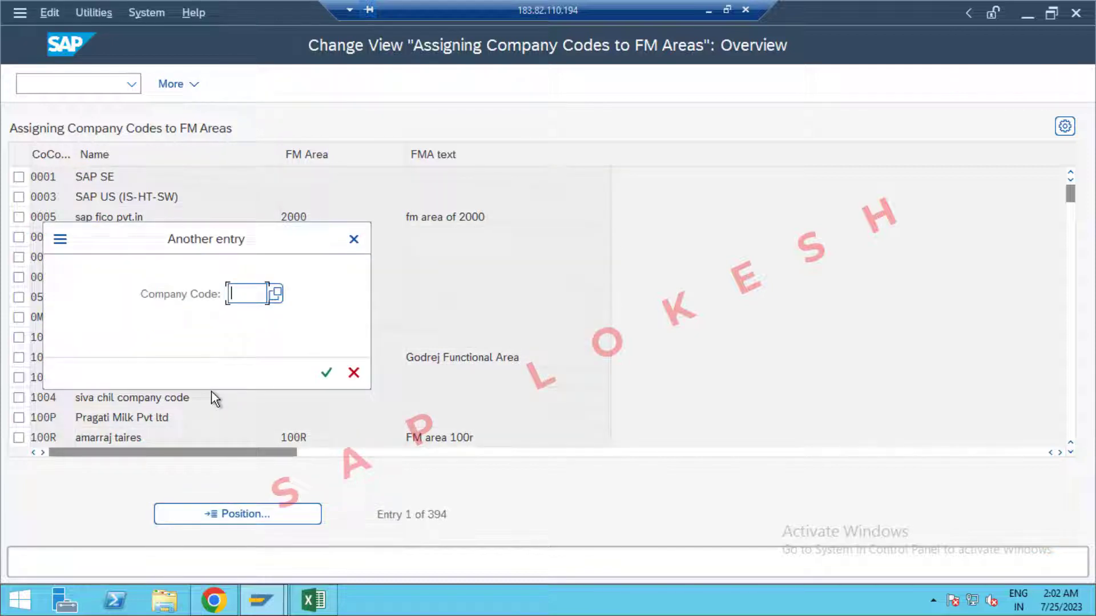
{"action": "type", "text": "OPP"}
{"action": "key", "text": "Down"}
{"action": "key", "text": "Return"}
{"action": "key", "text": "Return"}
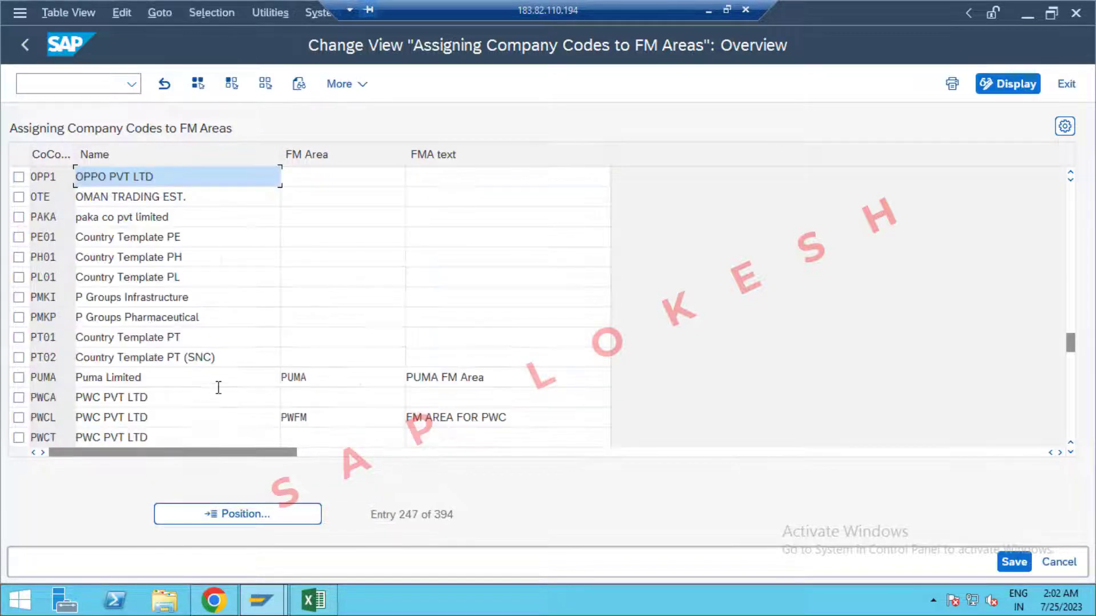
{"action": "left_click", "coordinate": [314, 178]}
{"action": "type", "text": "OPP"}
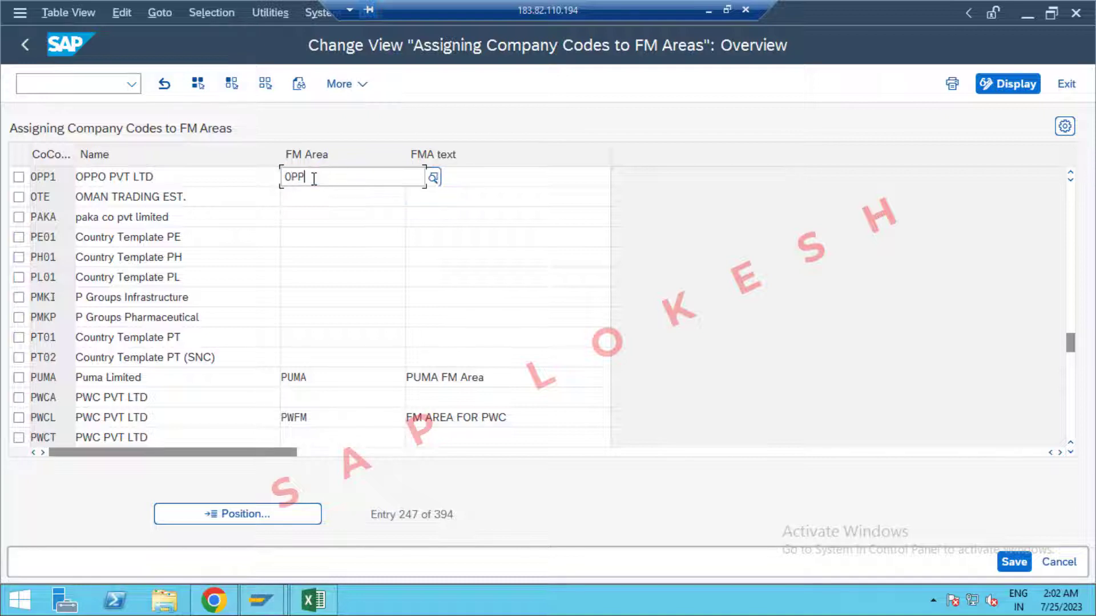
{"action": "type", "text": "1"}
{"action": "key", "text": "Tab"}
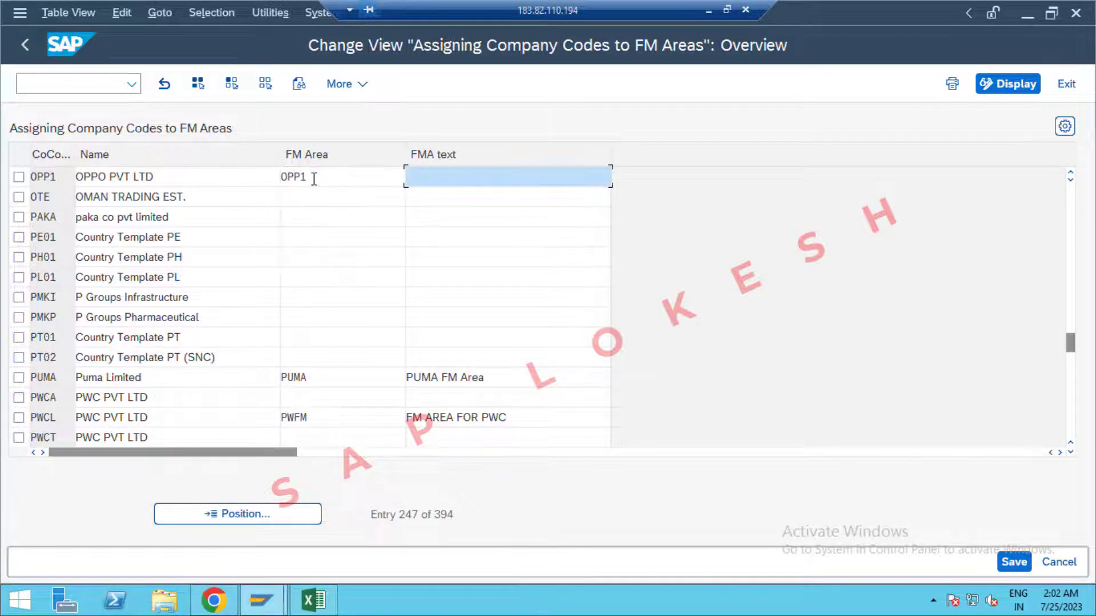
Save the assignment under a new request described as 'Assign Company Code to Financial Management Area'.
{"action": "left_click", "coordinate": [1014, 562]}
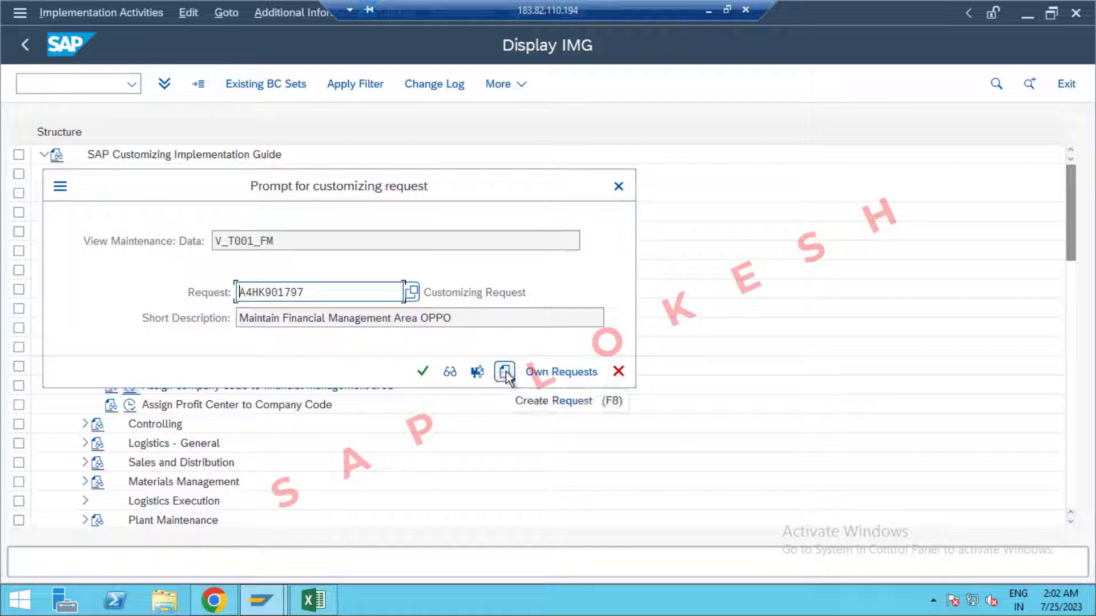
{"action": "left_click", "coordinate": [505, 372]}
{"action": "left_click", "coordinate": [314, 600]}
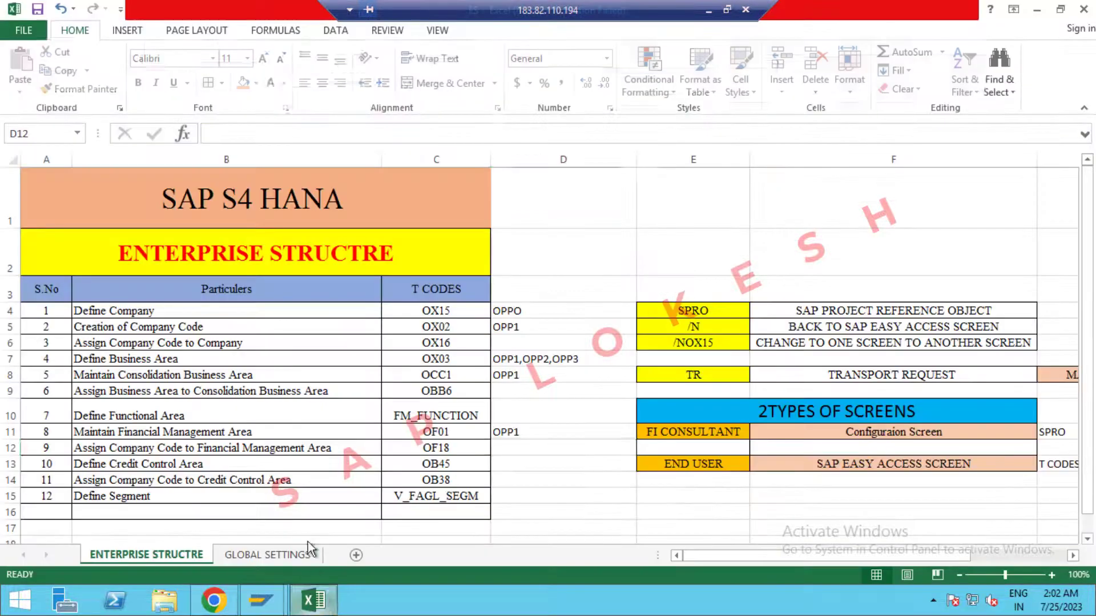
{"action": "left_click", "coordinate": [285, 448]}
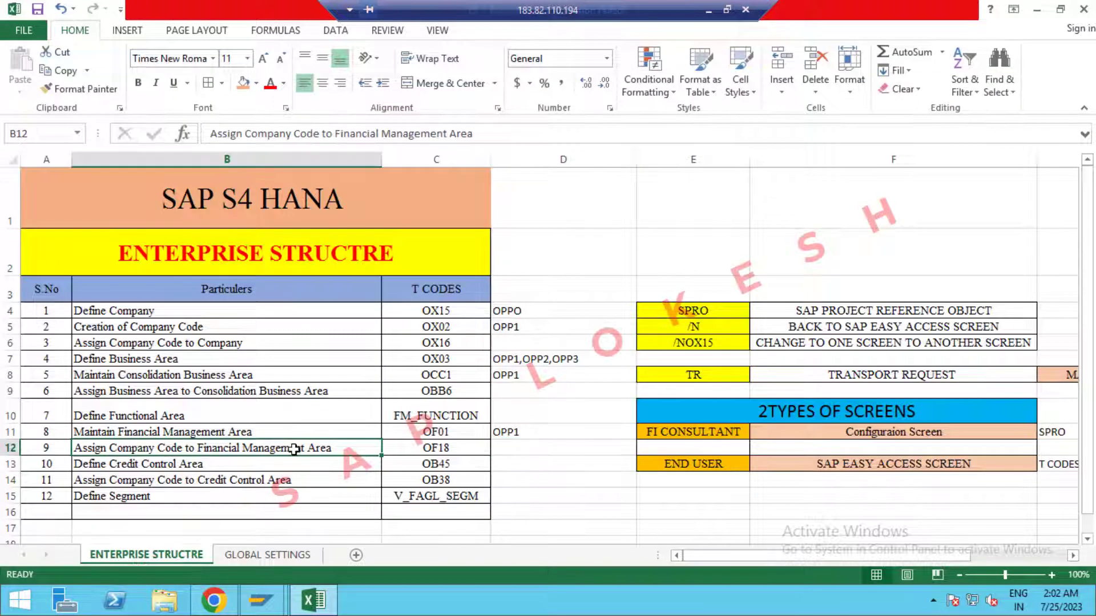
{"action": "key", "text": "ctrl+c"}
{"action": "key", "text": "alt+Tab"}
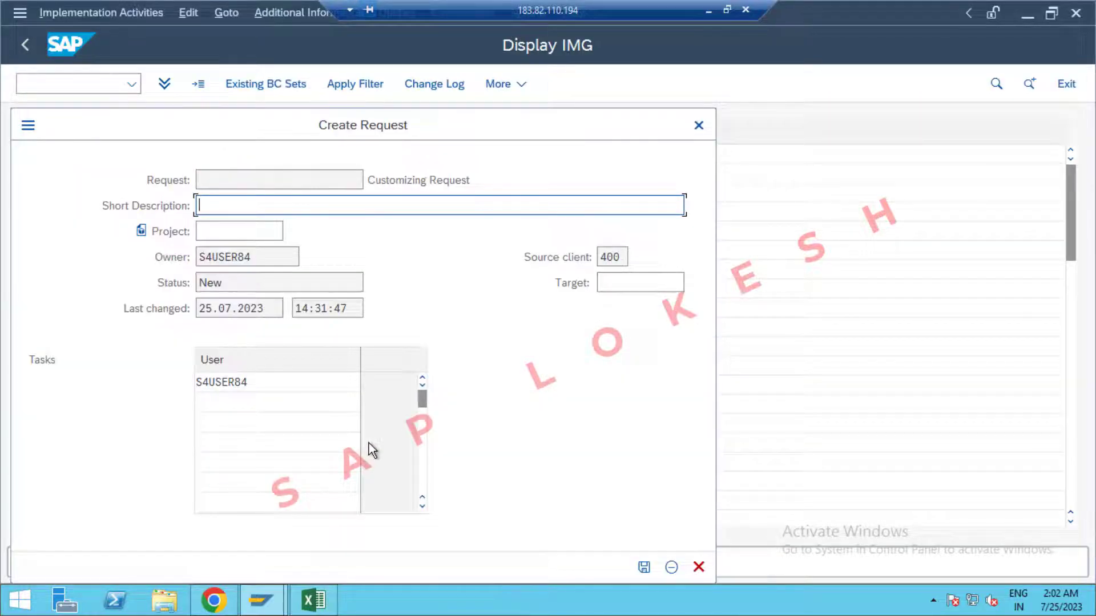
{"action": "key", "text": "ctrl+v"}
{"action": "left_click", "coordinate": [644, 567]}
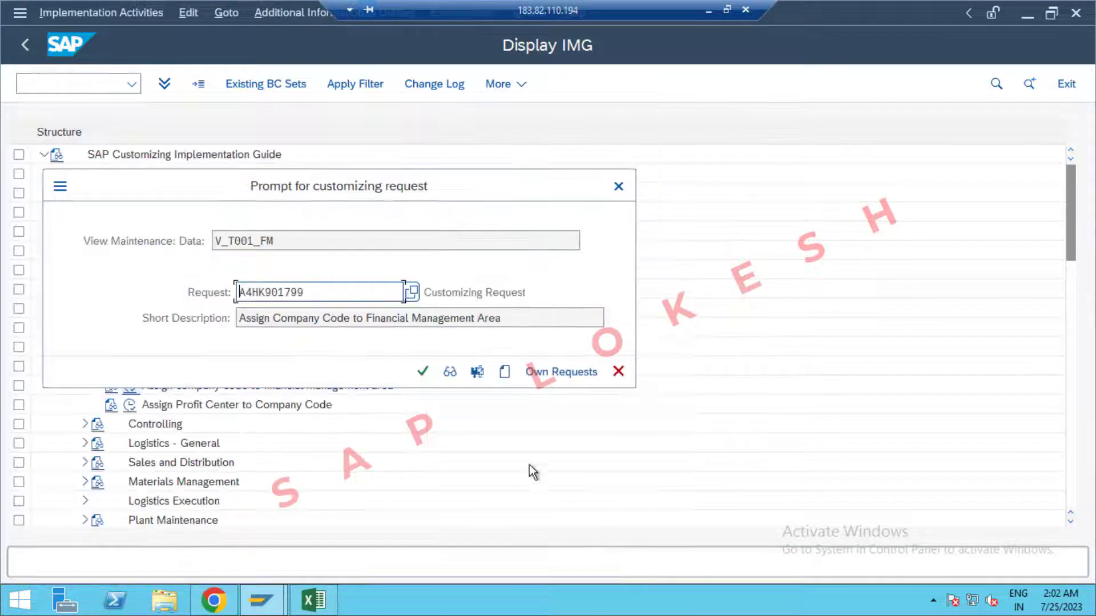
{"action": "left_click", "coordinate": [423, 372]}
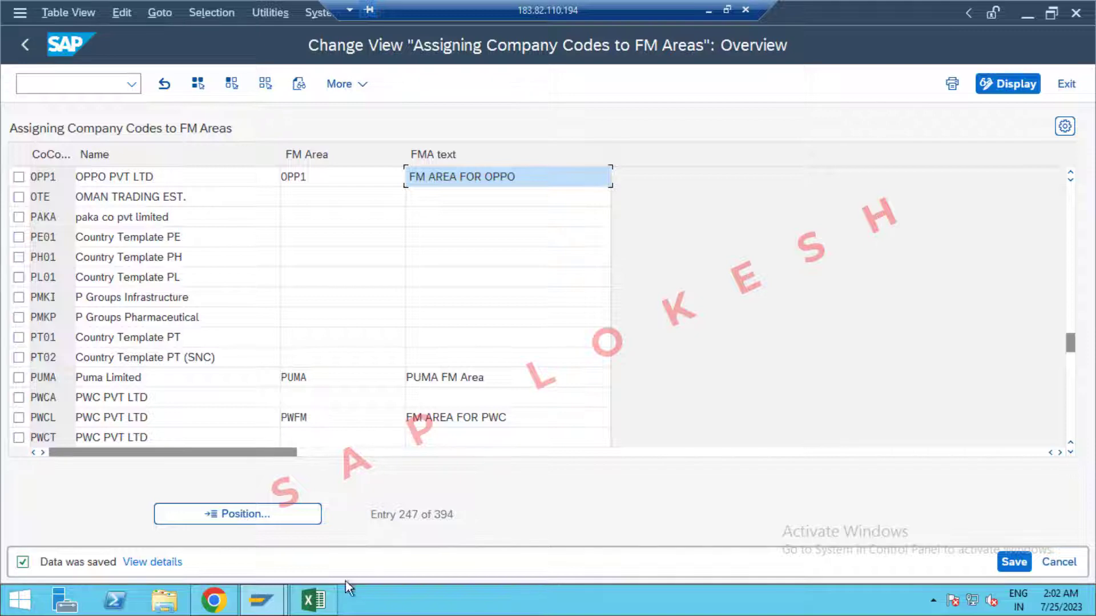
{"action": "left_click", "coordinate": [1066, 84]}
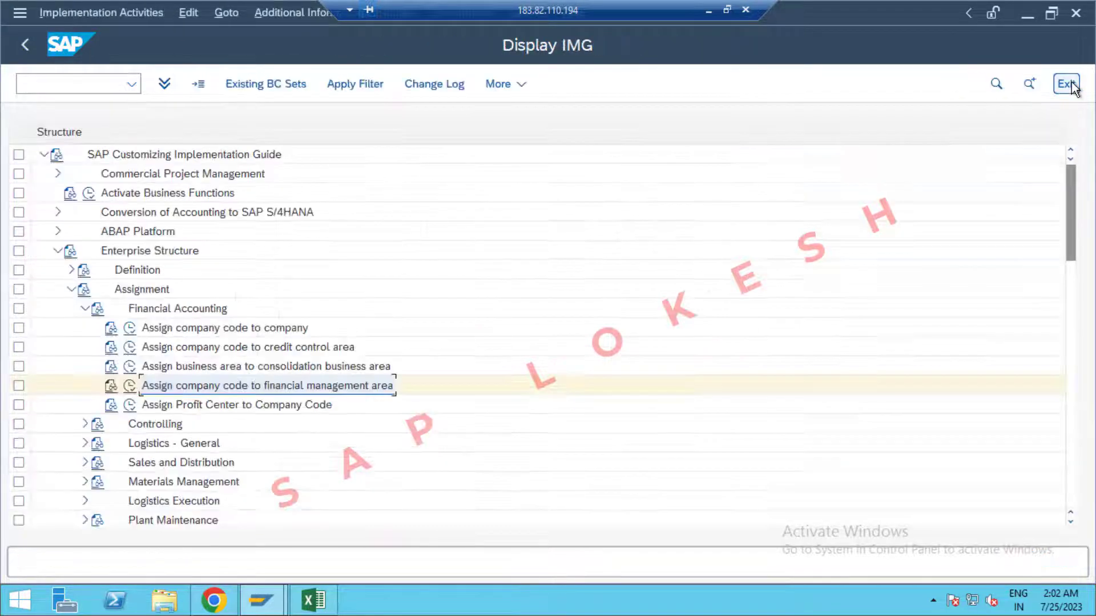
Open Define Credit Control Area from the IMG Definition branch and start a new entry.
{"action": "left_click", "coordinate": [313, 600]}
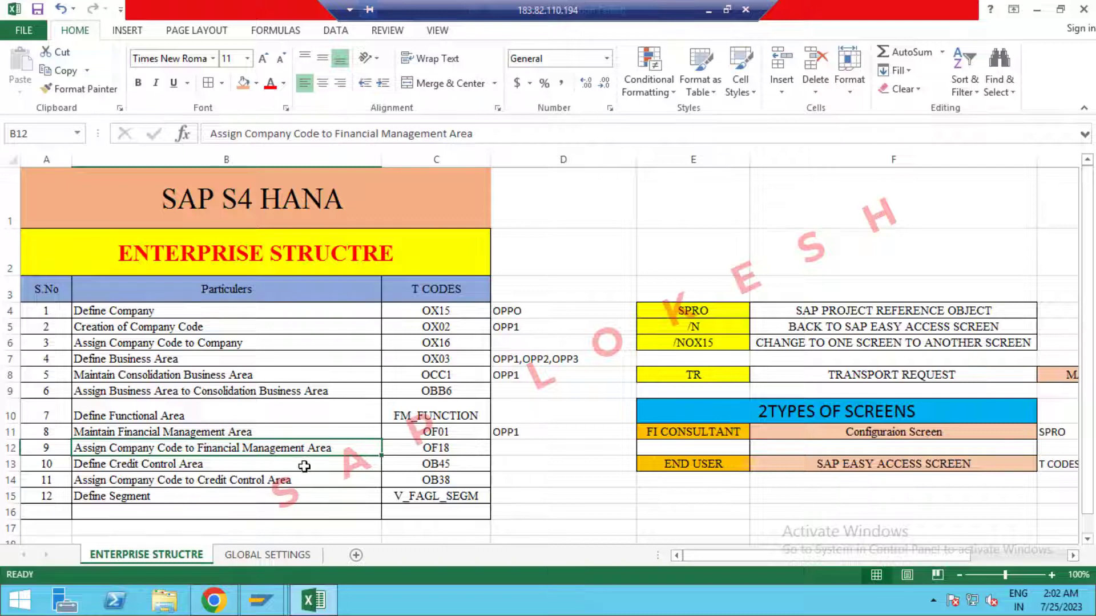
{"action": "key", "text": "alt+Tab"}
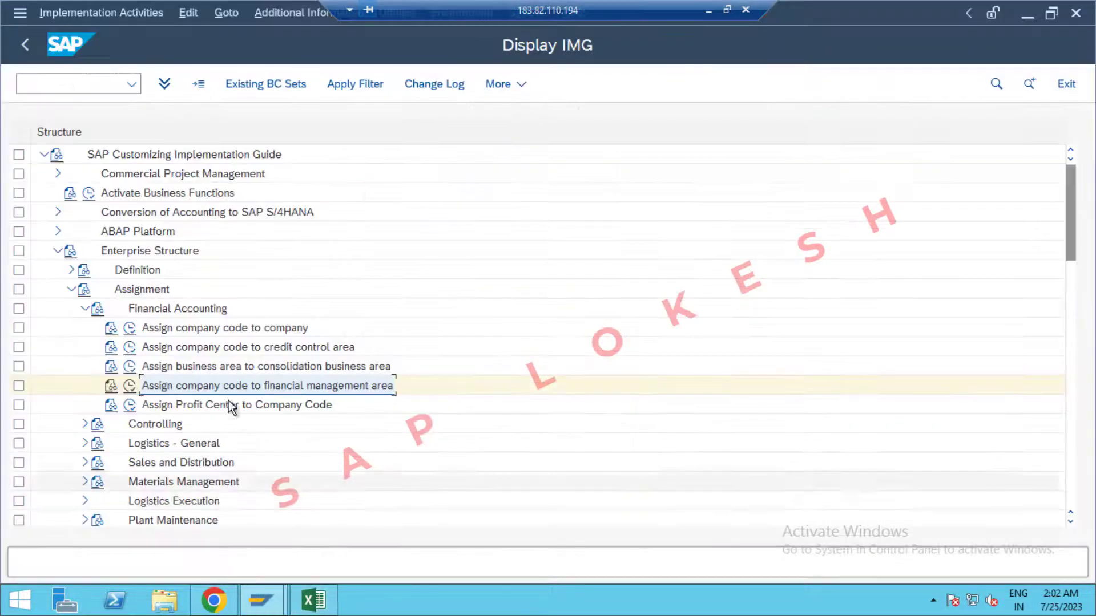
{"action": "left_click", "coordinate": [72, 289]}
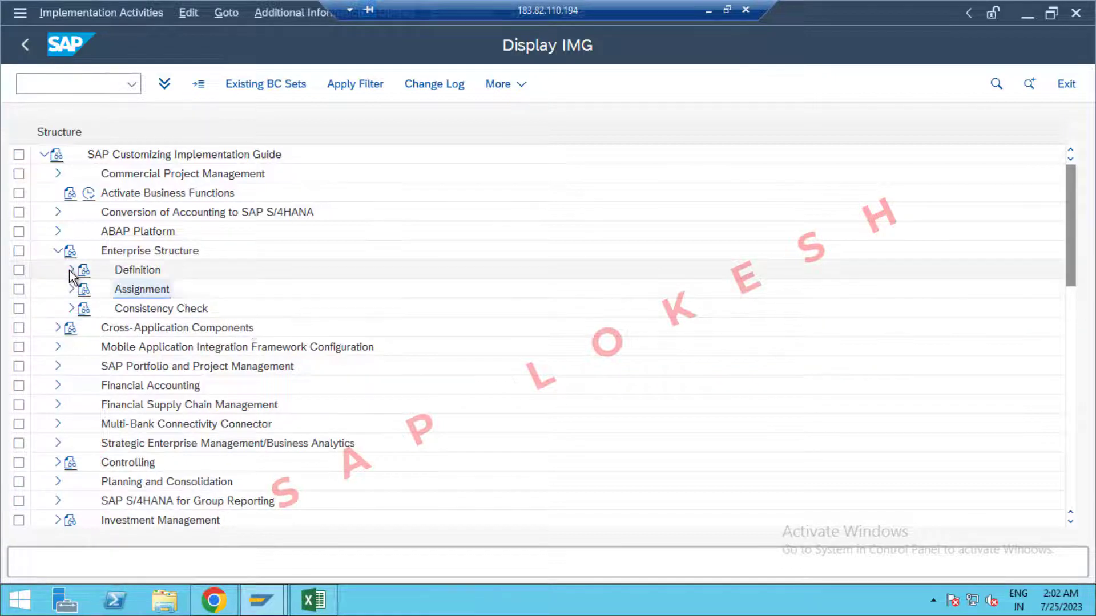
{"action": "left_click", "coordinate": [70, 270]}
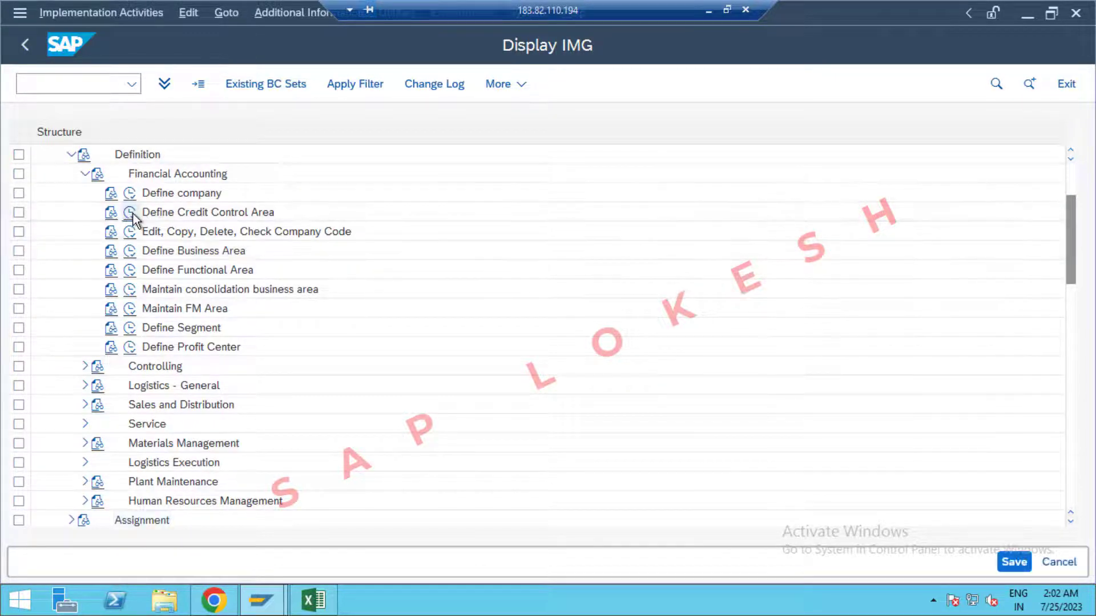
{"action": "left_click", "coordinate": [132, 212]}
{"action": "left_click", "coordinate": [239, 87]}
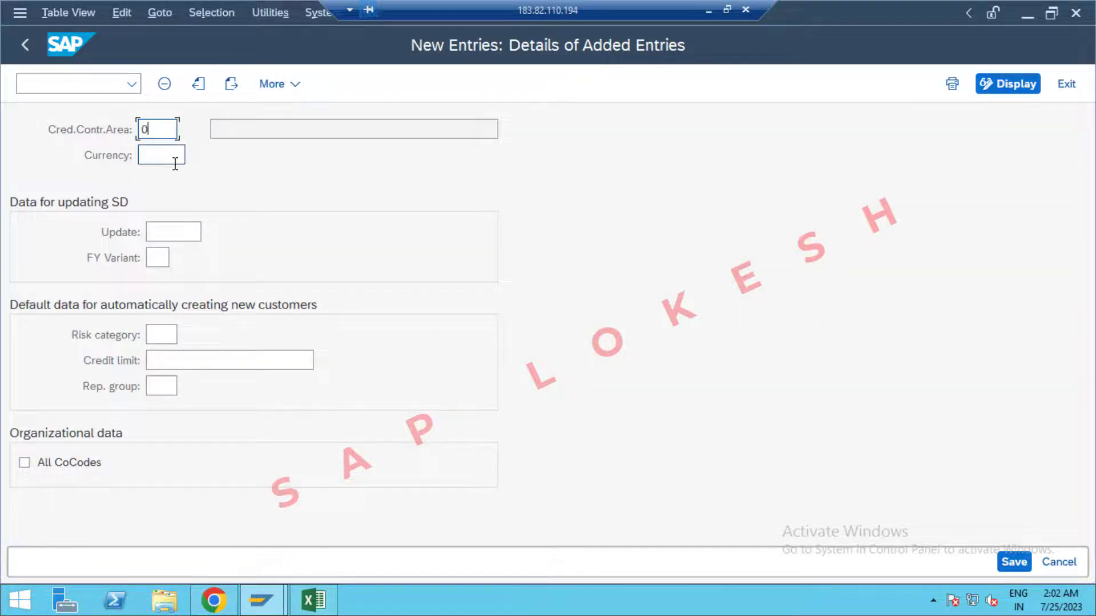
Set the credit control area currency to INR and credit limit to 999999999.
{"action": "left_click", "coordinate": [175, 163]}
{"action": "left_click", "coordinate": [175, 163]}
{"action": "left_click", "coordinate": [170, 178]}
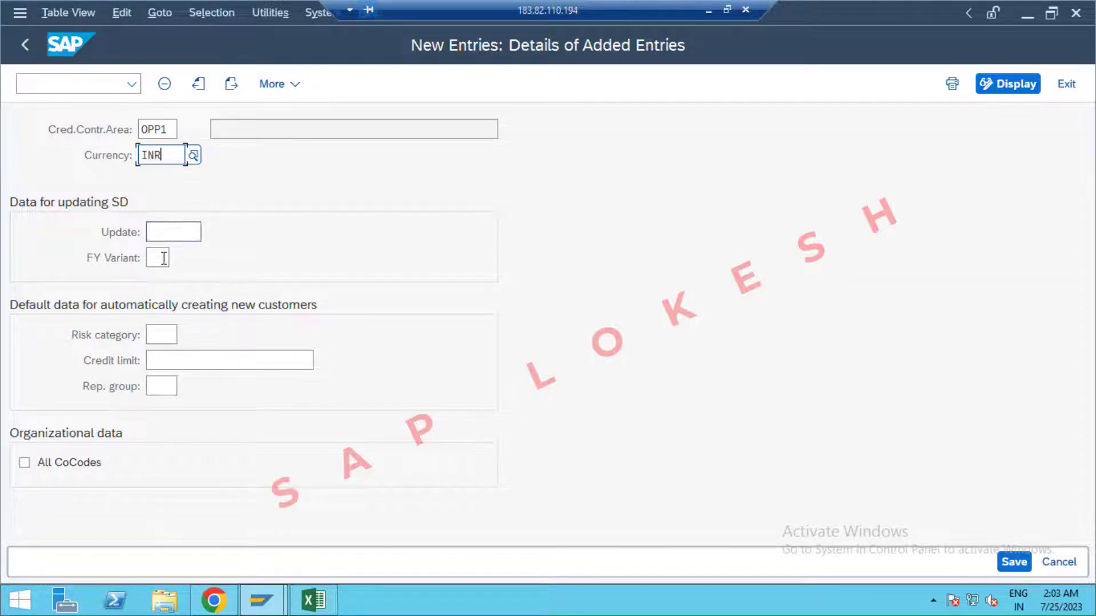
{"action": "left_click", "coordinate": [177, 363]}
{"action": "left_click", "coordinate": [181, 369]}
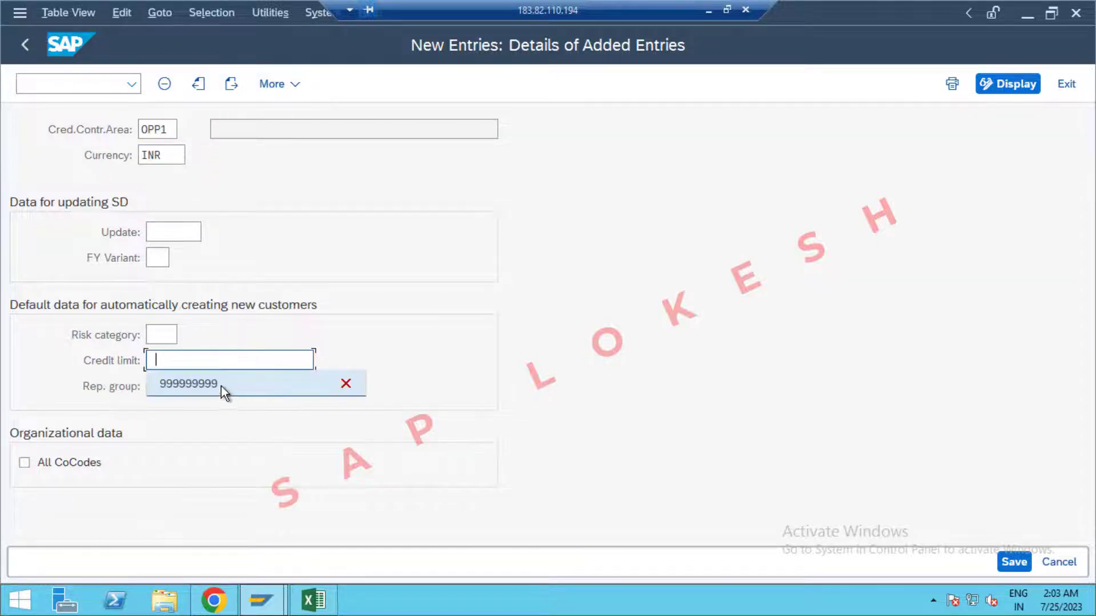
{"action": "left_click", "coordinate": [221, 386]}
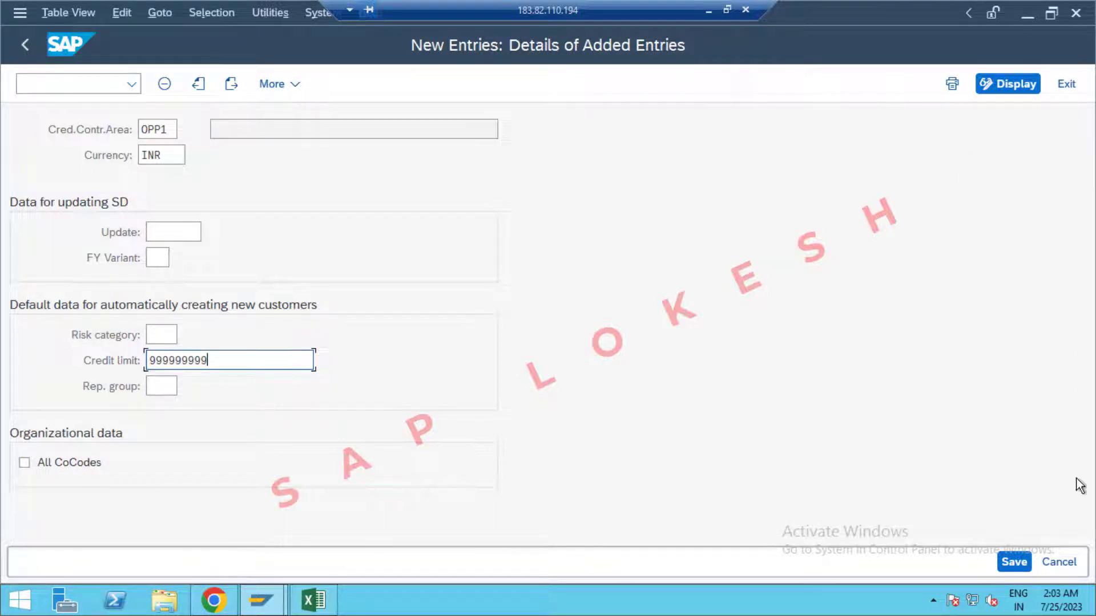
Save the credit control area under a new request named 'Define Credit Control Area'.
{"action": "left_click", "coordinate": [1018, 567]}
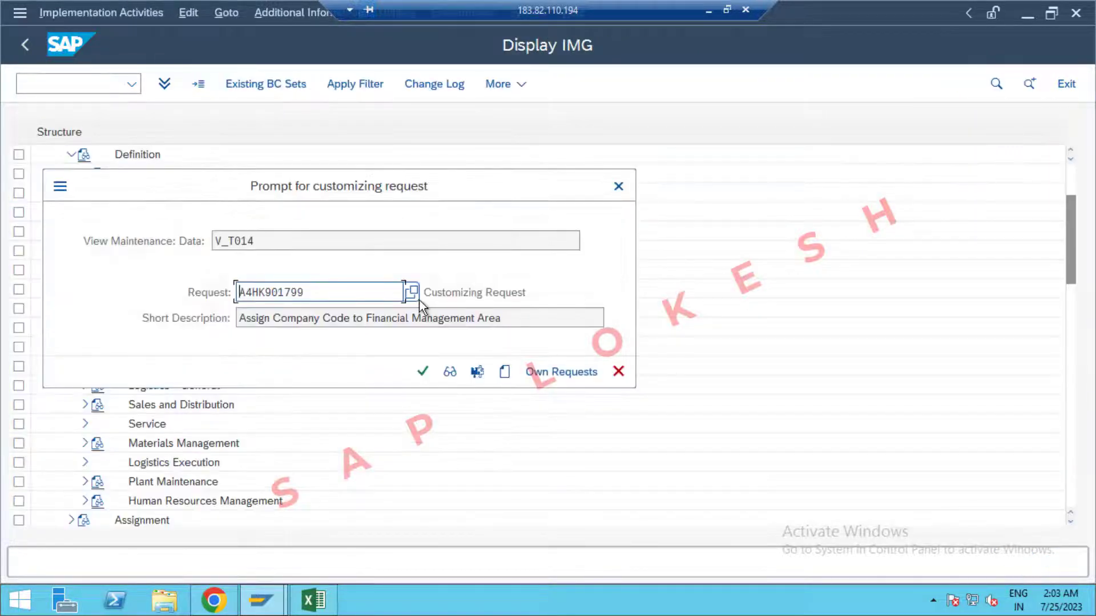
{"action": "left_click", "coordinate": [504, 371]}
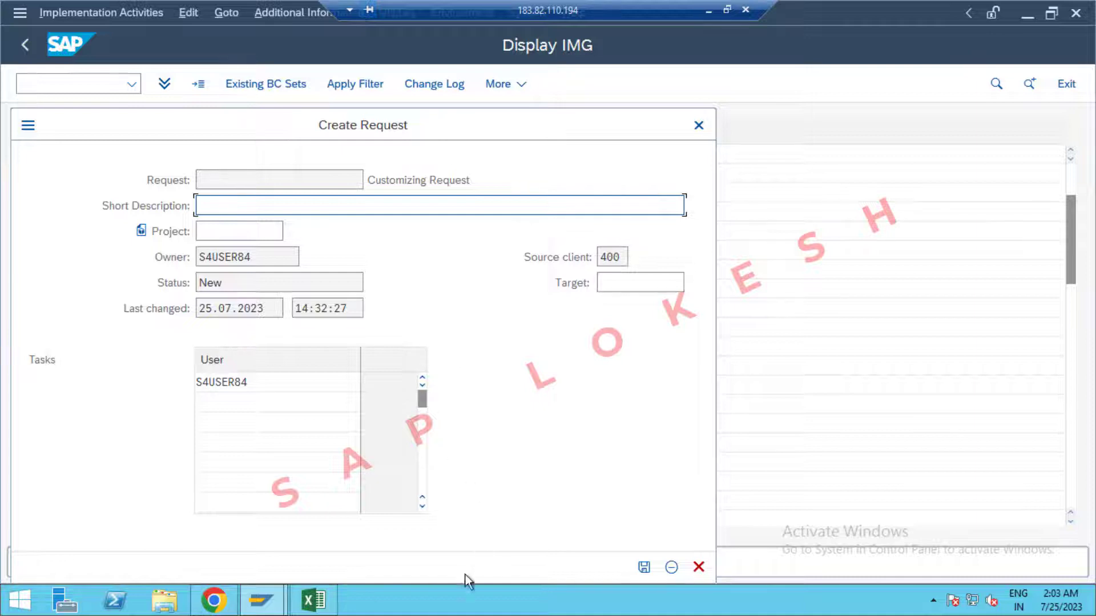
{"action": "left_click", "coordinate": [314, 600]}
{"action": "left_click", "coordinate": [245, 464]}
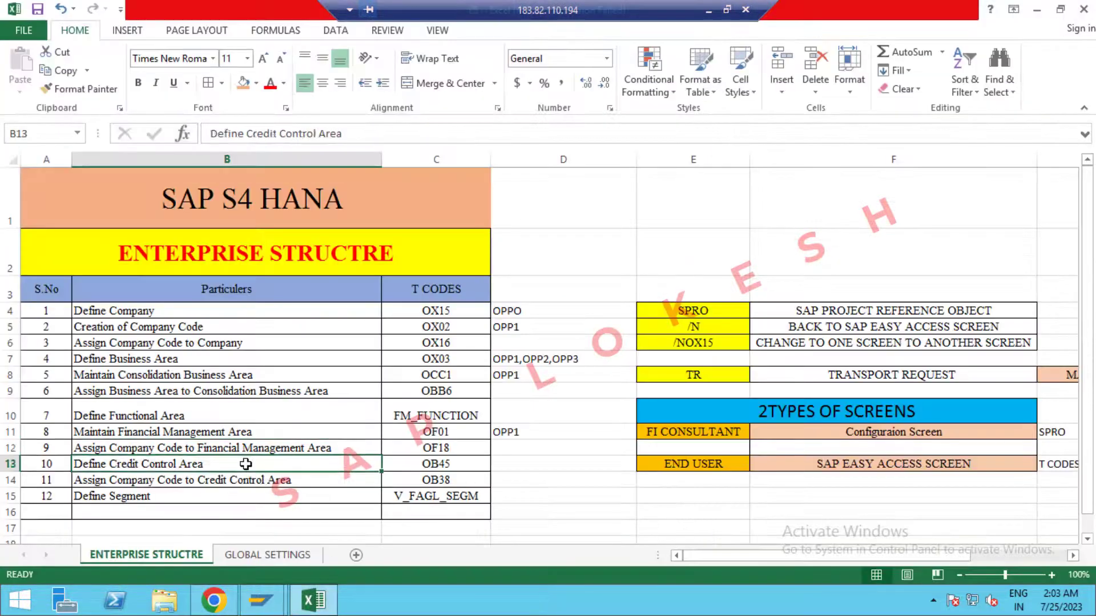
{"action": "key", "text": "ctrl+c"}
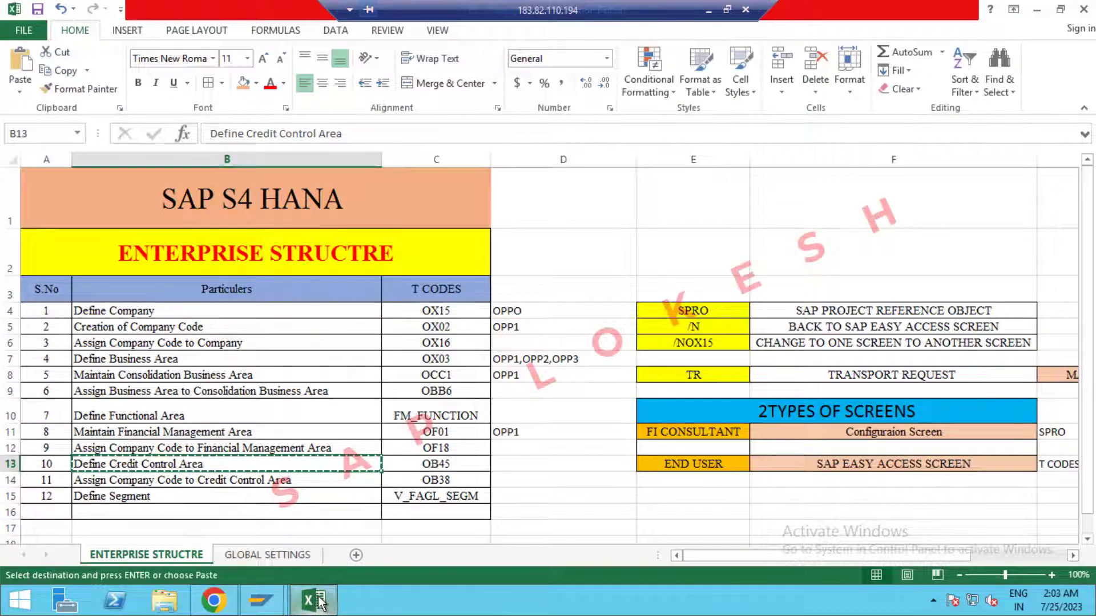
{"action": "key", "text": "alt+Tab"}
{"action": "key", "text": "ctrl+v"}
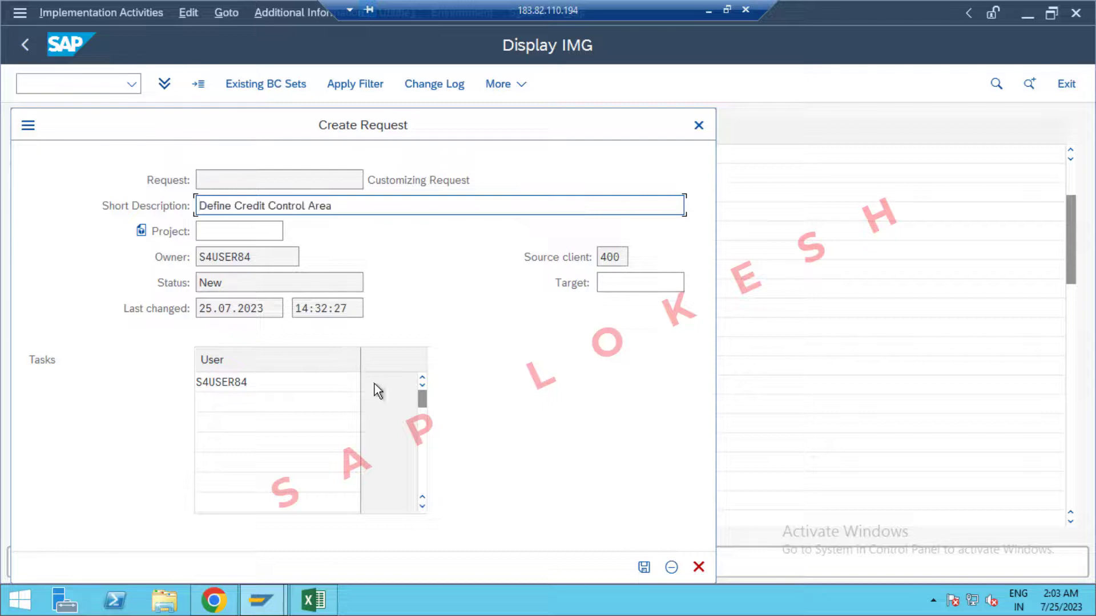
{"action": "left_click", "coordinate": [643, 567]}
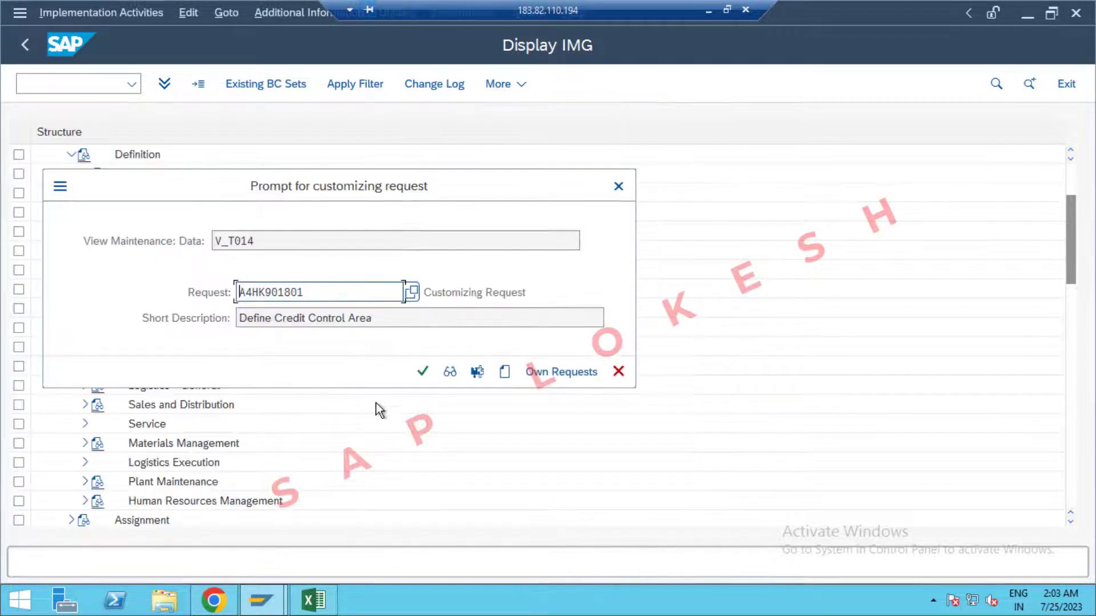
{"action": "left_click", "coordinate": [420, 374]}
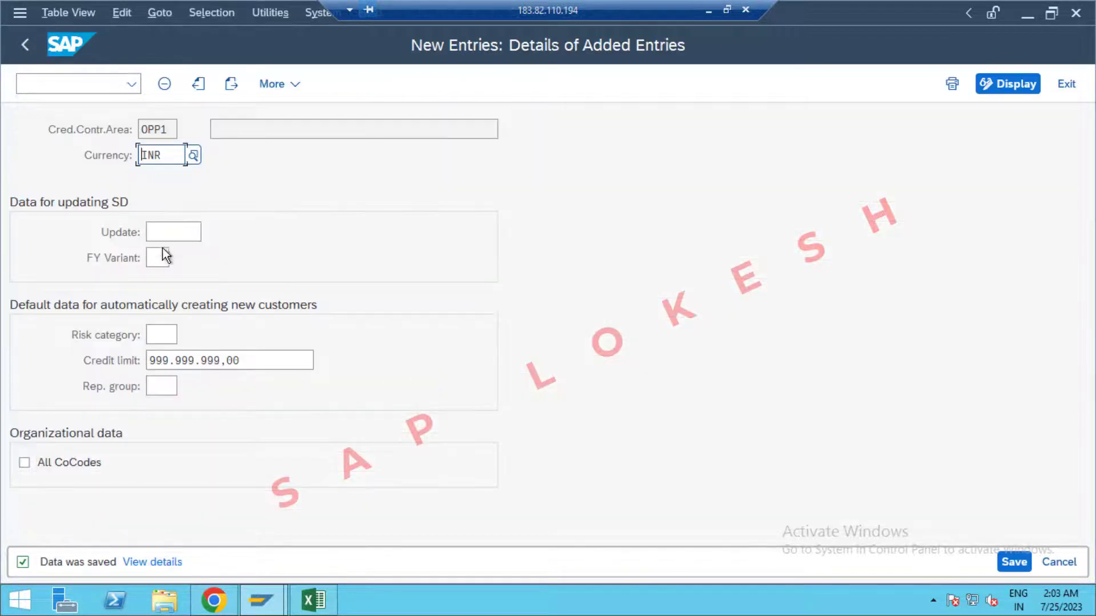
Reopen Define Credit Control Area and jump to entry OPP1.
{"action": "left_click", "coordinate": [1065, 84]}
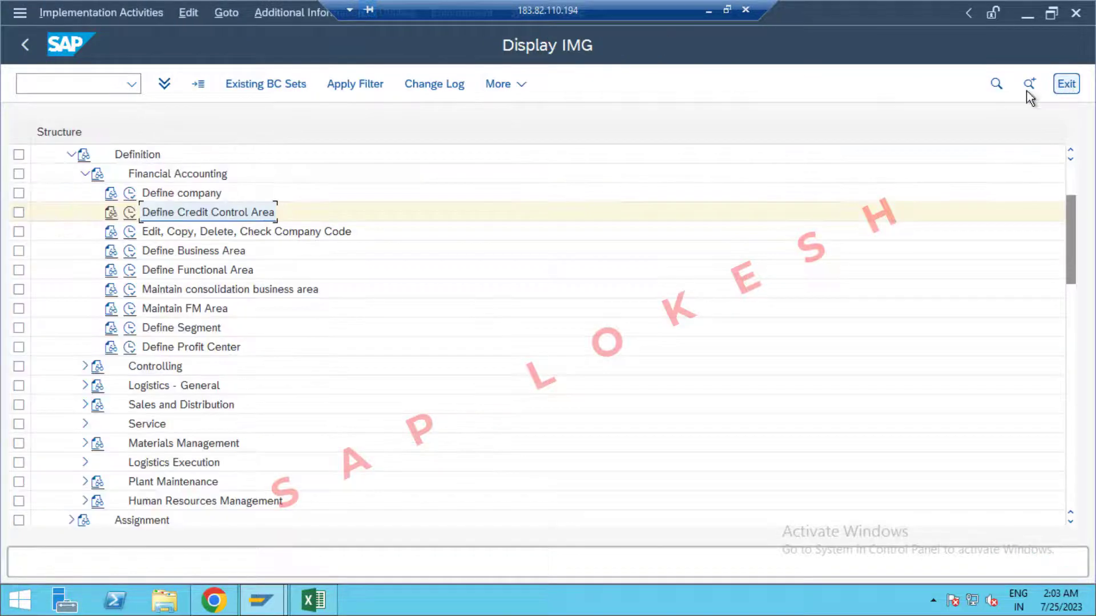
{"action": "left_click", "coordinate": [132, 215]}
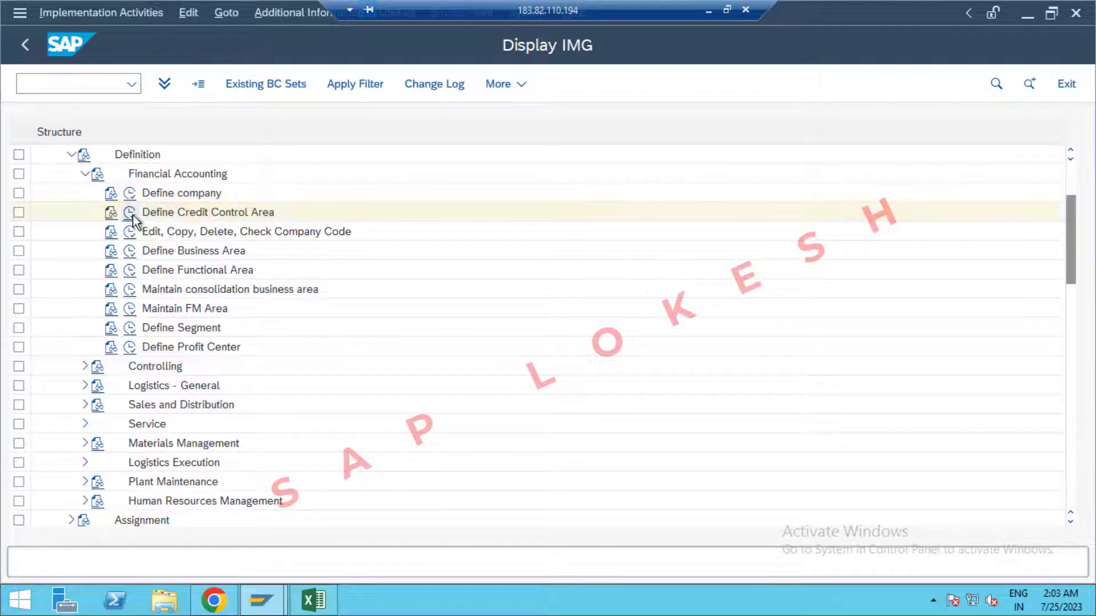
{"action": "left_click", "coordinate": [259, 517]}
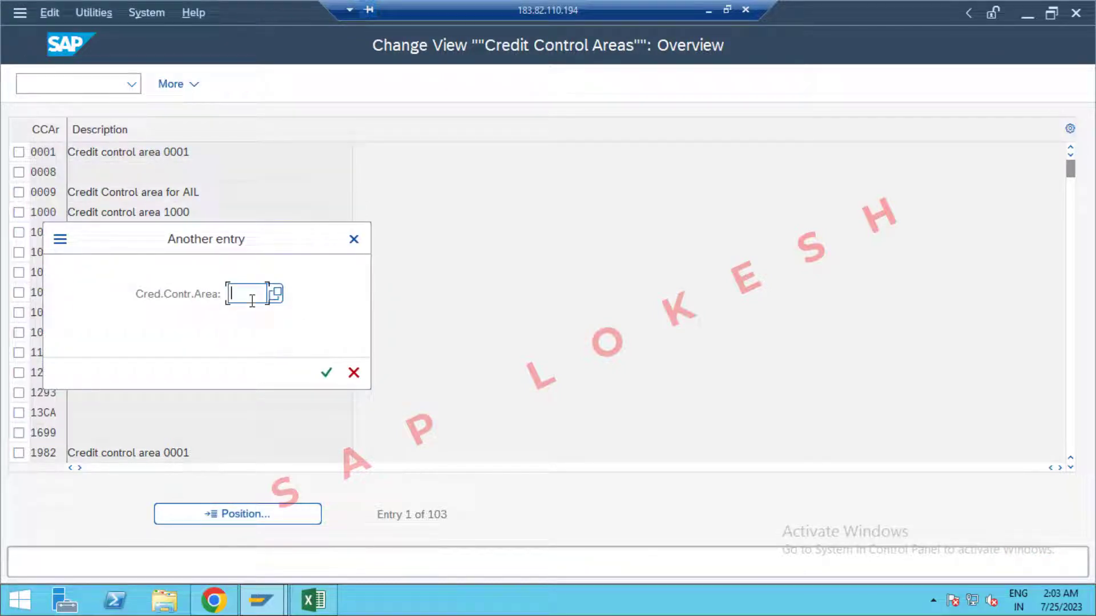
{"action": "type", "text": "OPP1"}
{"action": "key", "text": "Return"}
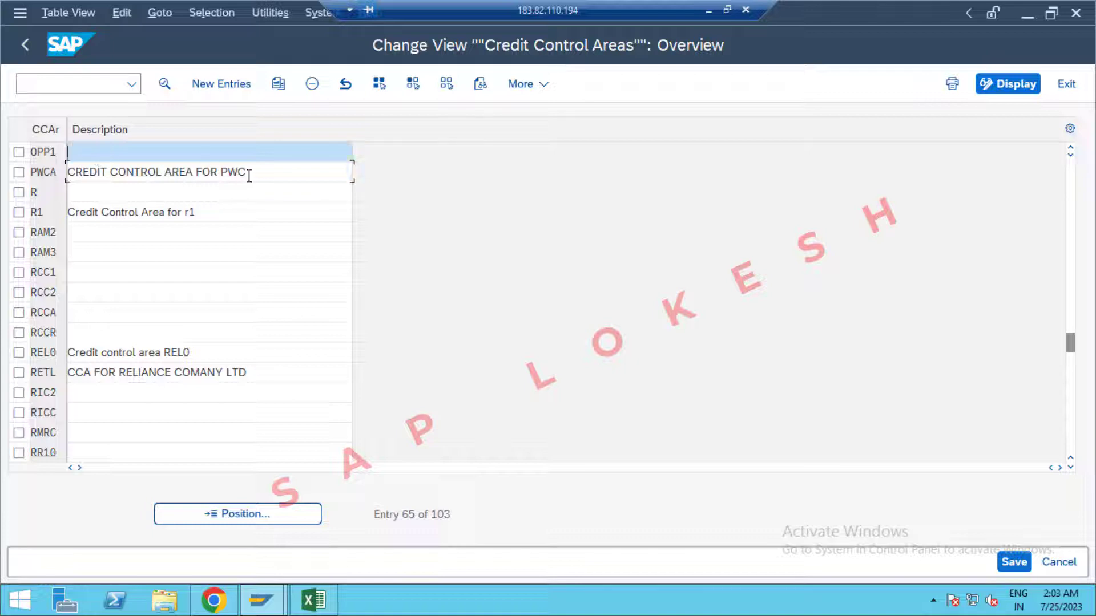
Copy the PWCA description to OPP1, change it to 'CREDIT CONTROL AREA FOR OPPO', and save.
{"action": "left_click_drag", "start_coordinate": [247, 175], "coordinate": [61, 179]}
{"action": "key", "text": "ctrl+c"}
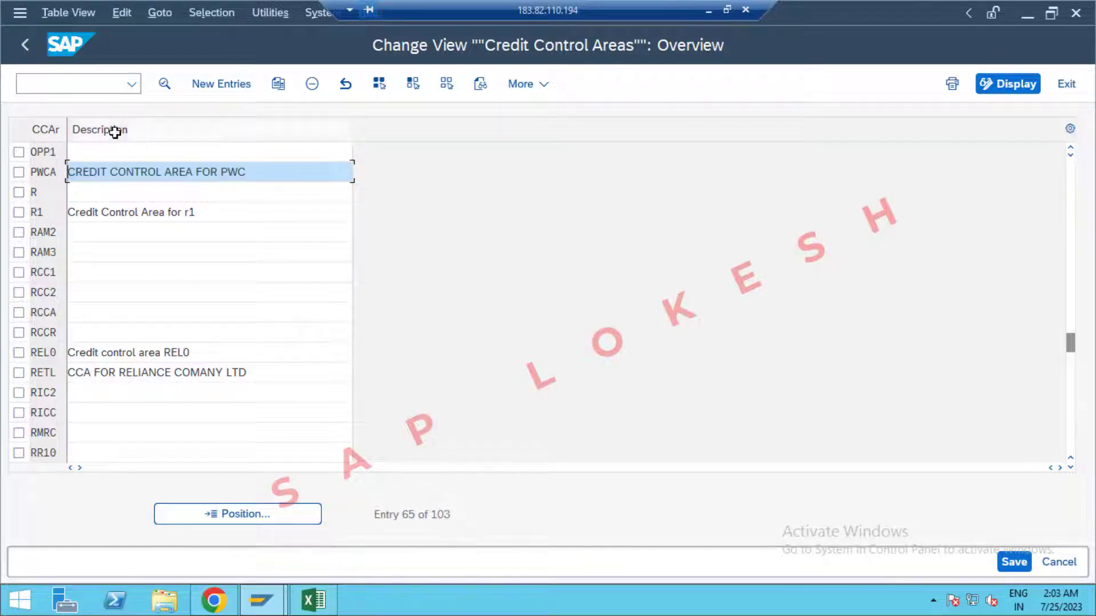
{"action": "left_click", "coordinate": [110, 152]}
{"action": "key", "text": "ctrl+v"}
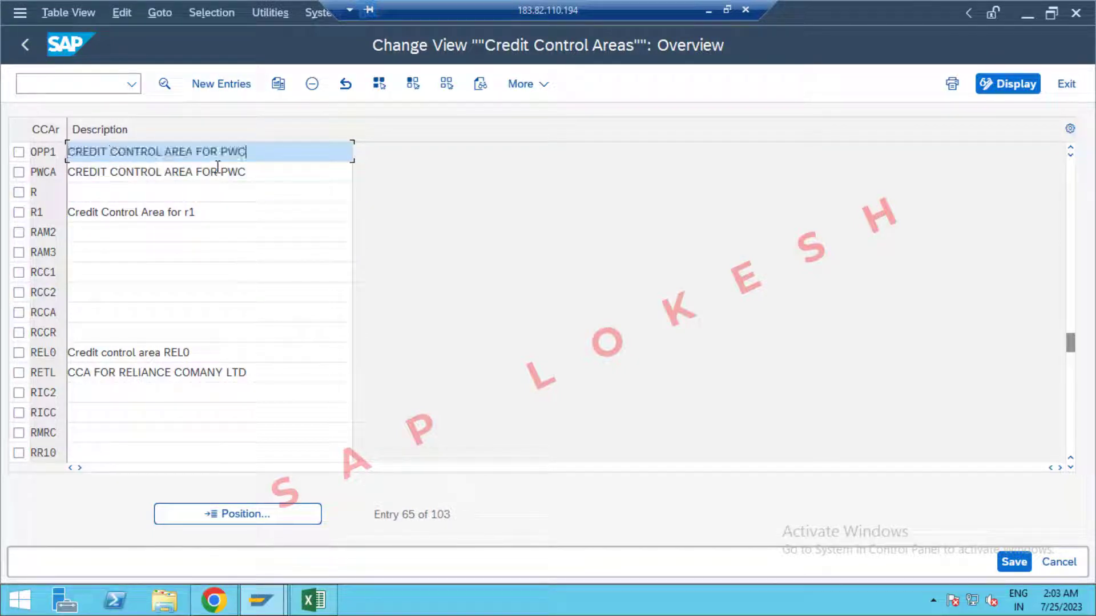
{"action": "key", "text": "BackSpace"}
{"action": "key", "text": "BackSpace"}
{"action": "key", "text": "BackSpace"}
{"action": "type", "text": "OP"}
{"action": "left_click", "coordinate": [1014, 562]}
{"action": "left_click", "coordinate": [422, 373]}
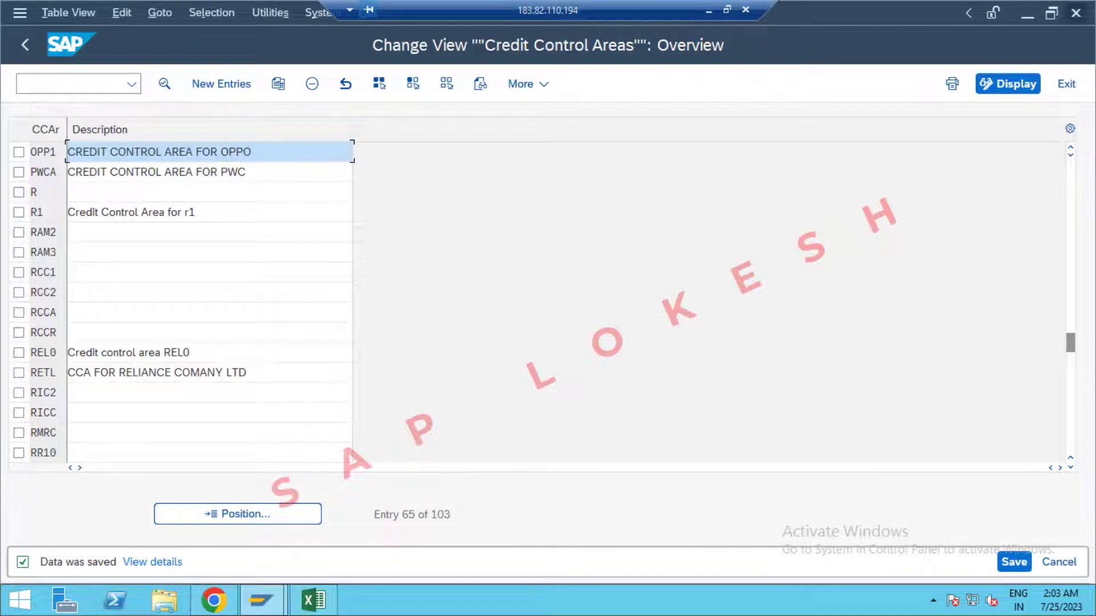
{"action": "left_click", "coordinate": [1066, 84]}
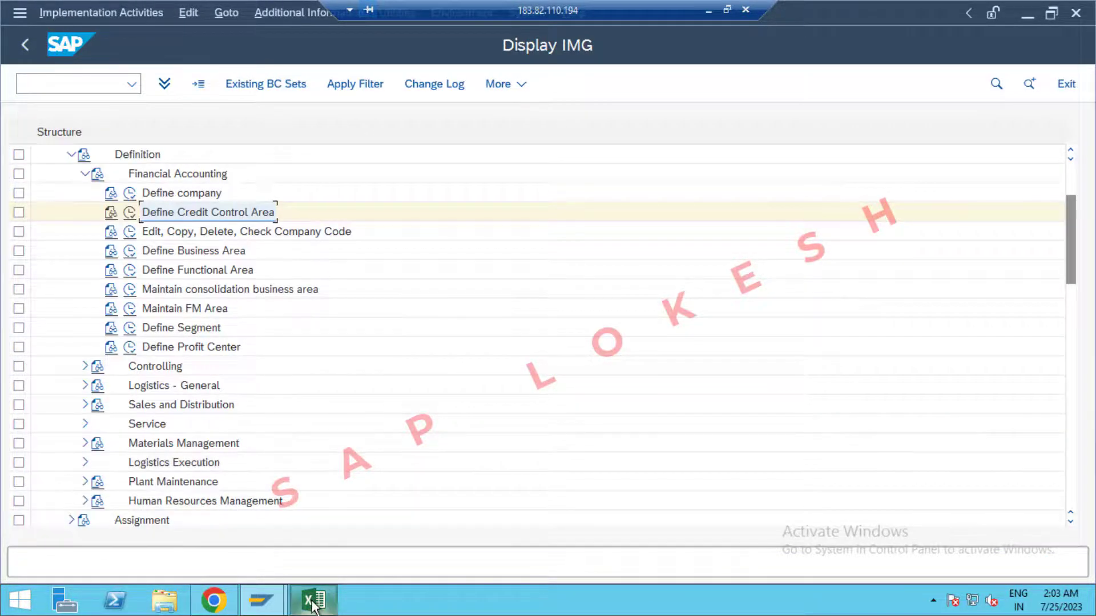
Record OPP1 in Excel cell D13 beside Define Credit Control Area.
{"action": "left_click", "coordinate": [314, 601]}
{"action": "left_click", "coordinate": [515, 468]}
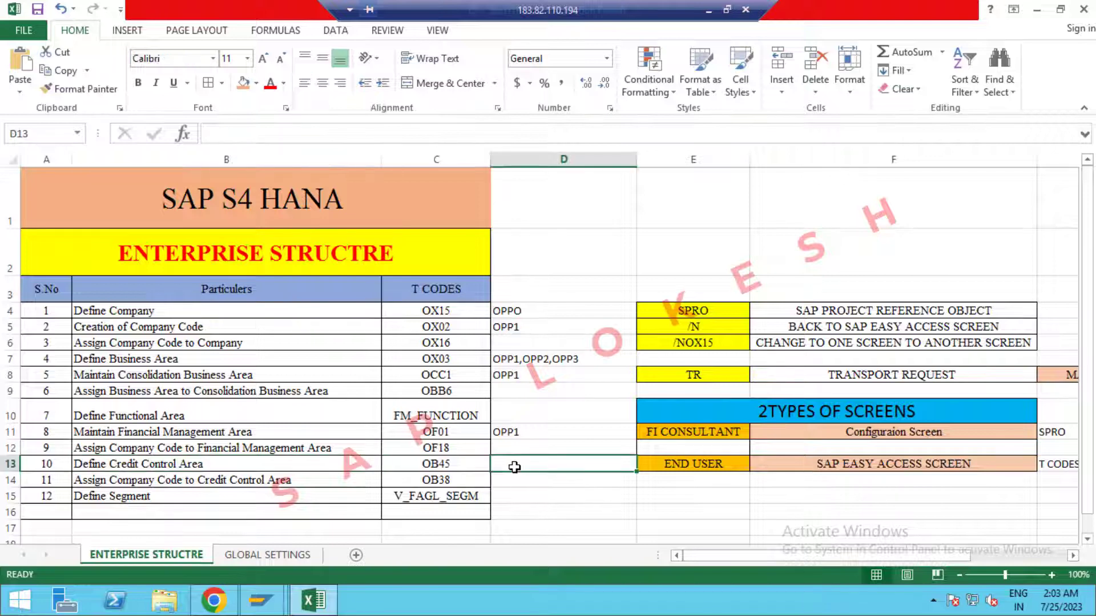
{"action": "type", "text": "OPP1"}
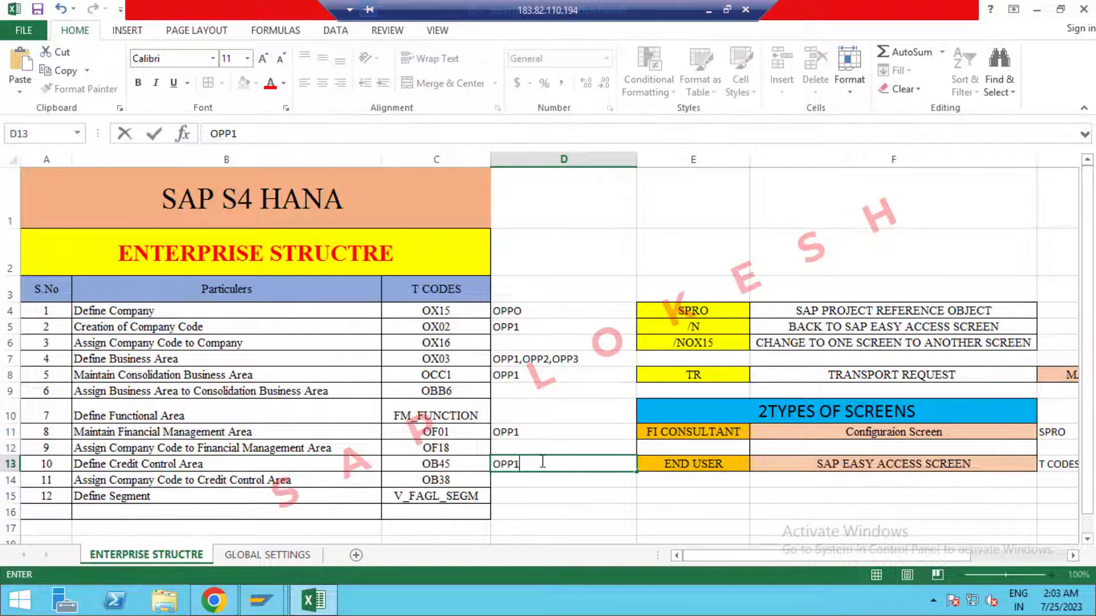
{"action": "key", "text": "Return"}
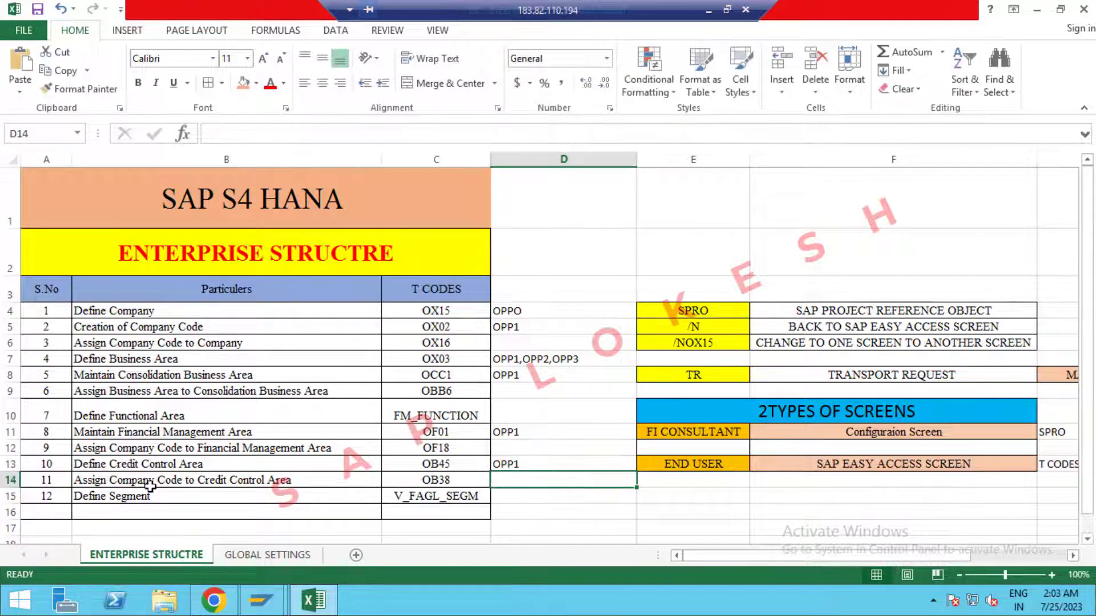
In Assign company code to credit control area, set company code OPP1's credit control area to OPP1.
{"action": "left_click", "coordinate": [258, 605]}
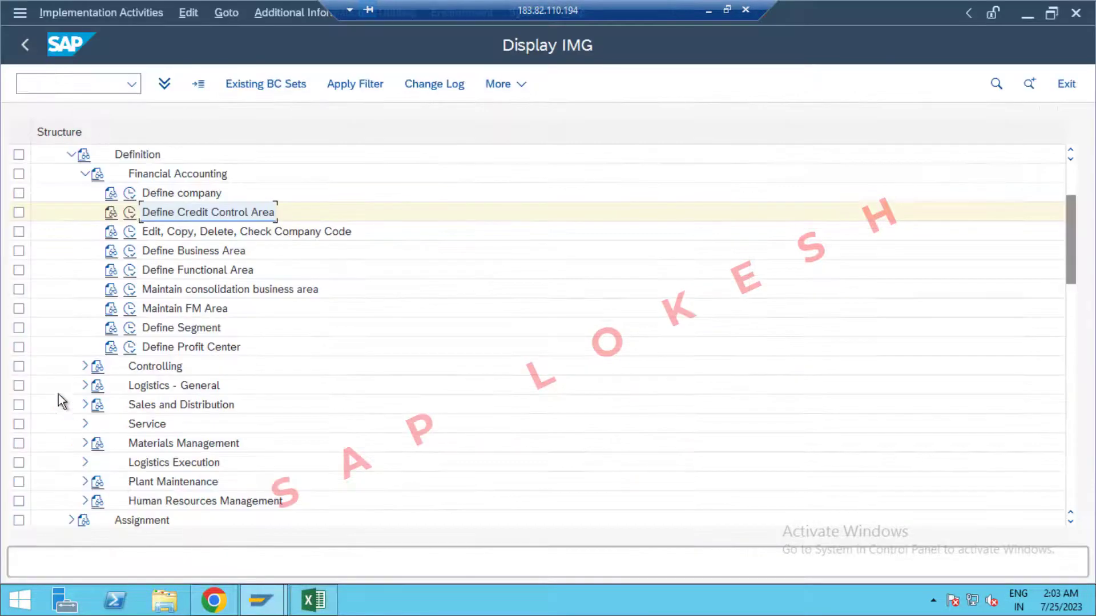
{"action": "left_click", "coordinate": [71, 154]}
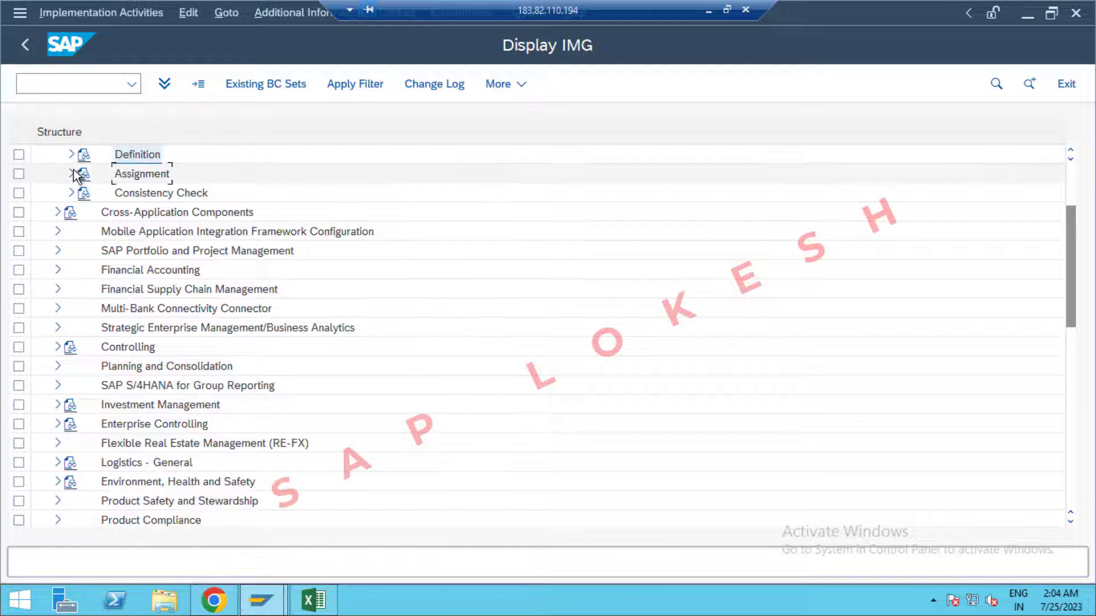
{"action": "left_click", "coordinate": [71, 174]}
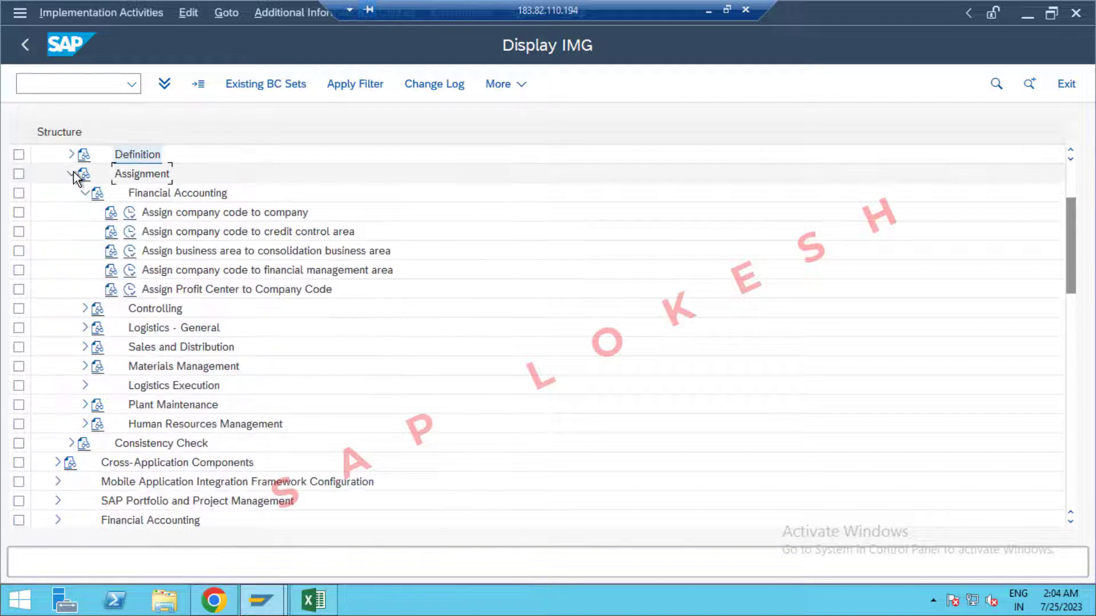
{"action": "left_click", "coordinate": [130, 233]}
{"action": "left_click", "coordinate": [266, 514]}
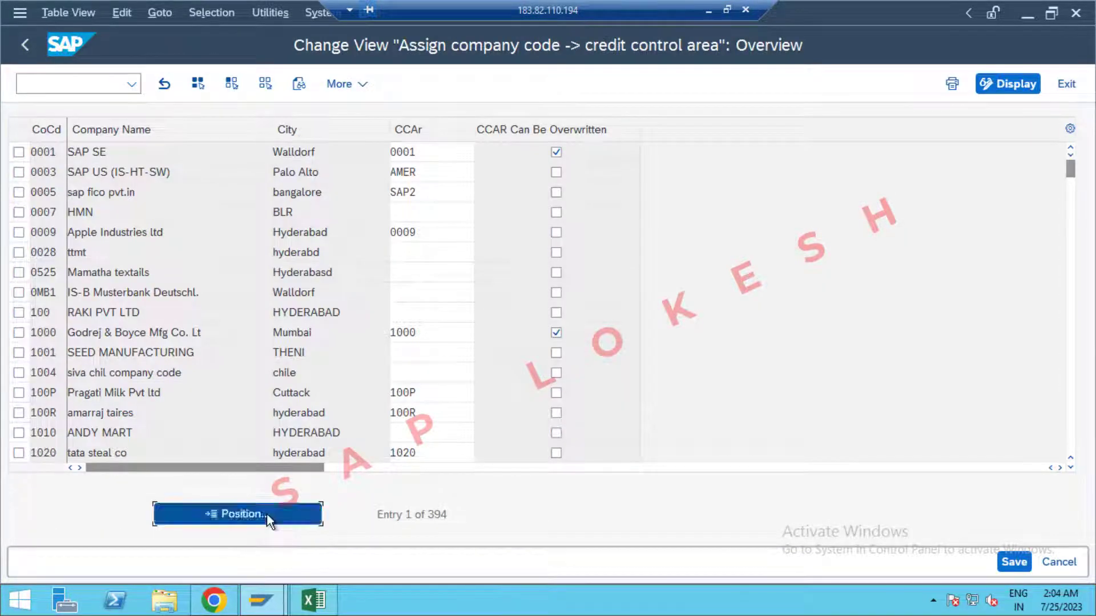
{"action": "type", "text": "OPP1"}
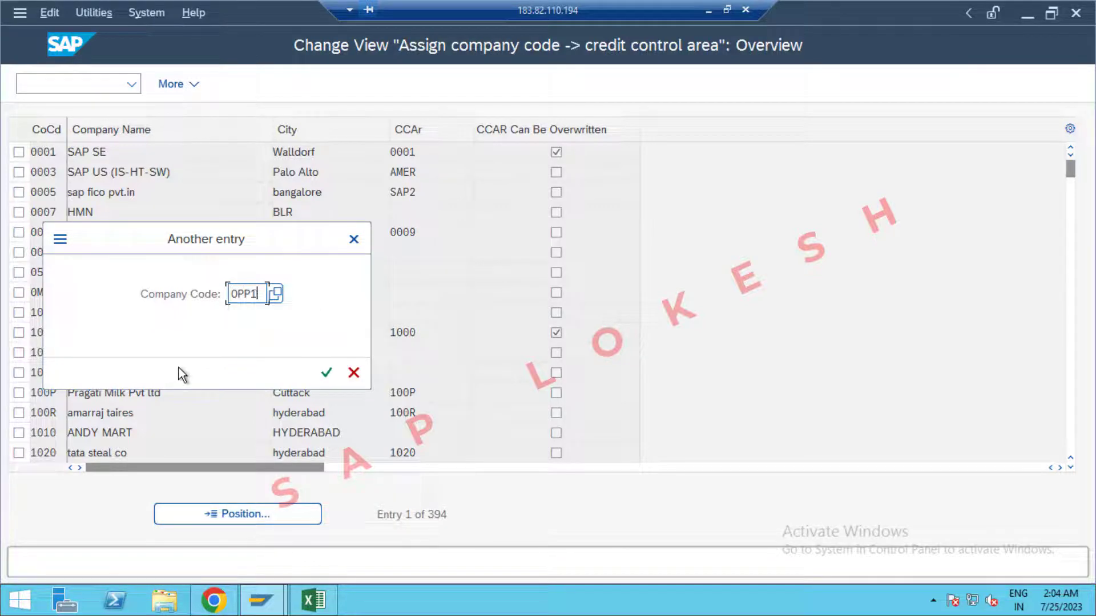
{"action": "key", "text": "Return"}
{"action": "left_click", "coordinate": [430, 153]}
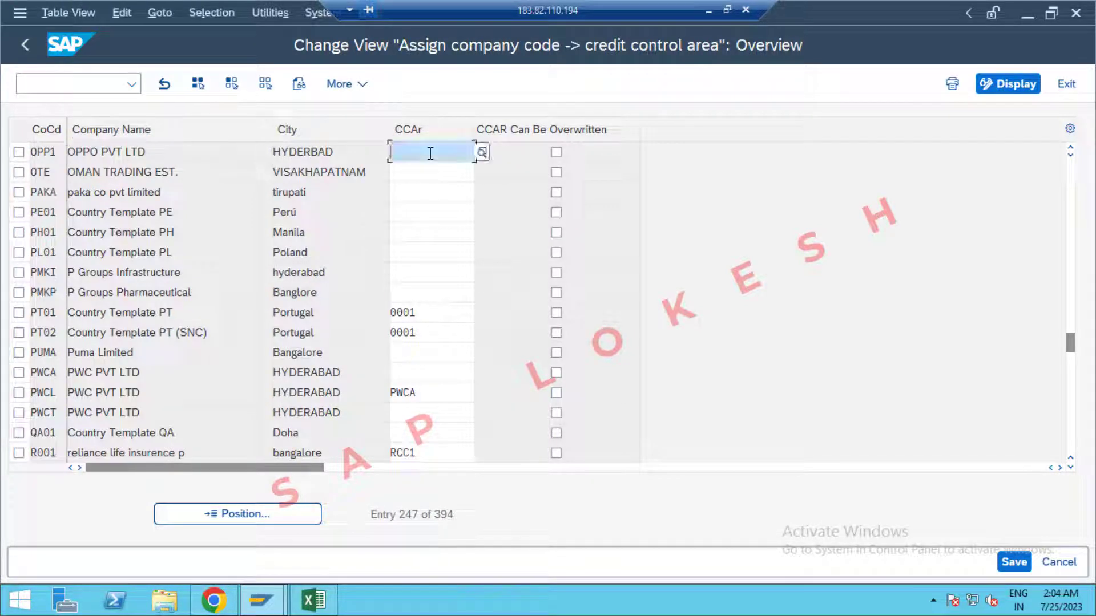
{"action": "type", "text": "OPP1"}
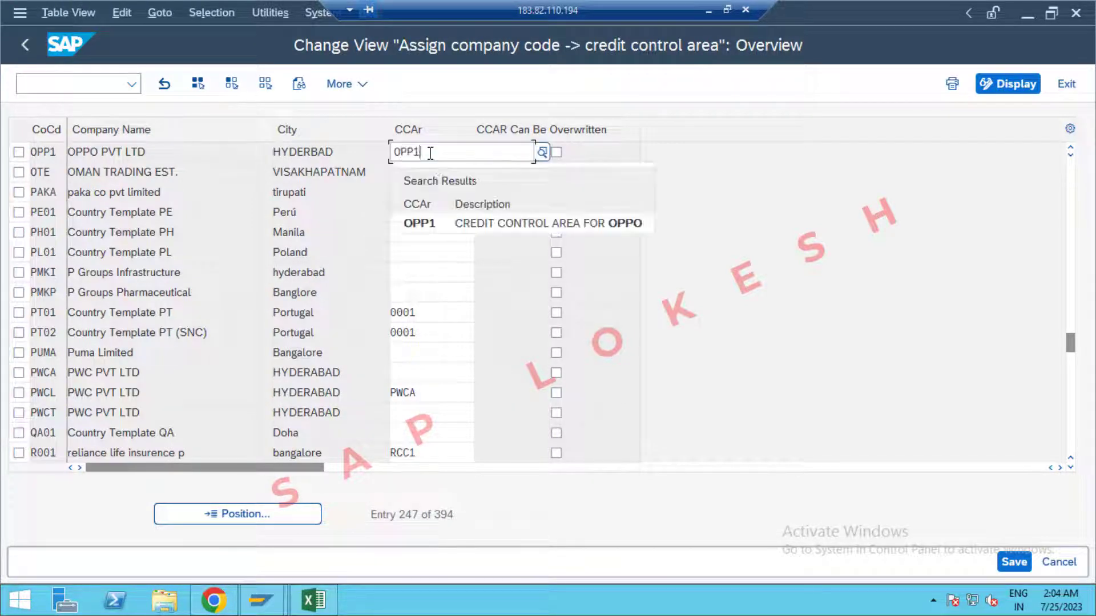
{"action": "left_click", "coordinate": [457, 228]}
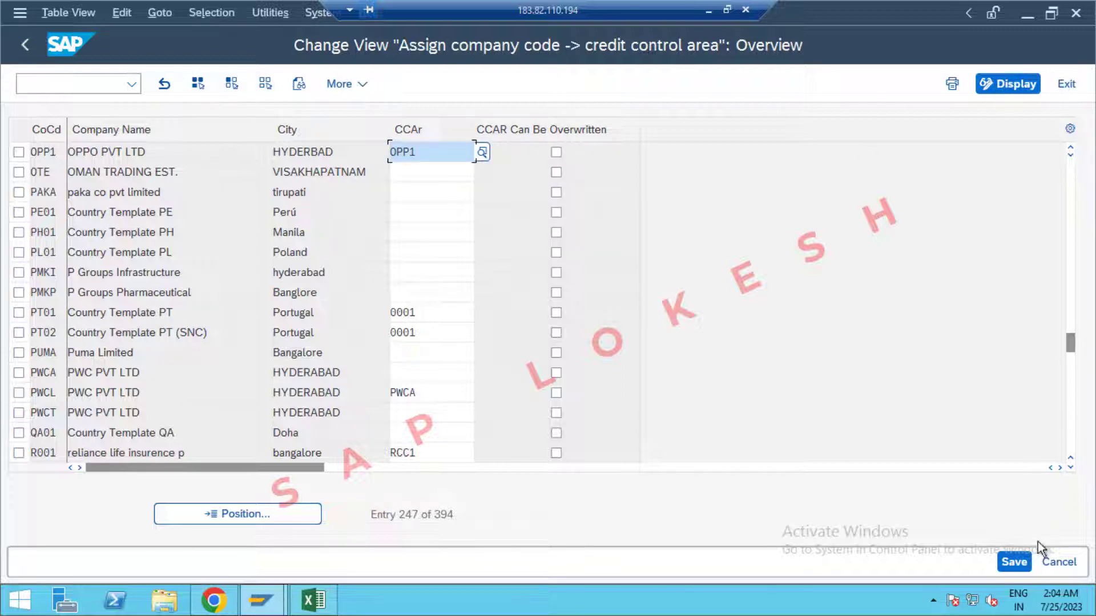
Save the assignment under a new request named 'Assign Company Code to Credit Control Area'.
{"action": "left_click", "coordinate": [1014, 562]}
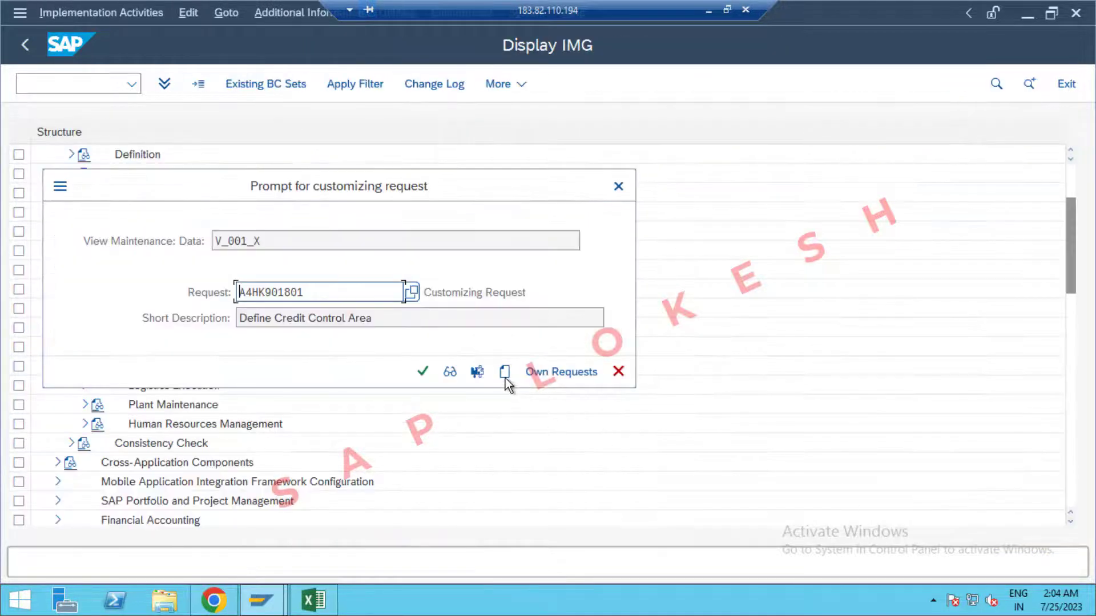
{"action": "left_click", "coordinate": [504, 376]}
{"action": "left_click", "coordinate": [314, 599]}
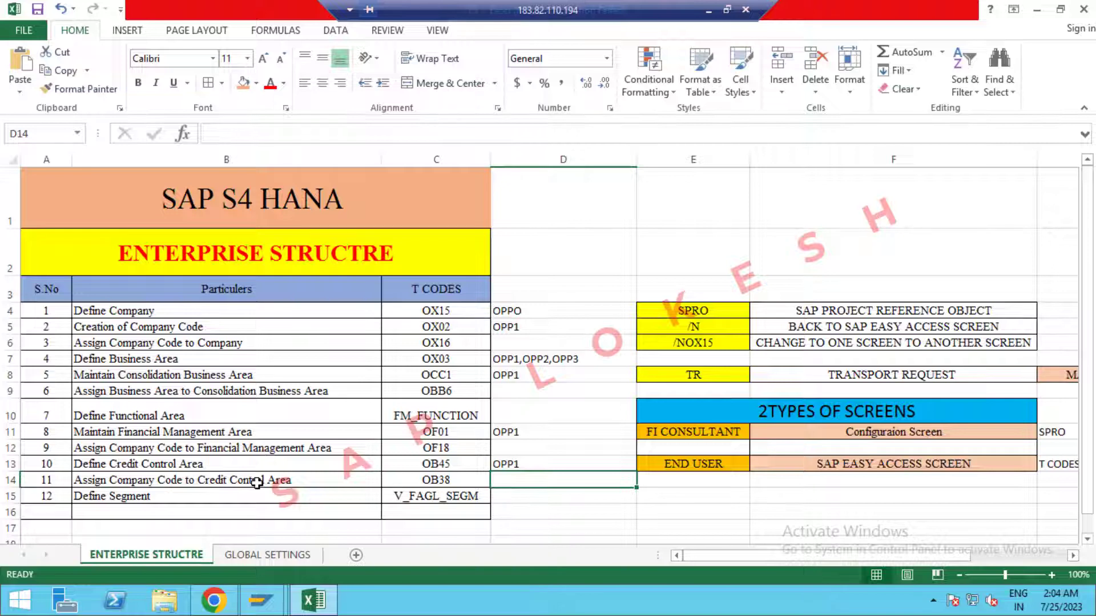
{"action": "left_click", "coordinate": [256, 482]}
{"action": "key", "text": "ctrl+c"}
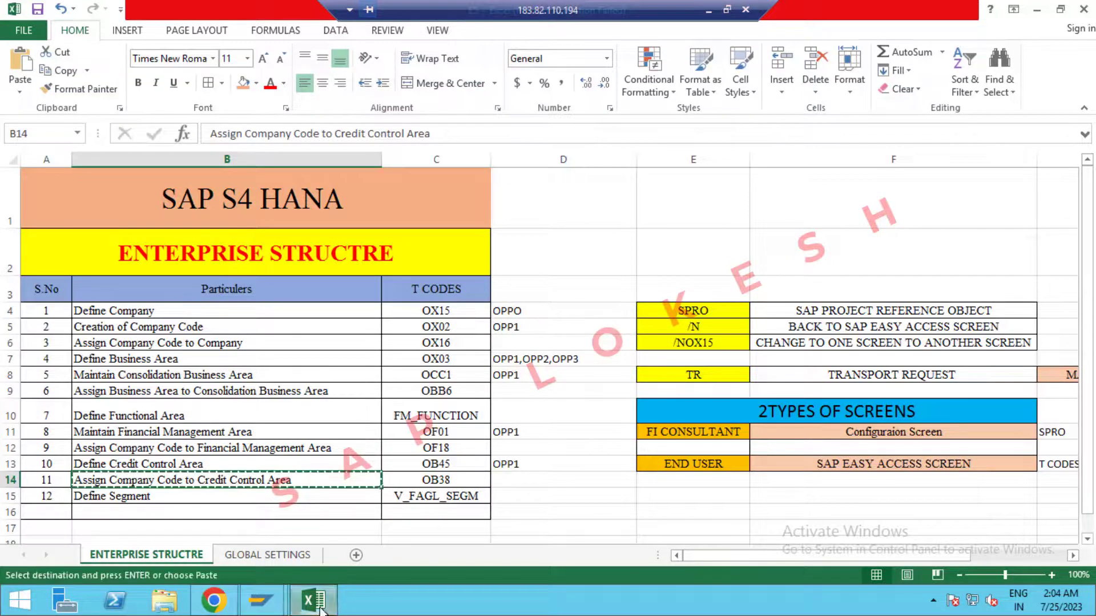
{"action": "left_click", "coordinate": [321, 610]}
{"action": "key", "text": "ctrl+v"}
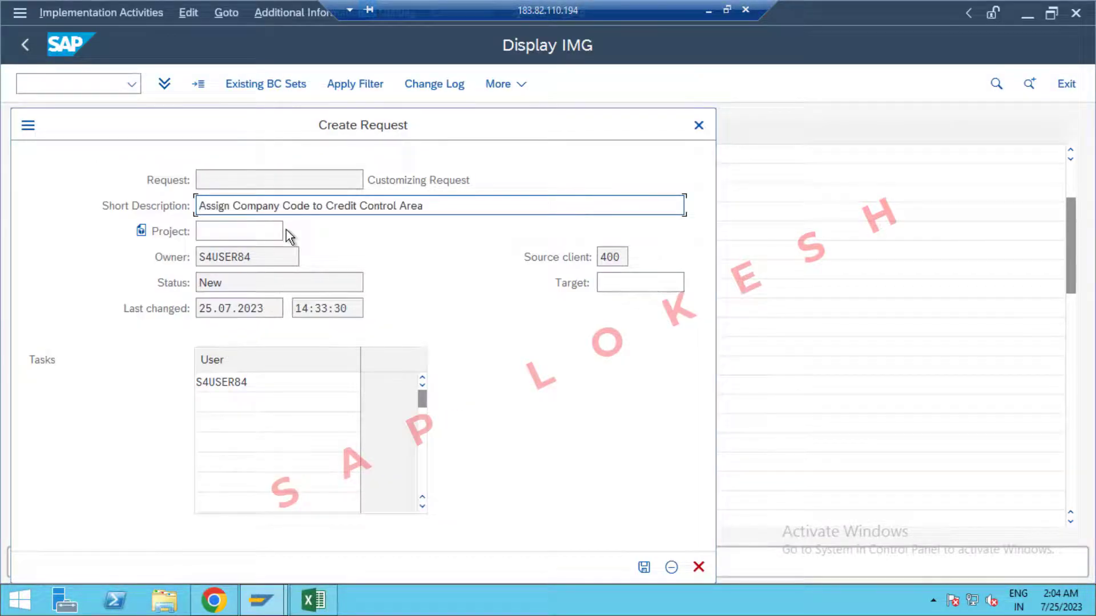
{"action": "left_click", "coordinate": [641, 566]}
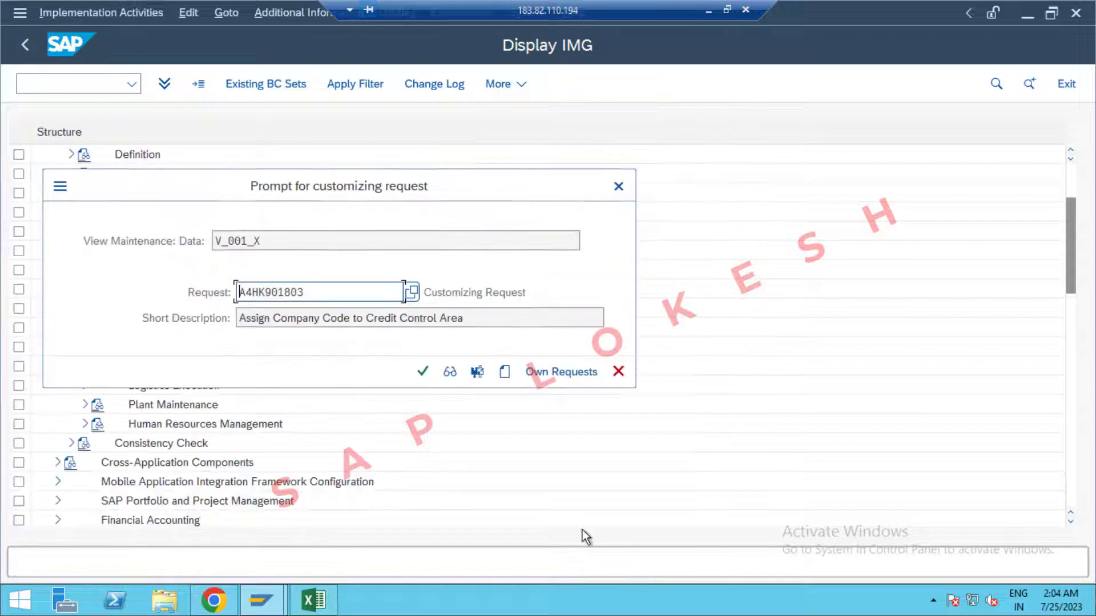
{"action": "left_click", "coordinate": [423, 372]}
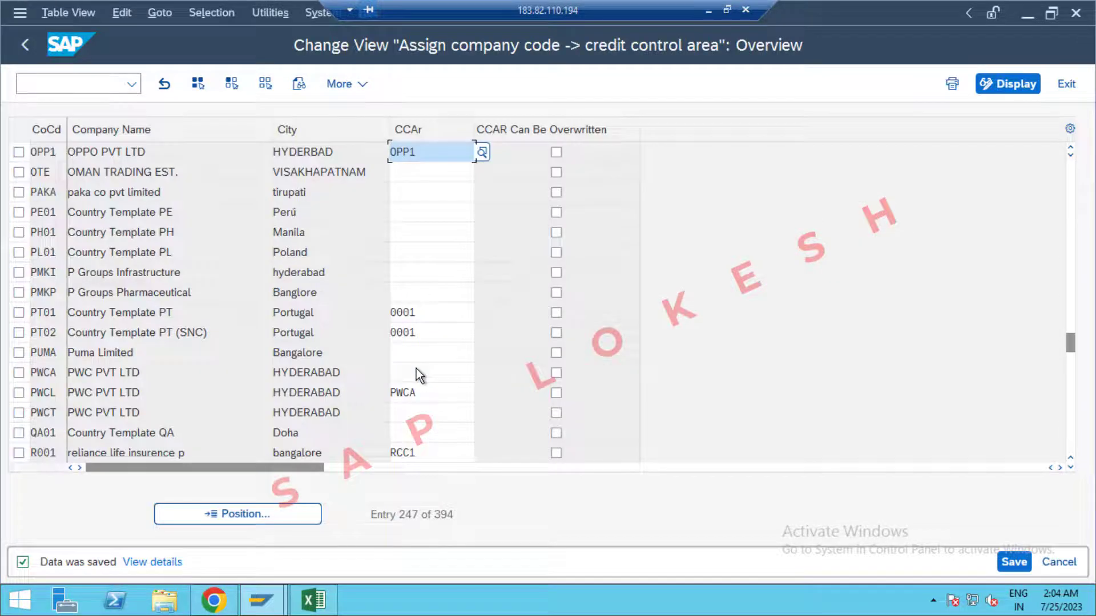
{"action": "left_click", "coordinate": [313, 600]}
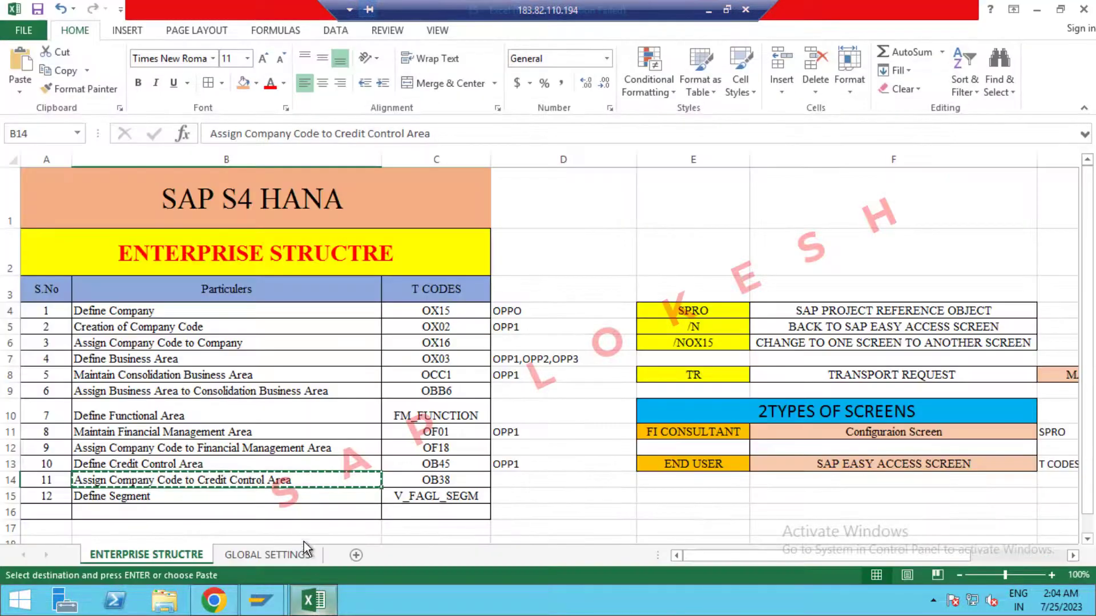
Select the Define Segment cell B15, clear the copy marquee, and return to SAP.
{"action": "left_click", "coordinate": [268, 497]}
{"action": "key", "text": "Escape"}
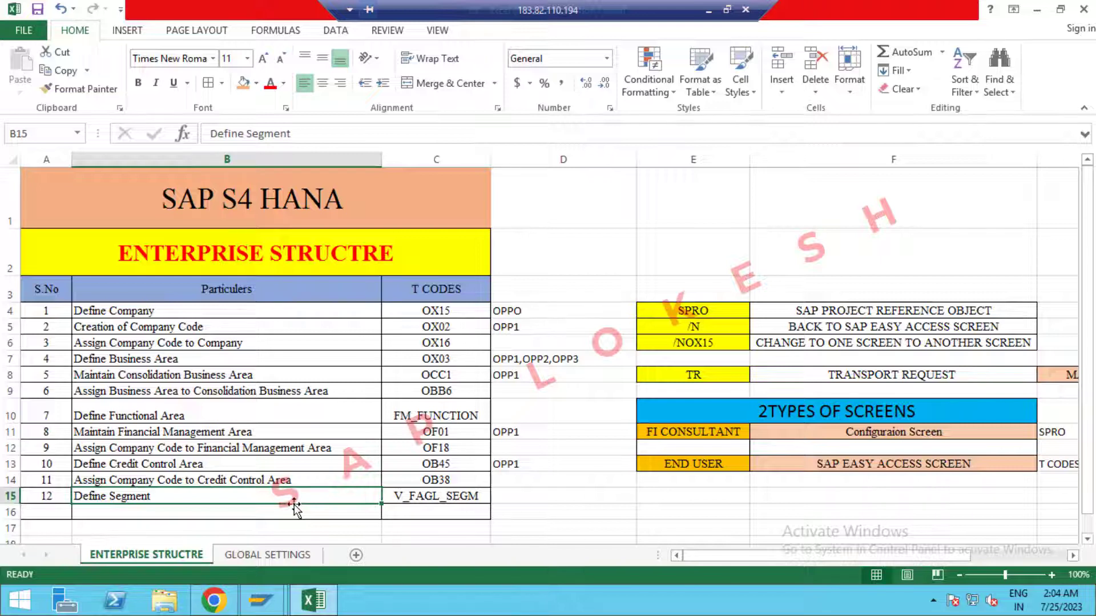
{"action": "left_click", "coordinate": [314, 599]}
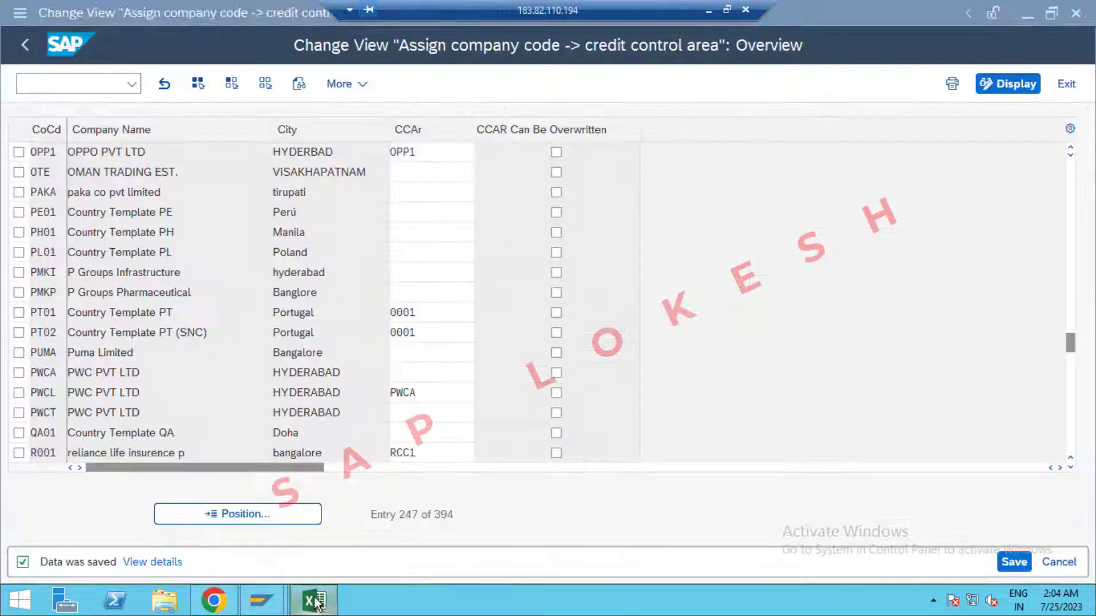
Leave the credit control table and open Define Segment under Definition > Financial Accounting.
{"action": "left_click", "coordinate": [1066, 84]}
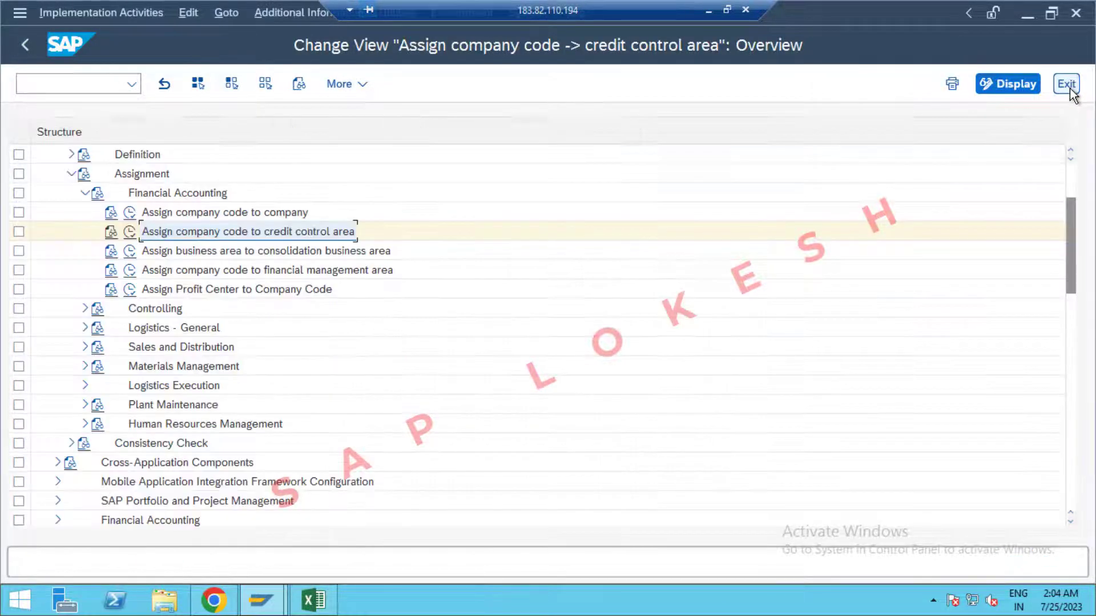
{"action": "left_click", "coordinate": [84, 193]}
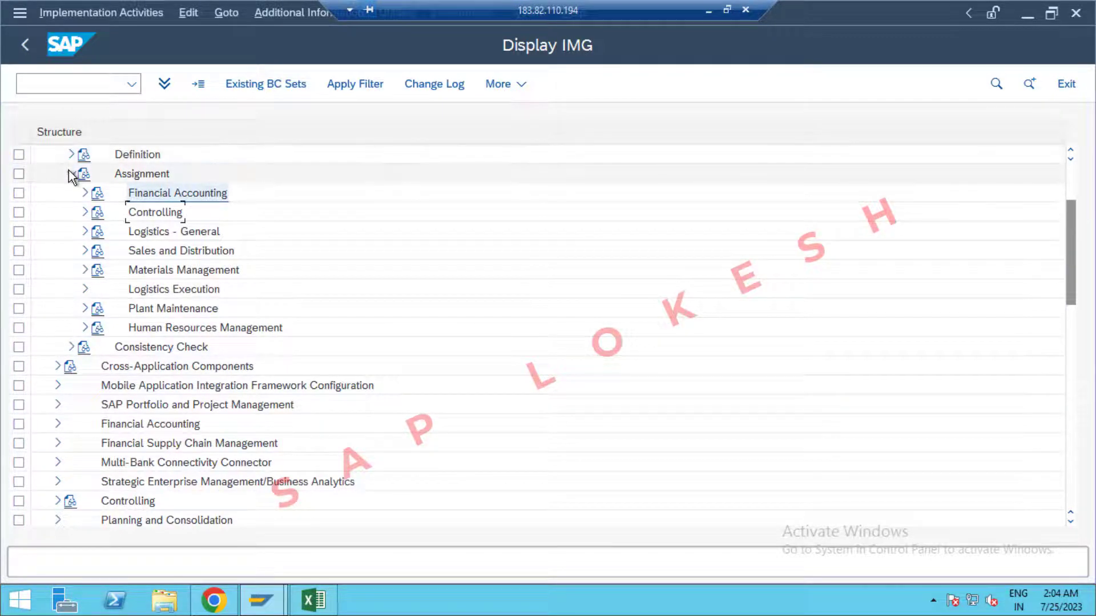
{"action": "left_click", "coordinate": [72, 173]}
{"action": "left_click", "coordinate": [71, 154]}
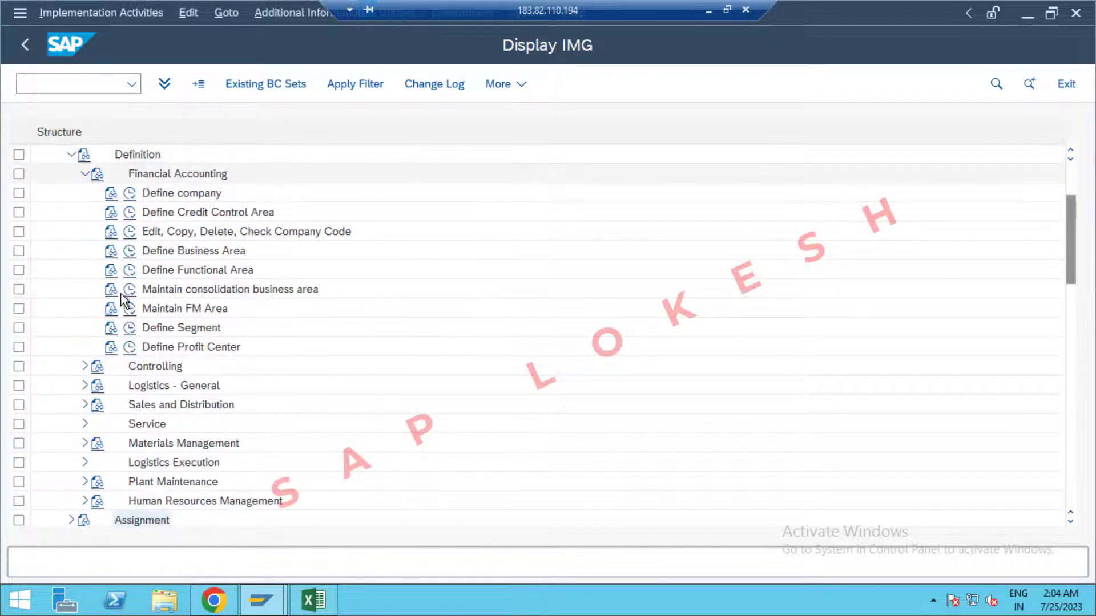
{"action": "left_click", "coordinate": [130, 334]}
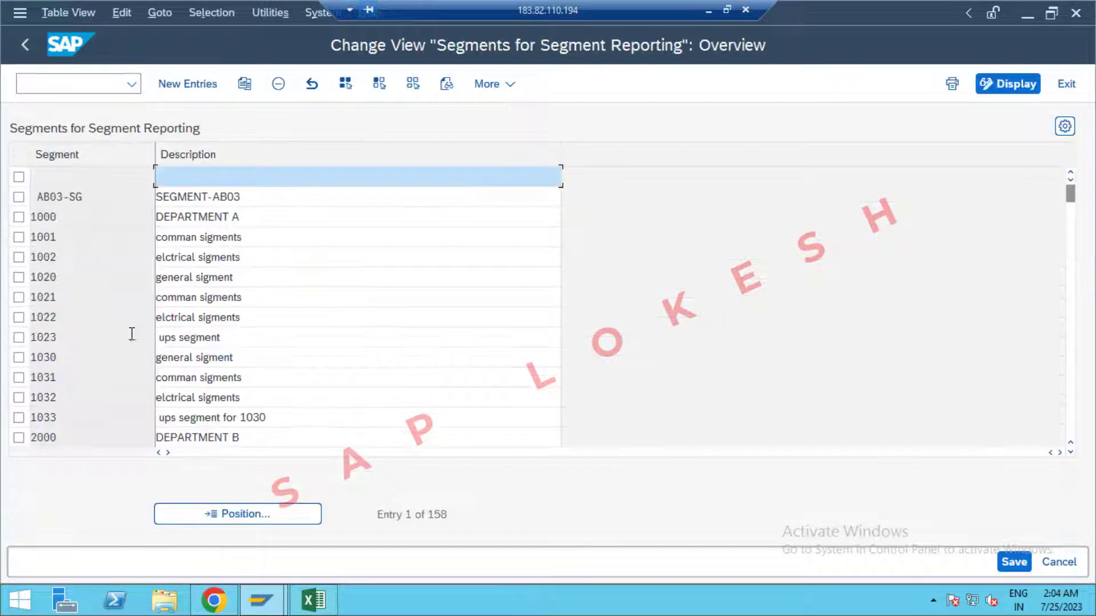
Add new segment entries 0PP1 'RENT' and 0PP2 'SALARIES'.
{"action": "left_click", "coordinate": [212, 90]}
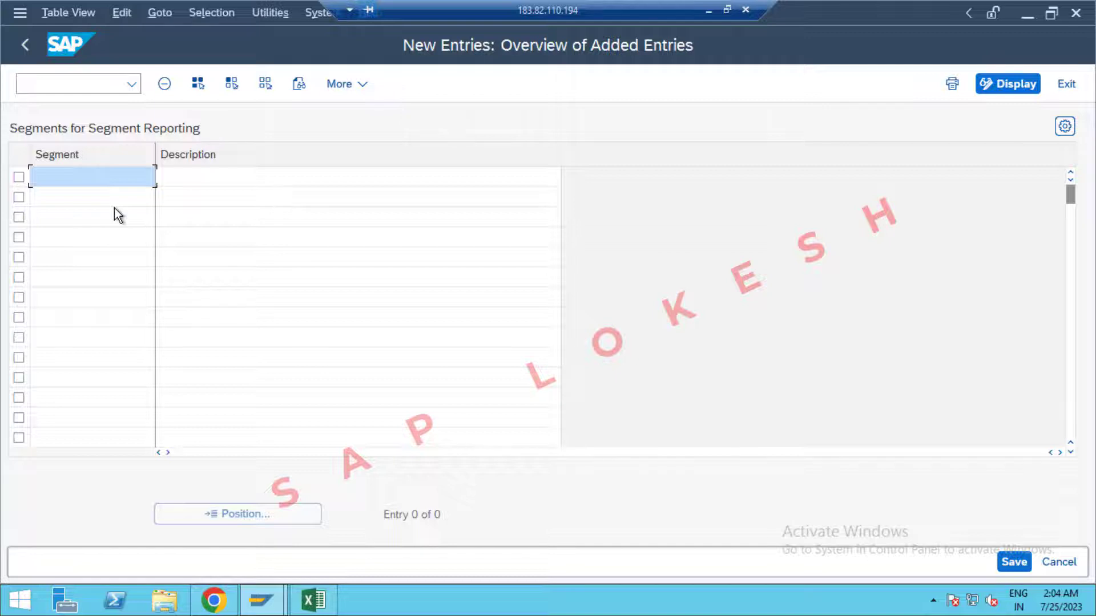
{"action": "type", "text": "0PP1"}
{"action": "key", "text": "Tab"}
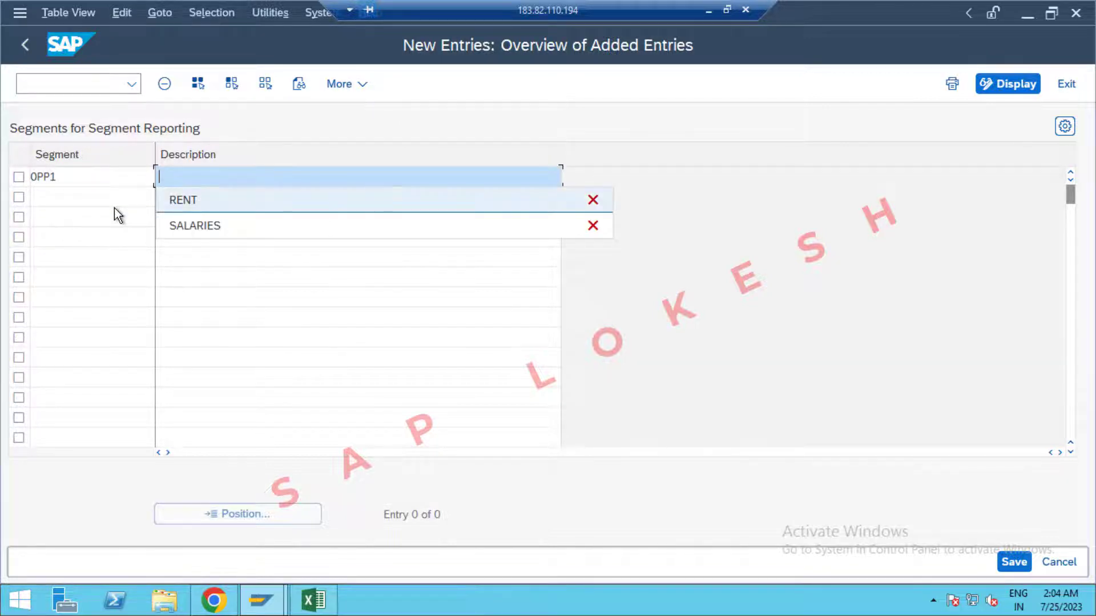
{"action": "key", "text": "Tab"}
{"action": "type", "text": "0PP2"}
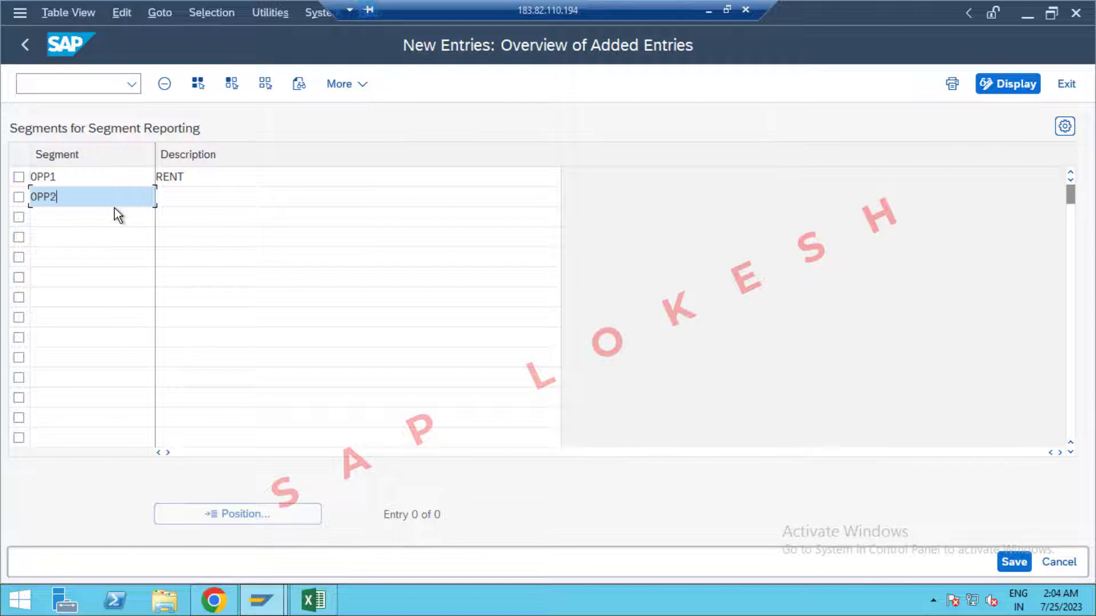
{"action": "key", "text": "Tab"}
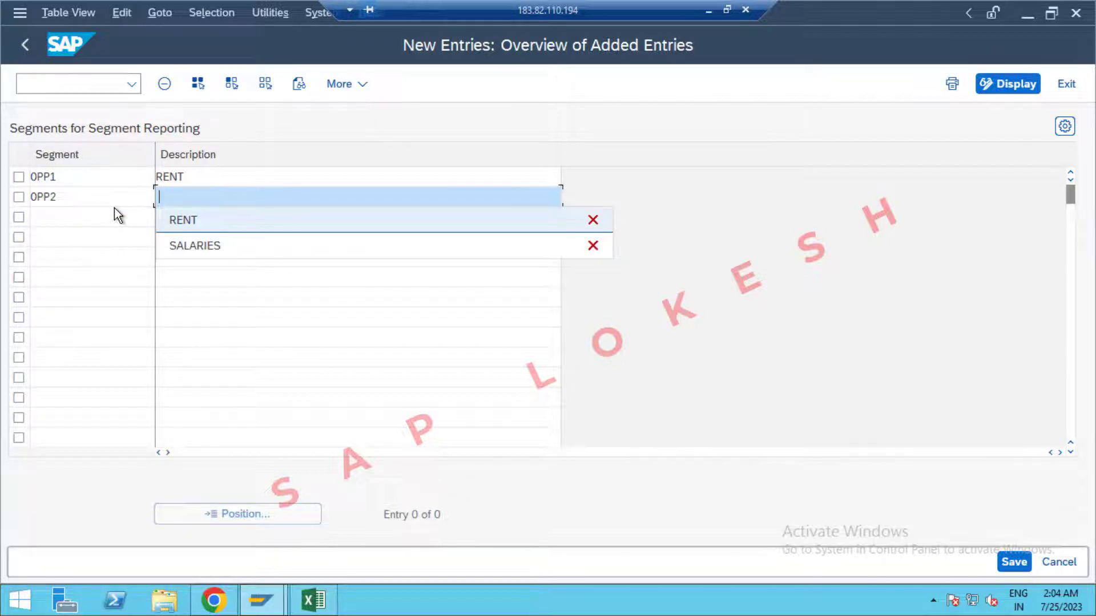
{"action": "key", "text": "Down"}
{"action": "key", "text": "Down"}
{"action": "key", "text": "Tab"}
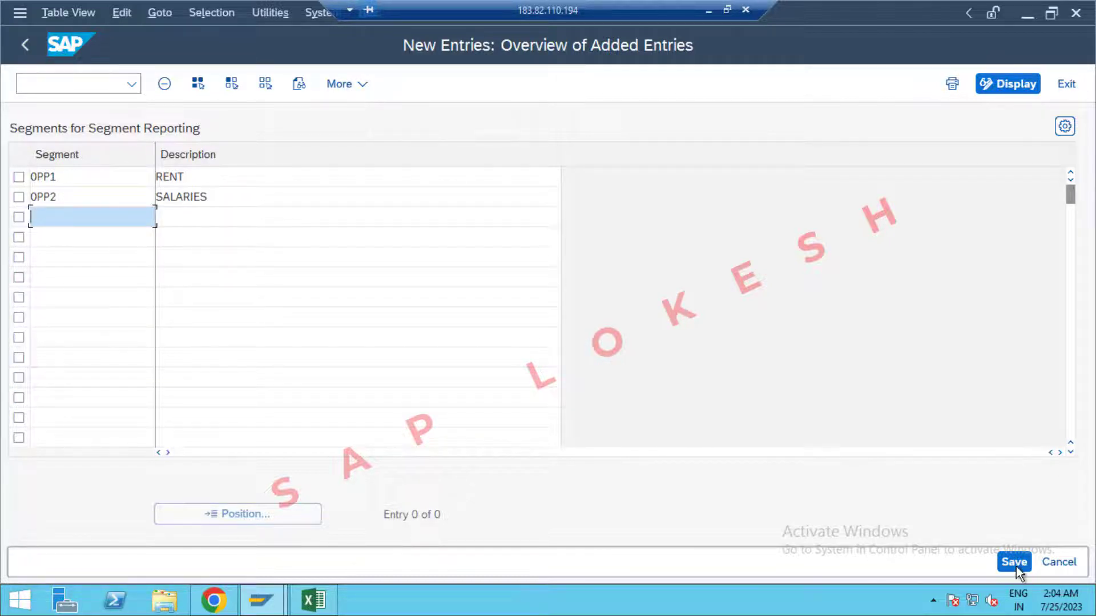
Save the segments under a new customizing request titled 'Define Segment', then exit the table.
{"action": "left_click", "coordinate": [1014, 562]}
{"action": "left_click", "coordinate": [501, 371]}
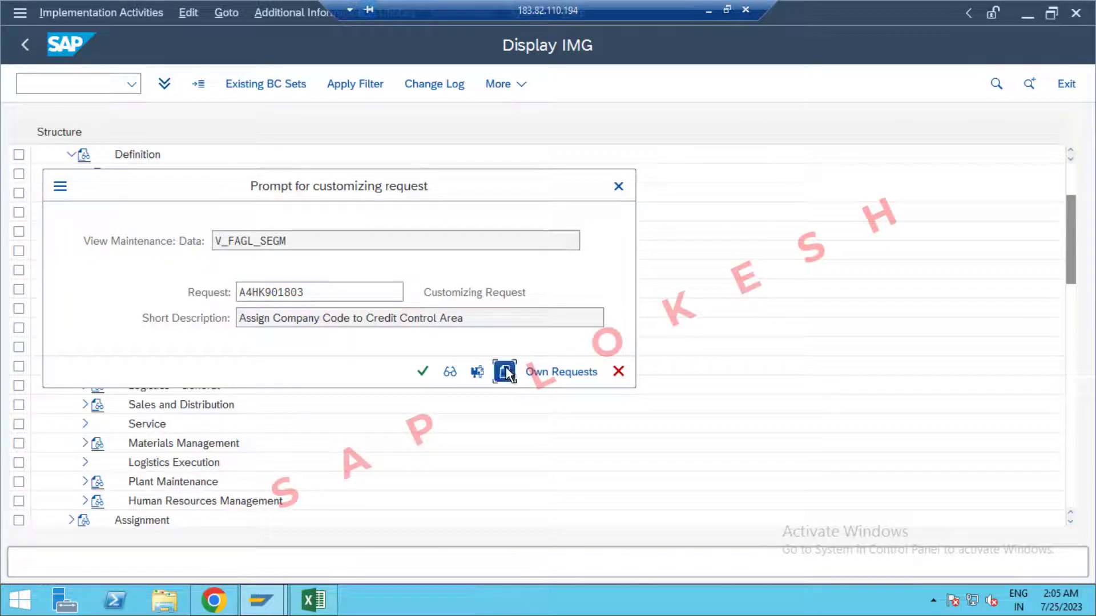
{"action": "left_click", "coordinate": [313, 600]}
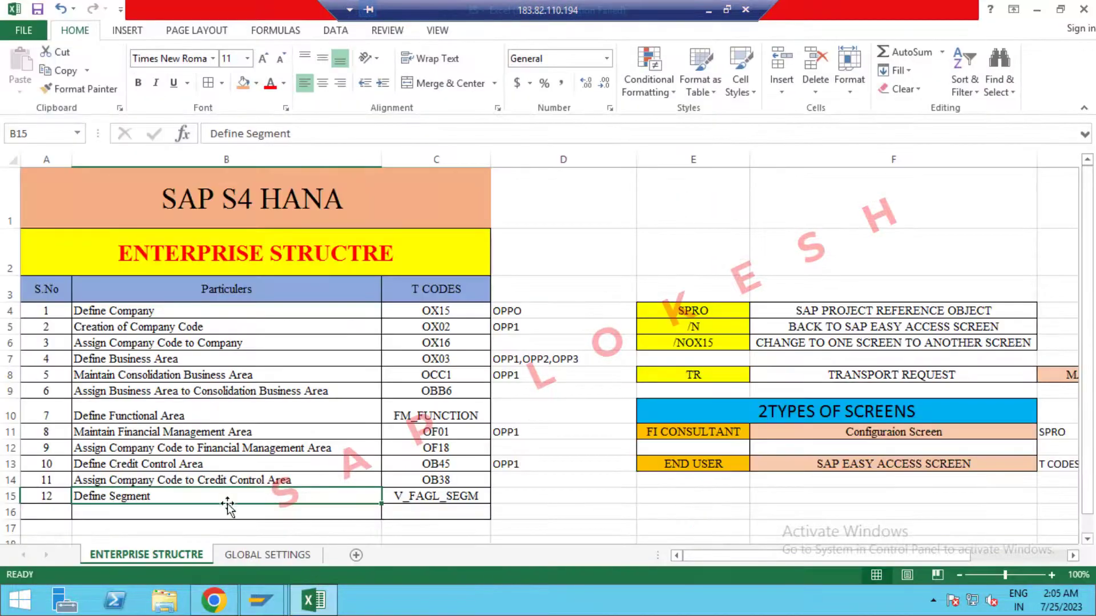
{"action": "key", "text": "ctrl+c"}
{"action": "left_click", "coordinate": [261, 600]}
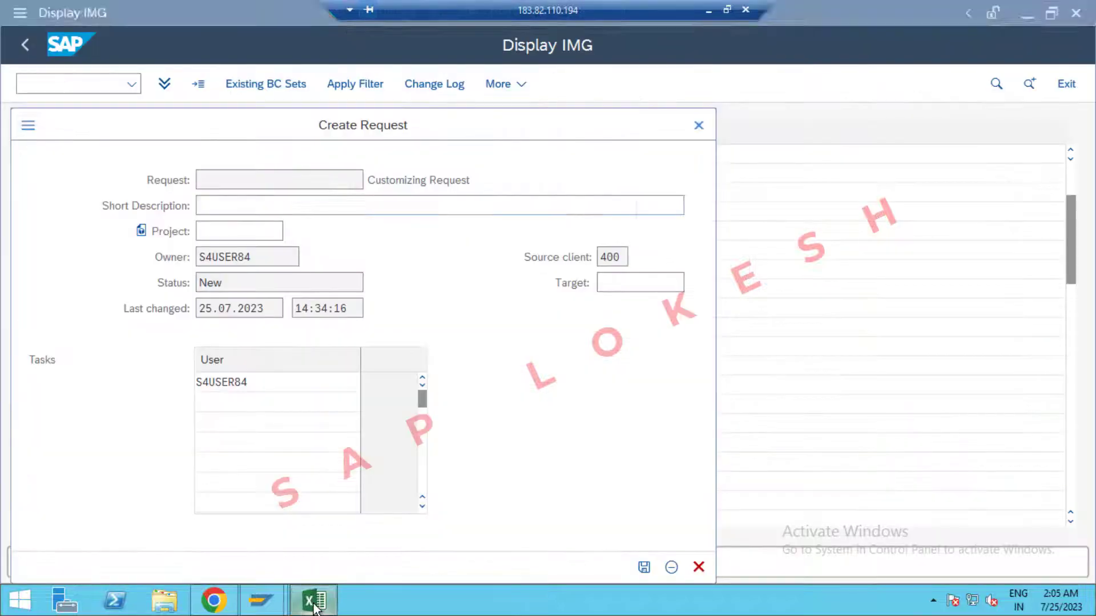
{"action": "key", "text": "ctrl+v"}
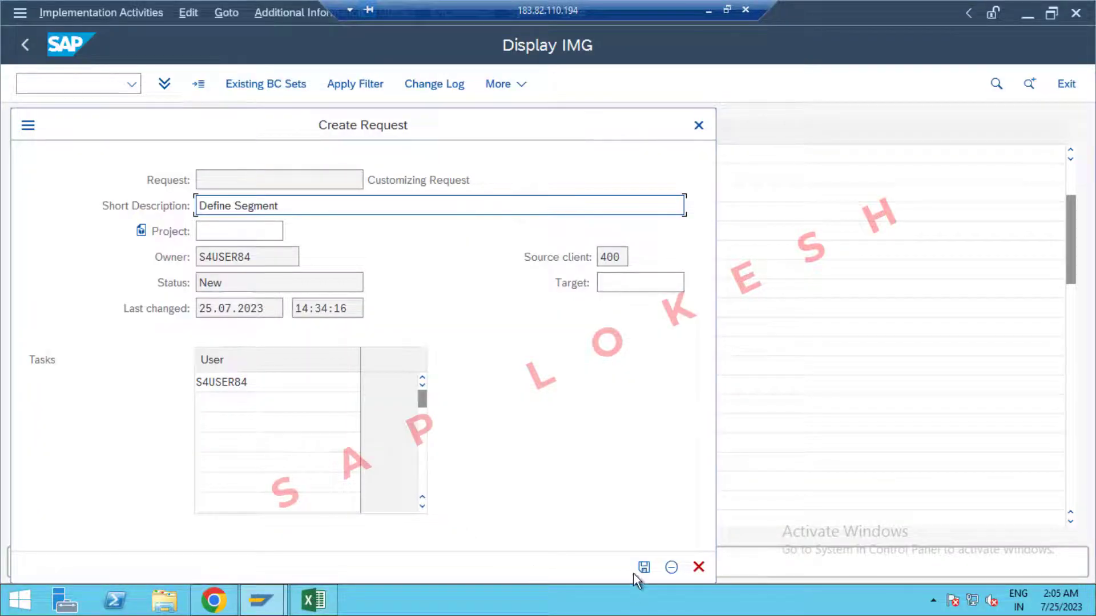
{"action": "left_click", "coordinate": [640, 568]}
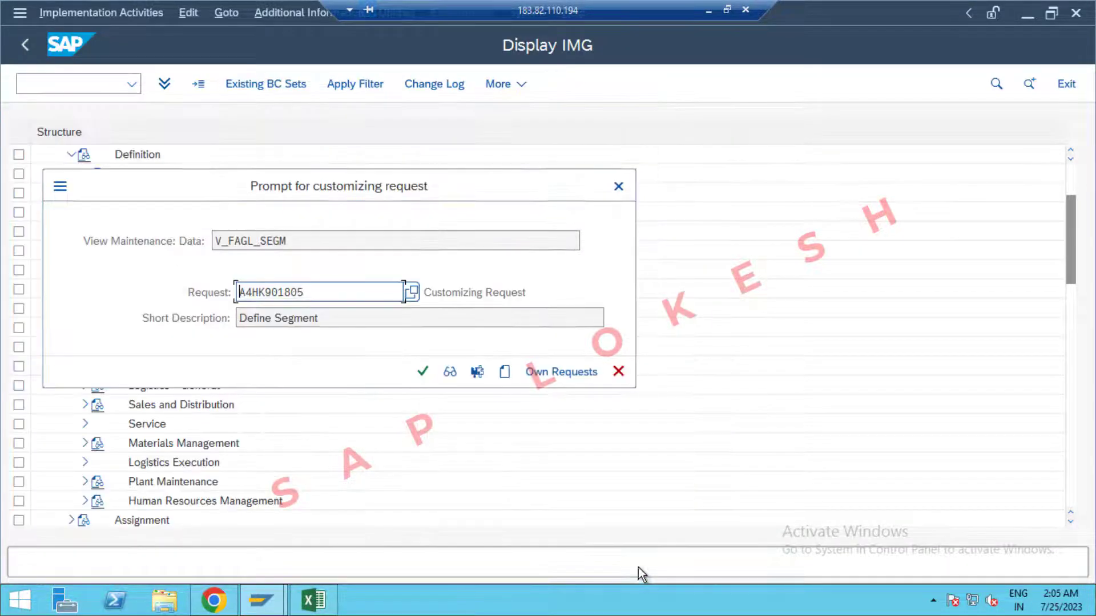
{"action": "left_click", "coordinate": [422, 372]}
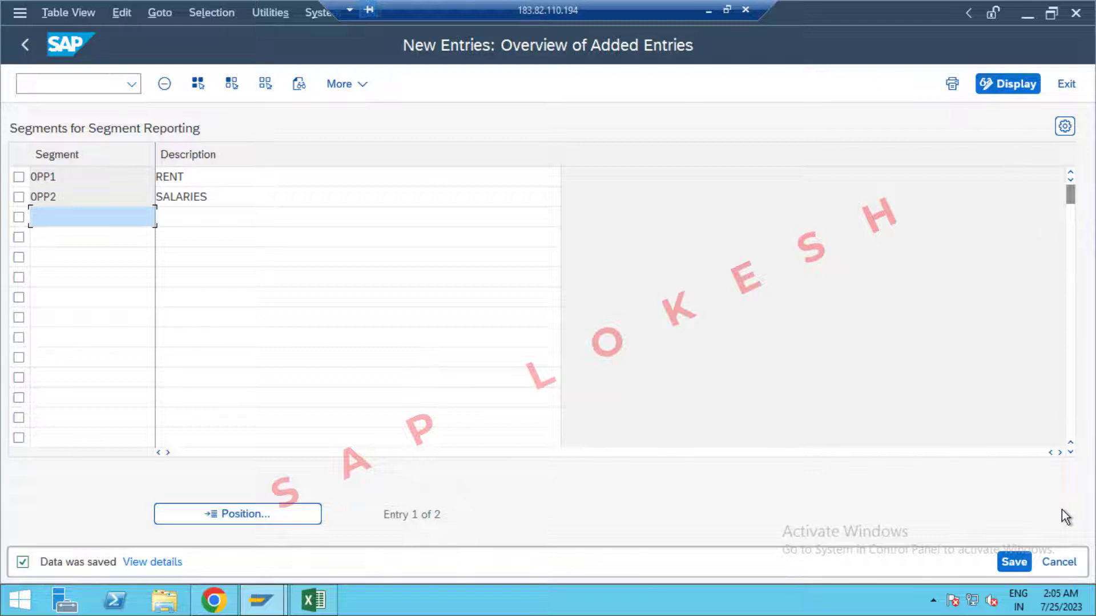
{"action": "left_click", "coordinate": [1023, 567]}
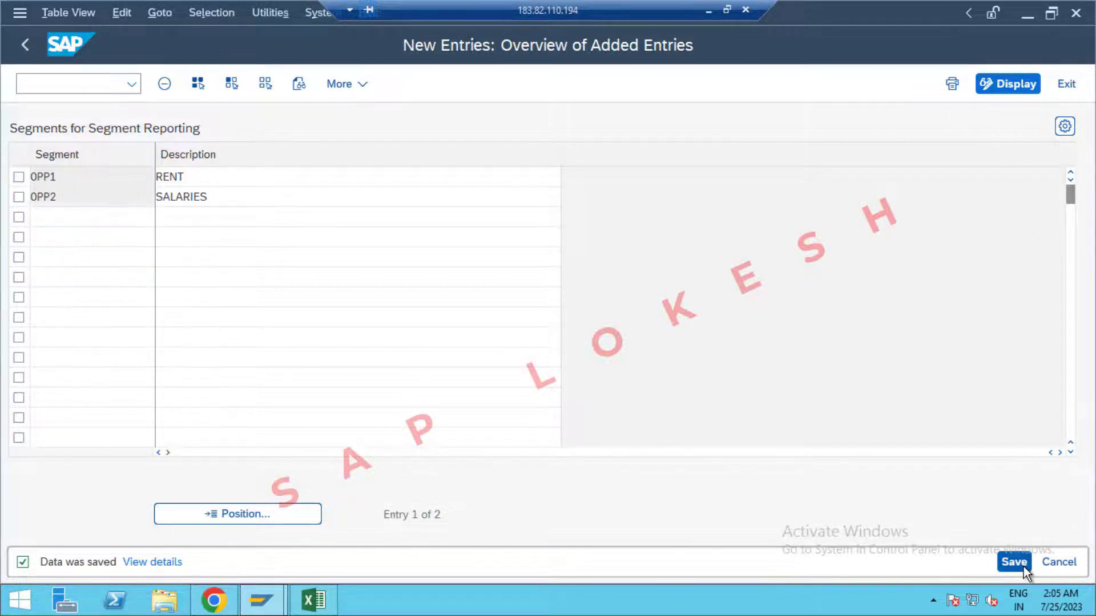
{"action": "left_click", "coordinate": [1067, 84]}
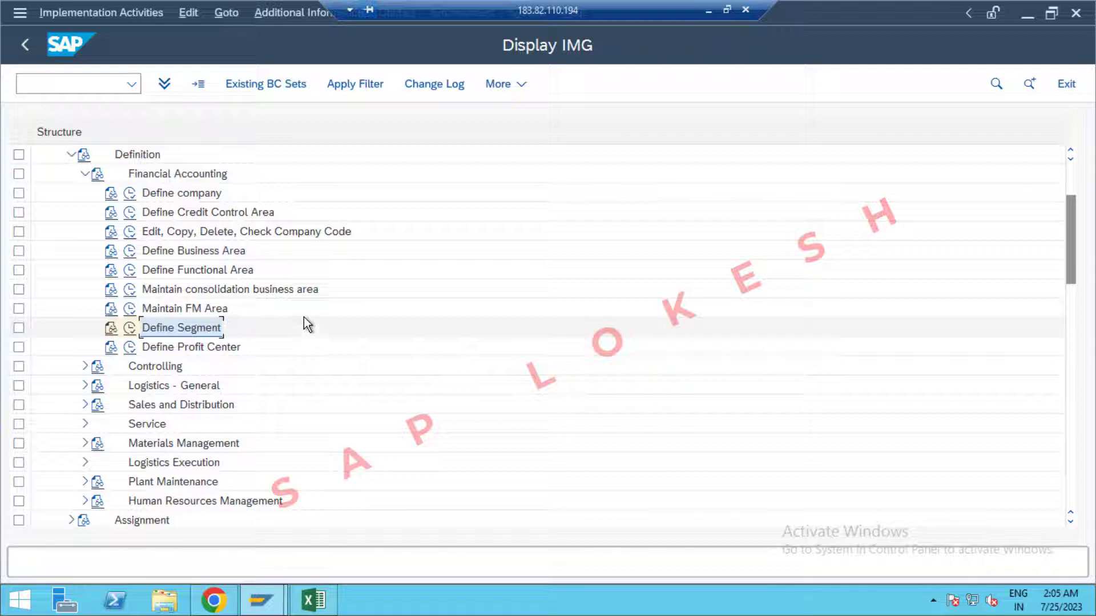
Open the internal trading partners table (OX15) and position it on company OPPO.
{"action": "left_click", "coordinate": [80, 86]}
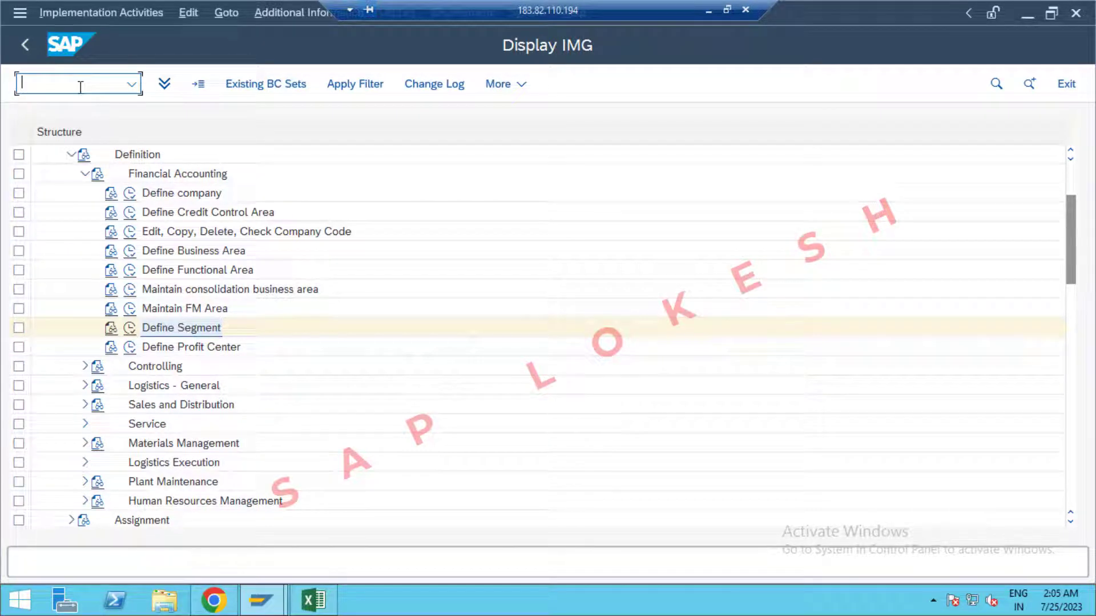
{"action": "type", "text": "/n"}
{"action": "key", "text": "Return"}
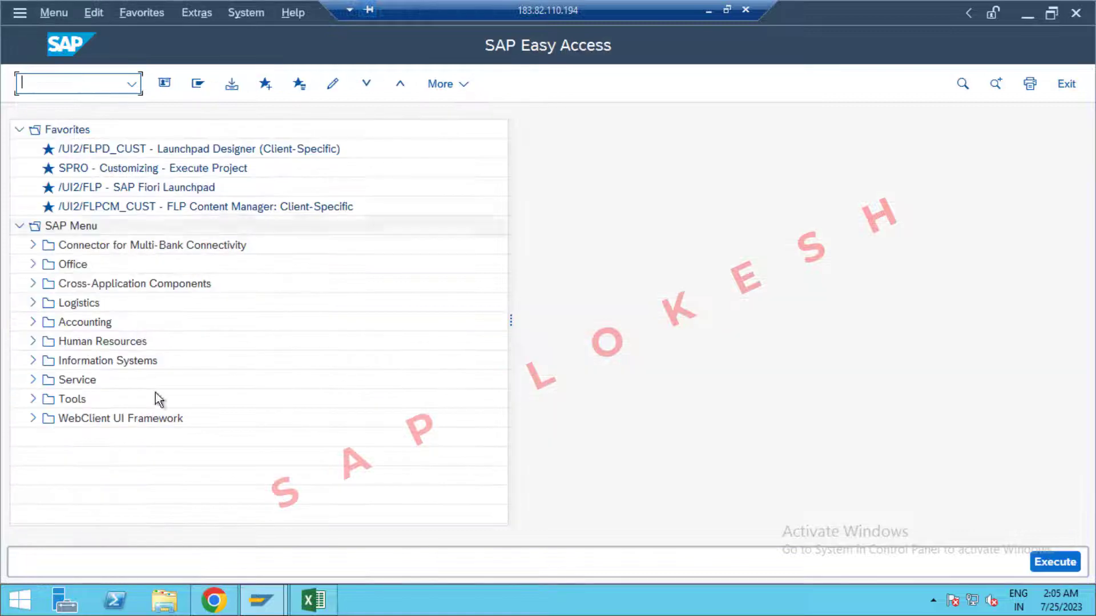
{"action": "left_click", "coordinate": [313, 600]}
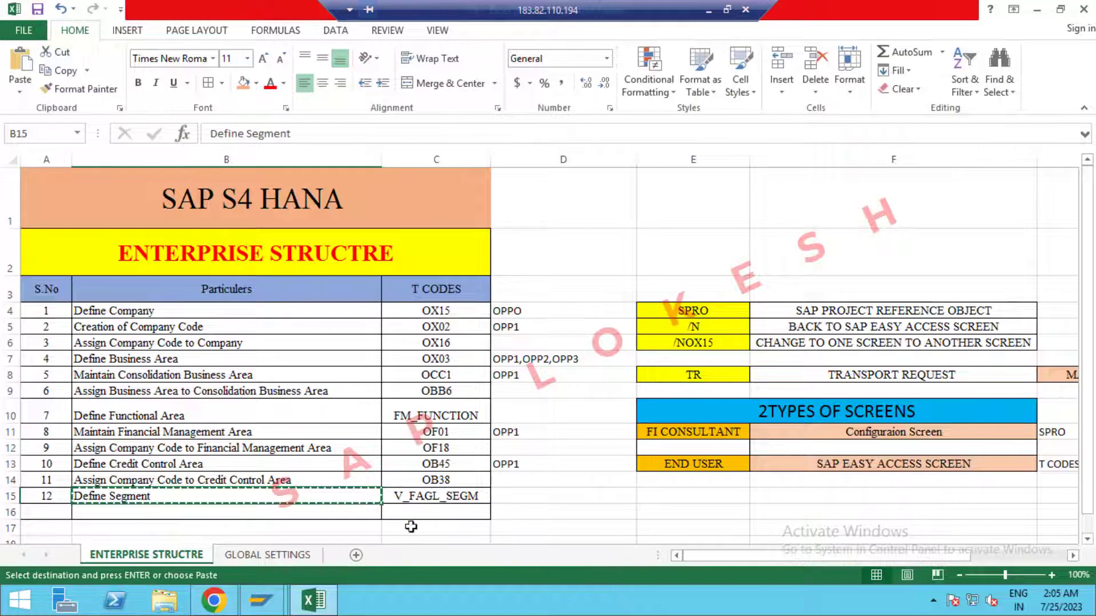
{"action": "left_click", "coordinate": [313, 600]}
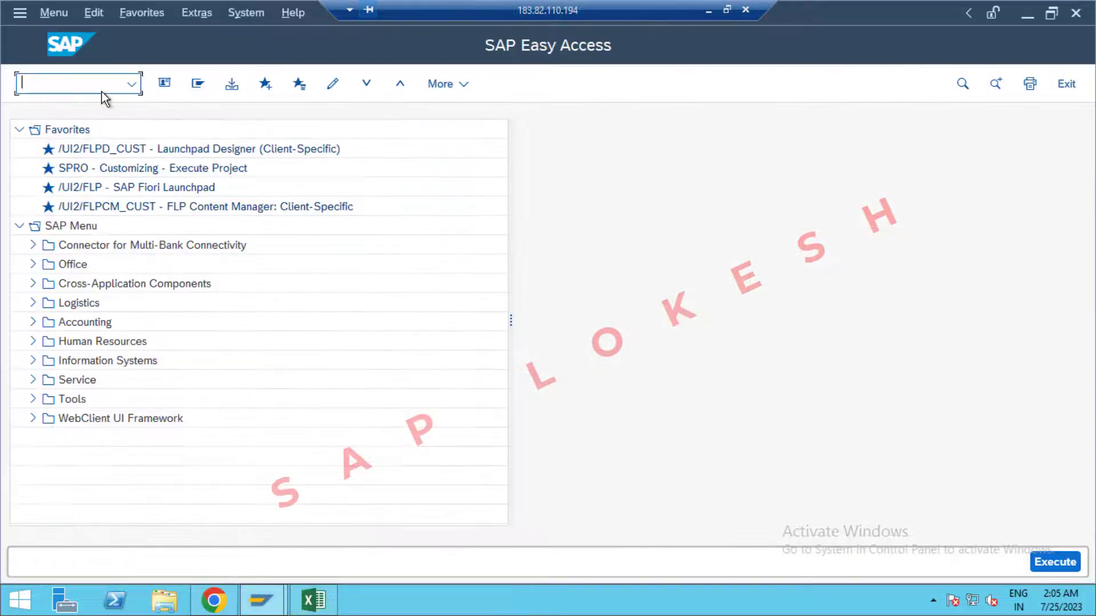
{"action": "type", "text": "OX15"}
{"action": "key", "text": "Return"}
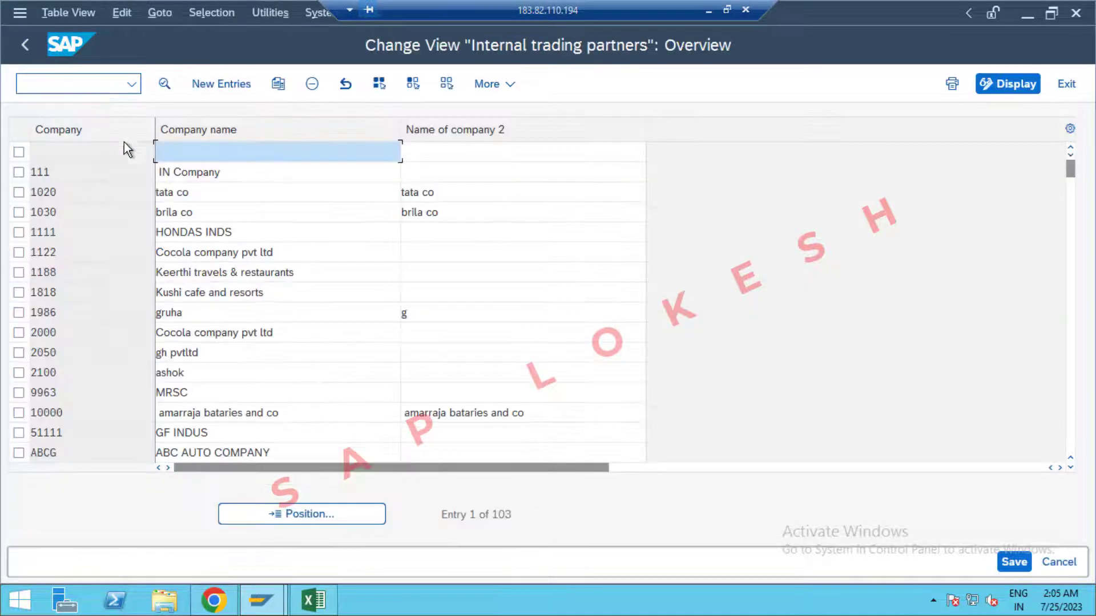
{"action": "left_click", "coordinate": [328, 514]}
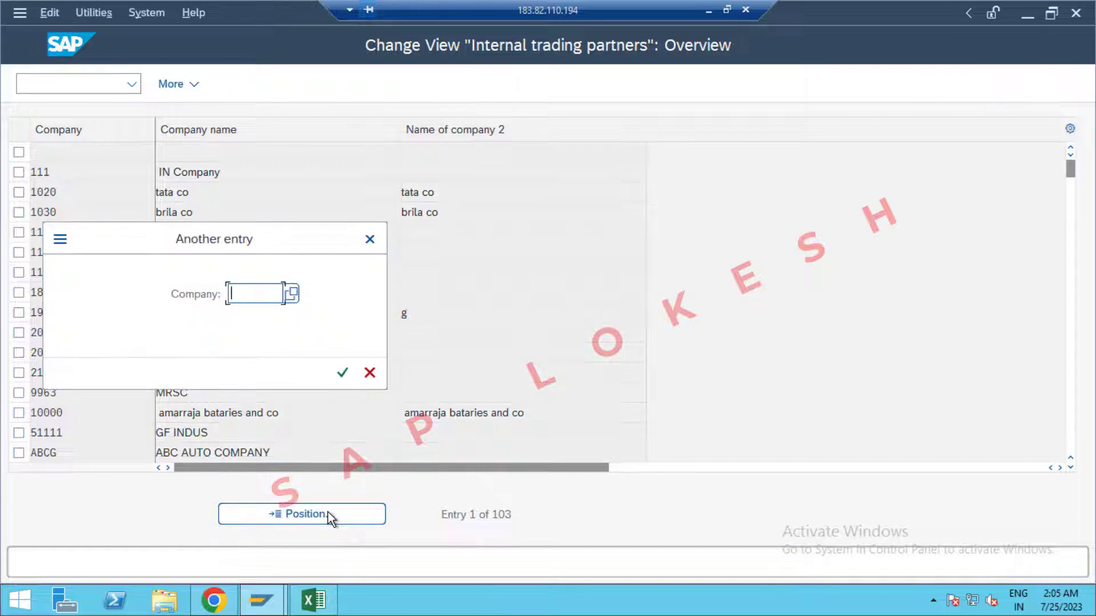
{"action": "type", "text": "OPPO"}
{"action": "key", "text": "Return"}
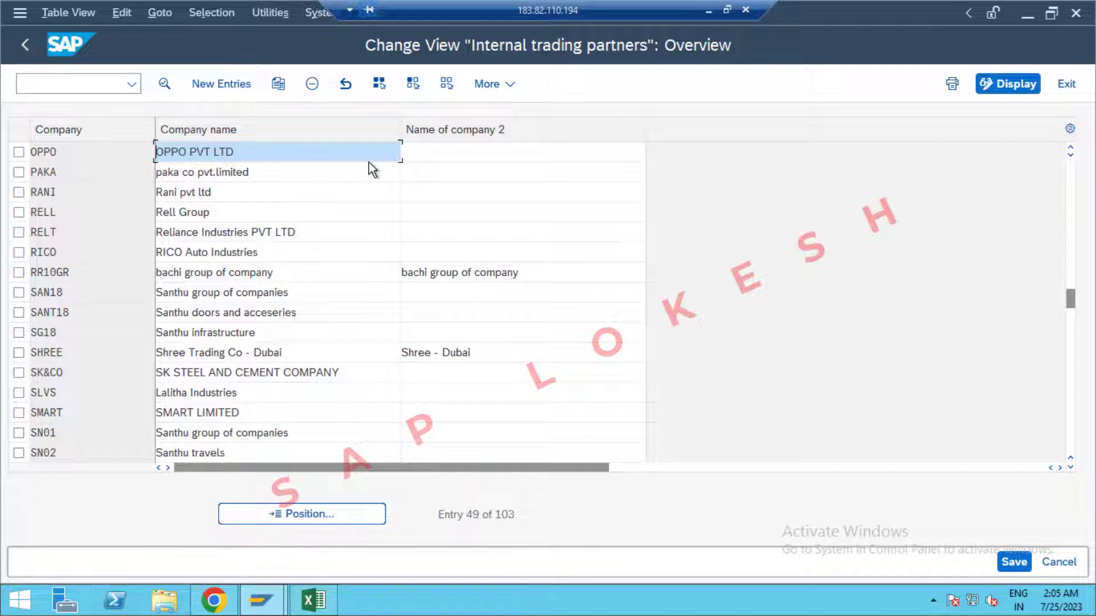
Run /NOX02 to open the Company Code overview.
{"action": "left_click", "coordinate": [75, 87]}
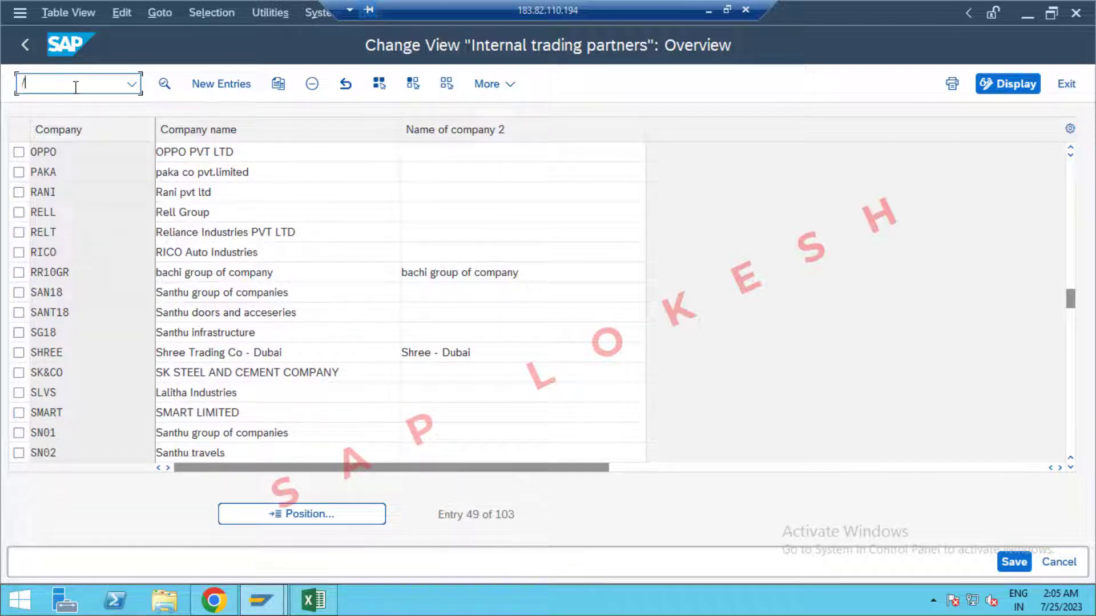
{"action": "key", "text": "alt+Tab"}
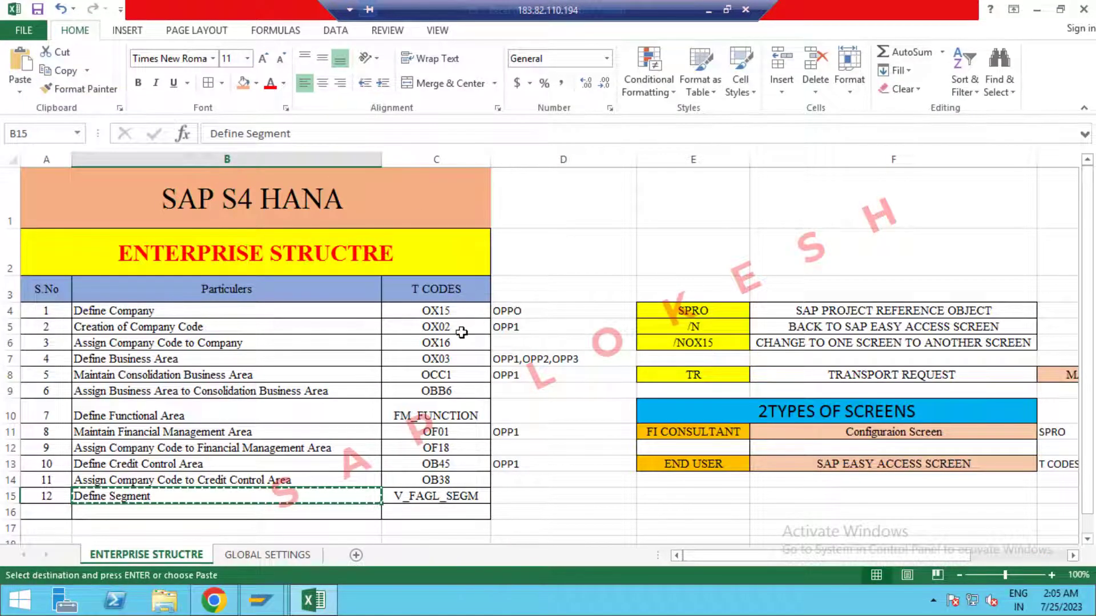
{"action": "key", "text": "alt+Tab"}
{"action": "left_click", "coordinate": [72, 86]}
{"action": "type", "text": "/"}
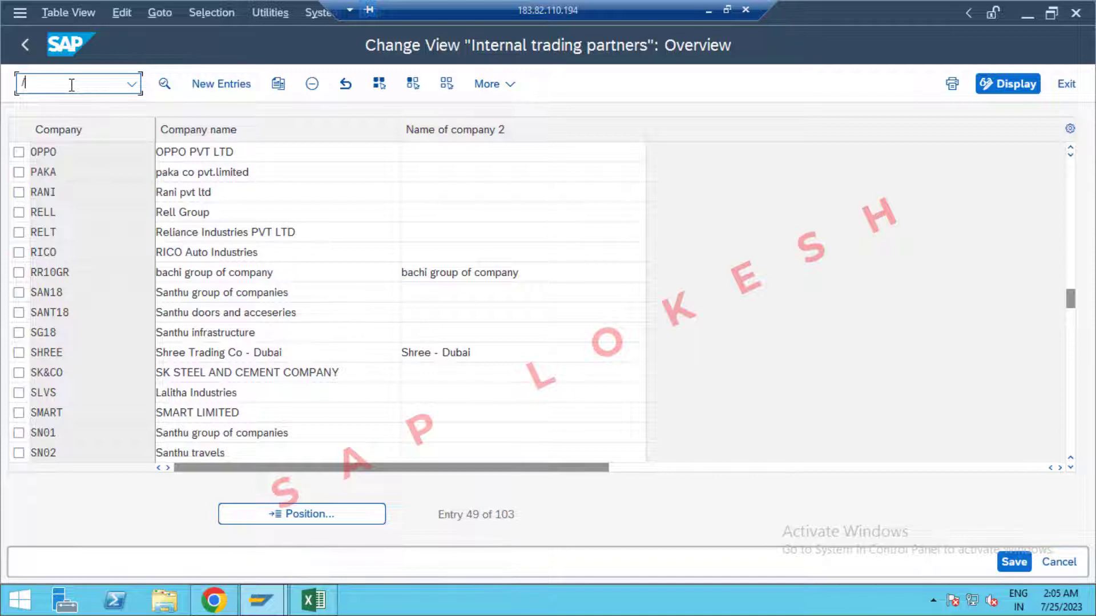
{"action": "type", "text": "NOX"}
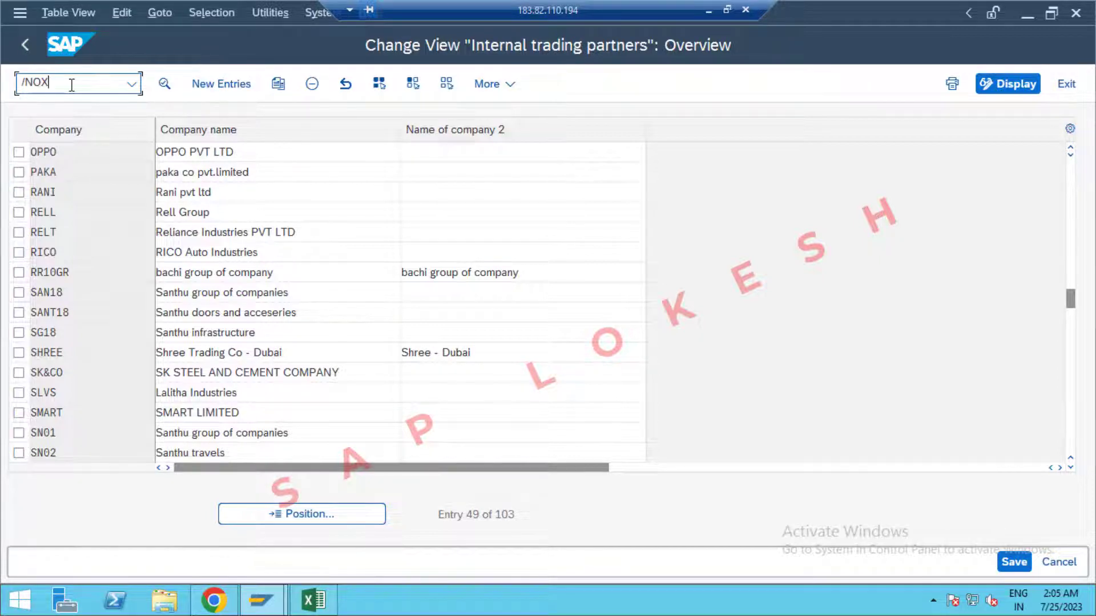
{"action": "type", "text": "02"}
{"action": "key", "text": "Return"}
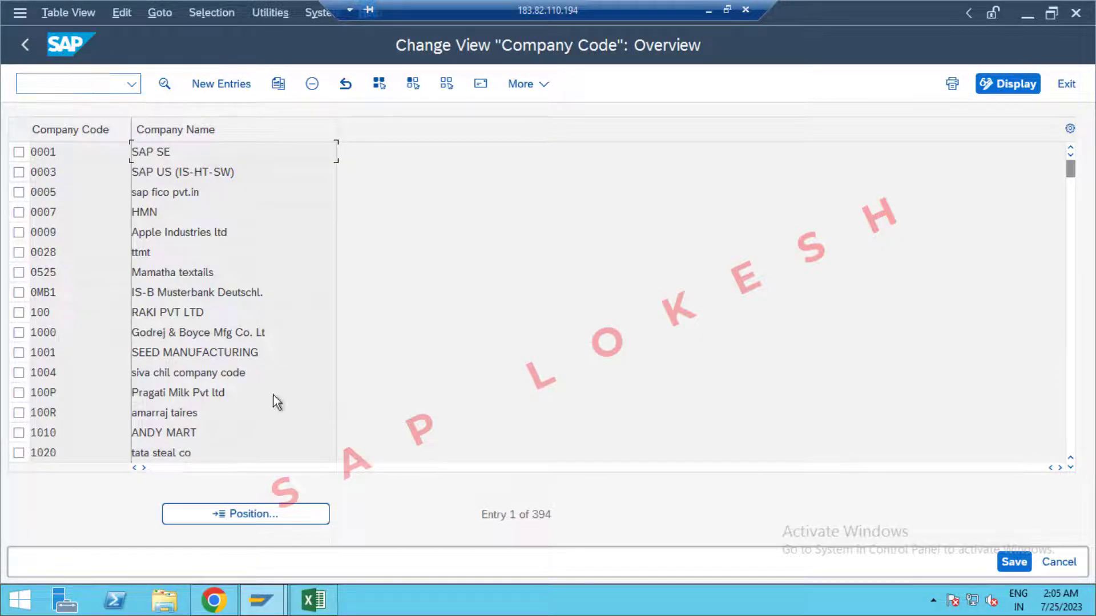
Locate company code OPP1 in OX02, then check its company assignment in OX16.
{"action": "left_click", "coordinate": [276, 515]}
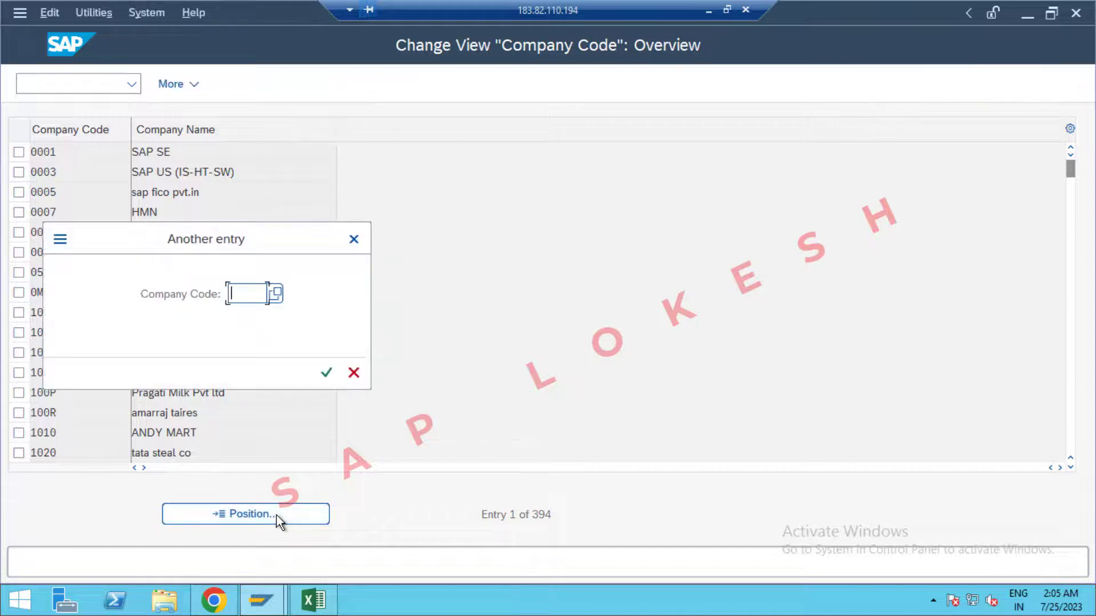
{"action": "type", "text": "0PP1"}
{"action": "key", "text": "Return"}
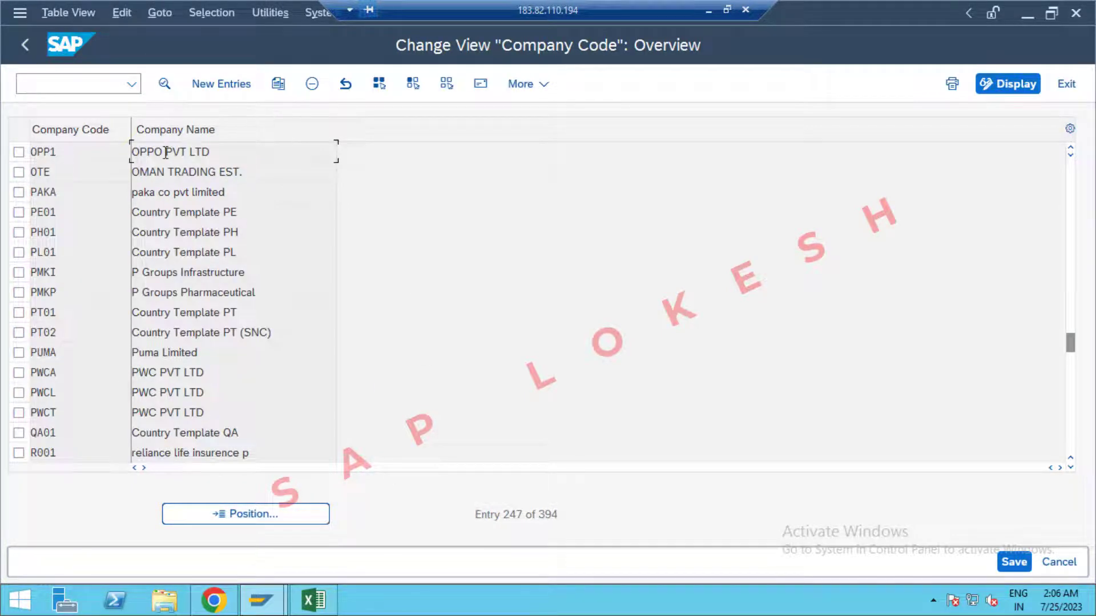
{"action": "left_click", "coordinate": [110, 85]}
{"action": "type", "text": "/n"}
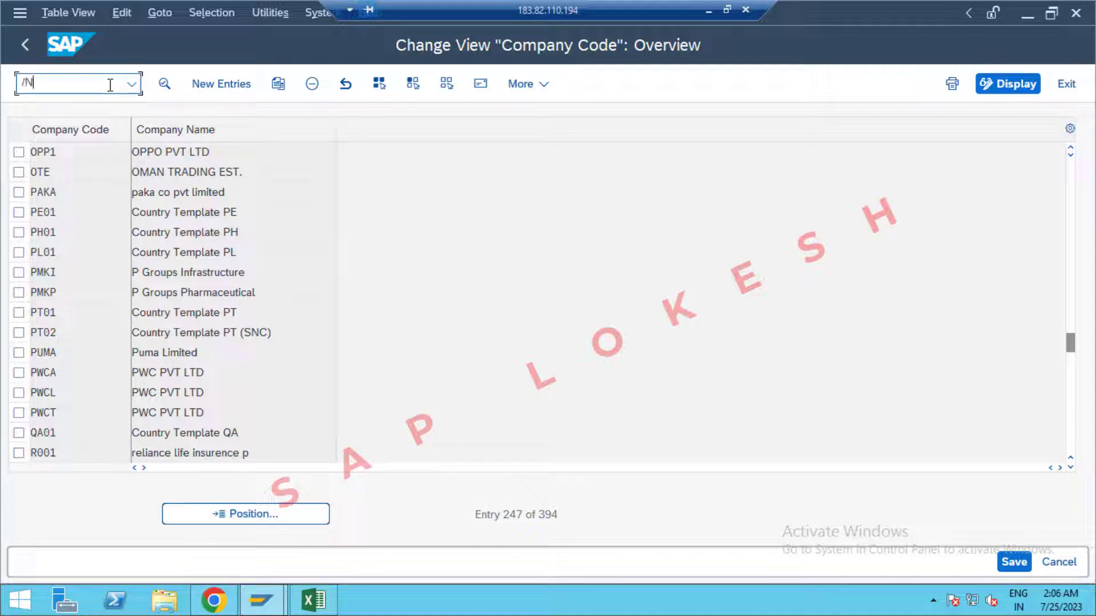
{"action": "key", "text": "alt+Tab"}
{"action": "key", "text": "alt+Tab"}
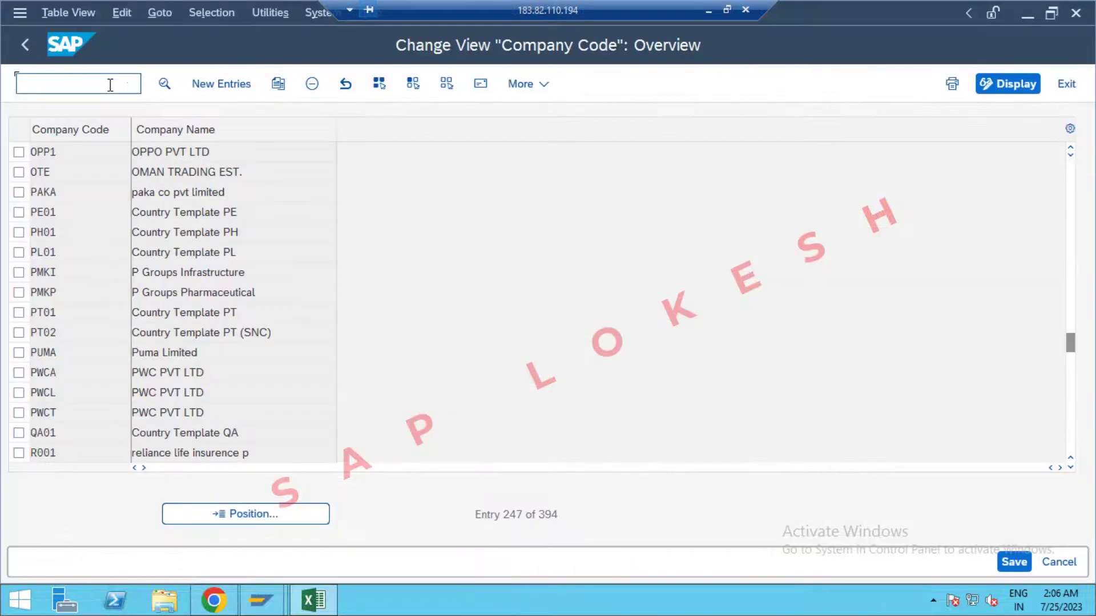
{"action": "left_click", "coordinate": [110, 85]}
{"action": "type", "text": "OX16"}
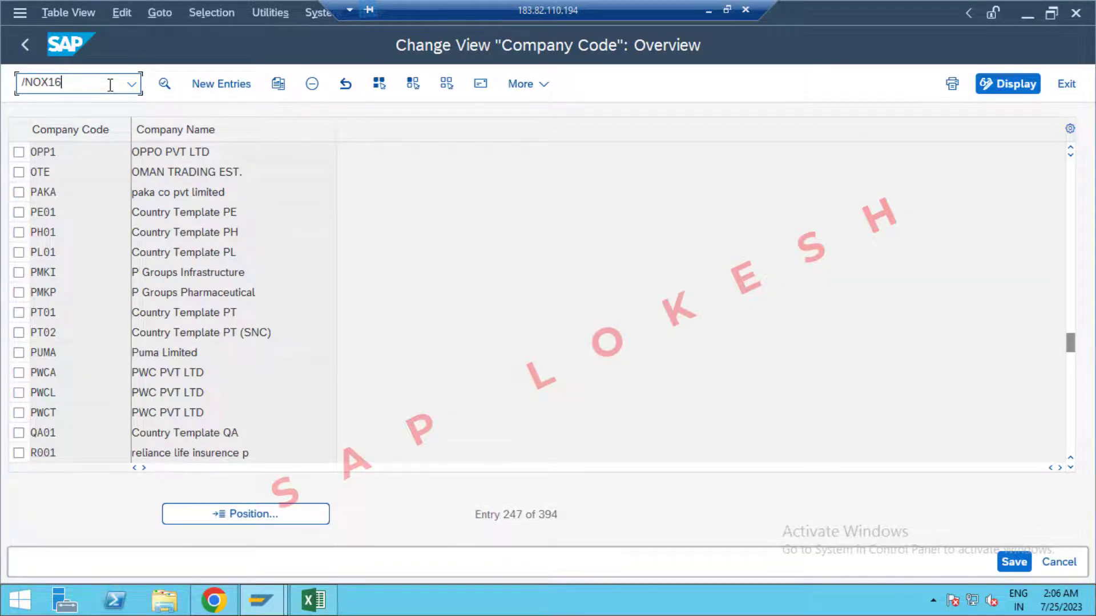
{"action": "key", "text": "Return"}
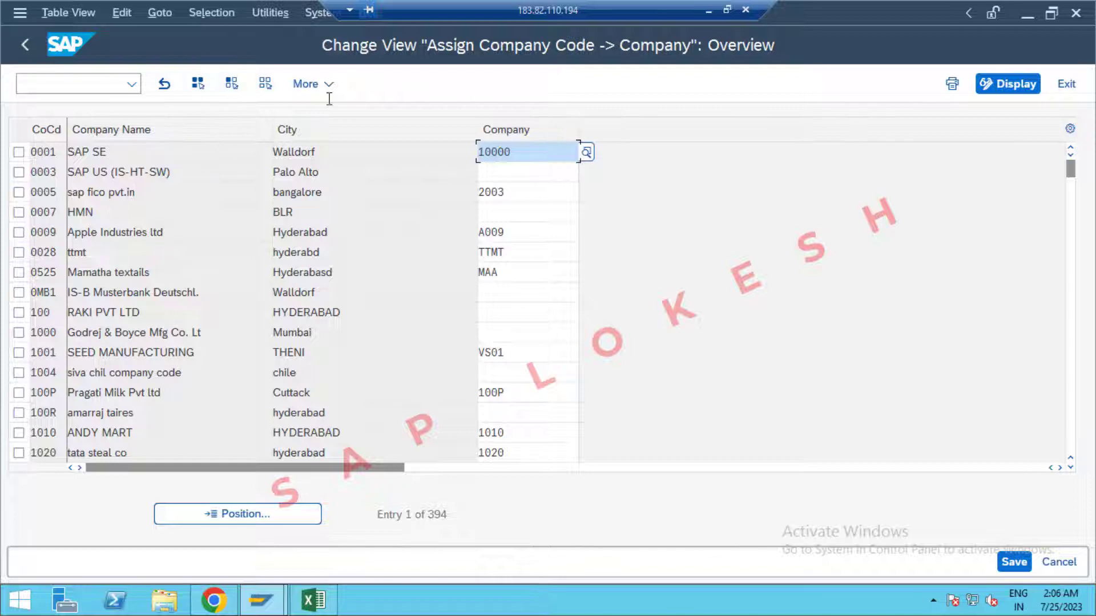
{"action": "left_click", "coordinate": [257, 513]}
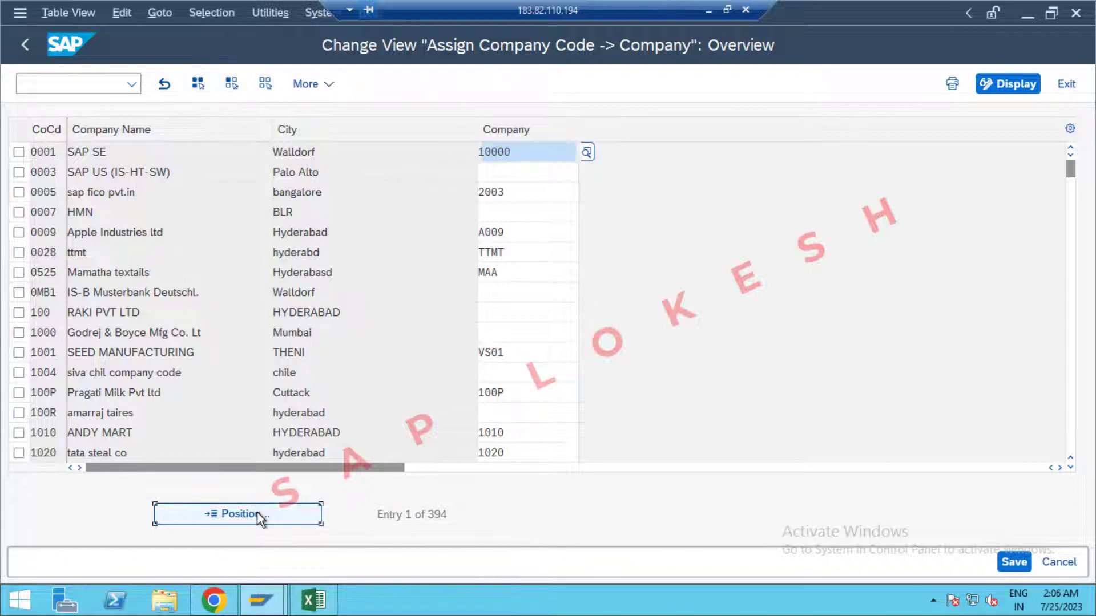
{"action": "type", "text": "OPP1"}
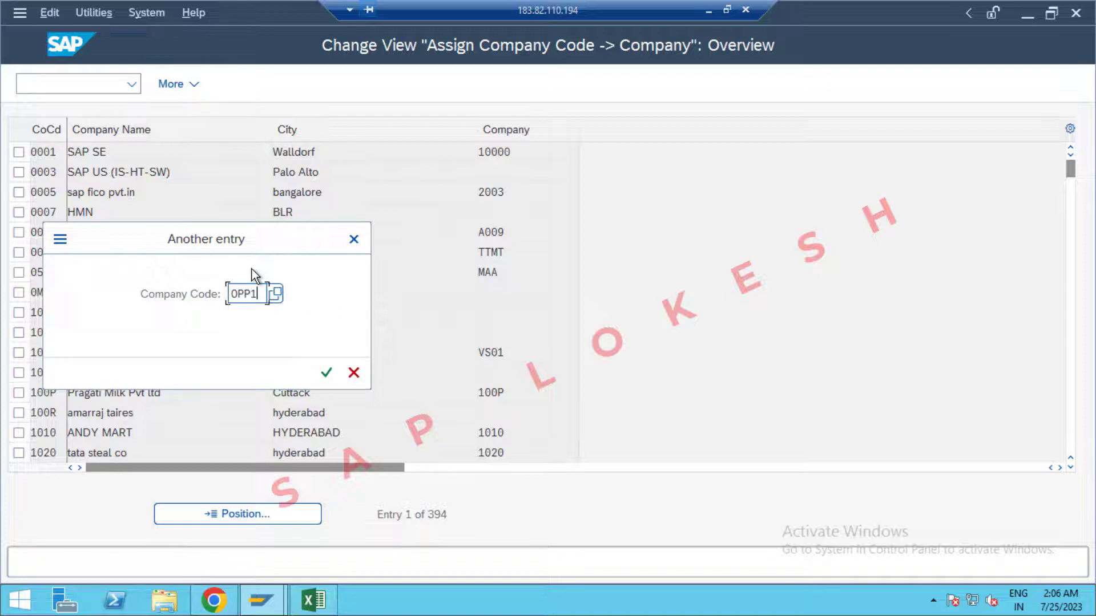
{"action": "key", "text": "Return"}
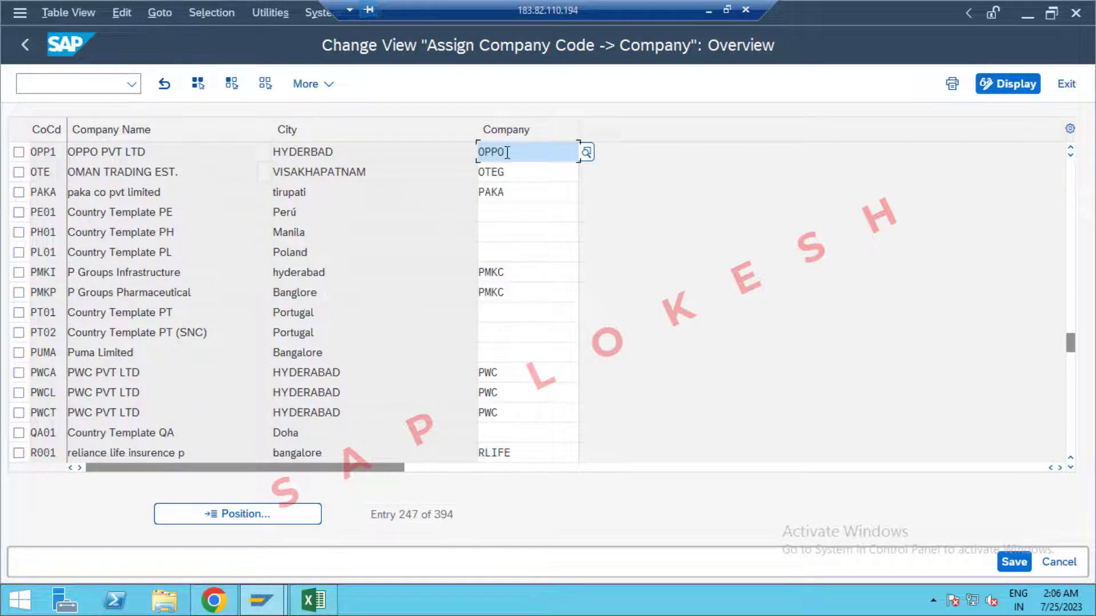
Open the Business areas overview with OX03.
{"action": "left_click", "coordinate": [76, 80]}
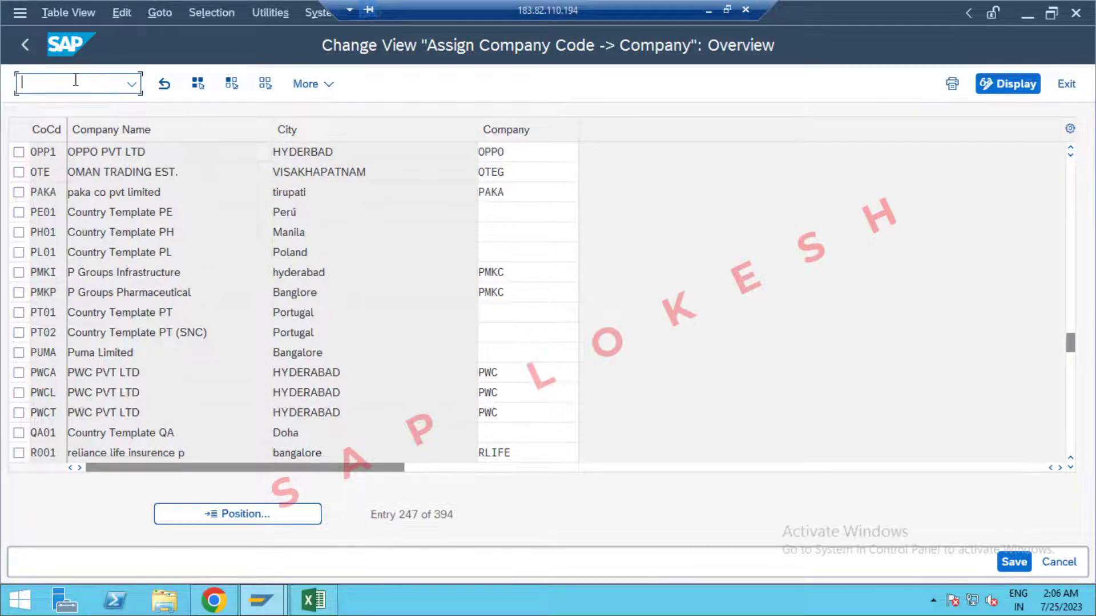
{"action": "key", "text": "alt+Tab"}
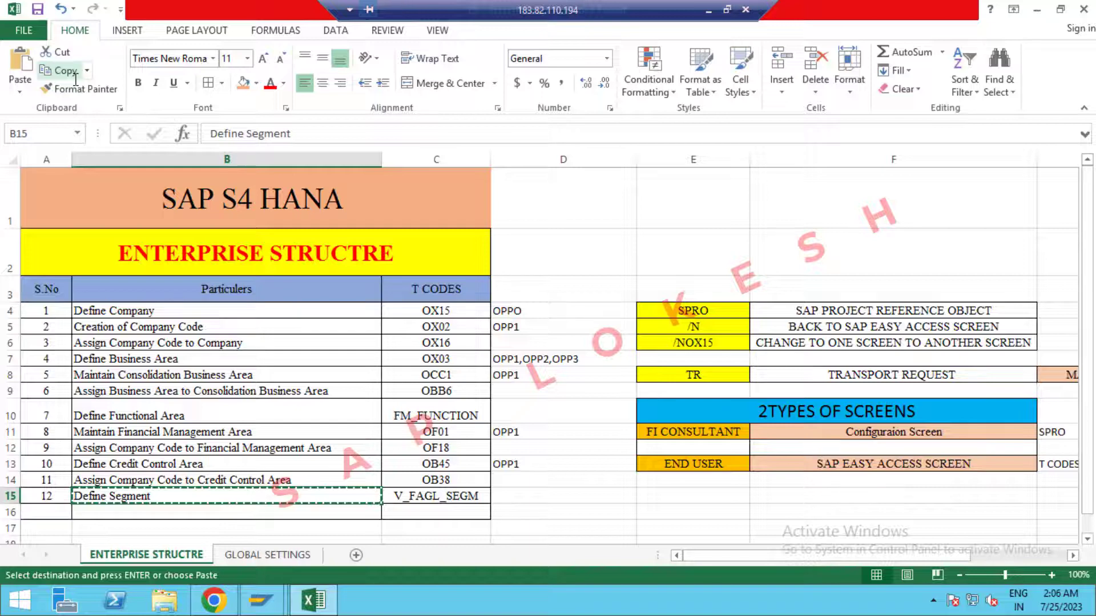
{"action": "key", "text": "alt+Tab"}
{"action": "left_click", "coordinate": [76, 80]}
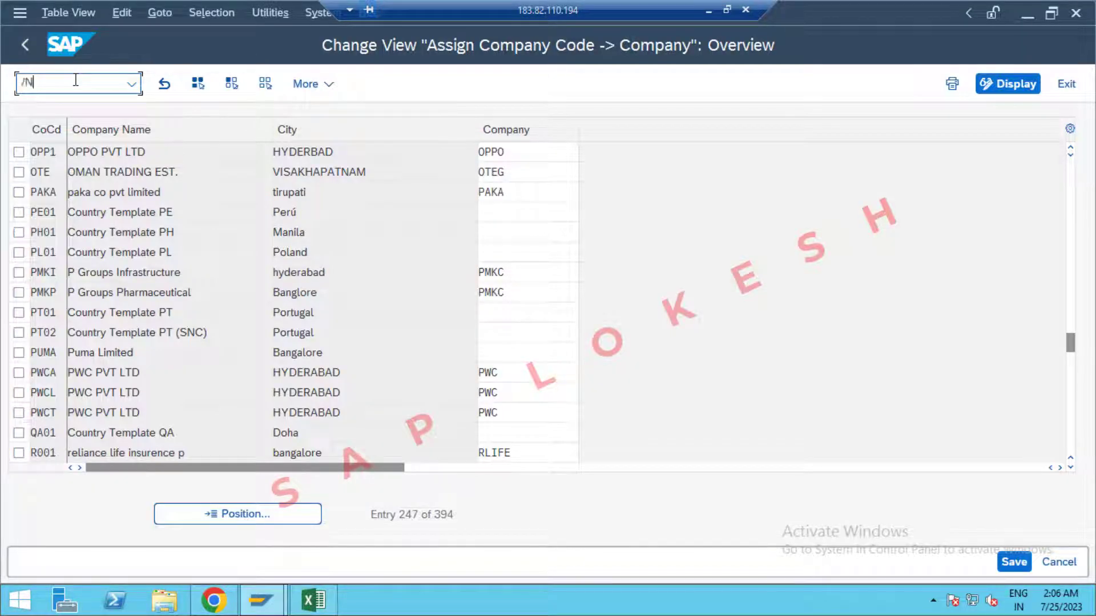
{"action": "type", "text": "OX03"}
{"action": "key", "text": "Return"}
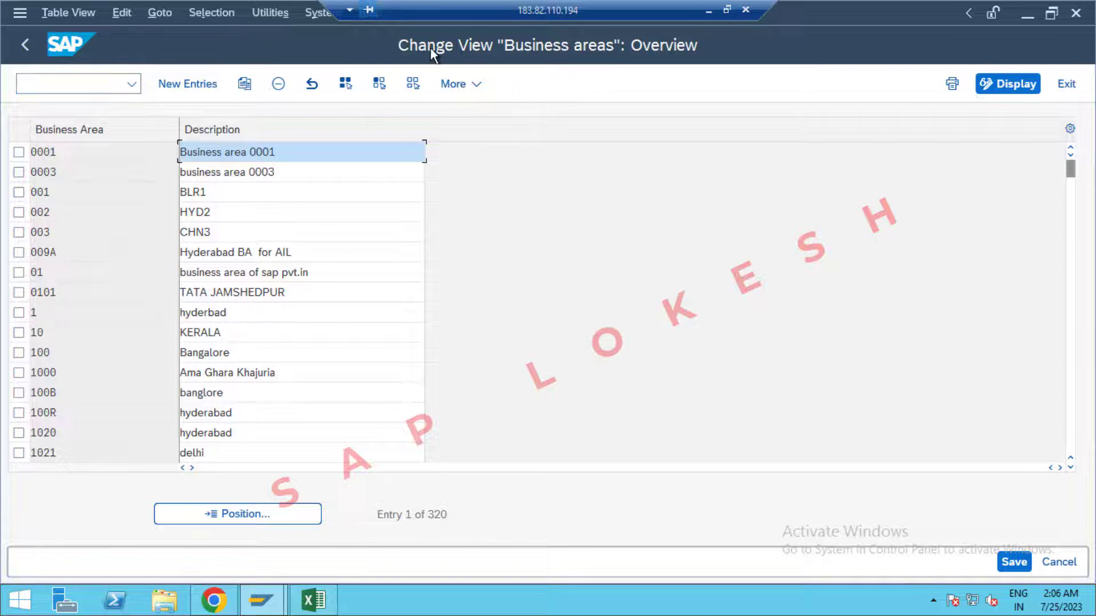
Position the business areas list on 0PP1, checking the Excel T-code sheet.
{"action": "left_click", "coordinate": [259, 517]}
{"action": "type", "text": "0PP1"}
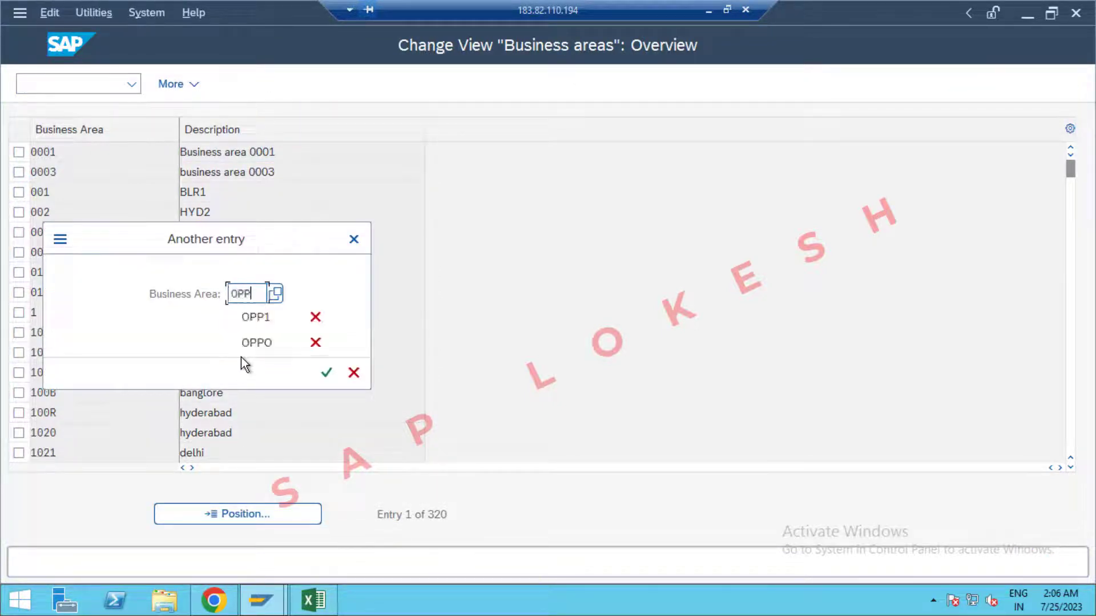
{"action": "key", "text": "Return"}
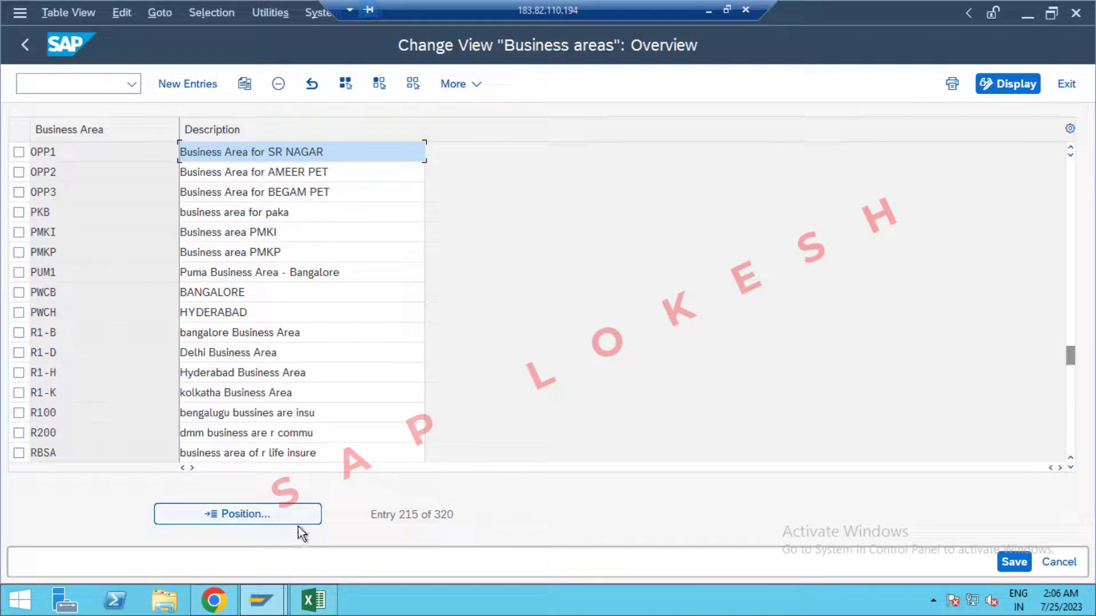
{"action": "left_click", "coordinate": [313, 600]}
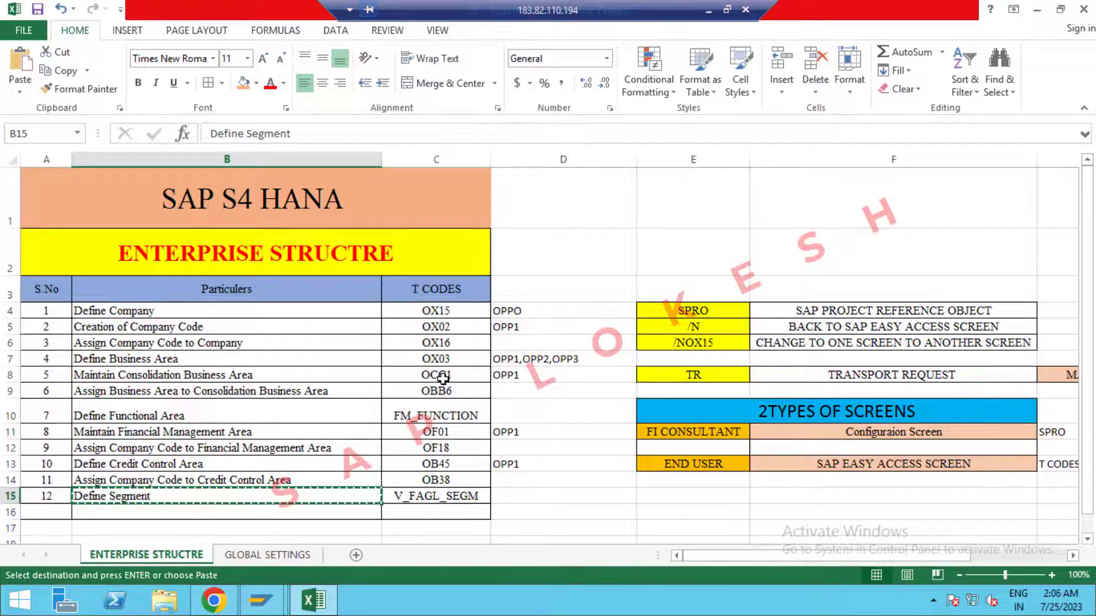
{"action": "key", "text": "alt+Tab"}
Run /NOCC1 and jump to consolidation business area OPP1.
{"action": "left_click", "coordinate": [78, 83]}
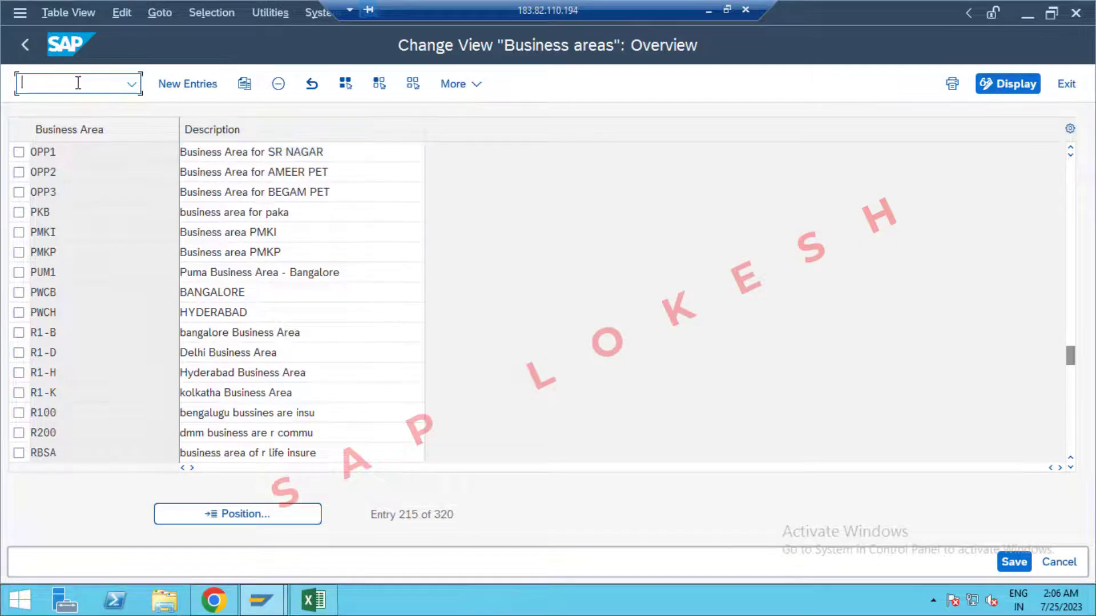
{"action": "type", "text": "/NOCC1"}
{"action": "key", "text": "Return"}
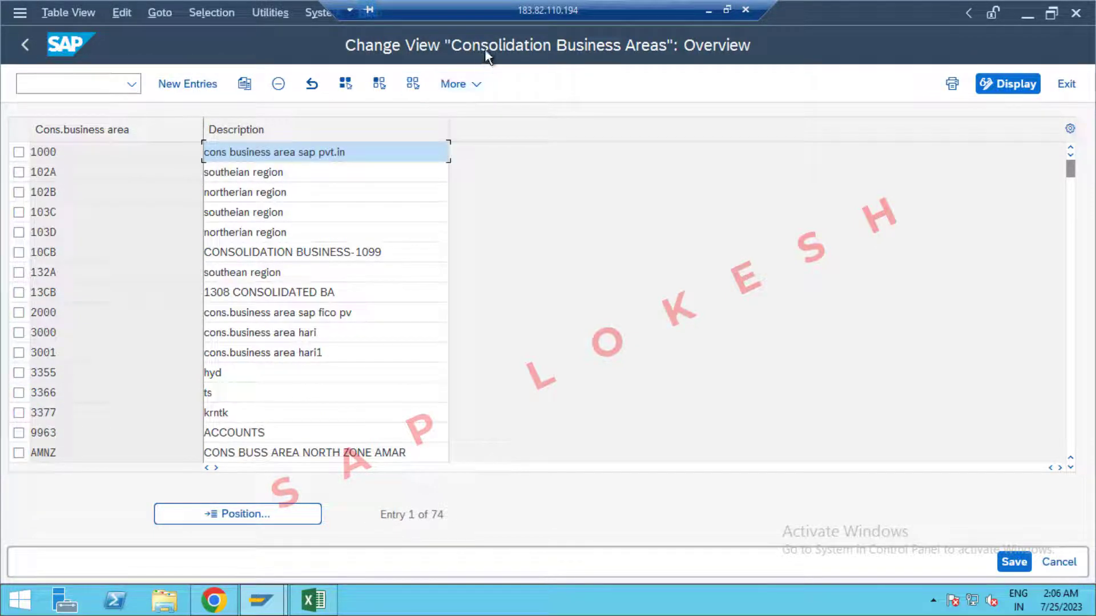
{"action": "left_click", "coordinate": [228, 512]}
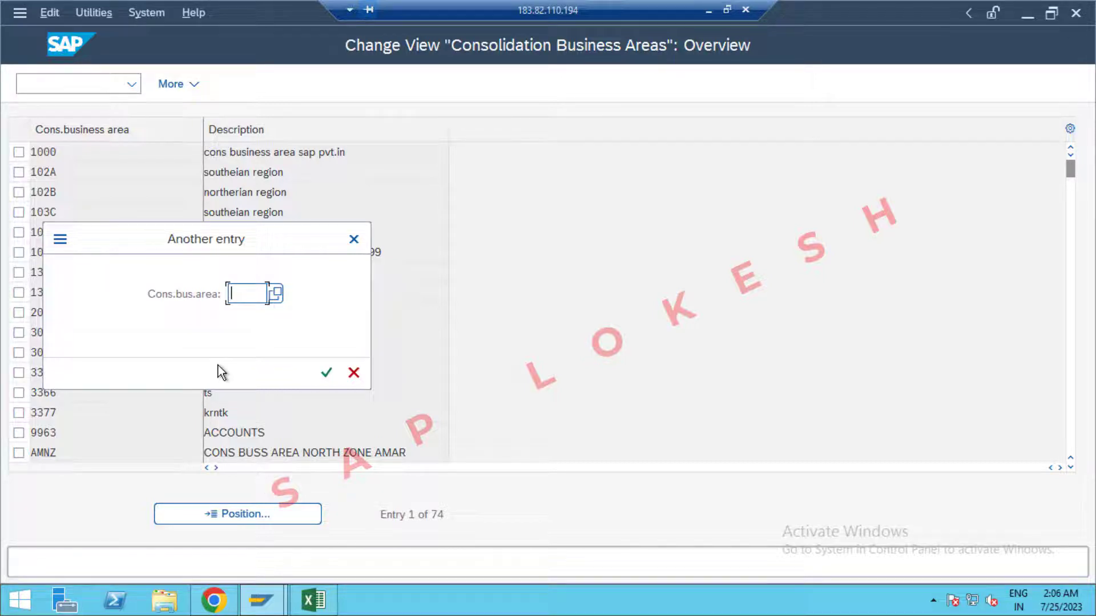
{"action": "type", "text": "OPP1"}
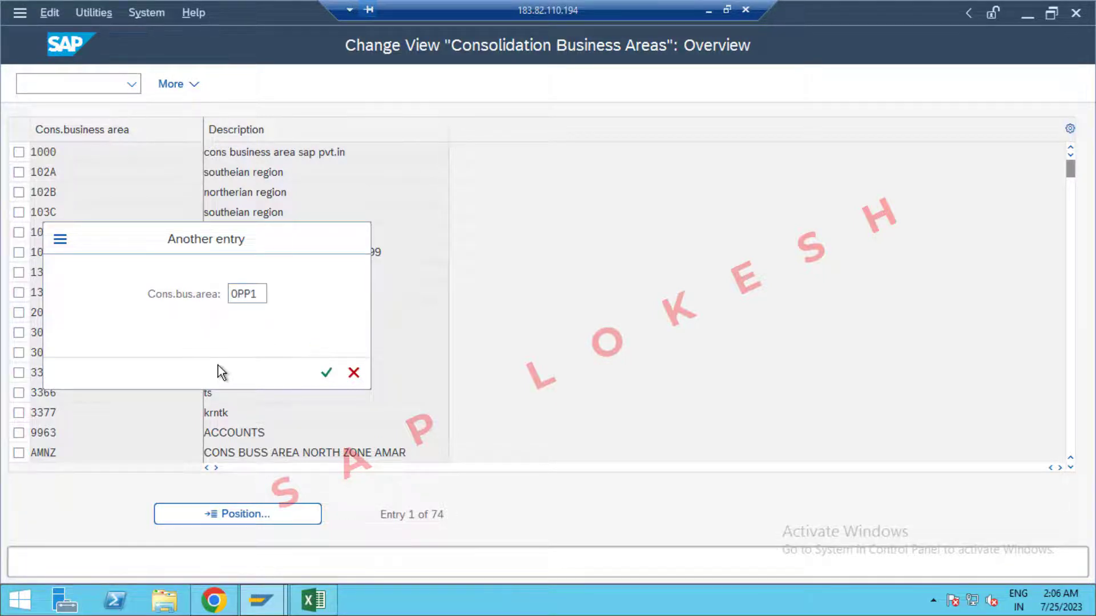
{"action": "key", "text": "Return"}
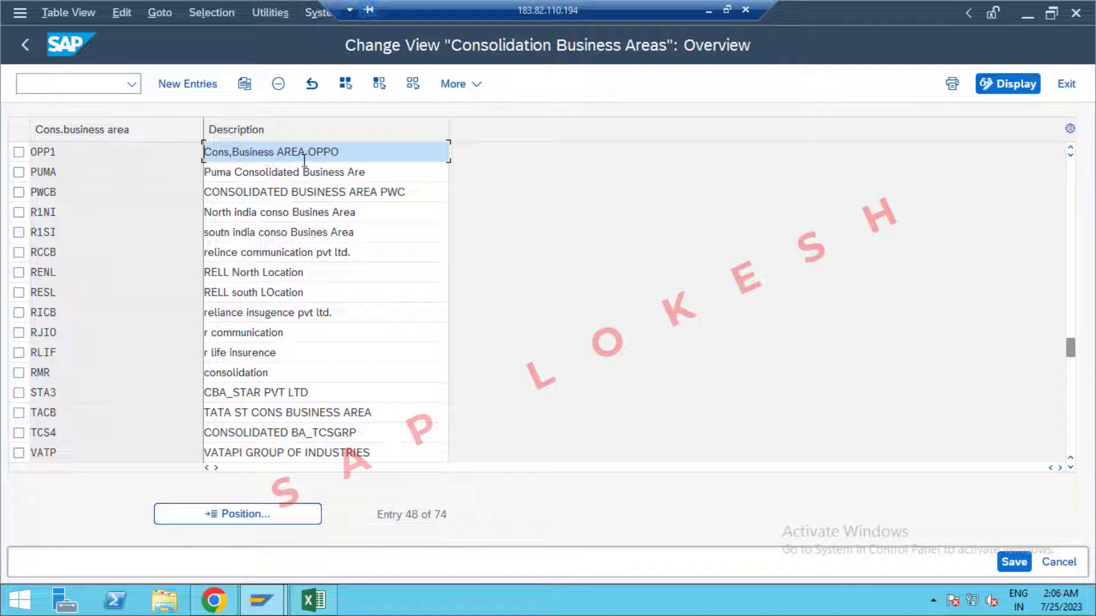
Begin entering the next transaction code /N OBB in the command field.
{"action": "left_click", "coordinate": [97, 85]}
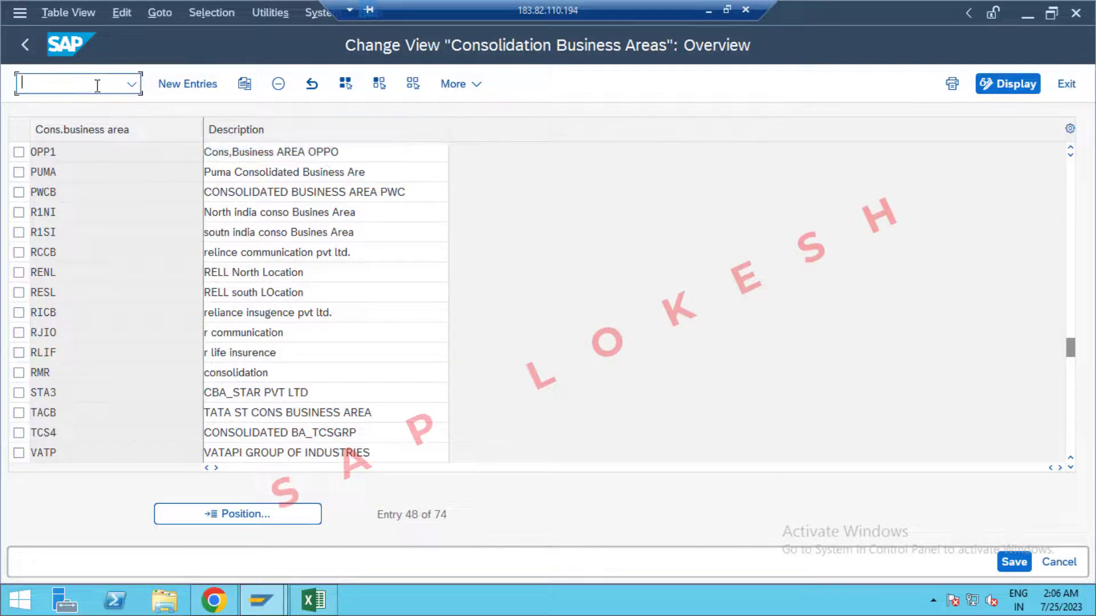
{"action": "type", "text": "/N"}
{"action": "key", "text": "alt+Tab"}
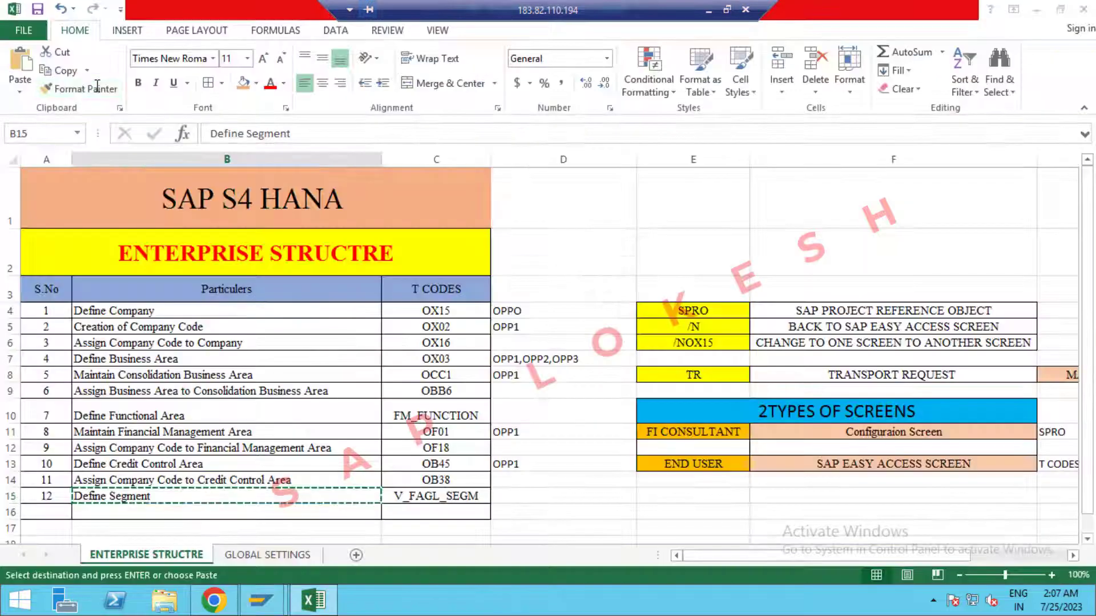
{"action": "key", "text": "alt+Tab"}
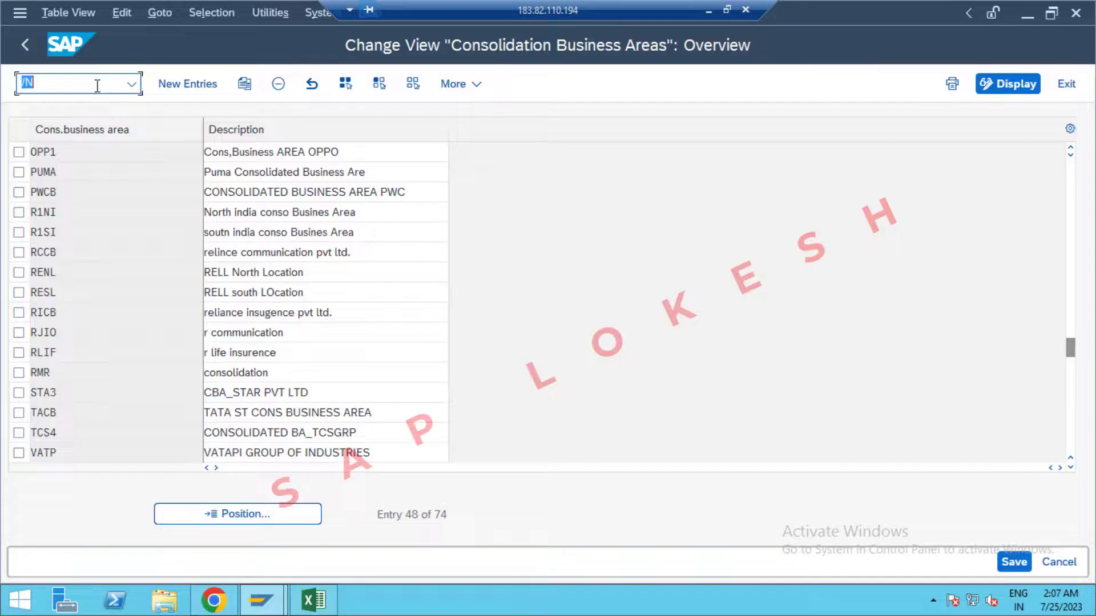
{"action": "left_click", "coordinate": [97, 86]}
{"action": "type", "text": "OBB6"}
{"action": "key", "text": "Return"}
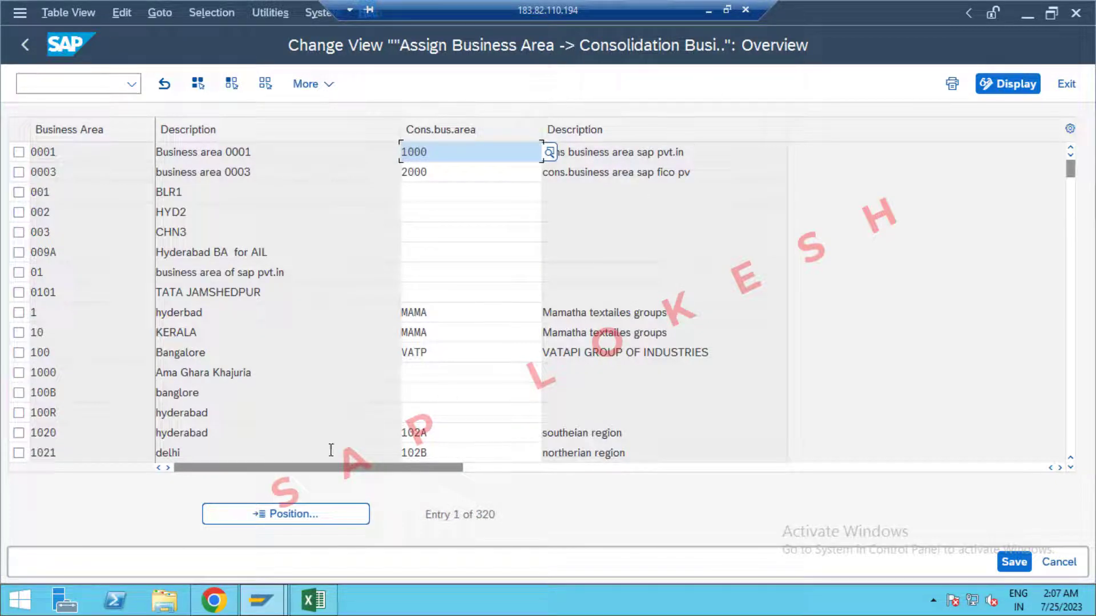
{"action": "left_click", "coordinate": [283, 514]}
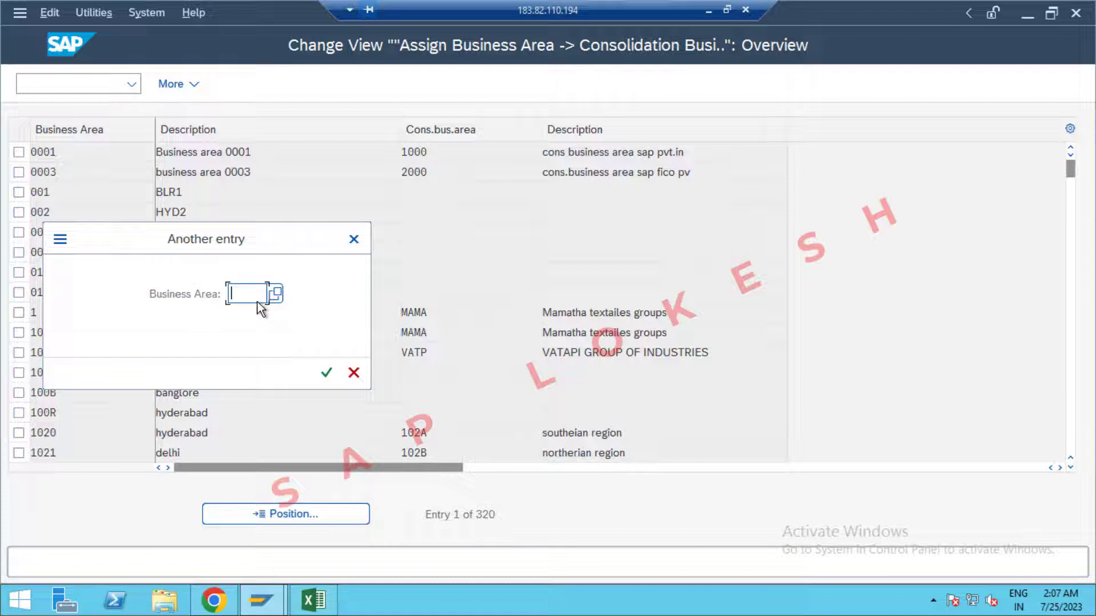
{"action": "type", "text": "OPP1"}
{"action": "key", "text": "Return"}
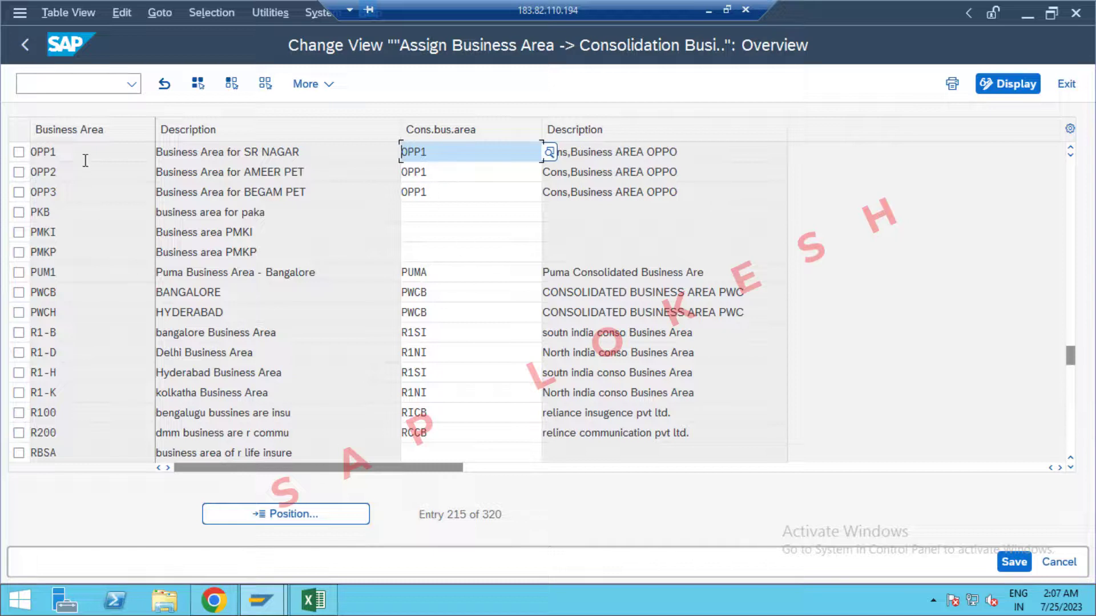
{"action": "left_click", "coordinate": [83, 89]}
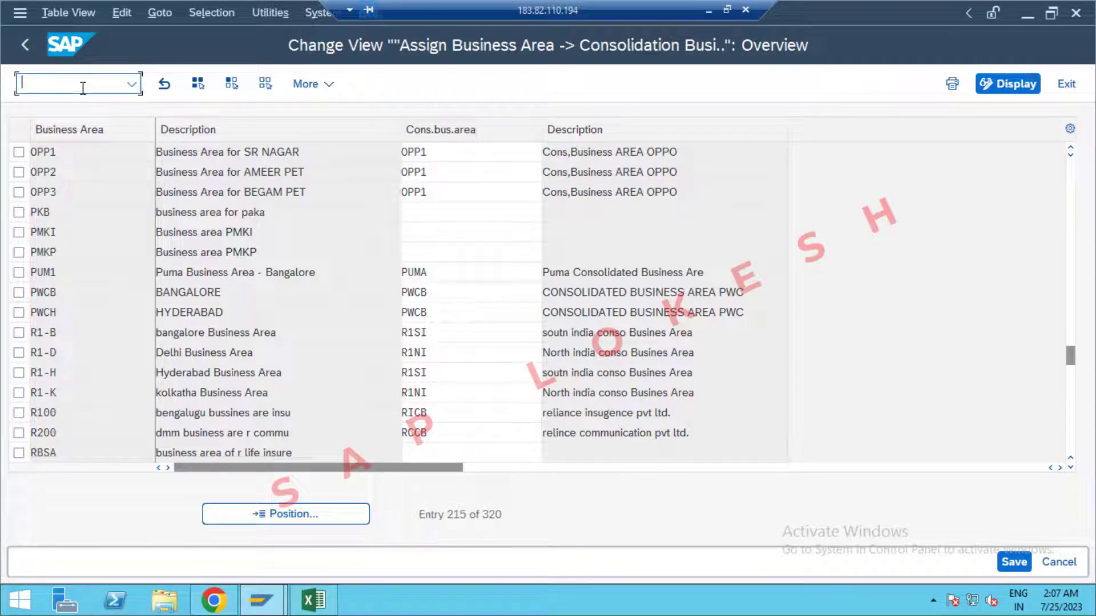
{"action": "type", "text": "/N"}
{"action": "key", "text": "alt+Tab"}
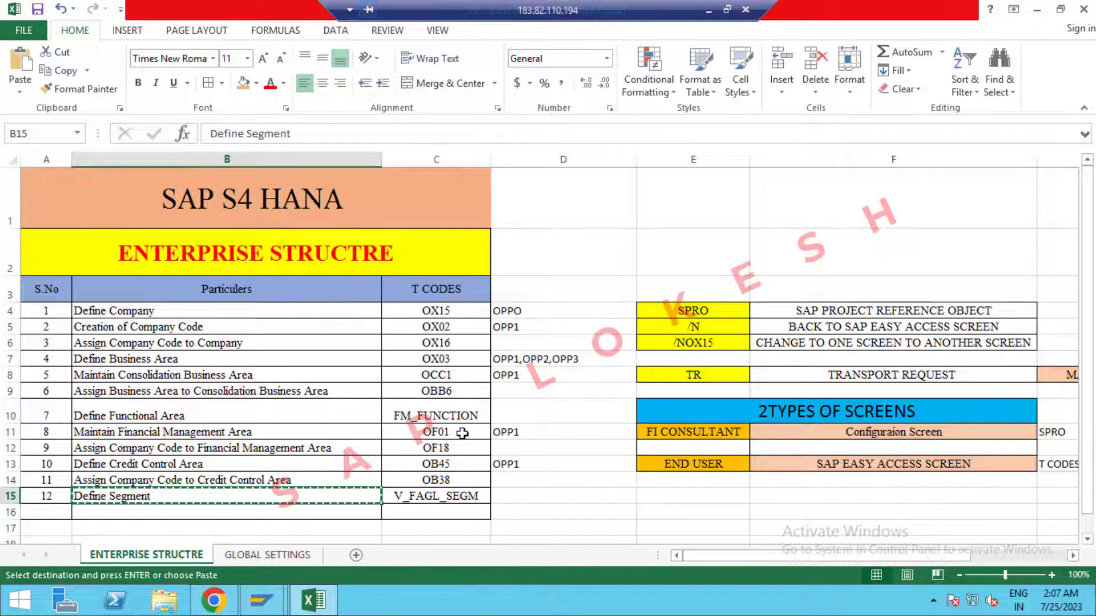
{"action": "key", "text": "Escape"}
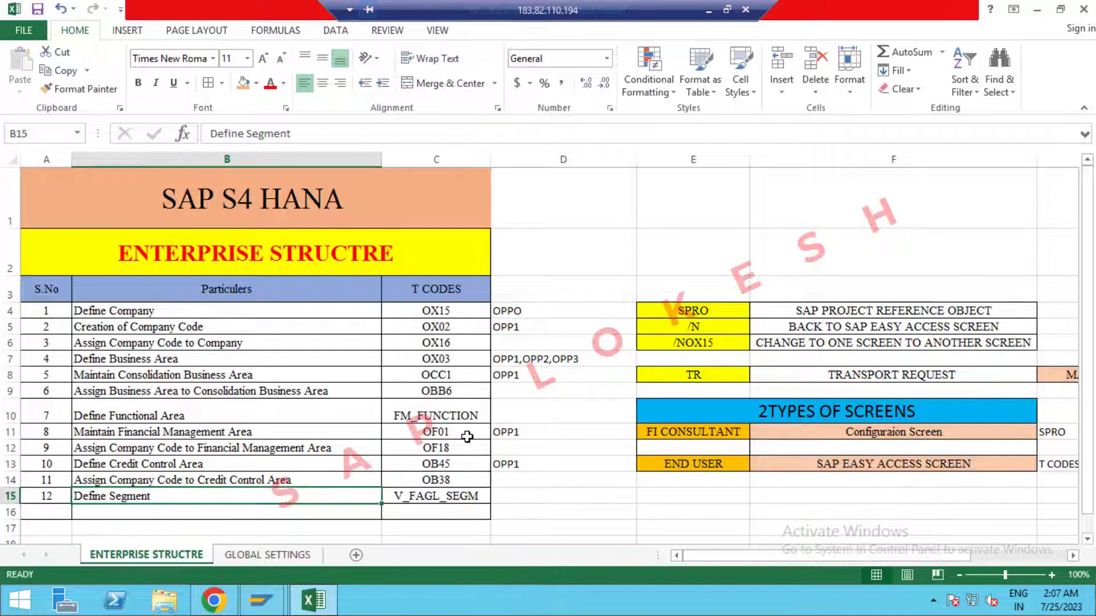
{"action": "key", "text": "alt+Tab"}
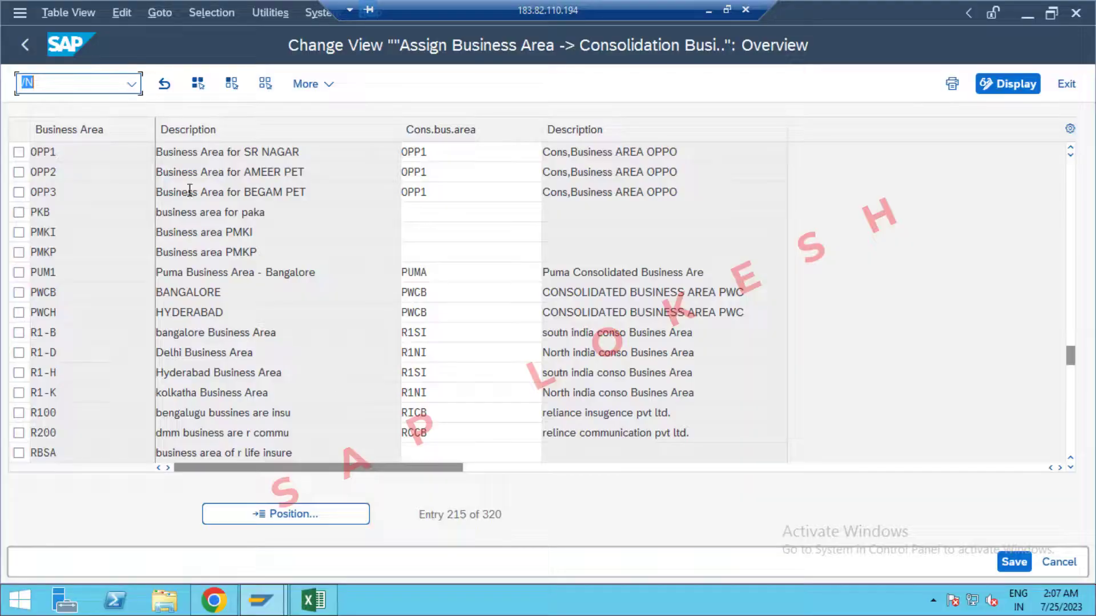
{"action": "left_click", "coordinate": [75, 84]}
Run OF01 and position the FM areas list on OPP1, chosen from history.
{"action": "type", "text": "OF01"}
{"action": "key", "text": "Return"}
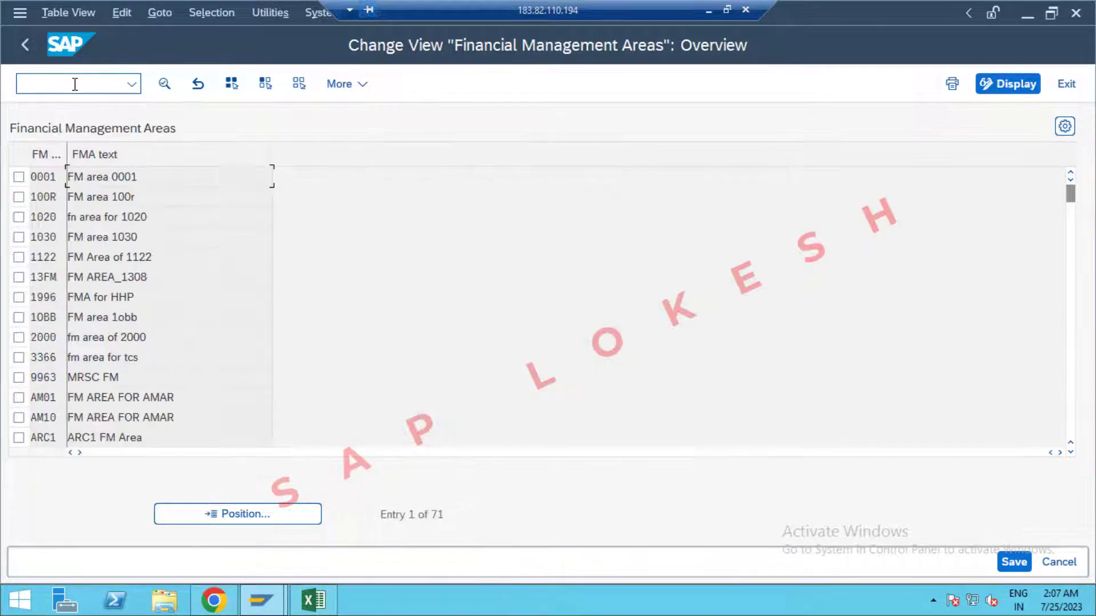
{"action": "left_click", "coordinate": [242, 511]}
{"action": "type", "text": "0"}
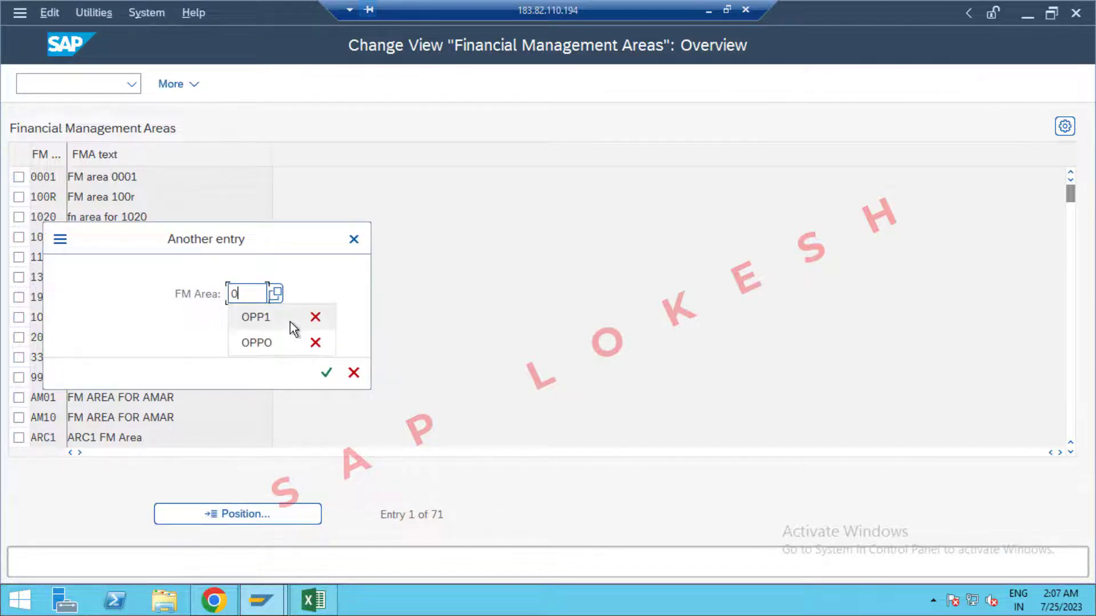
{"action": "left_click", "coordinate": [292, 323]}
{"action": "key", "text": "Return"}
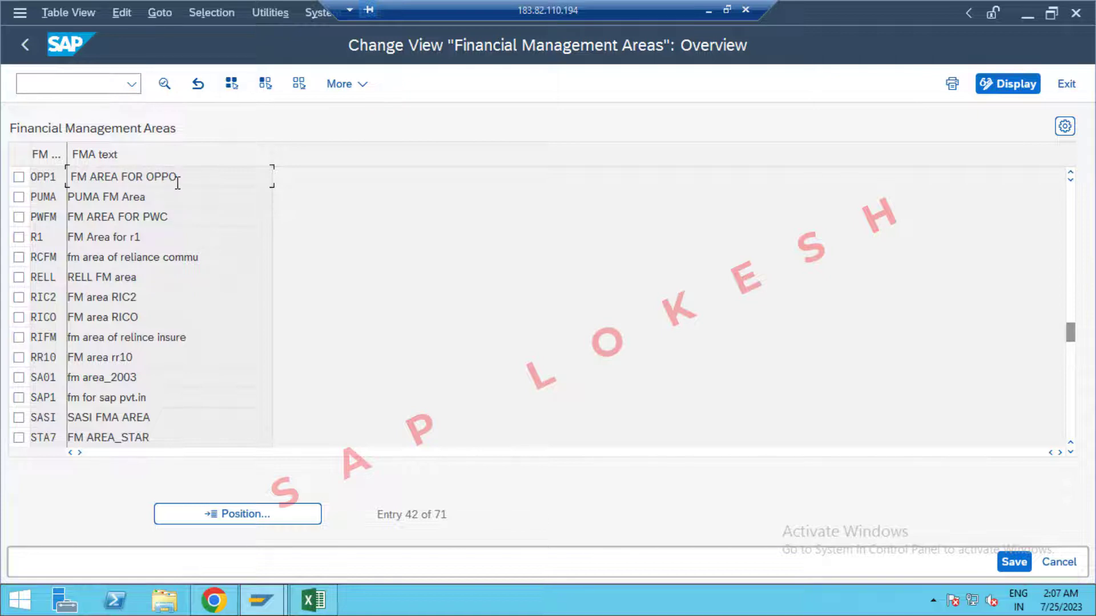
Start a new transaction with /N after checking the Excel T-code list.
{"action": "left_click", "coordinate": [106, 88]}
{"action": "type", "text": "/"}
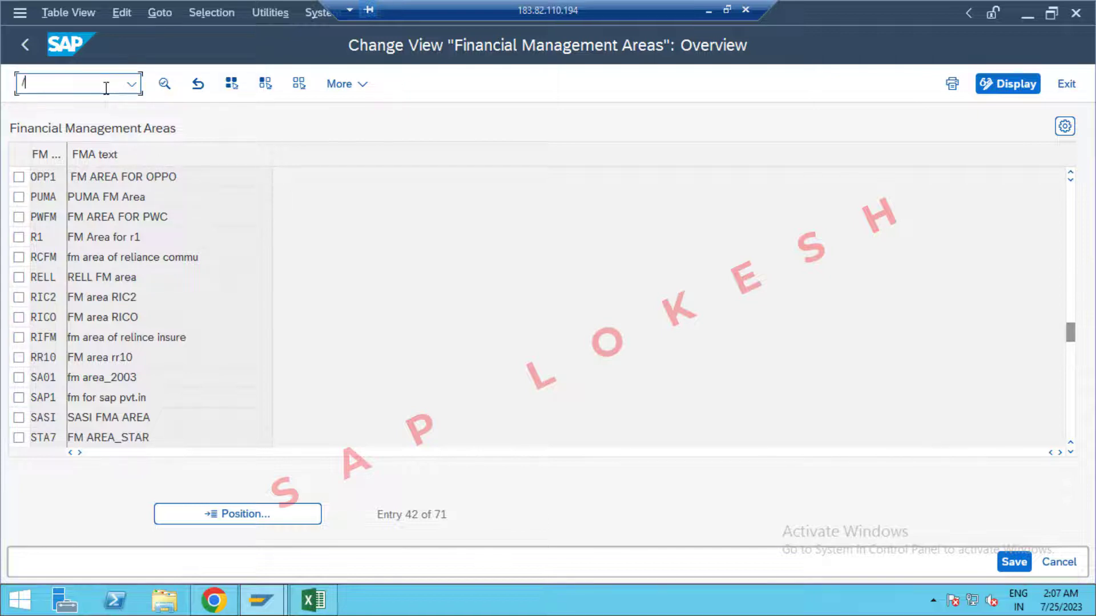
{"action": "type", "text": "N"}
{"action": "key", "text": "alt+Tab"}
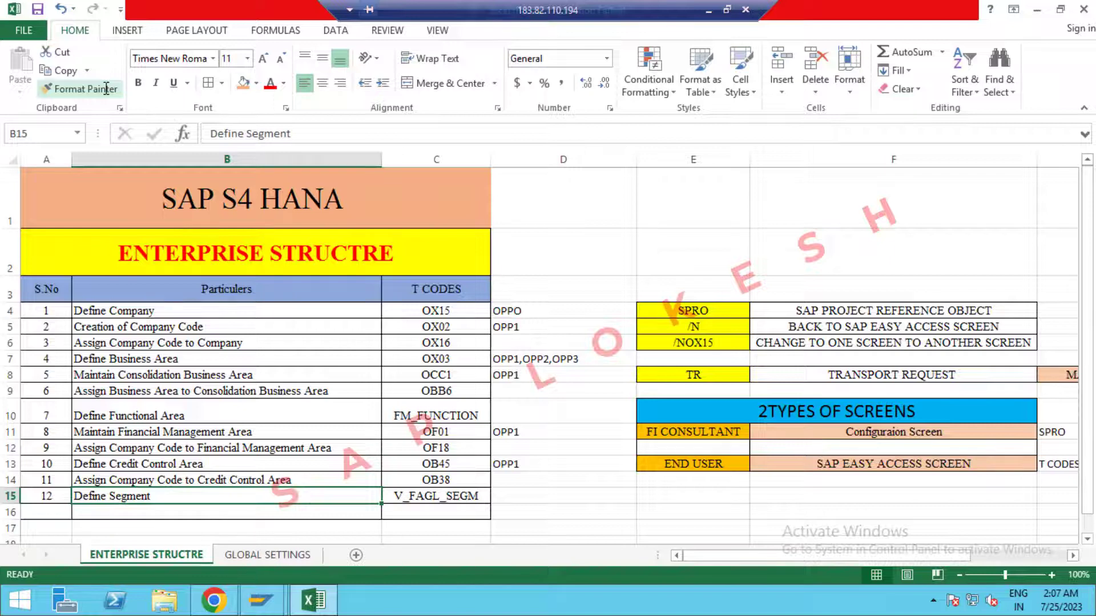
{"action": "key", "text": "alt+Tab"}
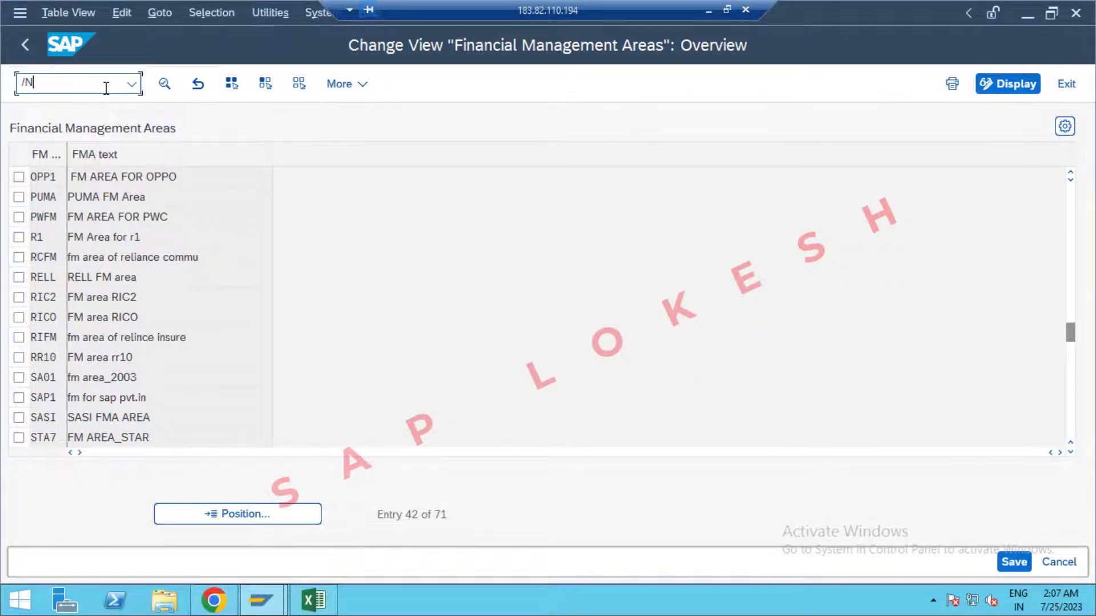
Run OF18 and jump to company code OPP1's FM area assignment.
{"action": "type", "text": "OF18"}
{"action": "key", "text": "Return"}
{"action": "left_click", "coordinate": [231, 519]}
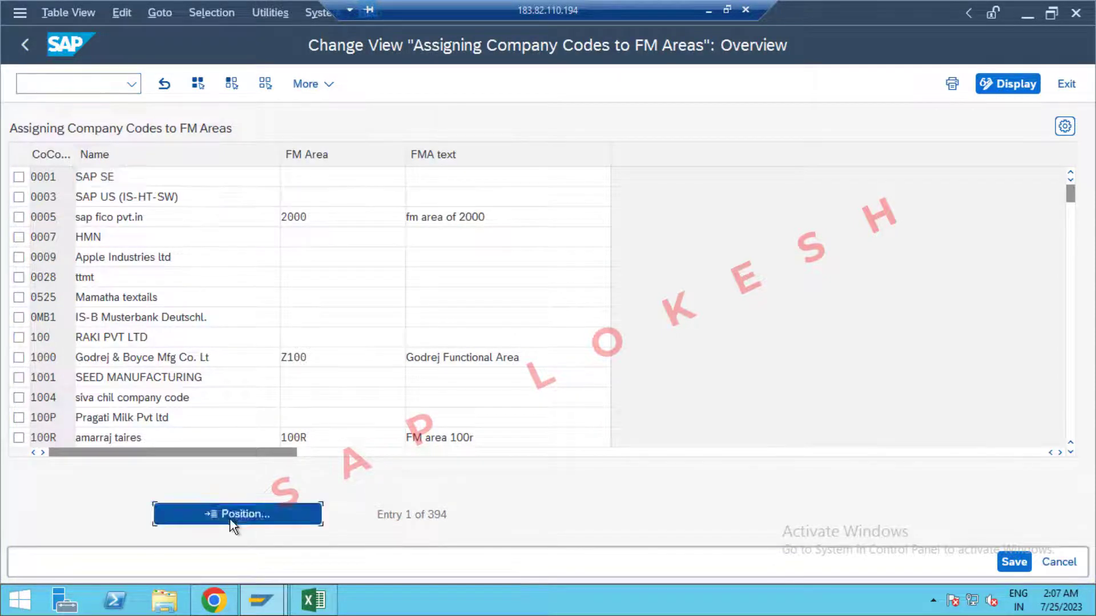
{"action": "type", "text": "OPP1"}
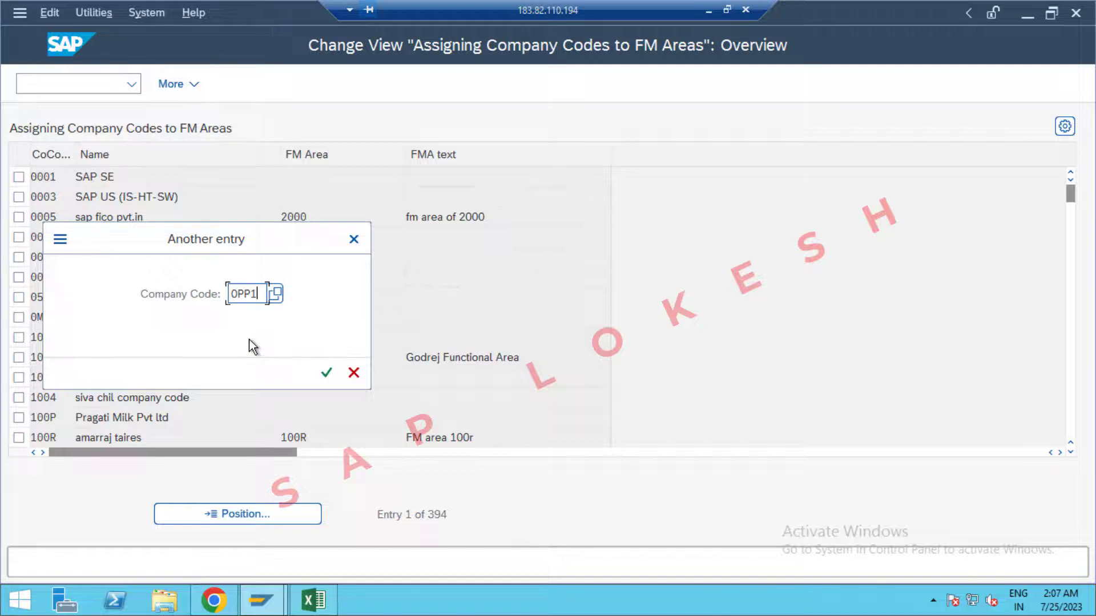
{"action": "key", "text": "Return"}
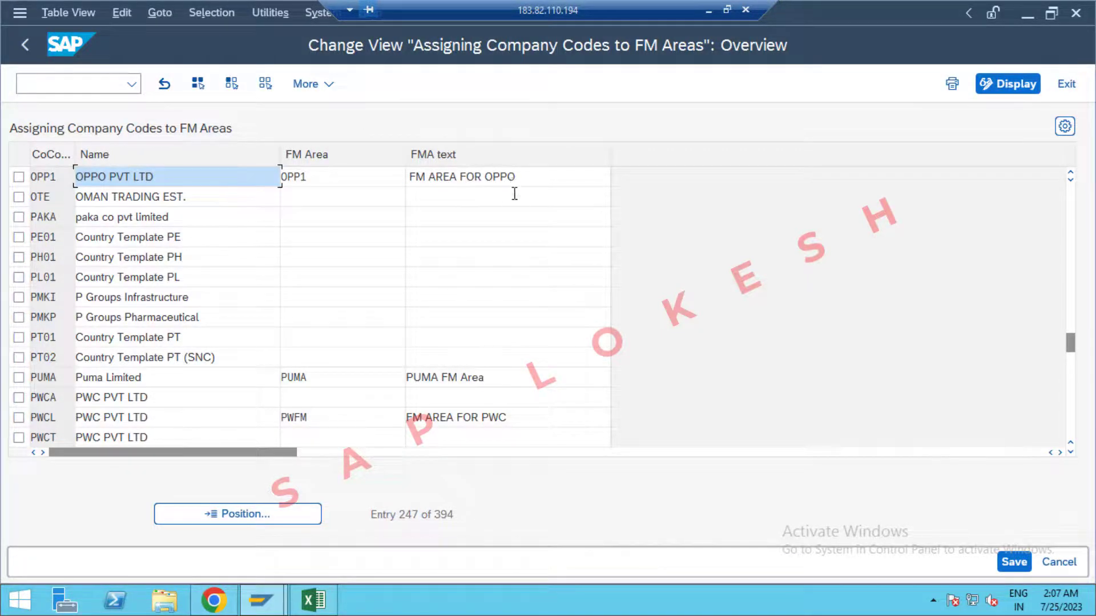
Check the Excel T-code list and enter /NOBB5 in the command field.
{"action": "key", "text": "alt+Tab"}
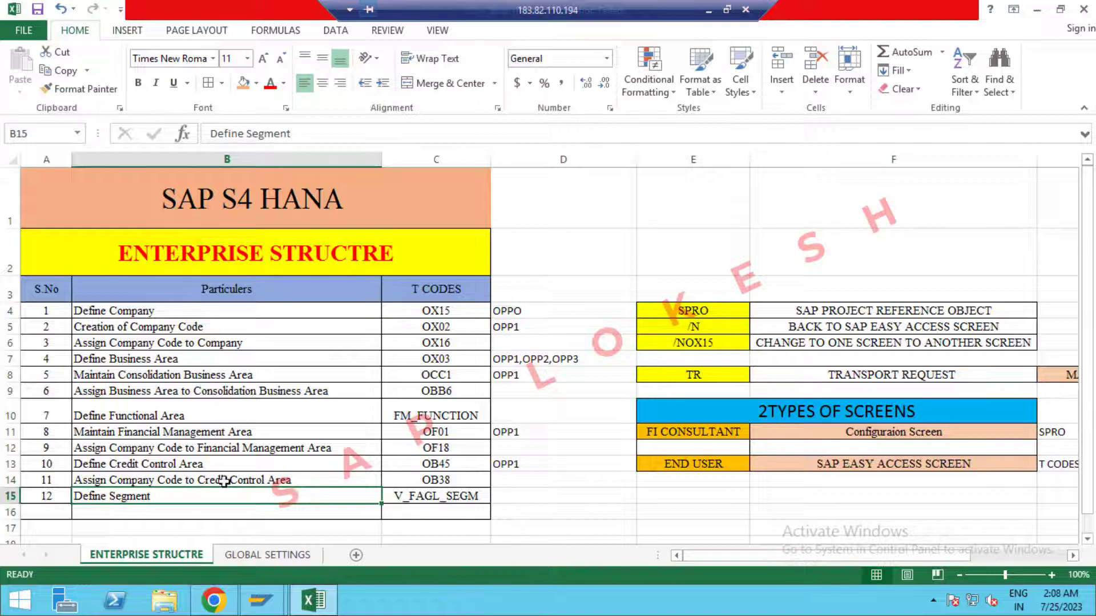
{"action": "key", "text": "alt+Tab"}
{"action": "left_click", "coordinate": [123, 85]}
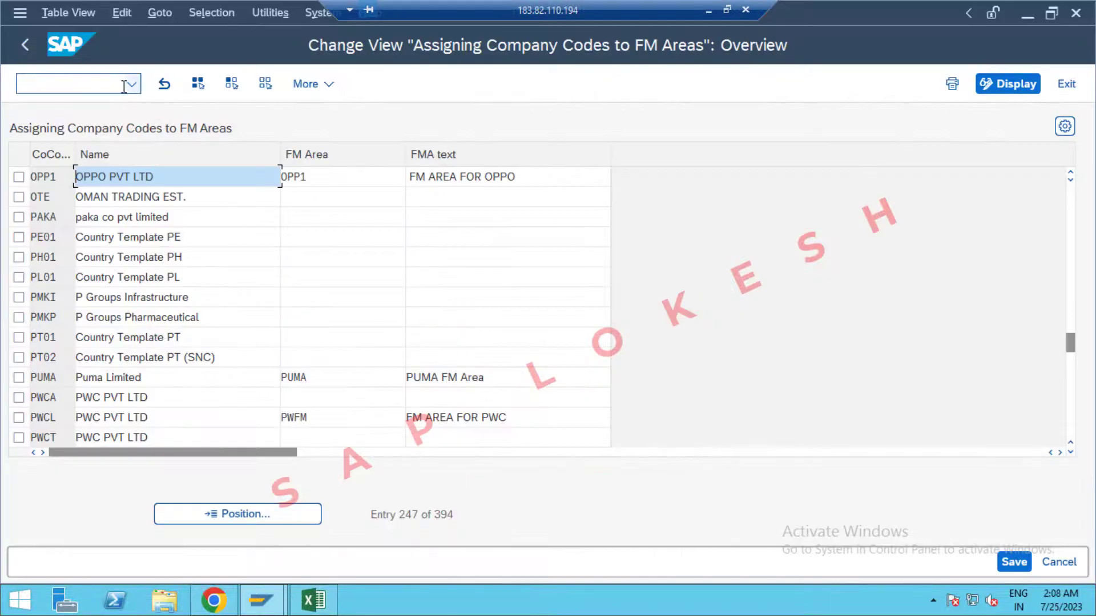
{"action": "type", "text": "/NOBB"}
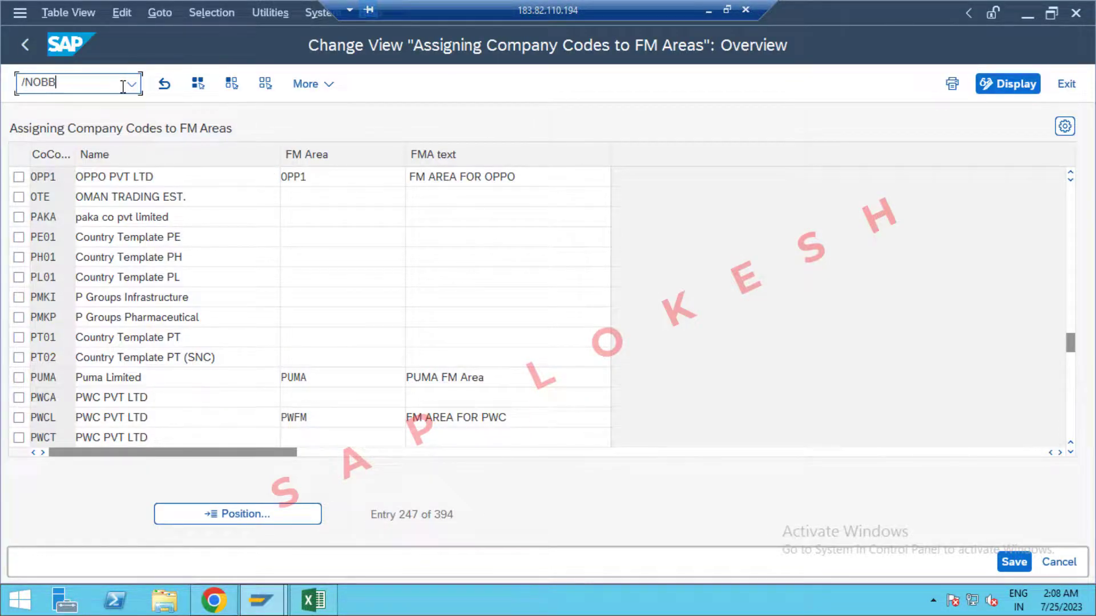
{"action": "type", "text": "5"}
Run OB45 and jump to credit control area OPP1.
{"action": "key", "text": "Return"}
{"action": "left_click", "coordinate": [270, 513]}
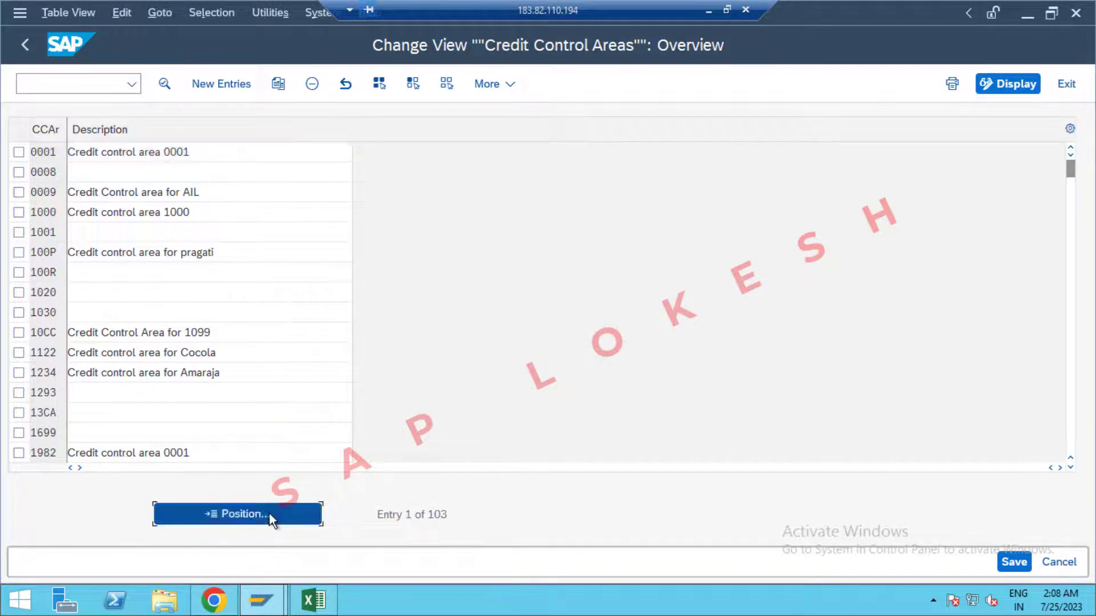
{"action": "type", "text": "OPP1"}
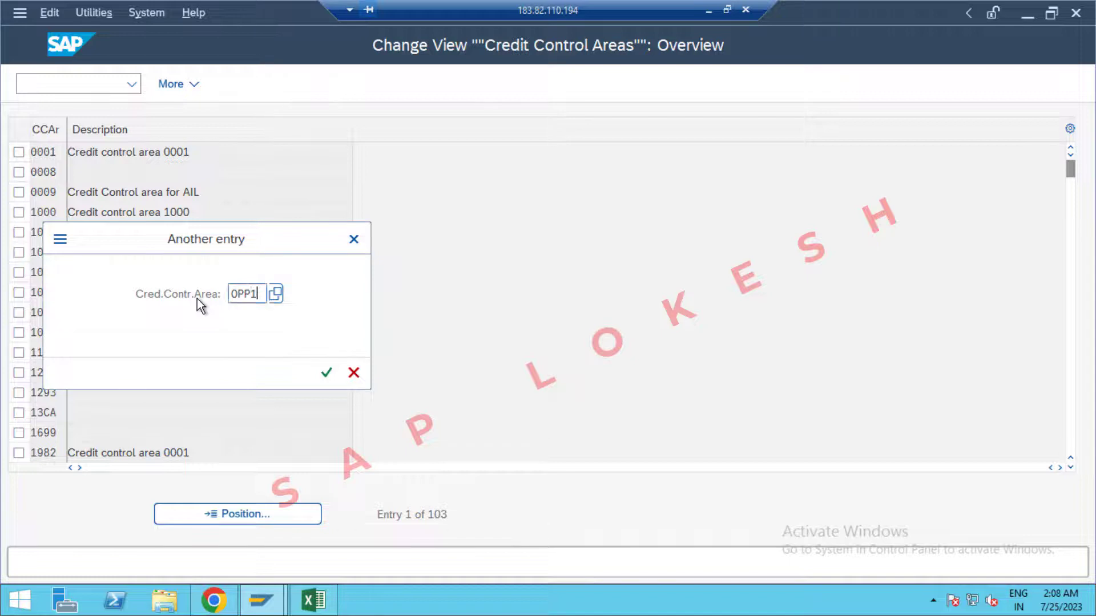
{"action": "key", "text": "Return"}
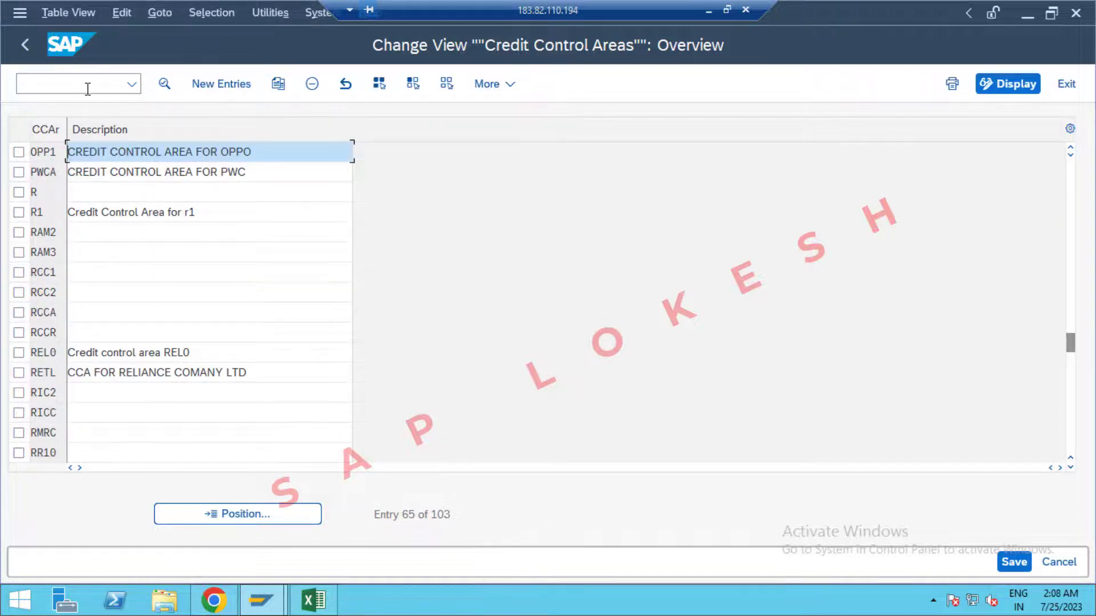
Check the Excel T-code list and enter /NOB38 as the next transaction.
{"action": "left_click", "coordinate": [88, 89]}
{"action": "key", "text": "alt+Tab"}
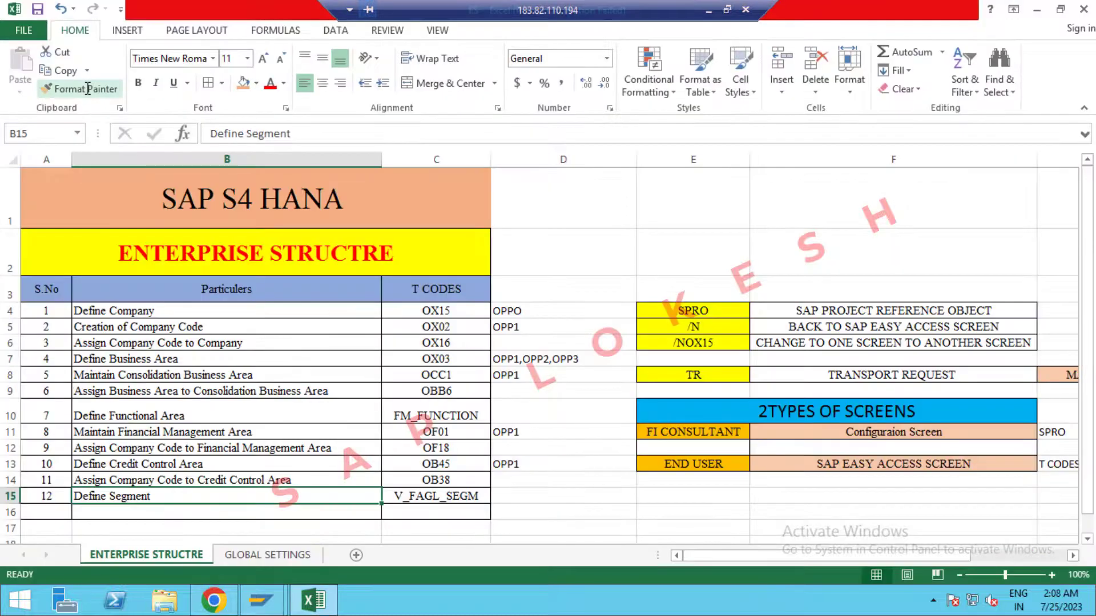
{"action": "key", "text": "alt+Tab"}
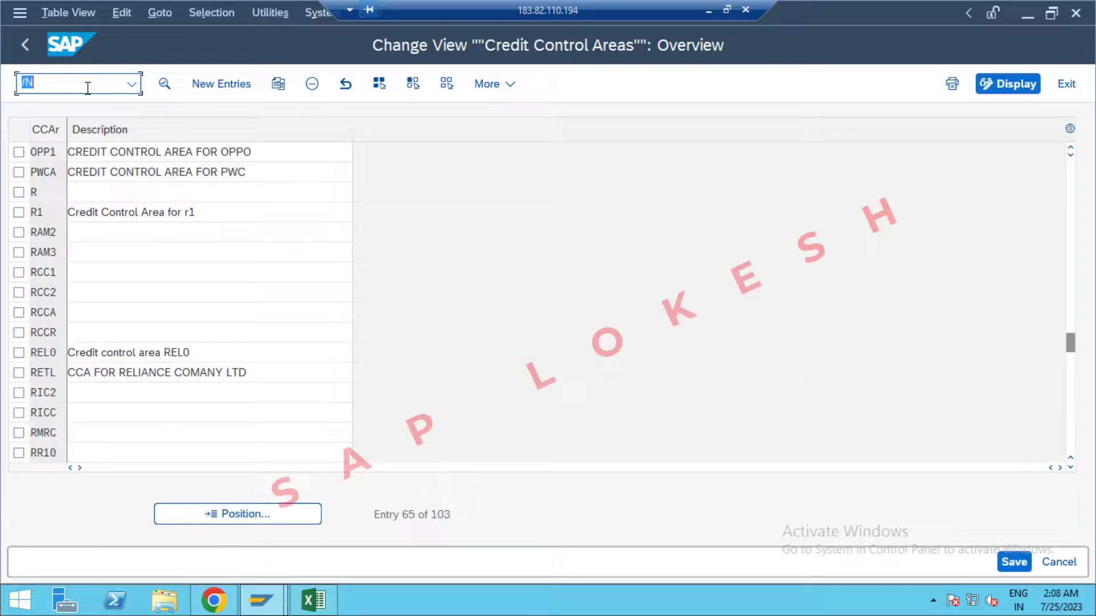
{"action": "type", "text": "/NOB38"}
Run OB38 and jump to company code OPP1's credit control area assignment.
{"action": "key", "text": "Return"}
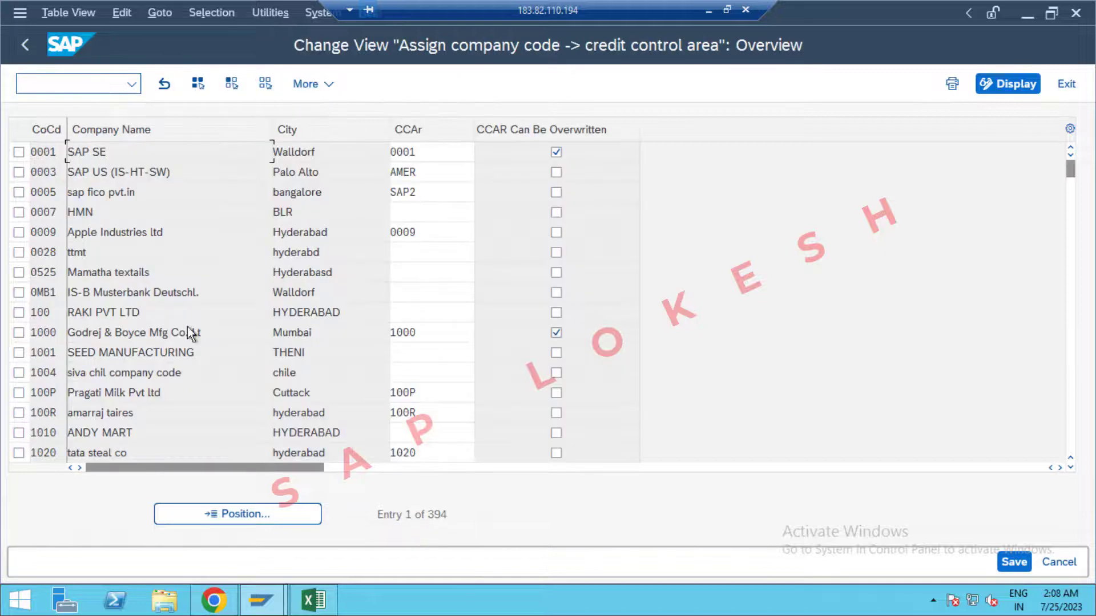
{"action": "left_click", "coordinate": [277, 517]}
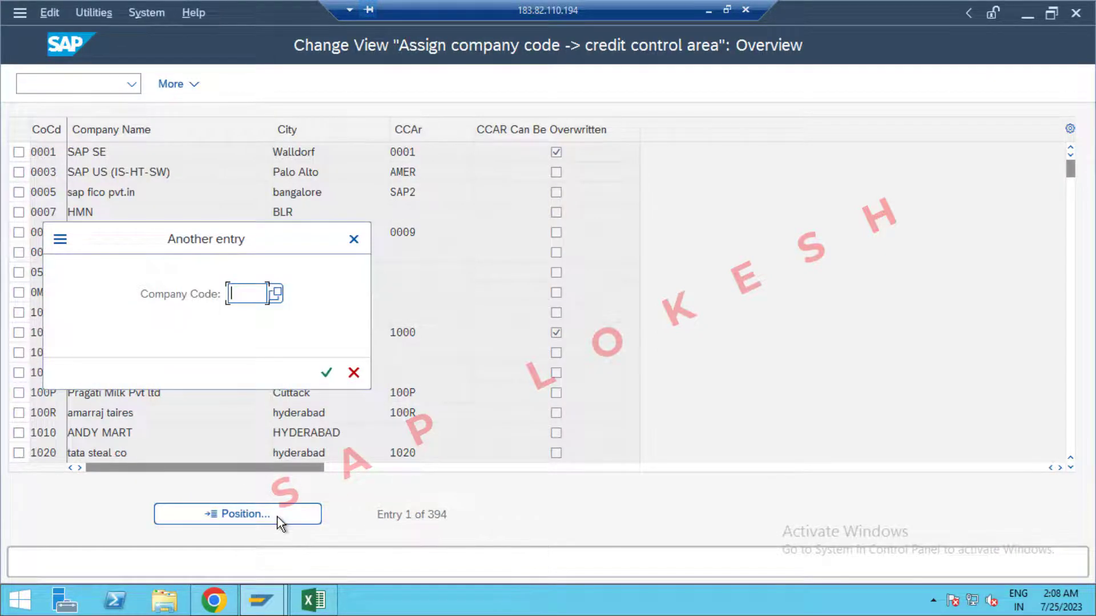
{"action": "type", "text": "OPP1"}
{"action": "key", "text": "Return"}
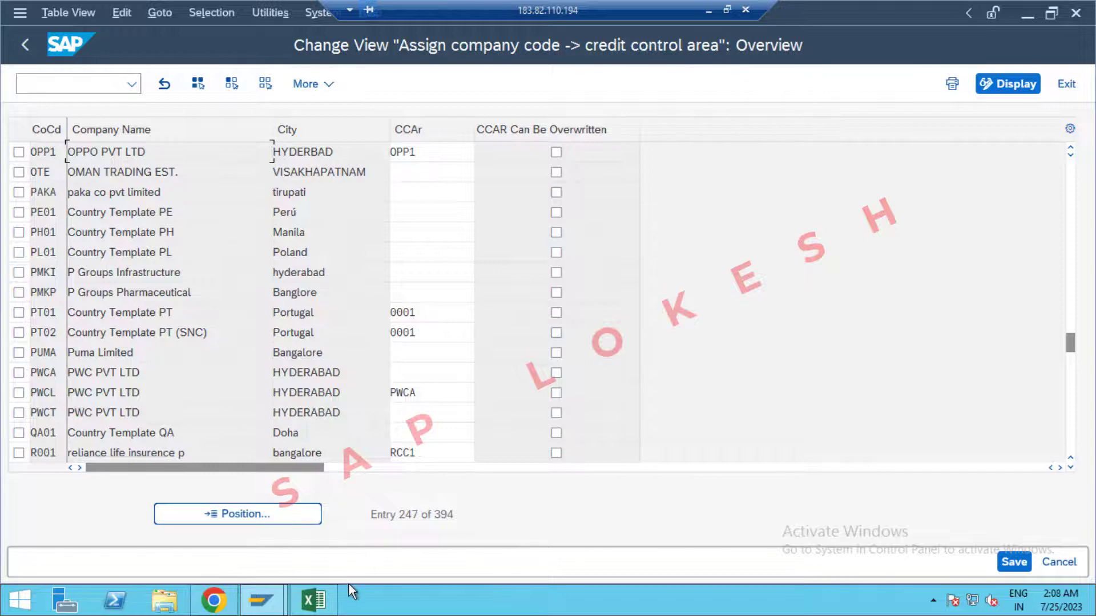
Copy V_FAGL_SEGM from Excel cell C15 and paste it after /N in the command field.
{"action": "left_click", "coordinate": [313, 600]}
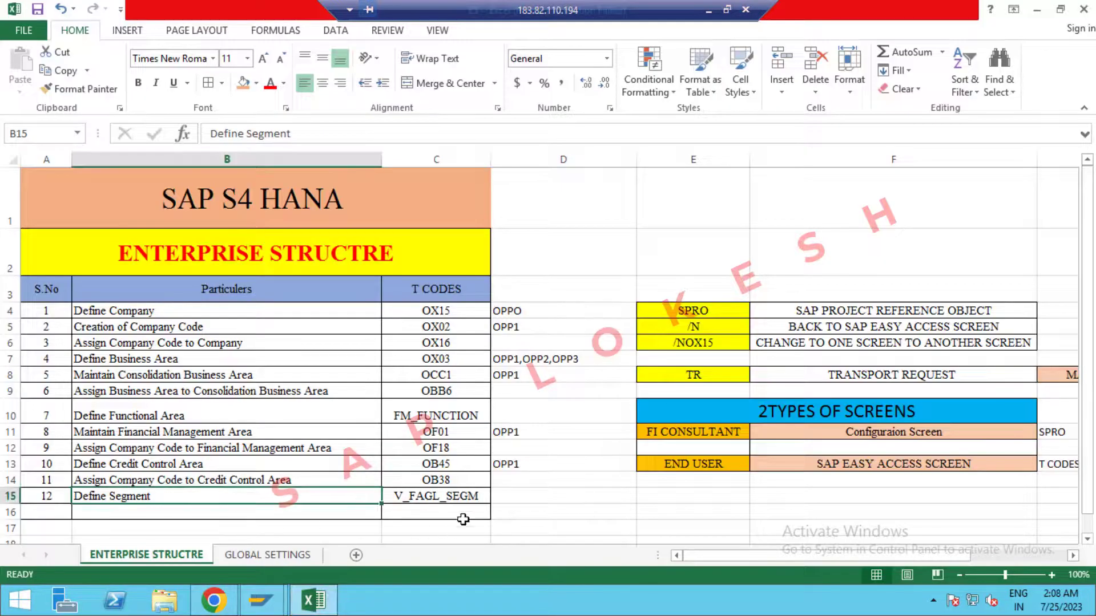
{"action": "left_click", "coordinate": [461, 500]}
{"action": "key", "text": "ctrl+c"}
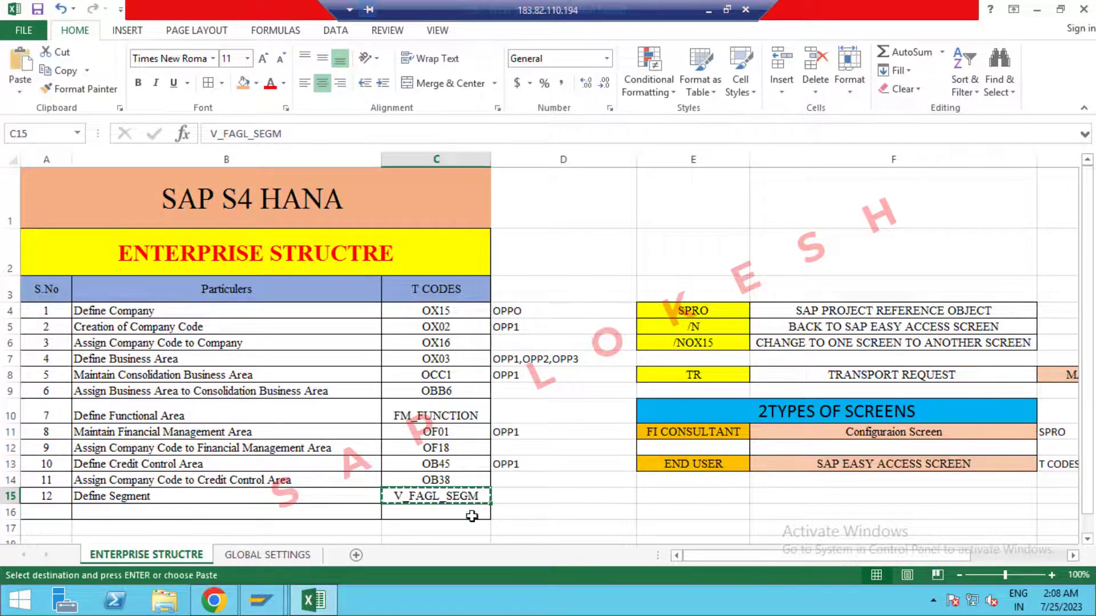
{"action": "left_click", "coordinate": [313, 599]}
{"action": "left_click", "coordinate": [69, 86]}
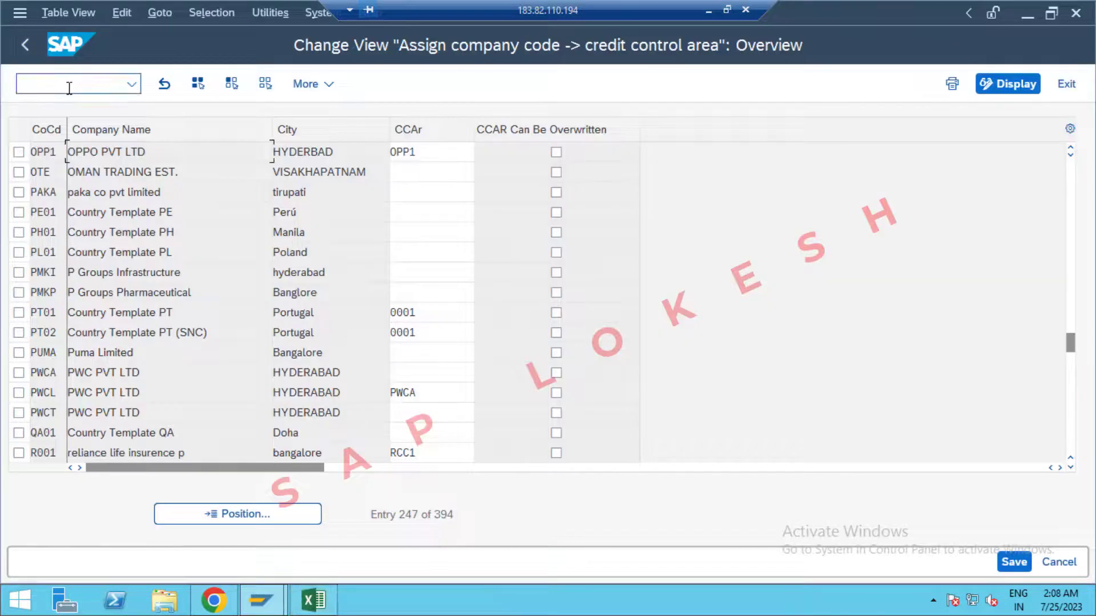
{"action": "type", "text": "/N"}
{"action": "key", "text": "ctrl+v"}
Run /NV_FAGL_SEGM, which reports it does not exist, then minimize the Remote Desktop window.
{"action": "key", "text": "Return"}
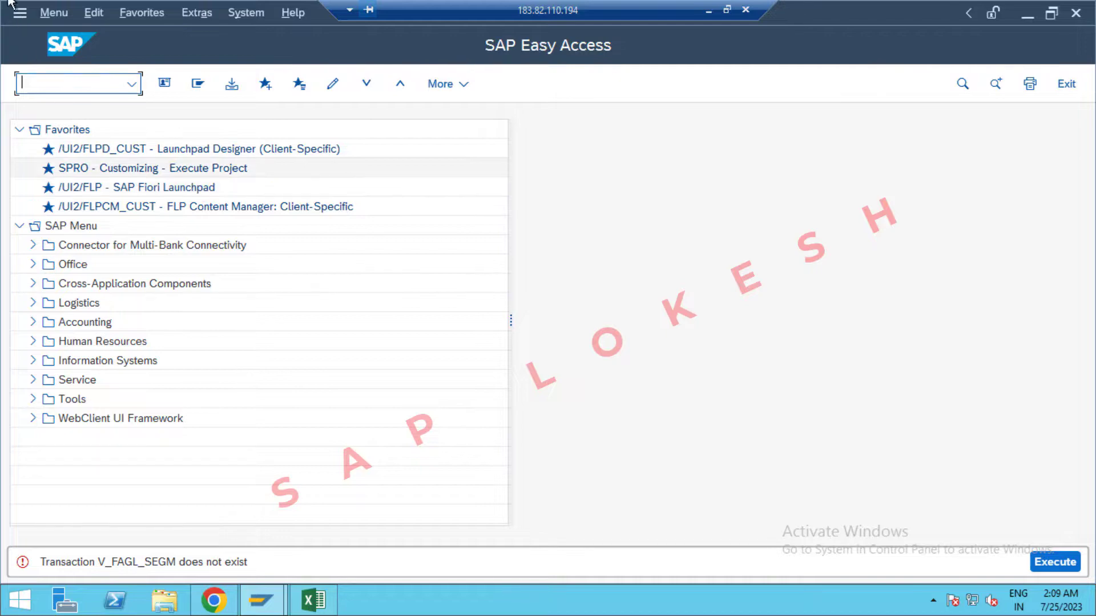
{"action": "left_click", "coordinate": [708, 13]}
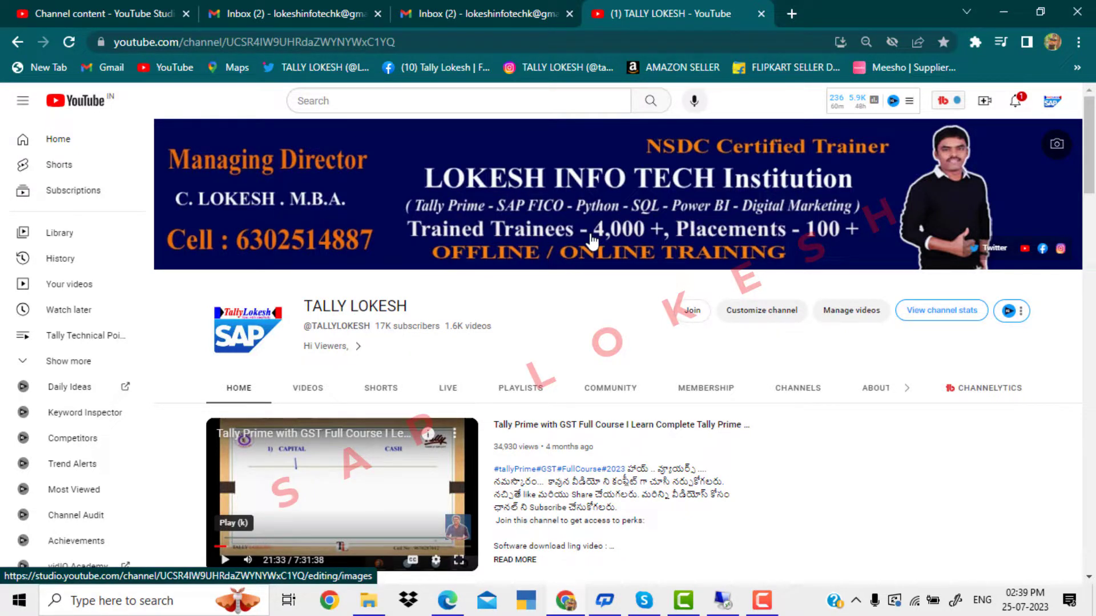
{"action": "left_click", "coordinate": [768, 605]}
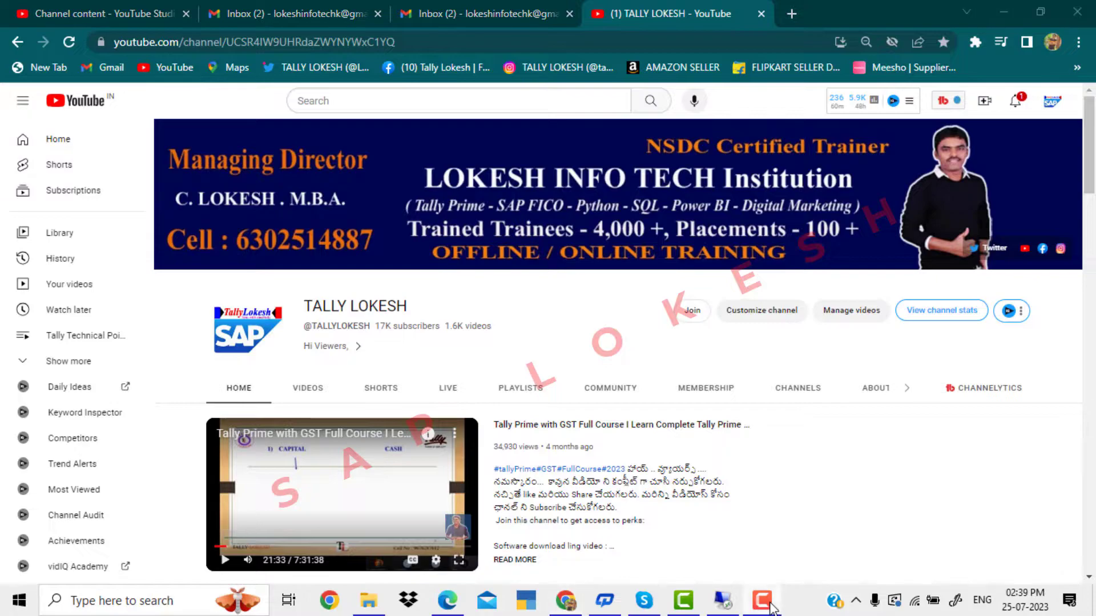